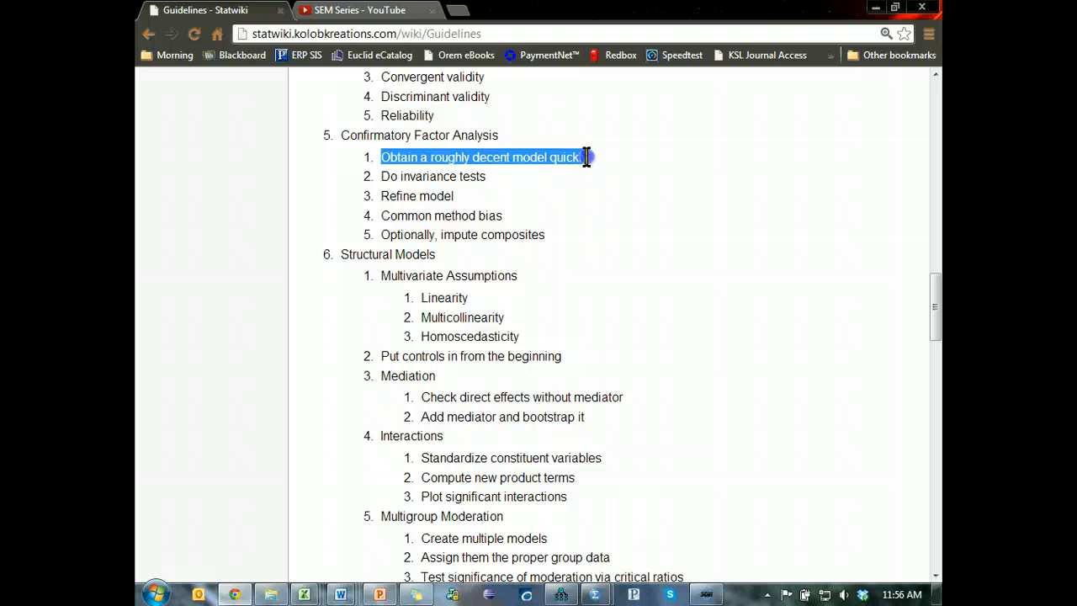
- Switch to the SPSS Statistics Viewer and copy the Pattern Matrix table from the factor analysis output
{"action": "key", "text": "alt+Tab"}
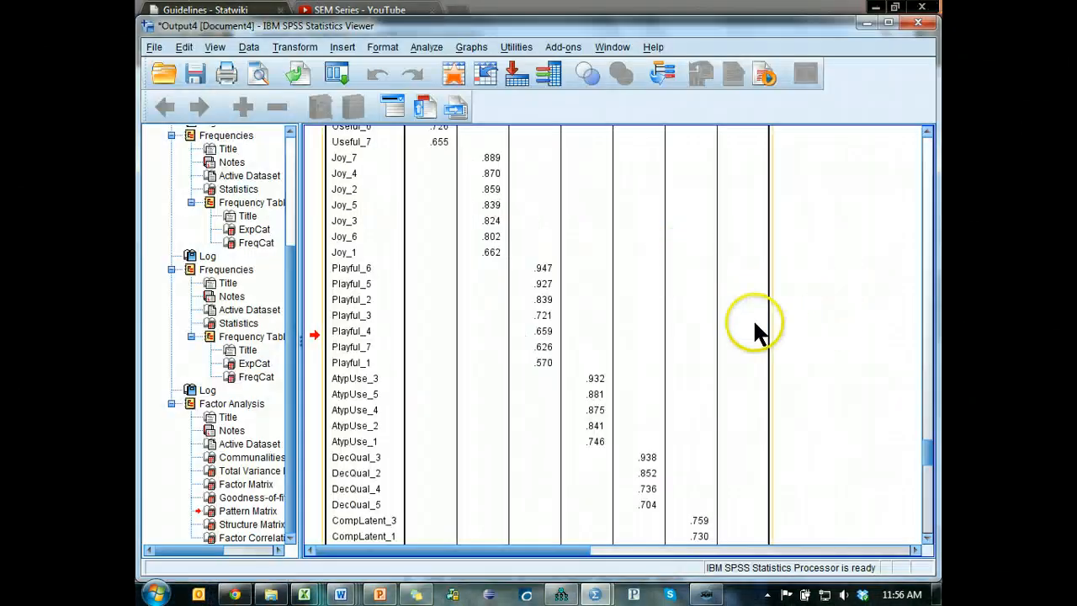
{"action": "scroll", "coordinate": [751, 322], "scroll_direction": "up", "scroll_amount": 3}
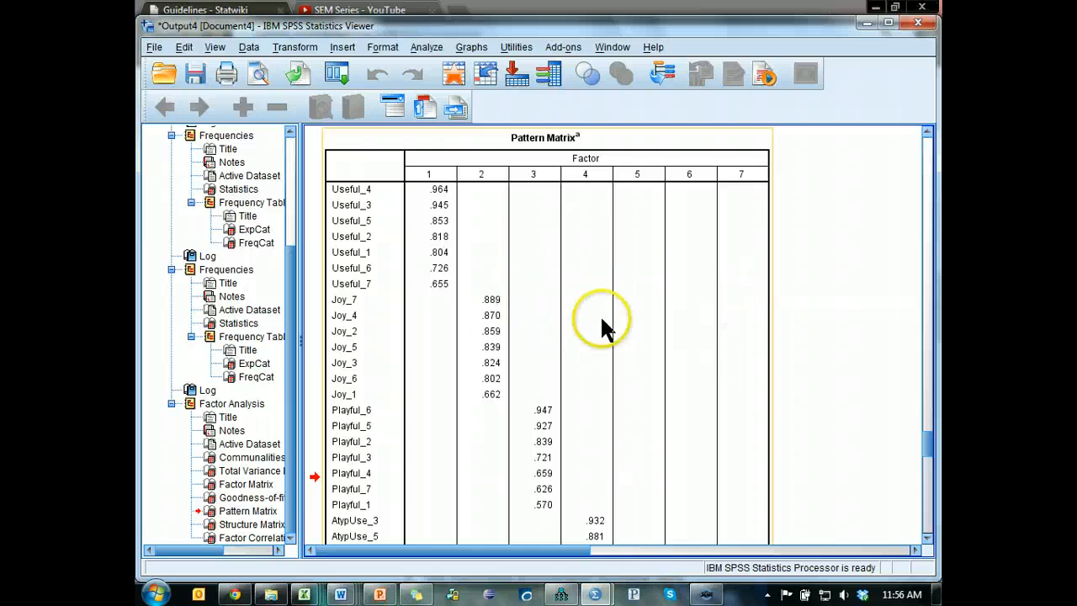
{"action": "scroll", "coordinate": [622, 328], "scroll_direction": "down", "scroll_amount": 3}
{"action": "right_click", "coordinate": [575, 246]}
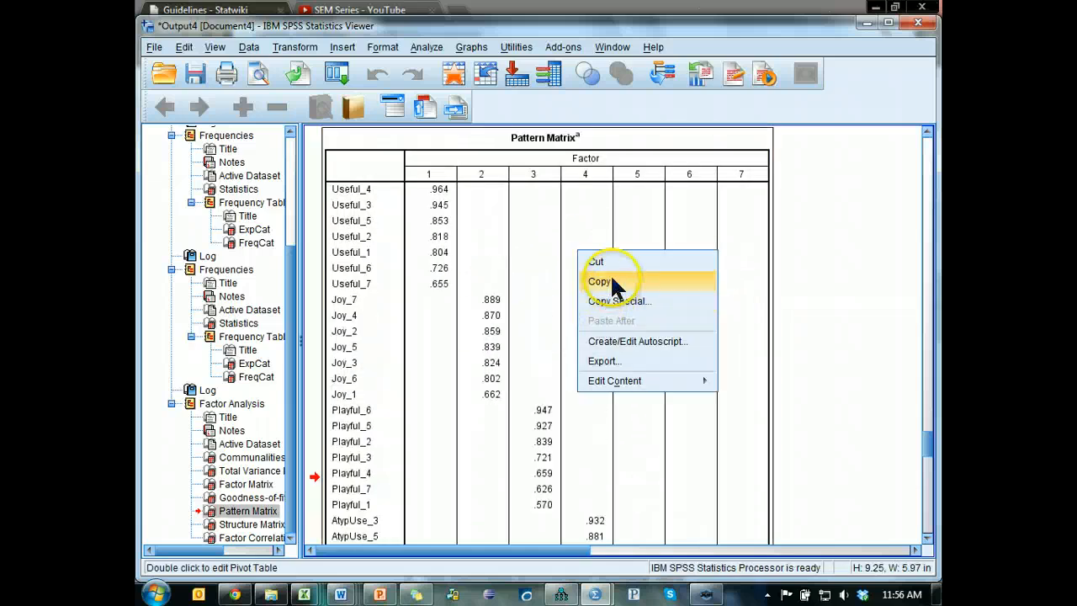
{"action": "left_click", "coordinate": [614, 281]}
- Switch to the empty Amos project and load YouTube SEM Series.sav as the data file for Group number 1
{"action": "key", "text": "alt+Tab"}
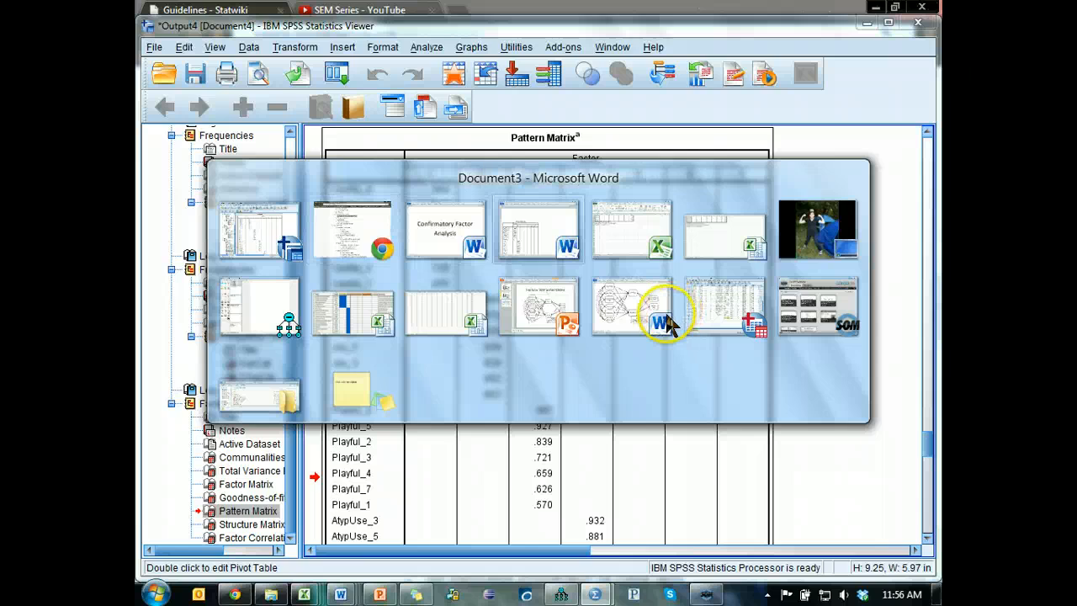
{"action": "left_click", "coordinate": [265, 324]}
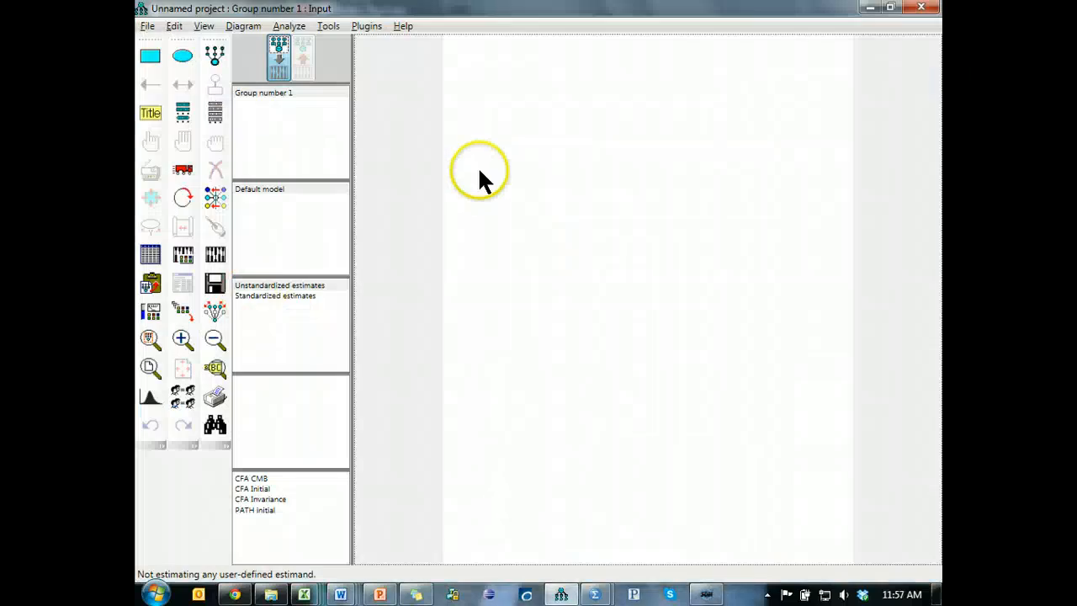
{"action": "left_click", "coordinate": [150, 254]}
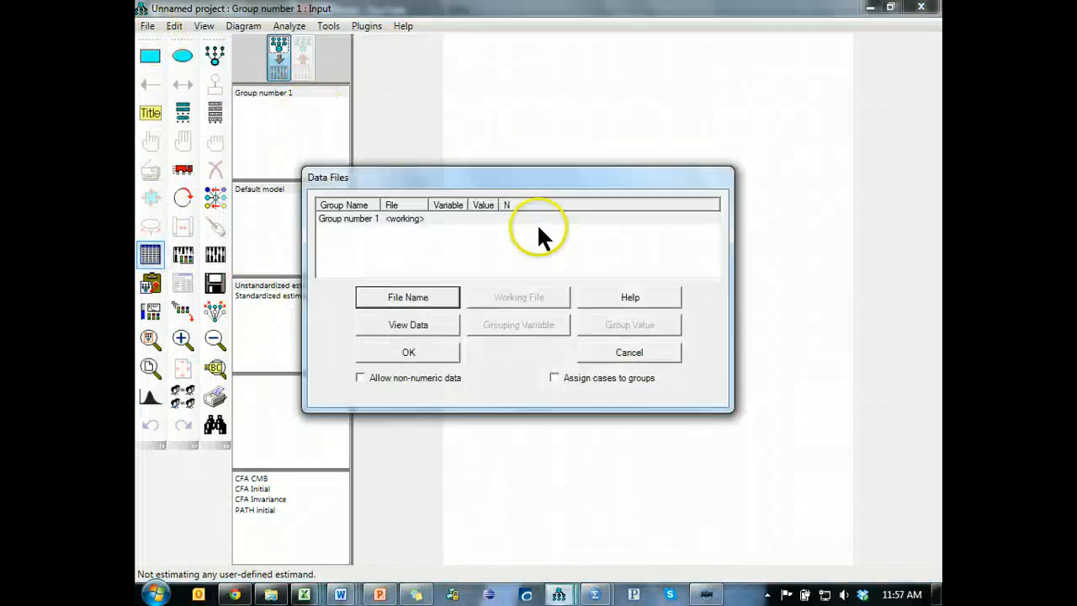
{"action": "double_click", "coordinate": [520, 218]}
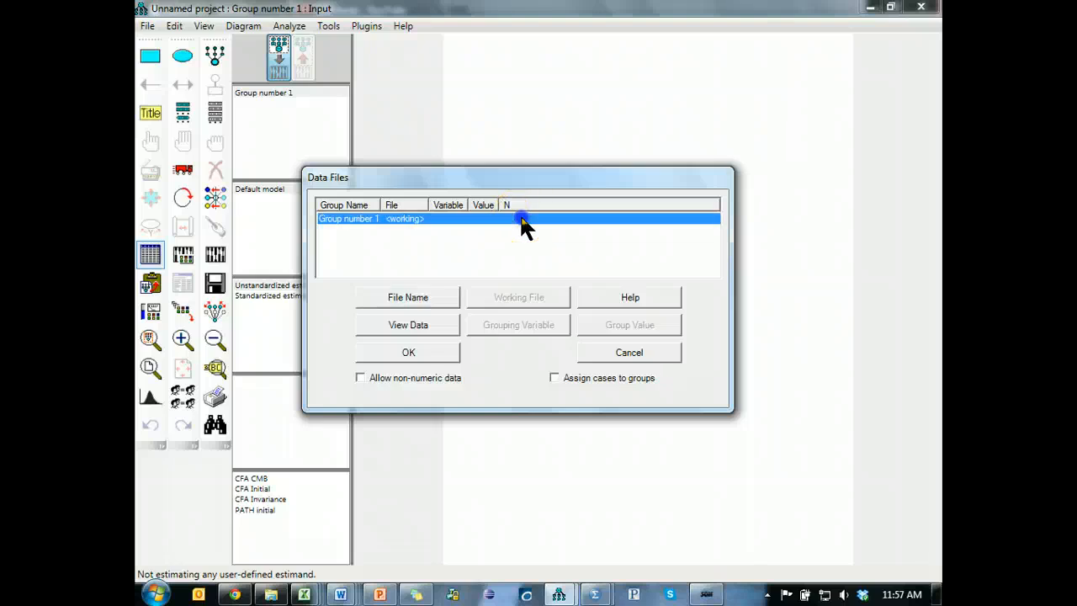
{"action": "double_click", "coordinate": [376, 340]}
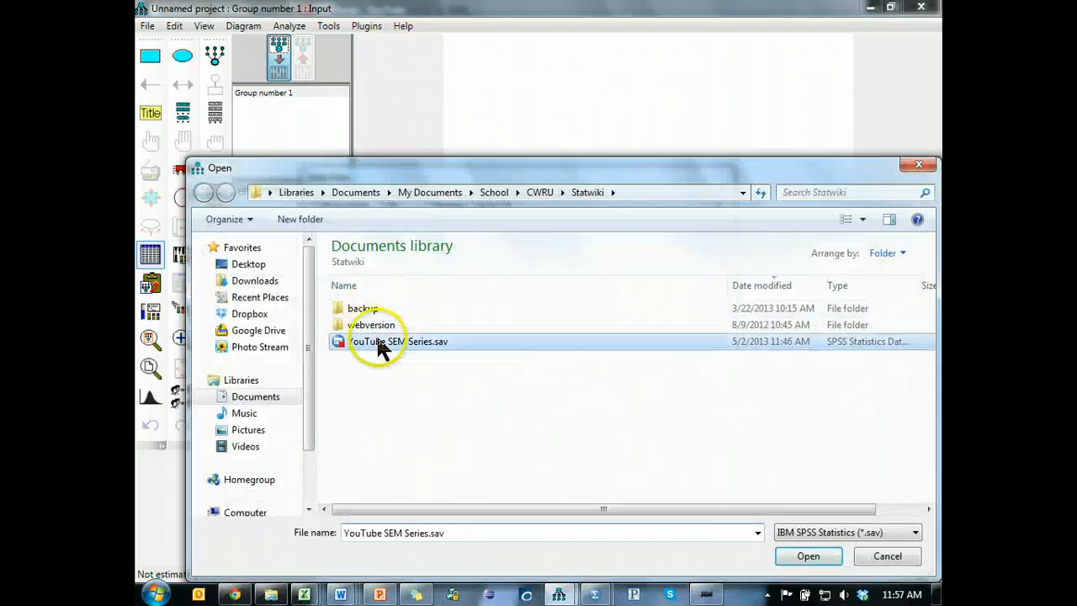
{"action": "left_click", "coordinate": [439, 357]}
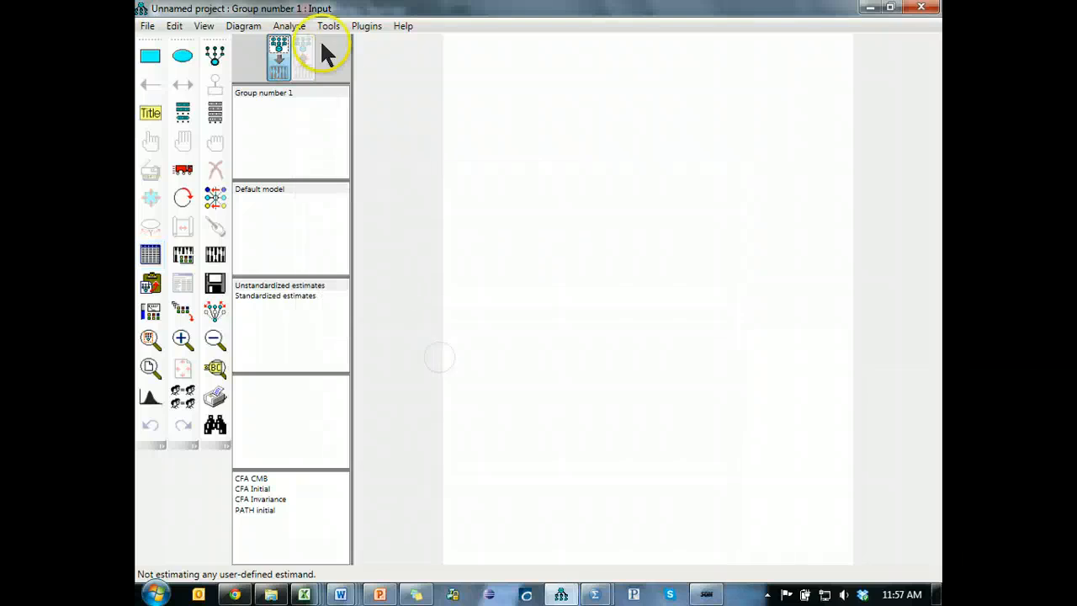
- Create the measurement model diagram from the copied pattern matrix with the Pattern Matrix Model Builder plugin
{"action": "left_click", "coordinate": [367, 26]}
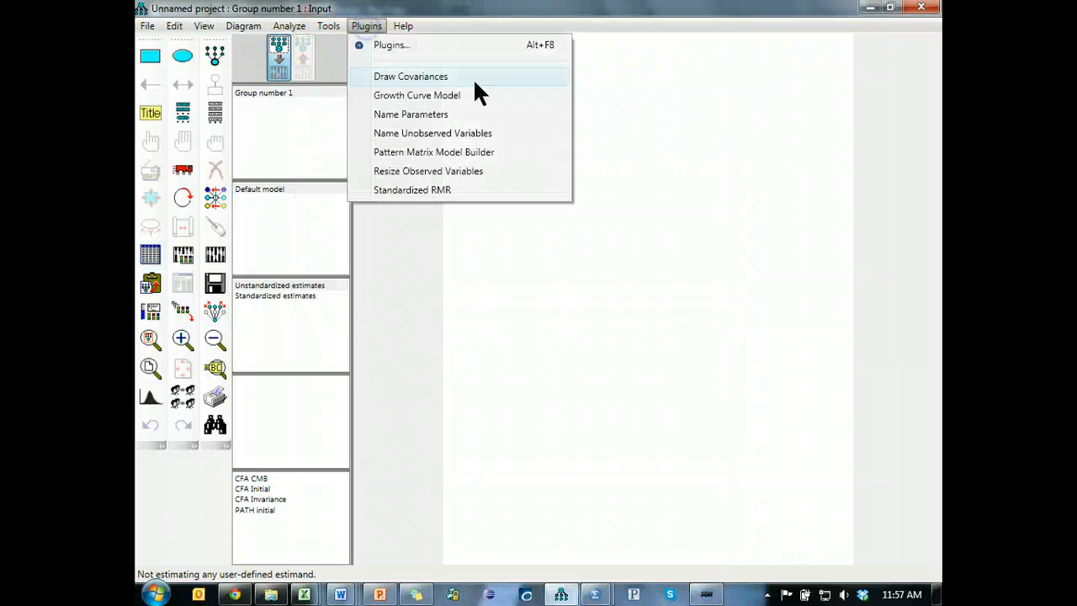
{"action": "left_click", "coordinate": [517, 153]}
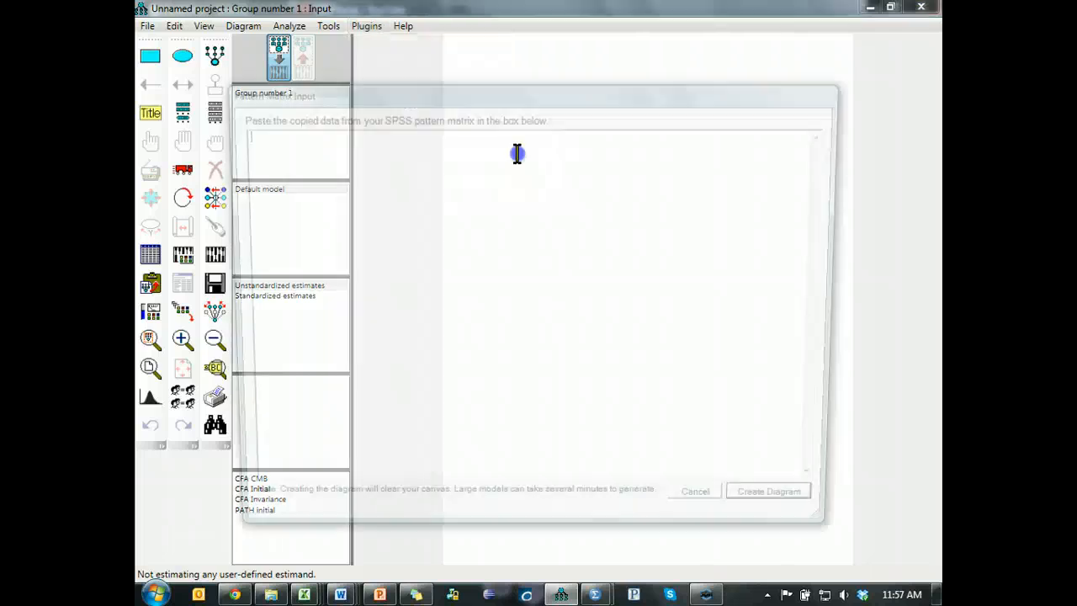
{"action": "key", "text": "ctrl+v"}
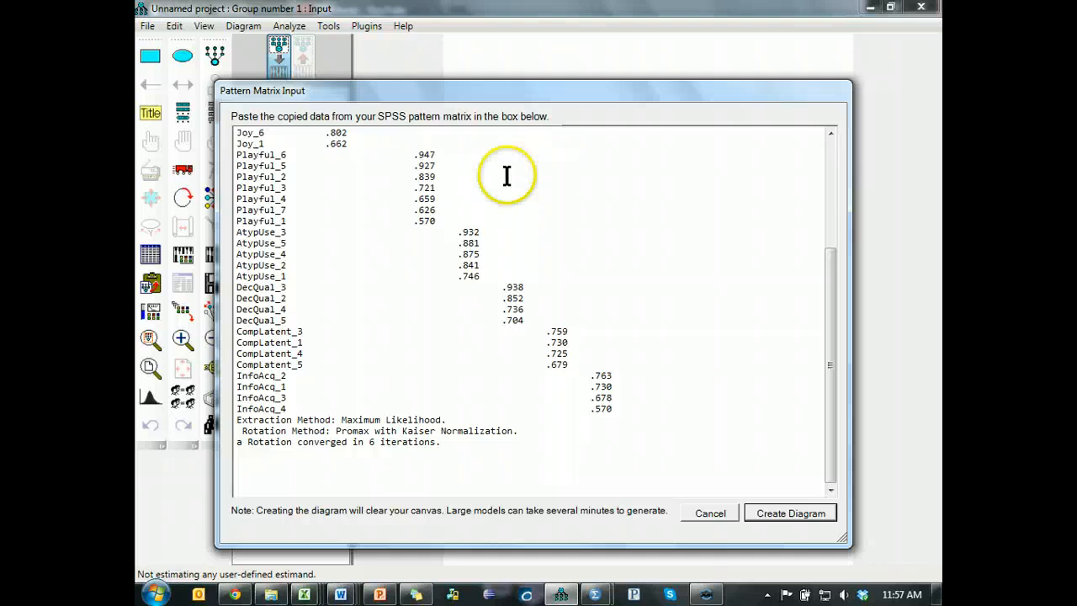
{"action": "left_click", "coordinate": [772, 515]}
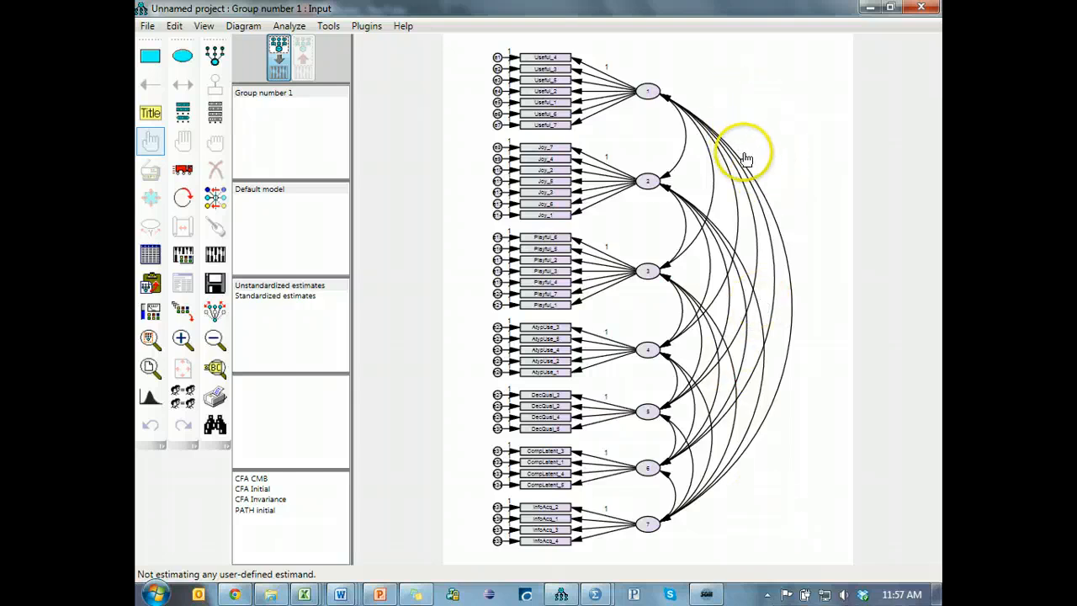
- Name the latent factor of the Useful items "Useful"
{"action": "scroll", "coordinate": [744, 157], "scroll_direction": "up", "scroll_amount": 3}
{"action": "scroll", "coordinate": [643, 126], "scroll_direction": "up", "scroll_amount": 1}
{"action": "scroll", "coordinate": [641, 131], "scroll_direction": "up", "scroll_amount": 2}
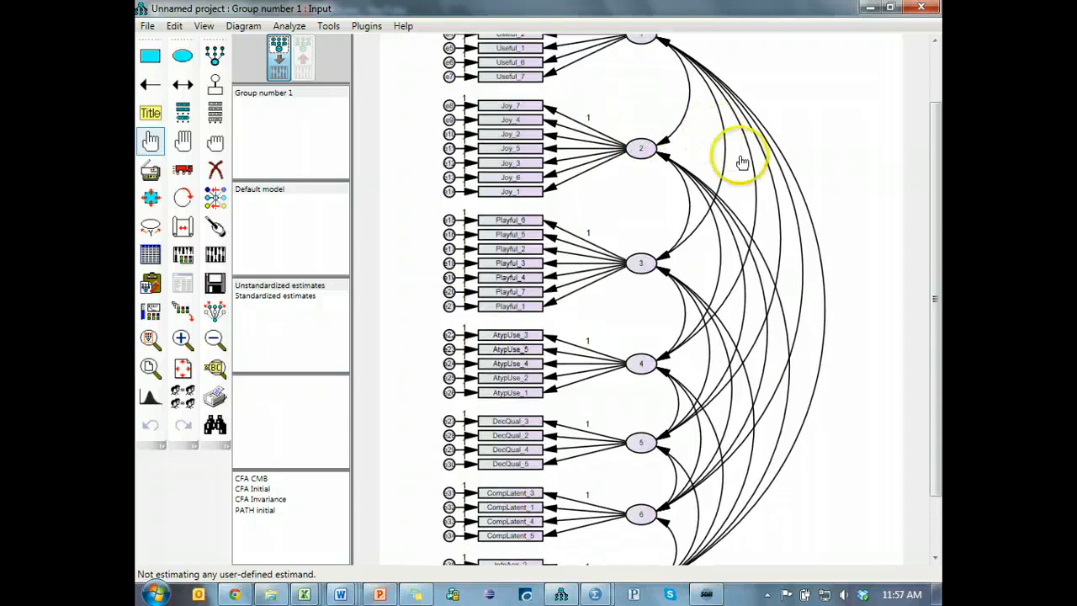
{"action": "left_click_drag", "start_coordinate": [936, 231], "coordinate": [935, 174]}
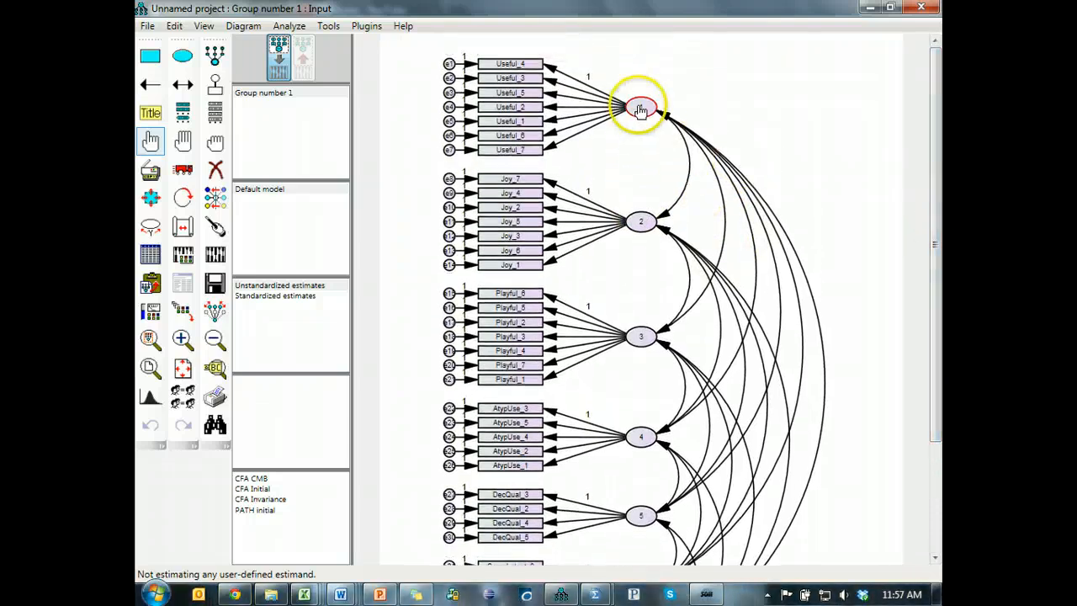
{"action": "double_click", "coordinate": [641, 110]}
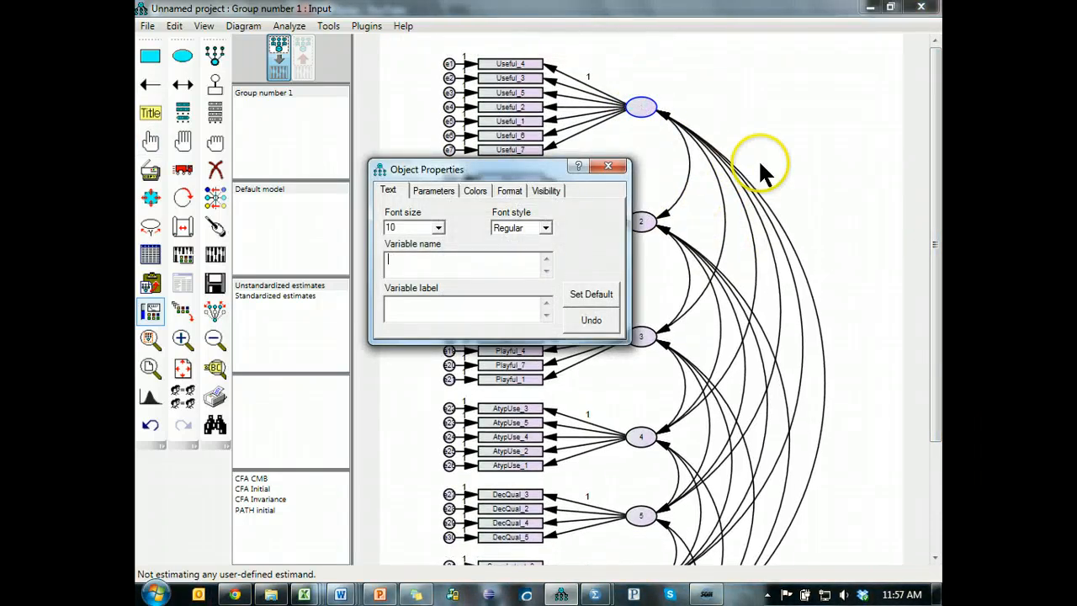
{"action": "type", "text": "Useful"}
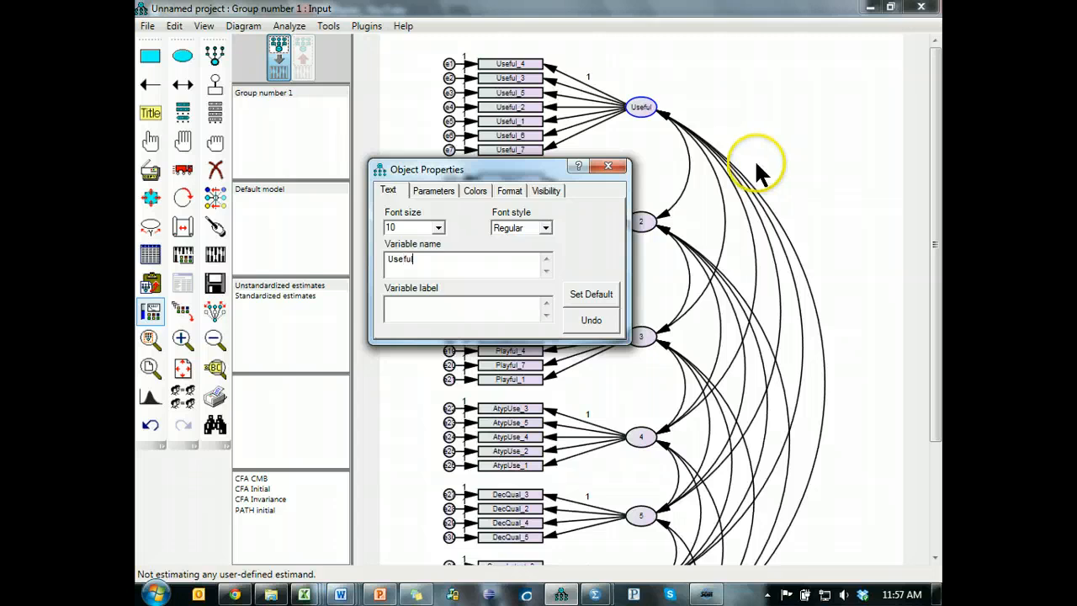
- Name the latent factor of the Joy items "Joy" and that of the Playful items "Play"
{"action": "left_click", "coordinate": [639, 223]}
{"action": "left_click_drag", "start_coordinate": [527, 173], "coordinate": [830, 80]}
{"action": "left_click_drag", "start_coordinate": [745, 165], "coordinate": [689, 166]}
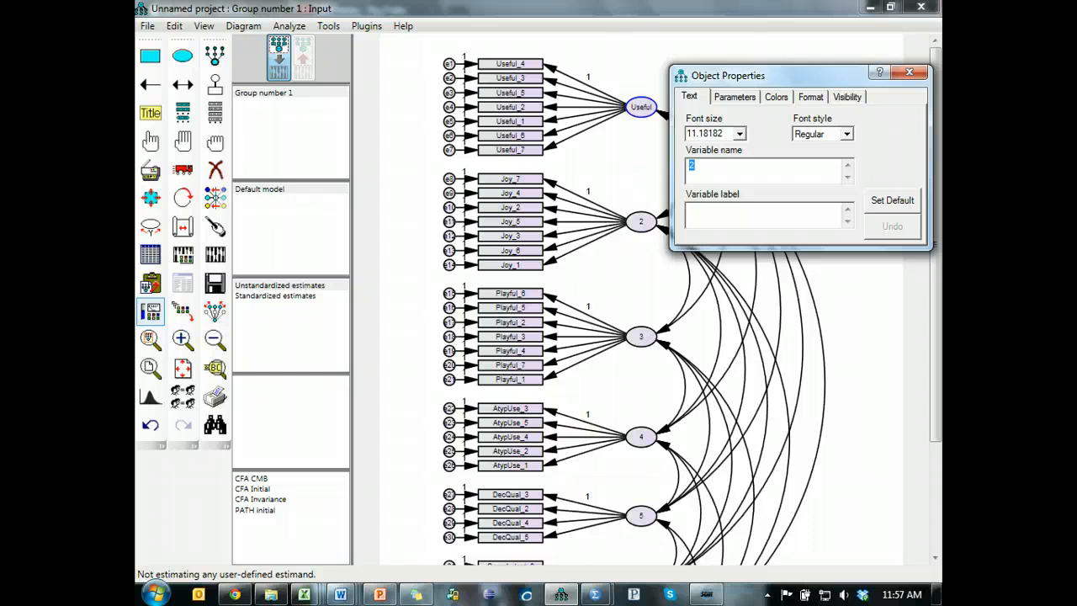
{"action": "left_click", "coordinate": [650, 330]}
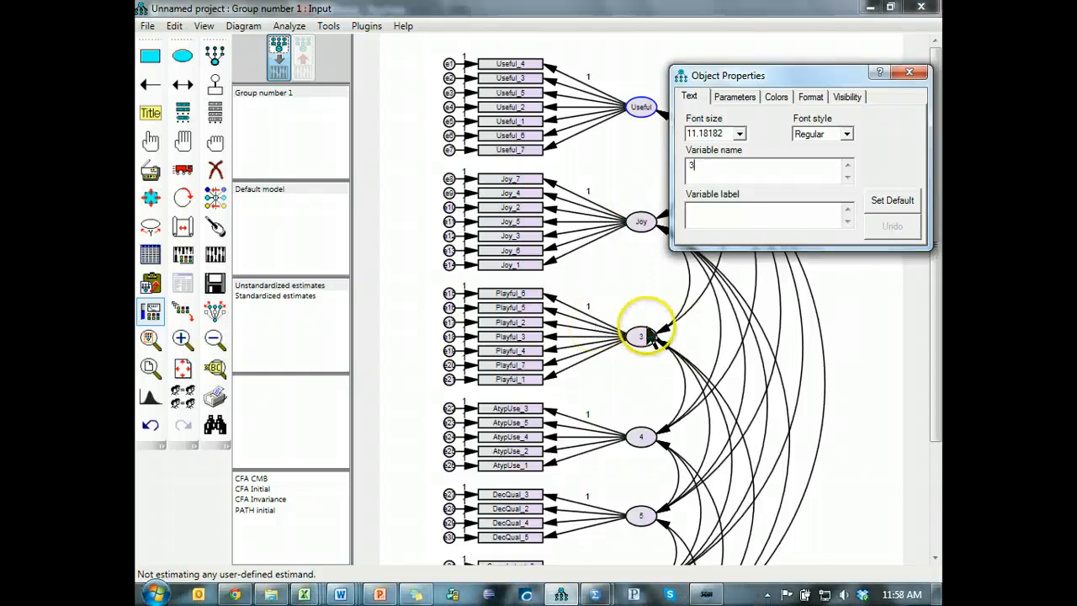
{"action": "left_click_drag", "start_coordinate": [740, 168], "coordinate": [643, 180]}
{"action": "type", "text": "PLa"}
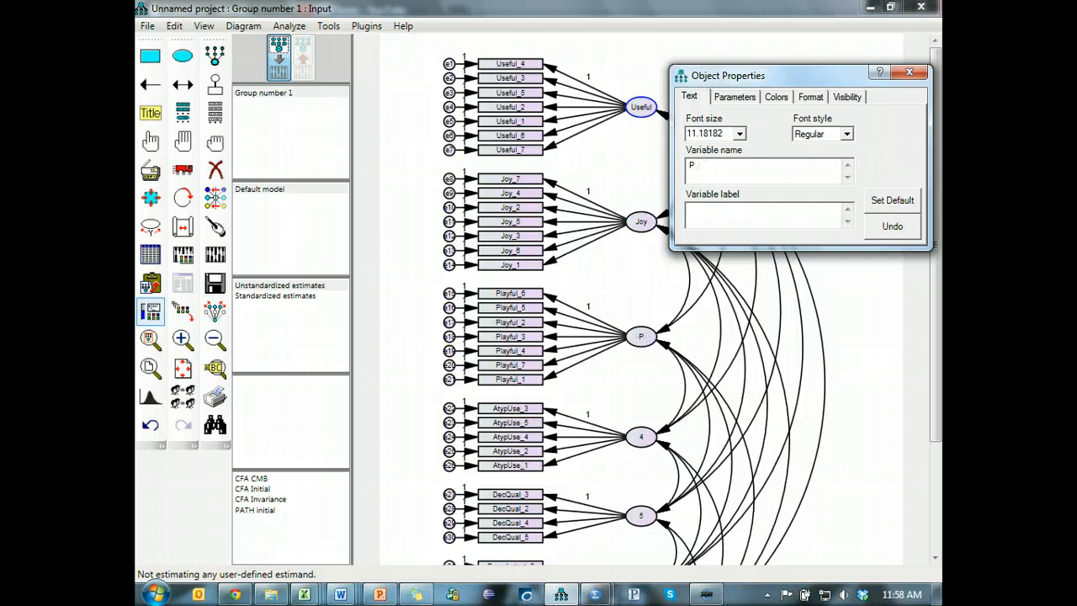
- Name the latent factor of the AtypUse items "AtypUse" and that of the DecQual items "DecQual"
{"action": "left_click", "coordinate": [641, 437]}
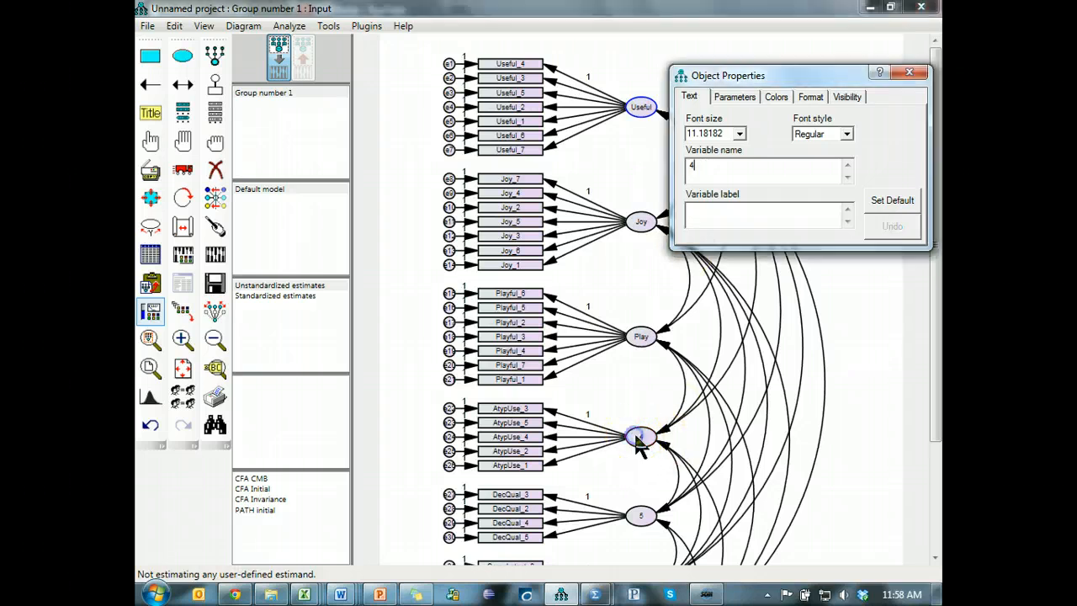
{"action": "left_click_drag", "start_coordinate": [704, 165], "coordinate": [664, 175]}
{"action": "type", "text": "A"}
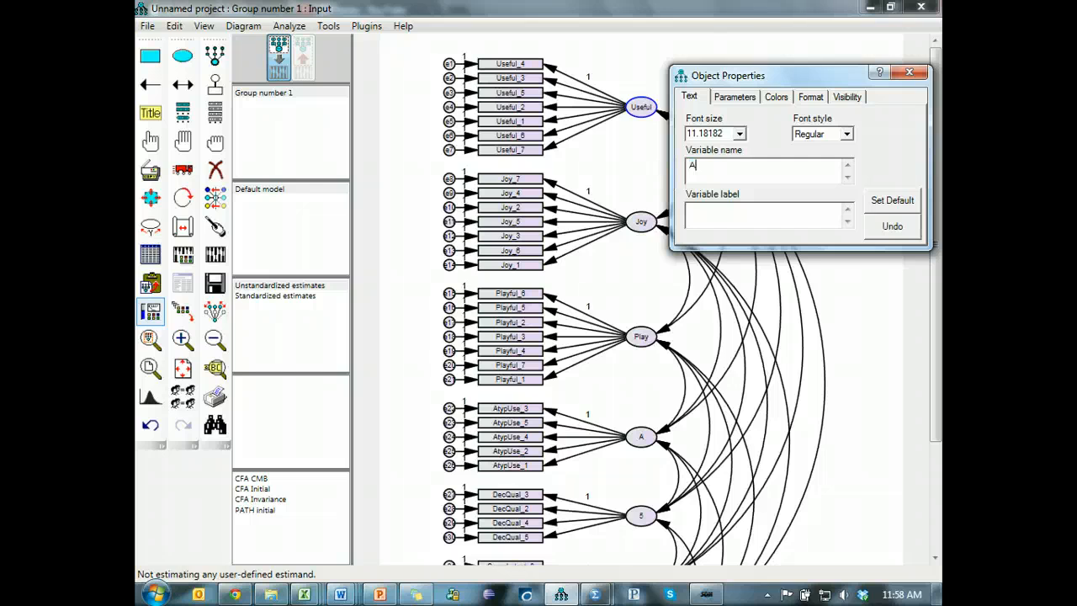
{"action": "type", "text": "typUse"}
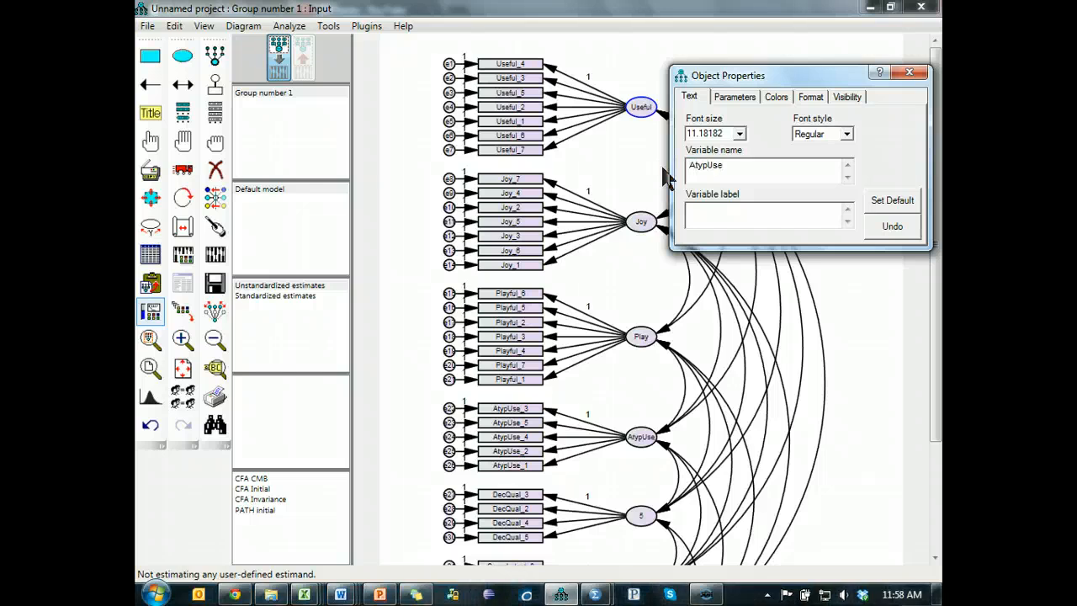
{"action": "left_click", "coordinate": [641, 518]}
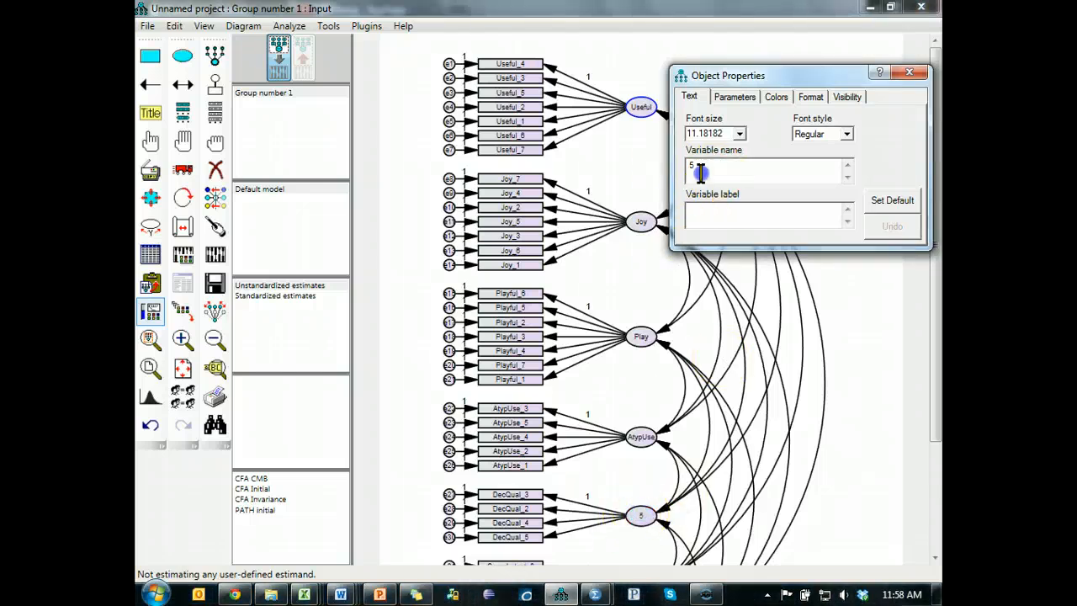
{"action": "left_click", "coordinate": [650, 171]}
{"action": "type", "text": "DecQual"}
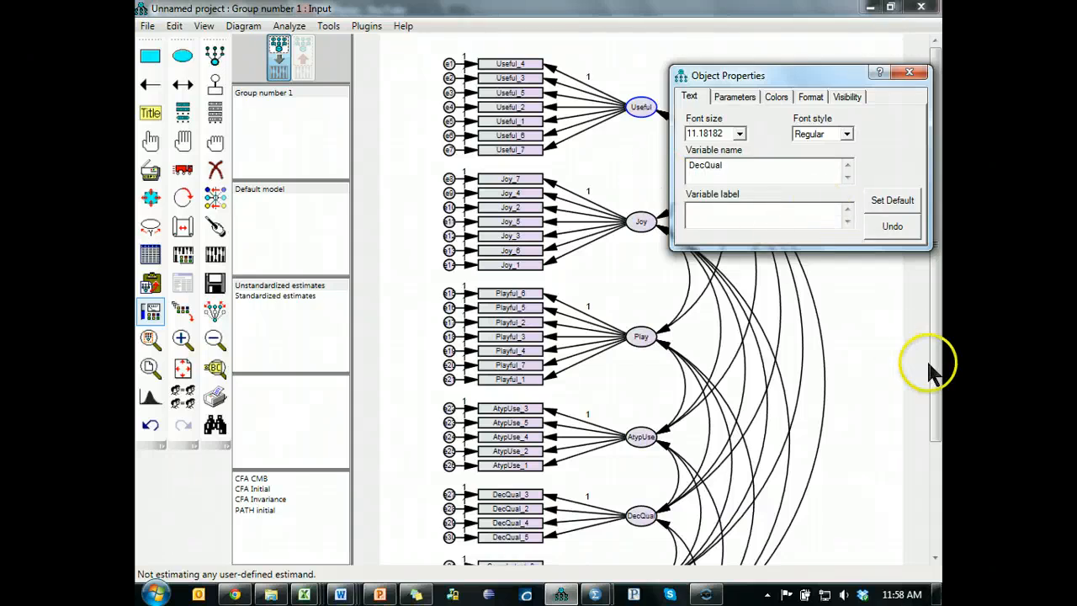
- Name the latent factor of the CompLatent items "CompUse" and that of the InfoAcq items "InfoAcq"
{"action": "left_click_drag", "start_coordinate": [933, 366], "coordinate": [942, 493]}
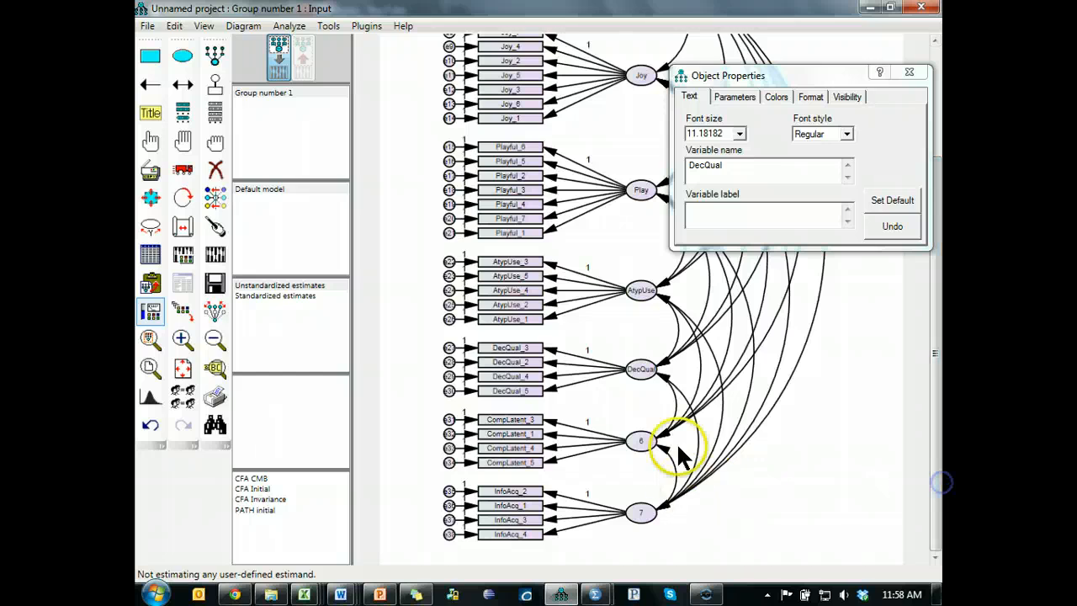
{"action": "left_click", "coordinate": [641, 439]}
{"action": "double_click", "coordinate": [740, 165]}
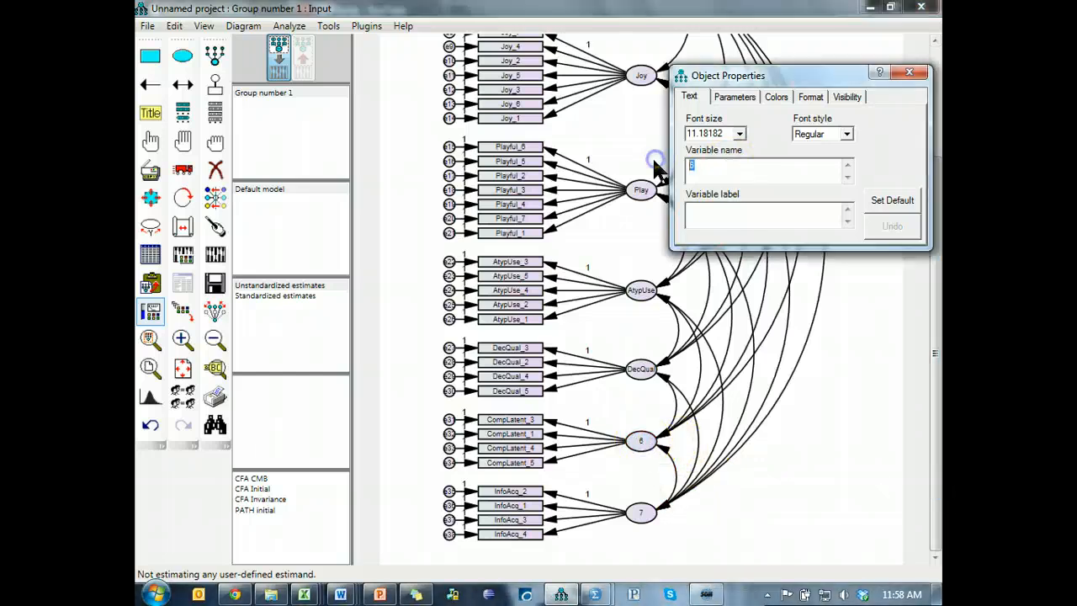
{"action": "type", "text": "Cop"}
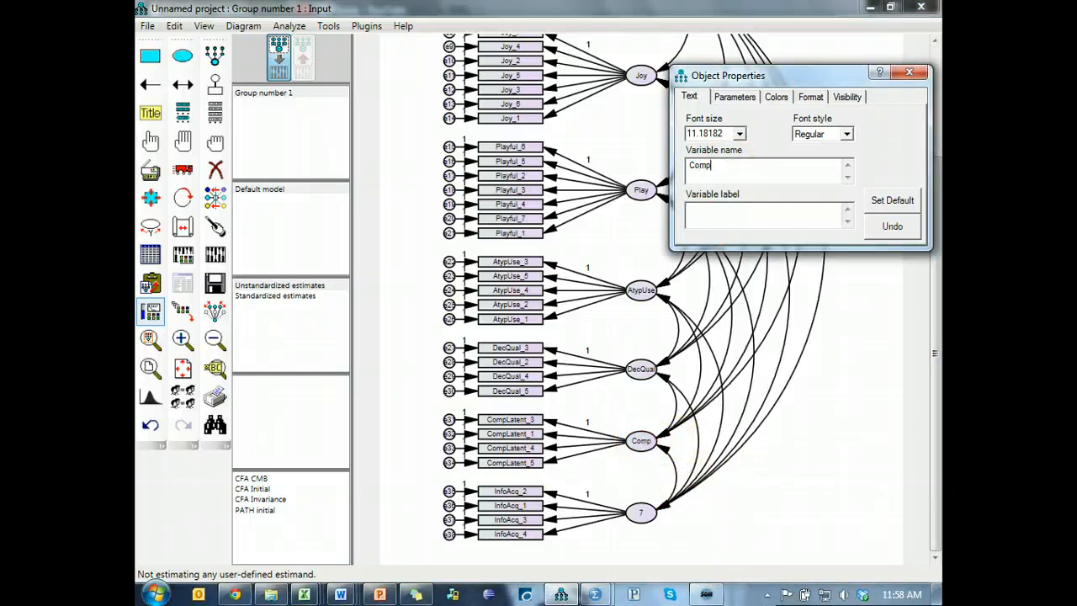
{"action": "left_click", "coordinate": [645, 514]}
{"action": "double_click", "coordinate": [688, 167]}
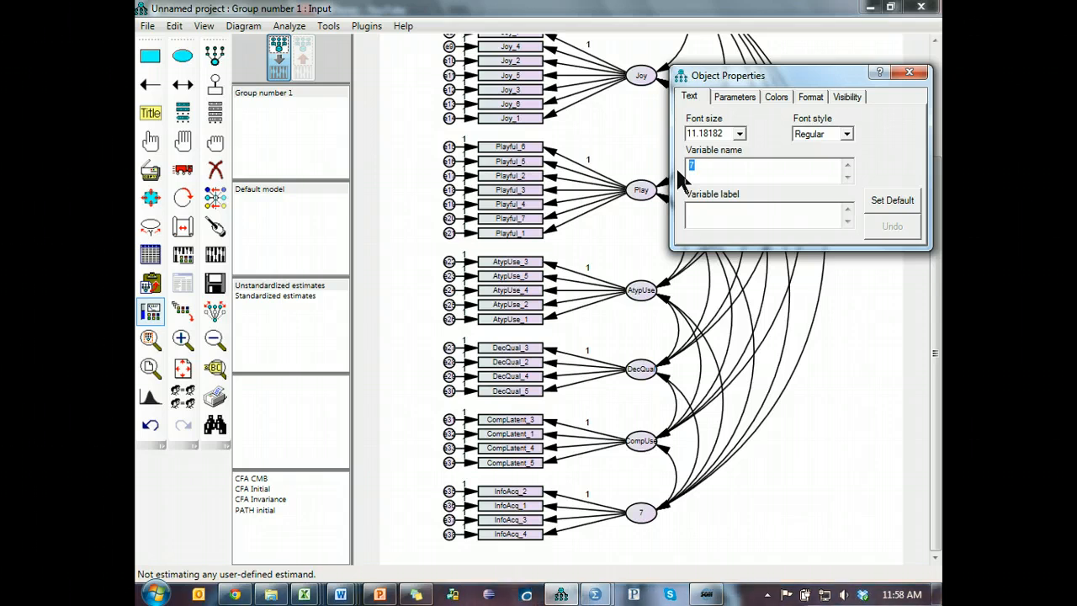
{"action": "type", "text": "InfoAcq"}
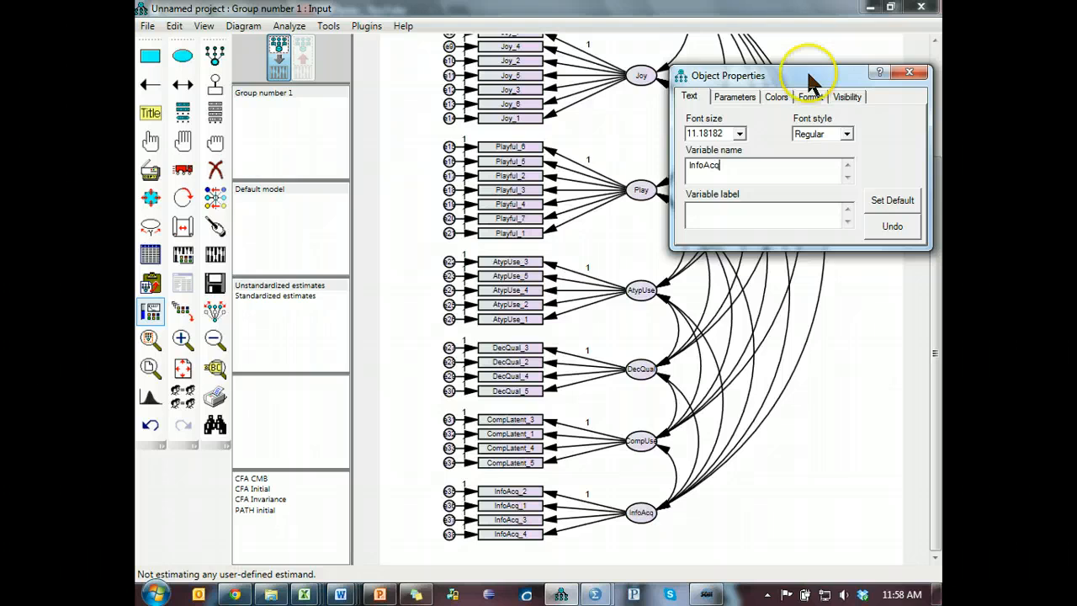
{"action": "left_click", "coordinate": [912, 73]}
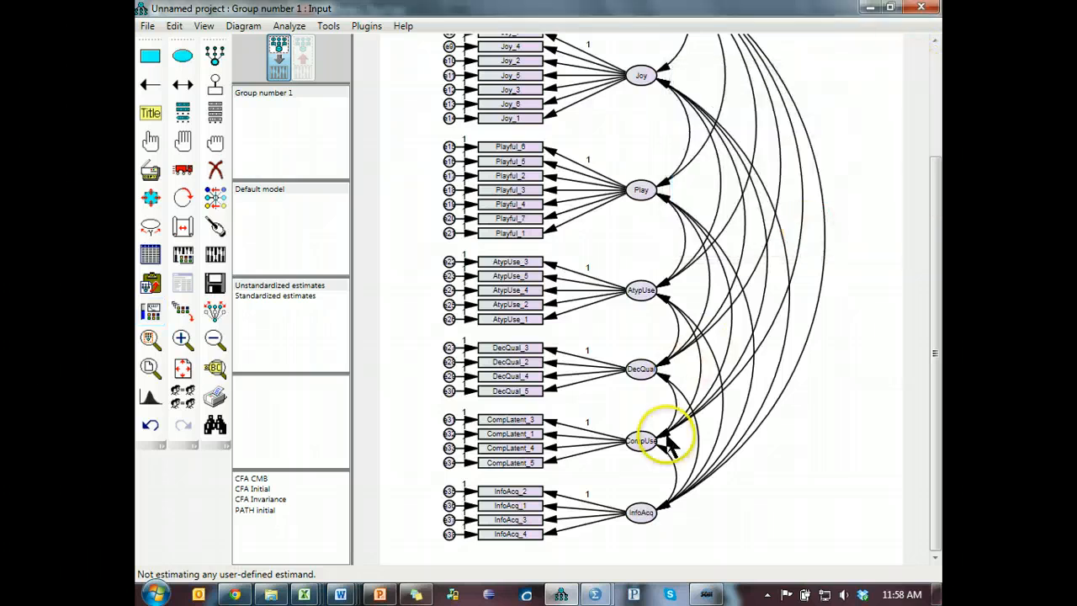
- Enable standardized estimates and modification indices in the analysis output settings
{"action": "scroll", "coordinate": [642, 426], "scroll_direction": "up", "scroll_amount": 3}
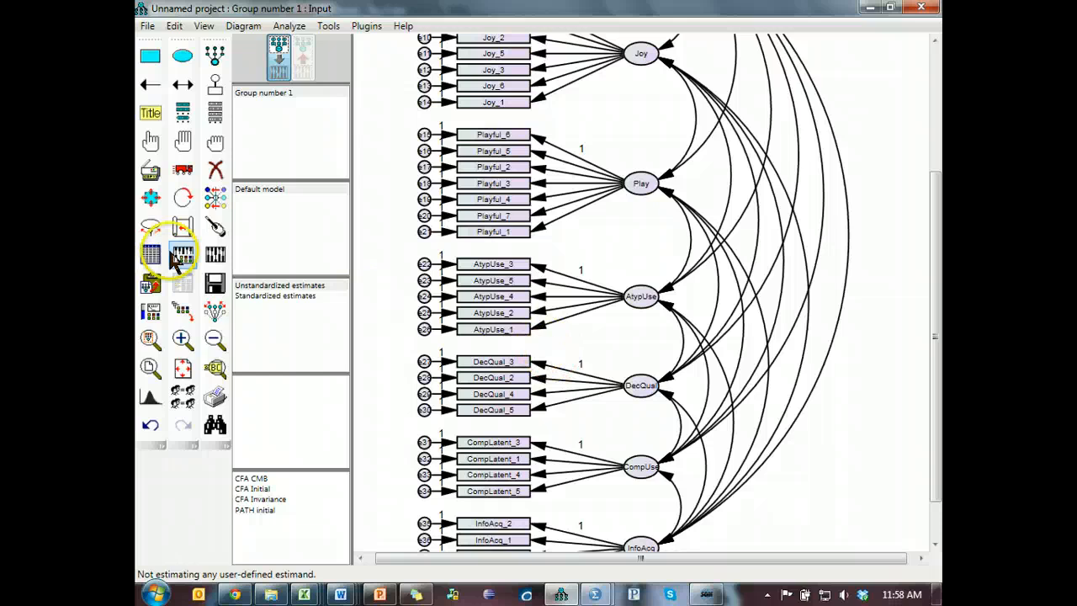
{"action": "left_click", "coordinate": [182, 256]}
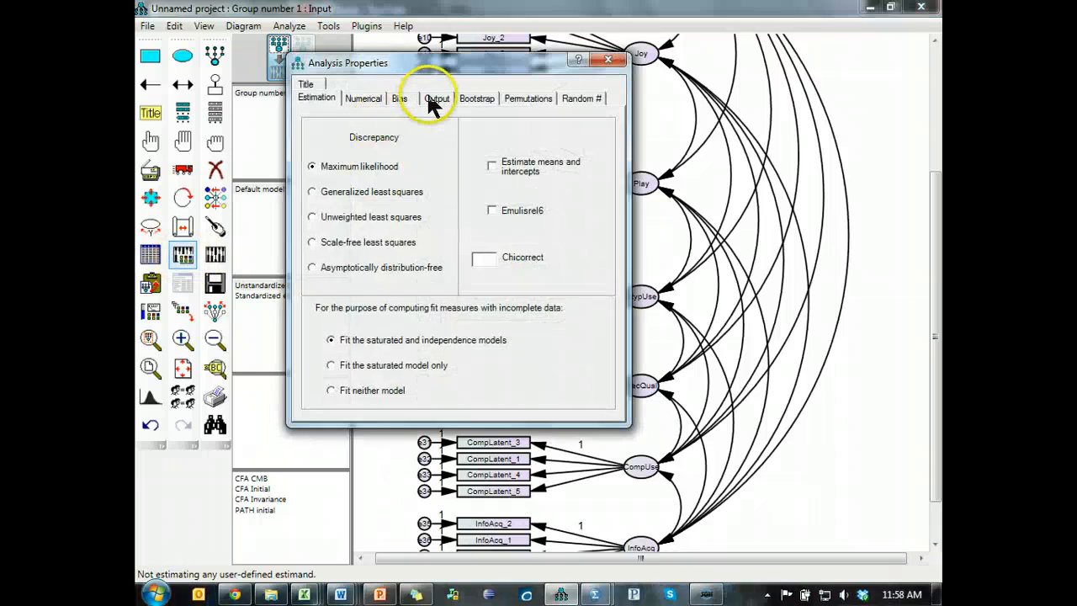
{"action": "left_click", "coordinate": [435, 100]}
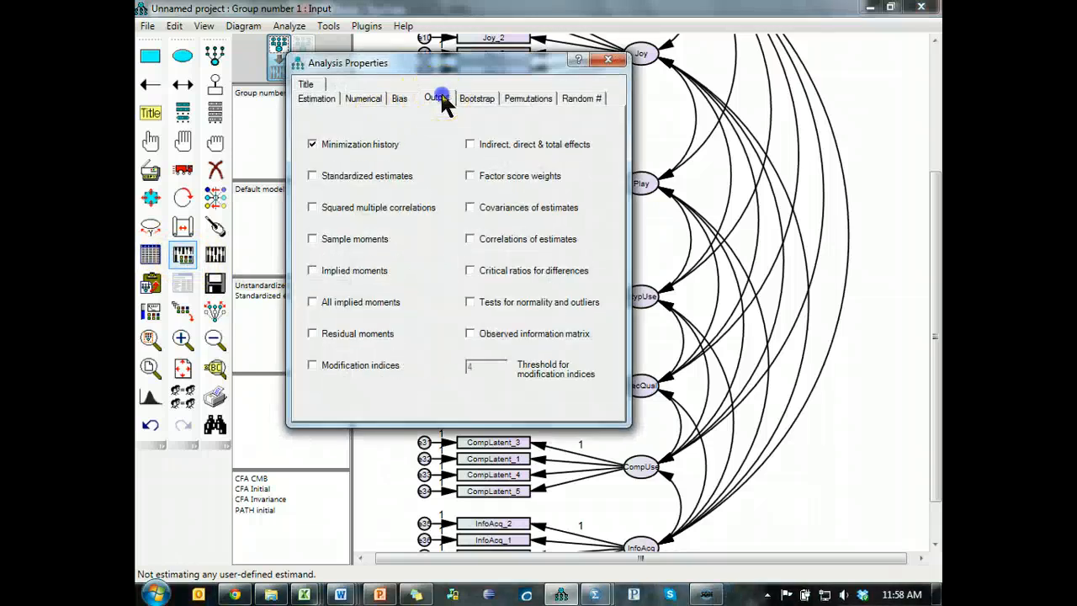
{"action": "left_click", "coordinate": [323, 174]}
{"action": "left_click", "coordinate": [385, 375]}
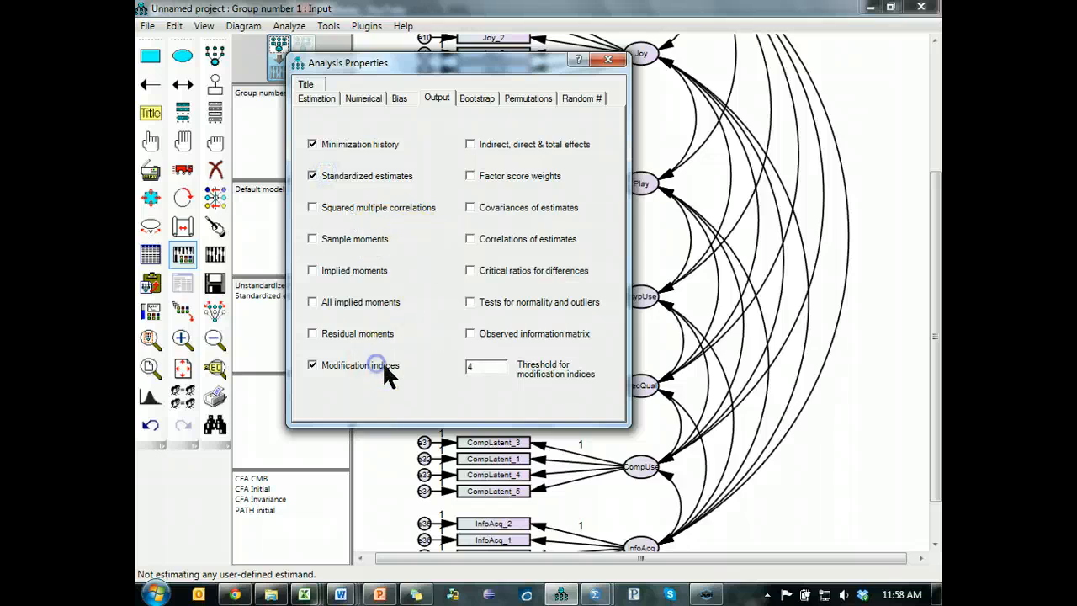
- Set the threshold for modification indices to 20 and close the analysis properties
{"action": "double_click", "coordinate": [483, 370]}
{"action": "type", "text": "20"}
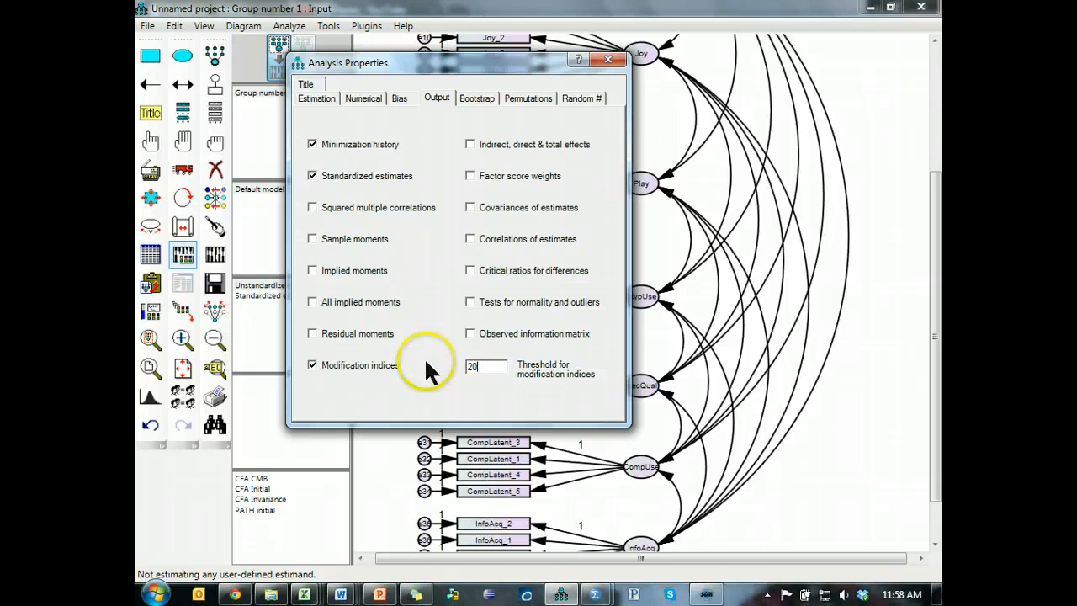
{"action": "left_click", "coordinate": [602, 66]}
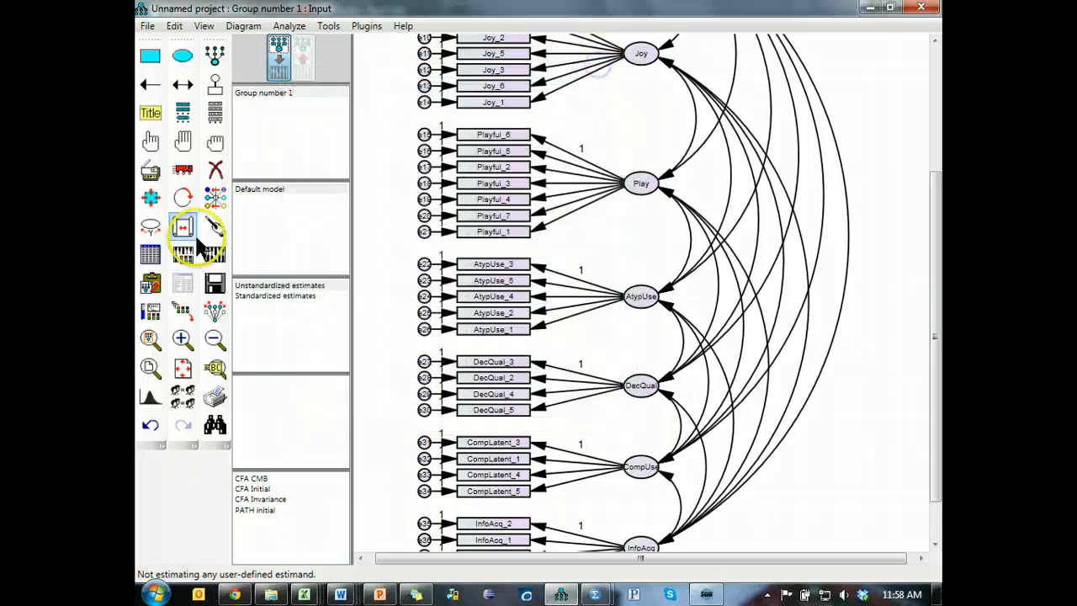
- Start saving the model, go to the recently used Statwiki folder and create a subfolder named AMOS in it
{"action": "left_click", "coordinate": [228, 288]}
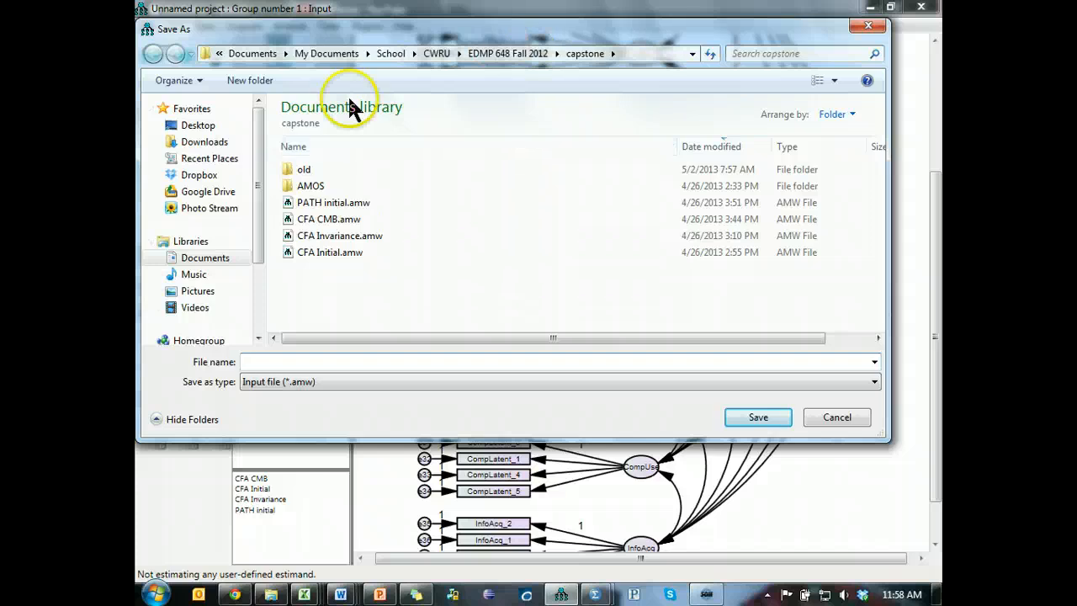
{"action": "left_click", "coordinate": [219, 158]}
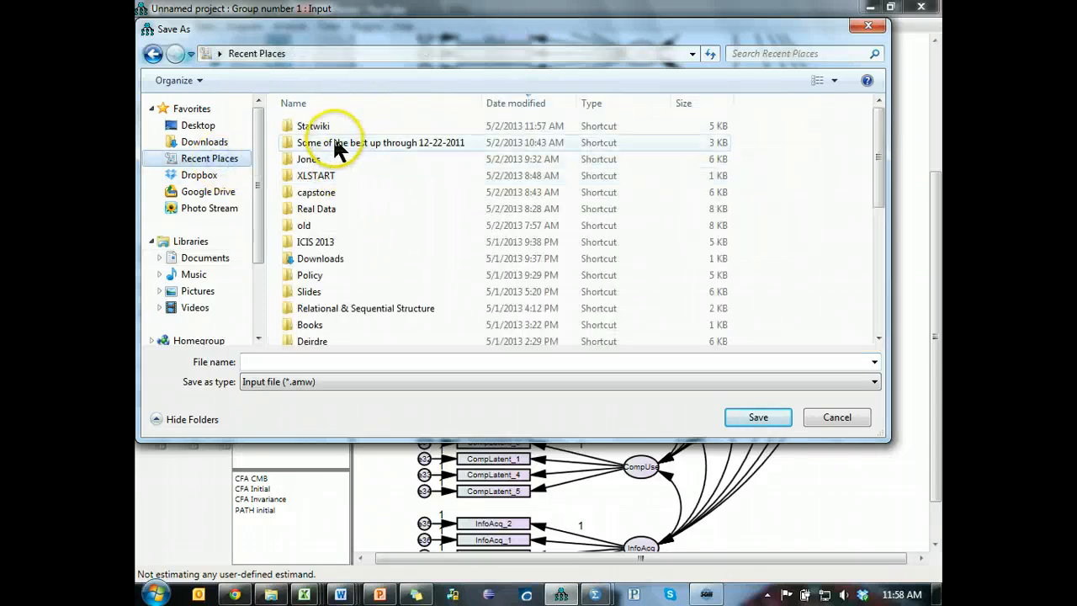
{"action": "double_click", "coordinate": [326, 126]}
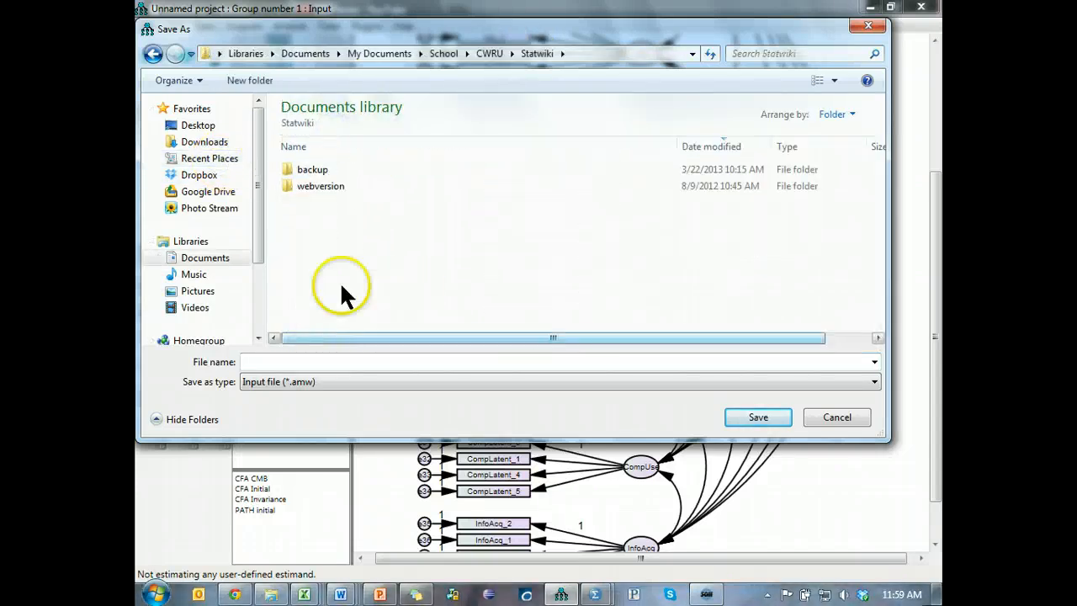
{"action": "left_click", "coordinate": [250, 80]}
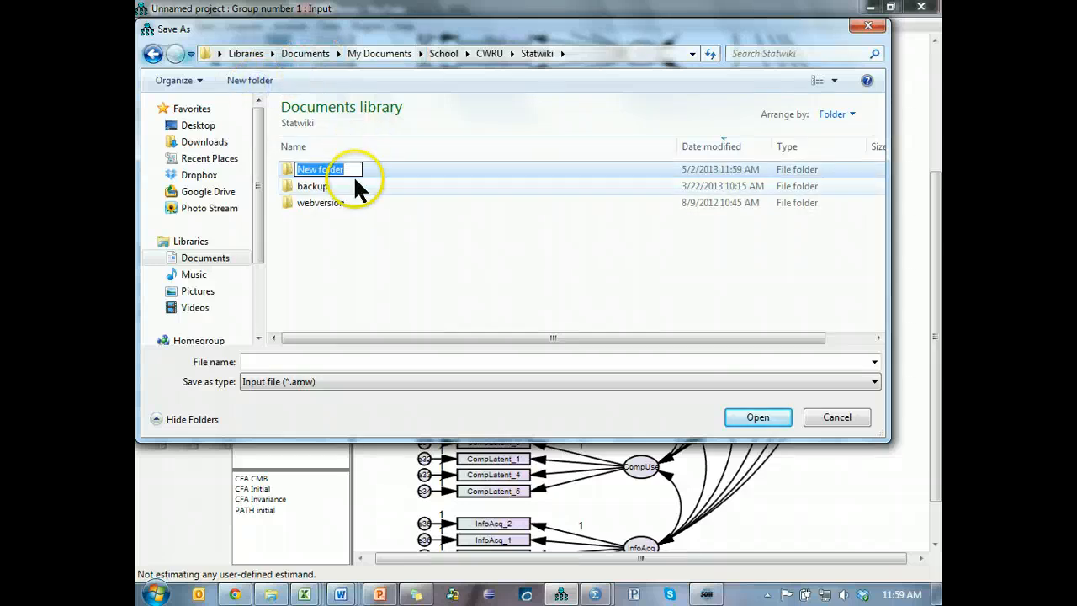
{"action": "type", "text": "AMOS"}
{"action": "key", "text": "Return"}
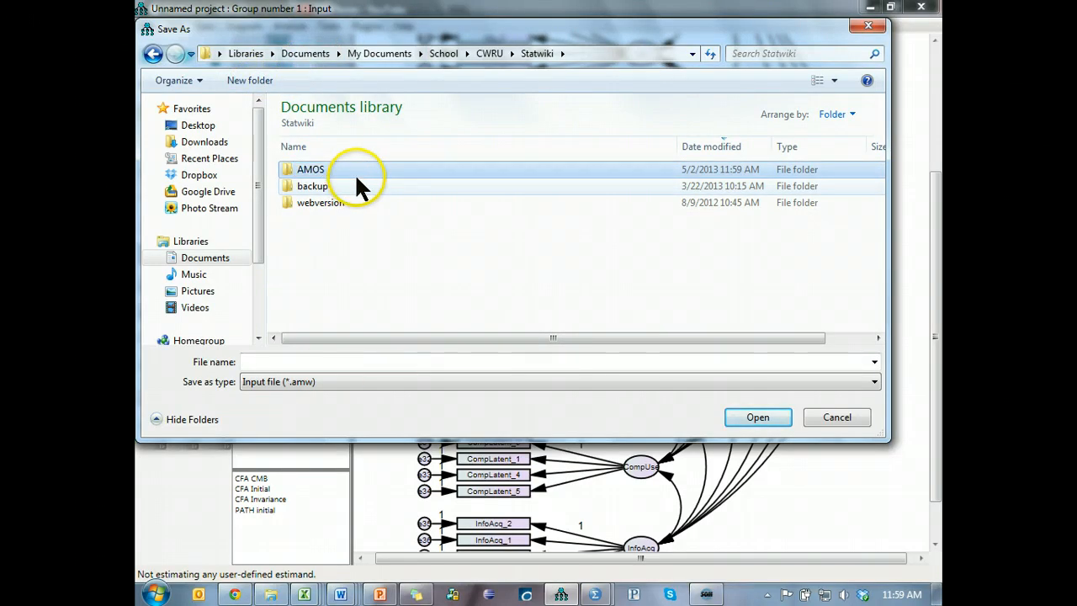
- Save the model in the Statwiki folder under the file name "CFA Initial"
{"action": "left_click", "coordinate": [334, 364]}
{"action": "type", "text": "S"}
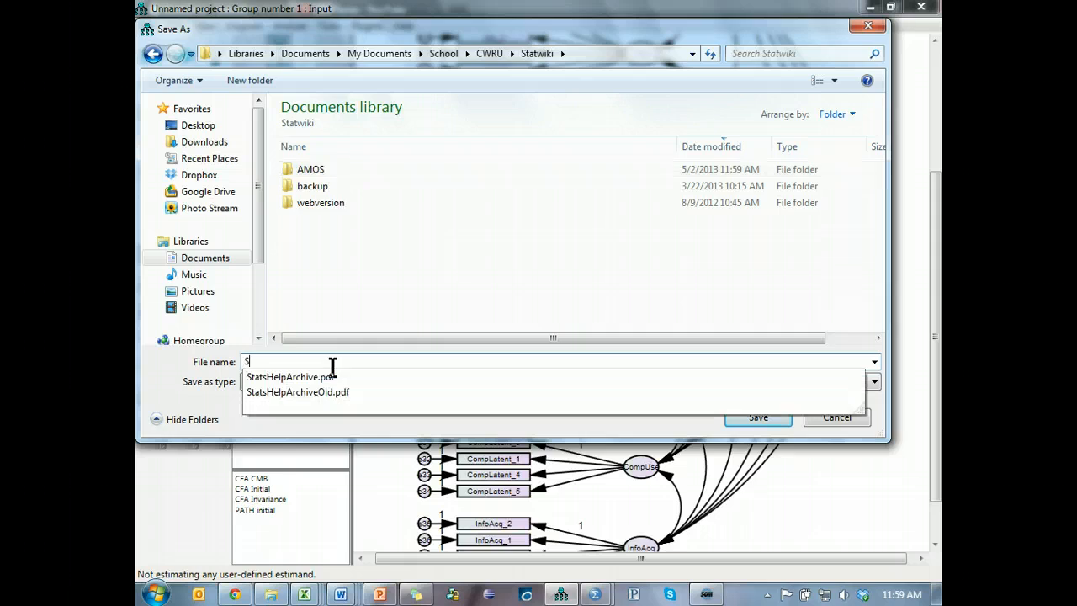
{"action": "key", "text": "BackSpace"}
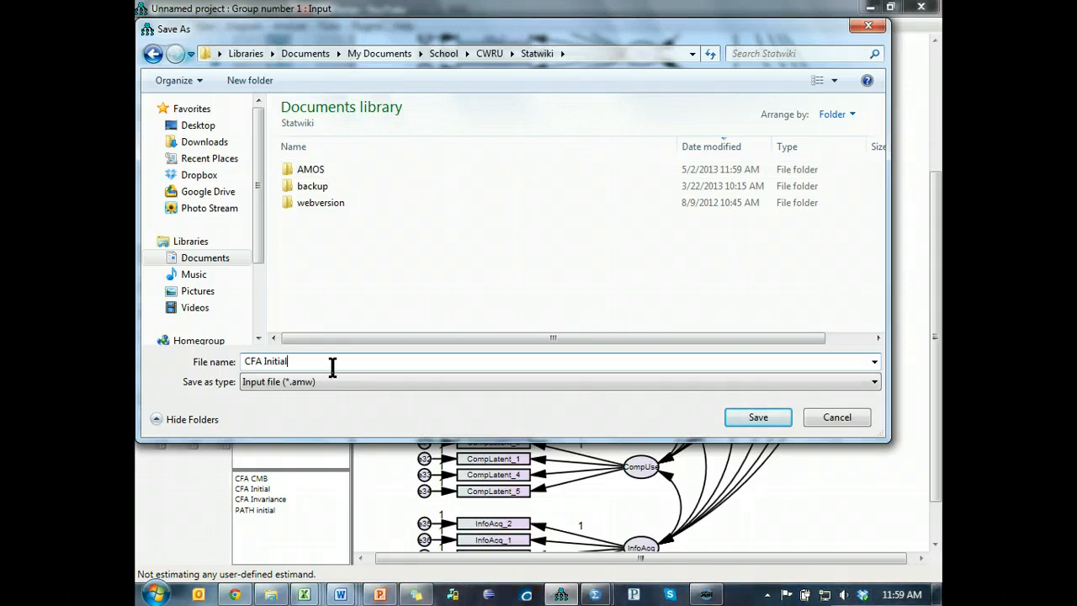
{"action": "left_click", "coordinate": [757, 417]}
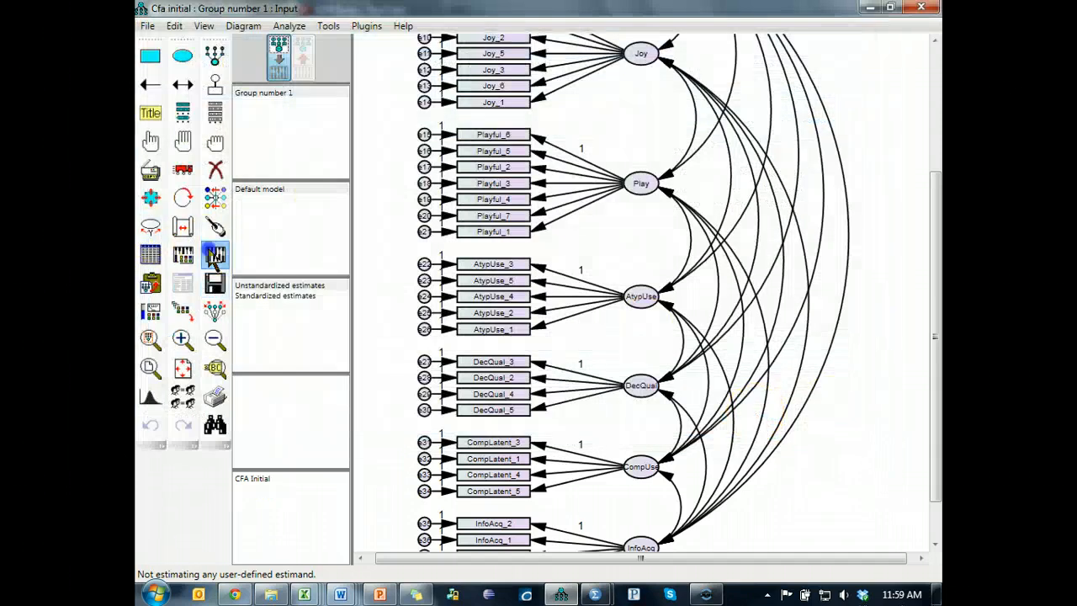
- Calculate the estimates and display the standardized estimates on the output path diagram
{"action": "left_click", "coordinate": [215, 254]}
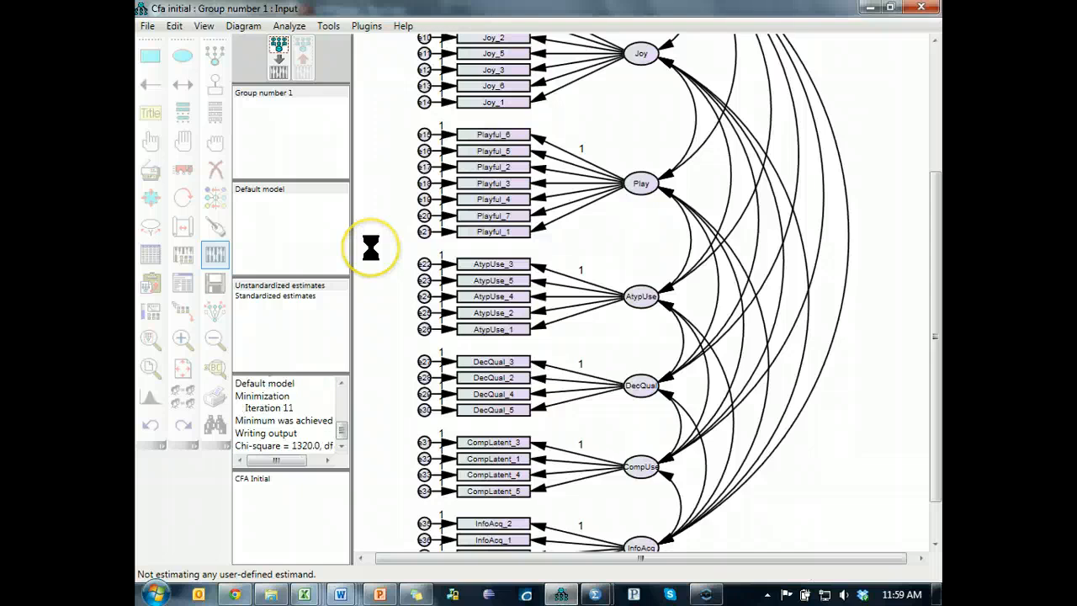
{"action": "left_click", "coordinate": [303, 60]}
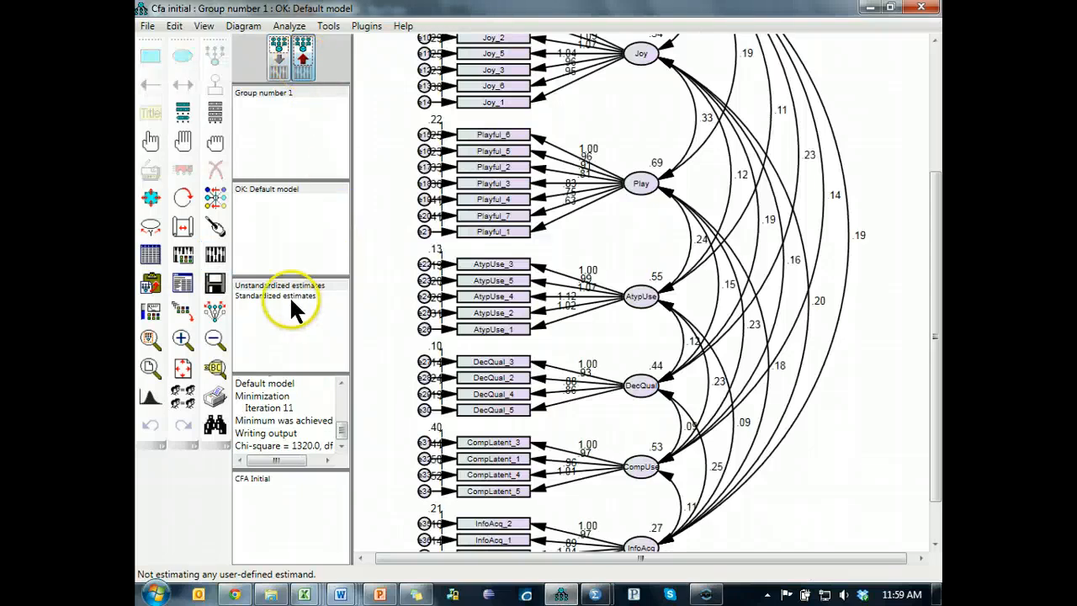
{"action": "left_click", "coordinate": [289, 294]}
- Examine the standardized item loadings and the factor correlations across the whole diagram, including the one between DecQual and InfoAcq
{"action": "scroll", "coordinate": [742, 296], "scroll_direction": "down", "scroll_amount": 2}
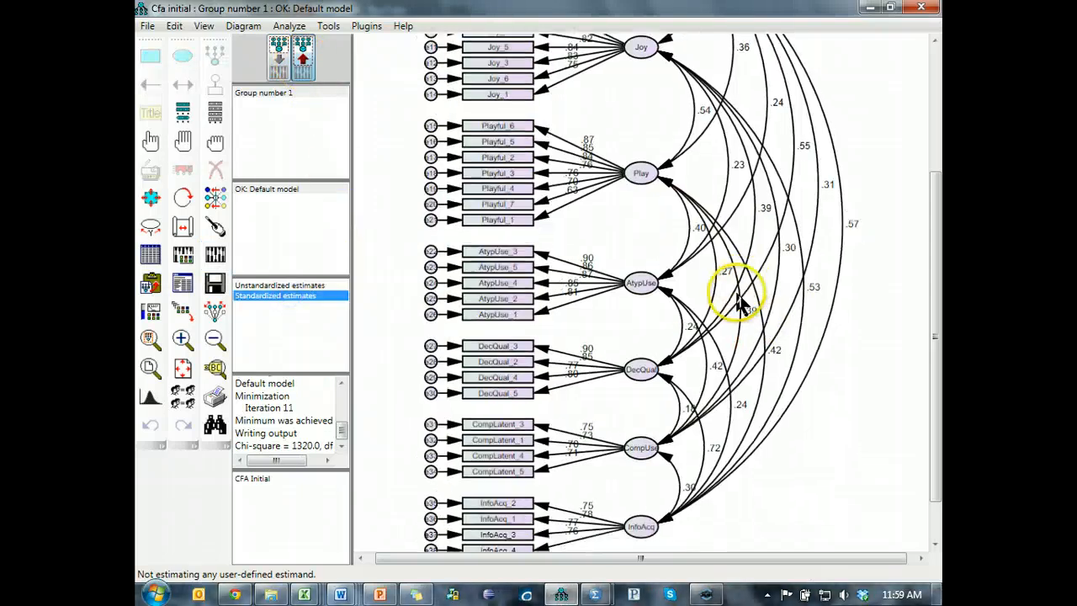
{"action": "left_click_drag", "start_coordinate": [933, 273], "coordinate": [930, 138]}
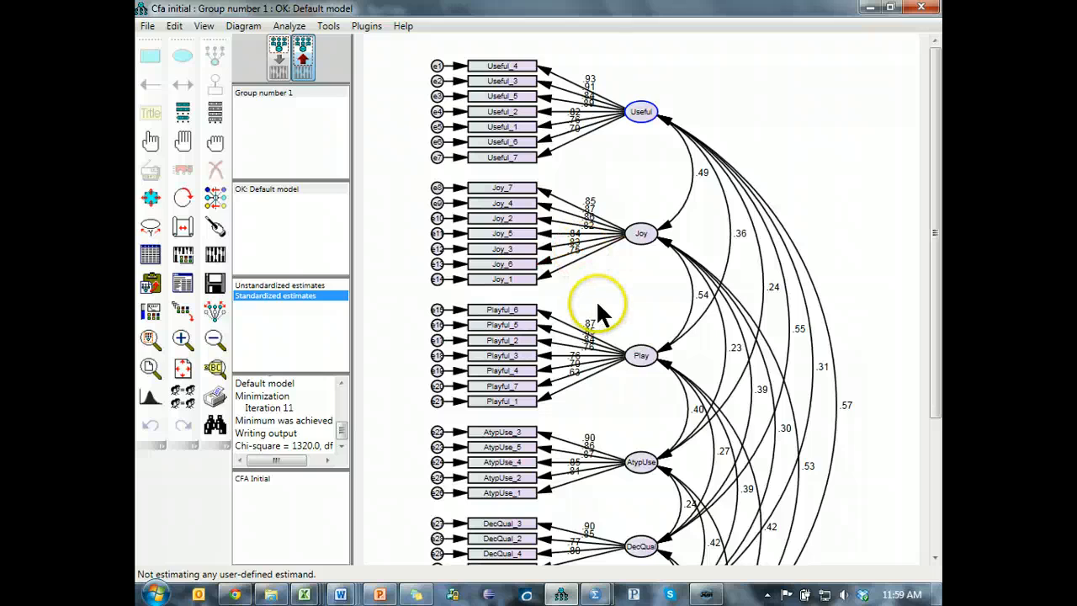
{"action": "left_click_drag", "start_coordinate": [938, 271], "coordinate": [929, 378]}
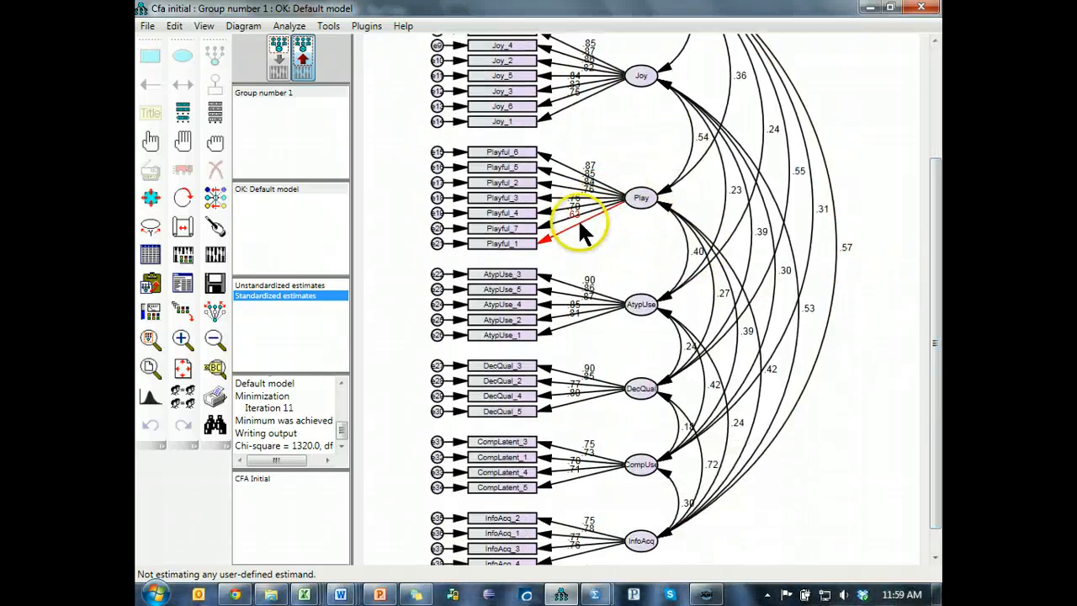
{"action": "left_click_drag", "start_coordinate": [934, 271], "coordinate": [940, 324]}
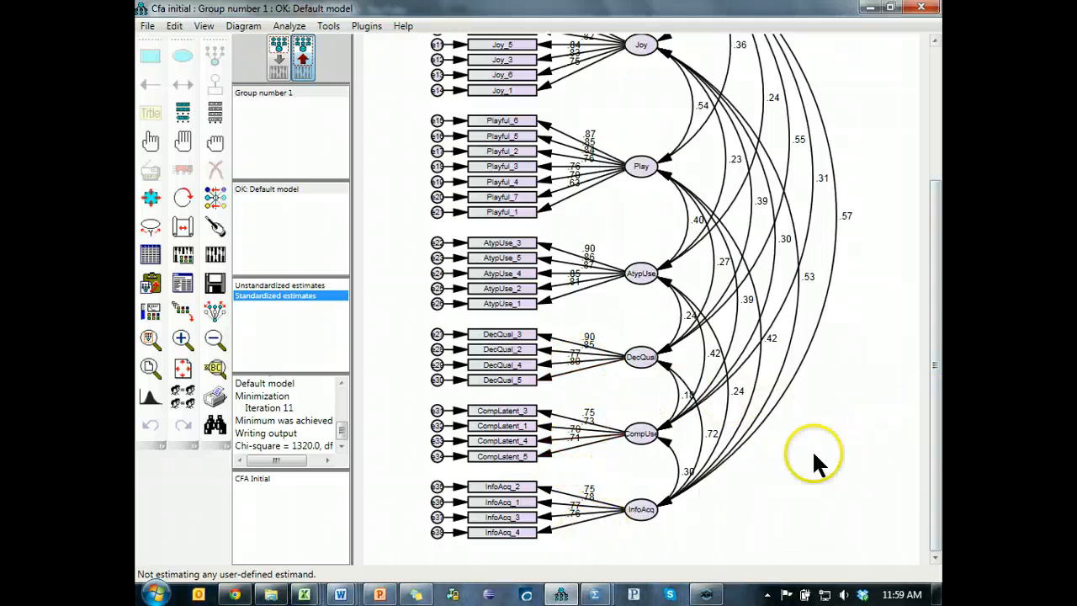
{"action": "left_click", "coordinate": [715, 440]}
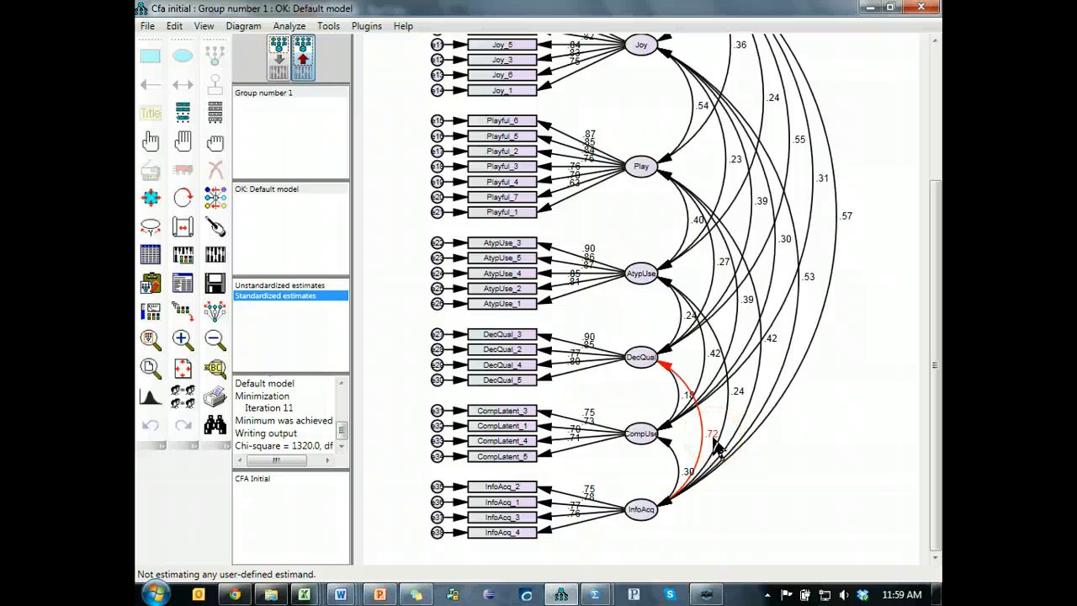
{"action": "left_click", "coordinate": [664, 371]}
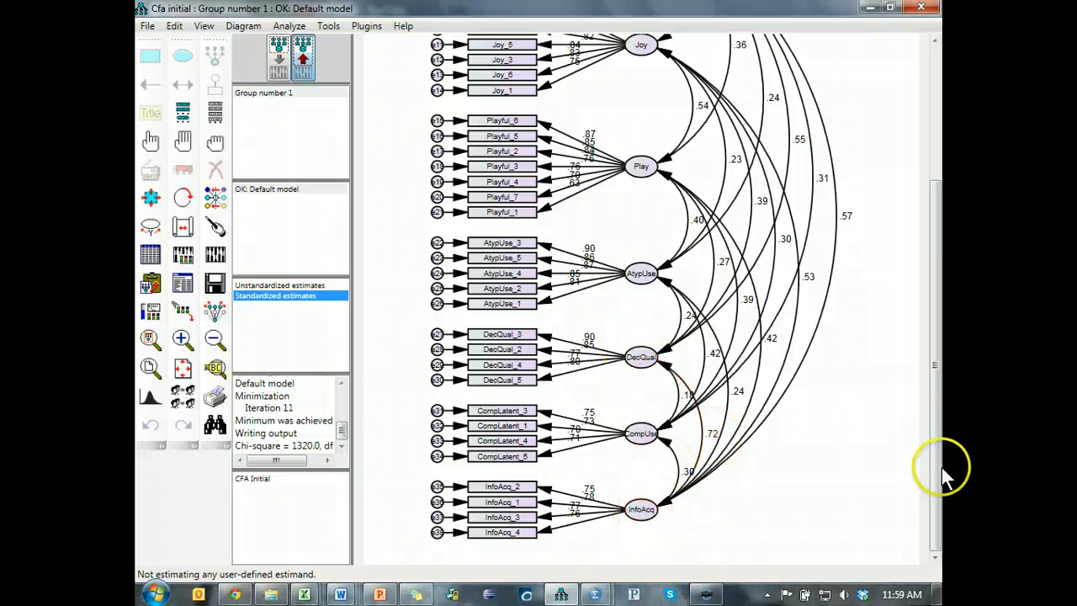
{"action": "left_click_drag", "start_coordinate": [934, 463], "coordinate": [932, 495]}
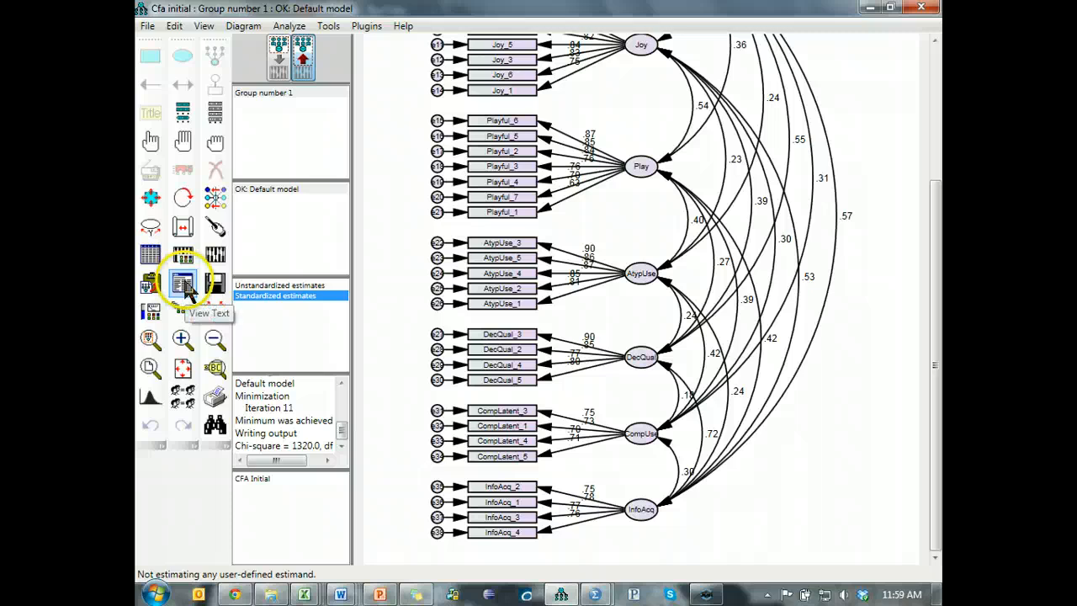
- Review the model fit summary and the modification indices in the text output
{"action": "left_click", "coordinate": [187, 287]}
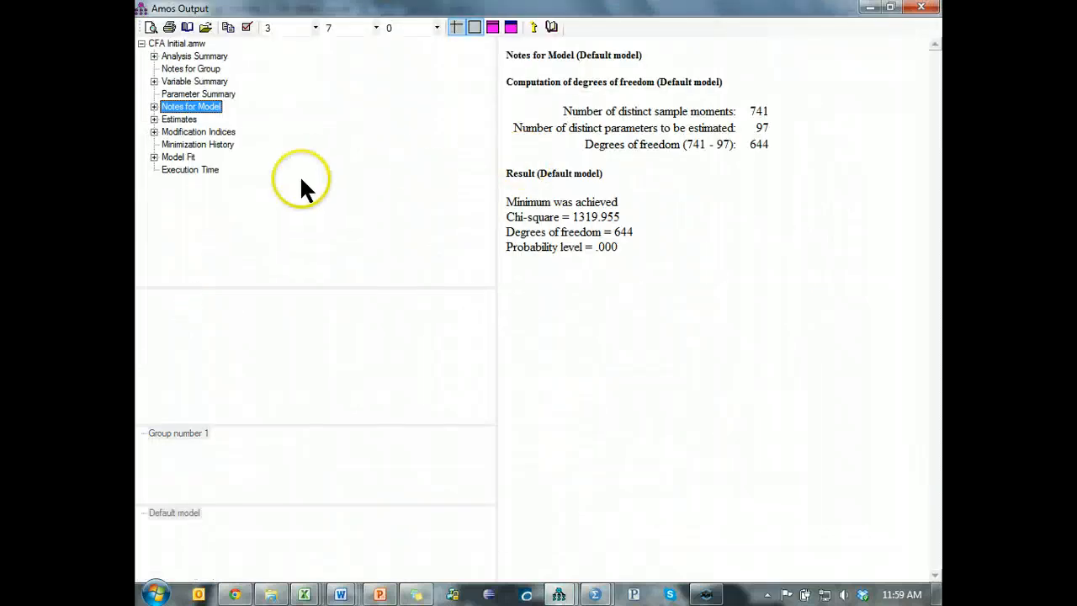
{"action": "left_click", "coordinate": [174, 158]}
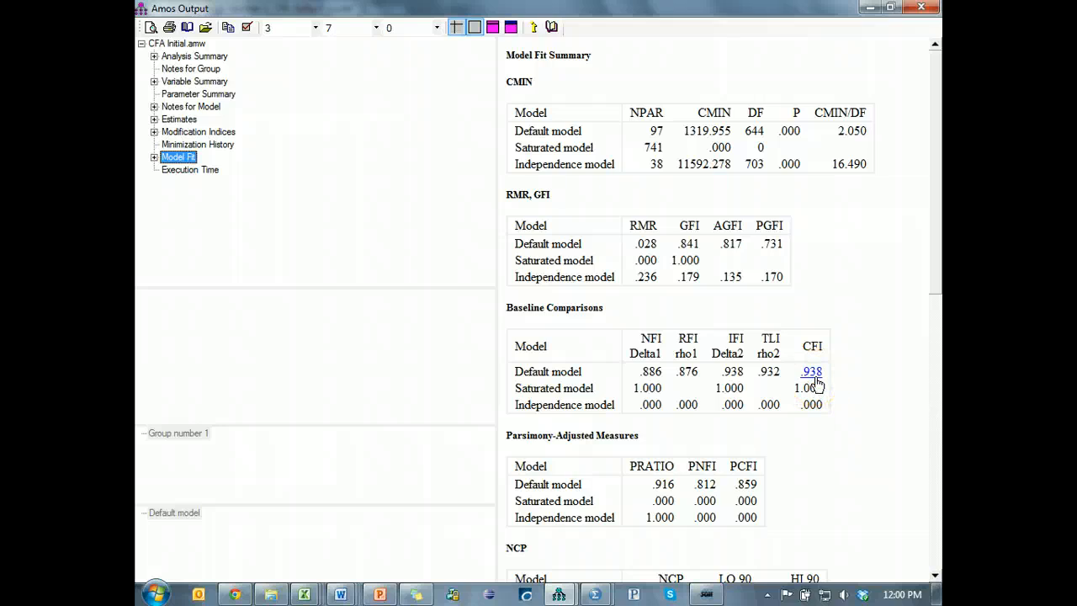
{"action": "left_click_drag", "start_coordinate": [940, 269], "coordinate": [942, 493]}
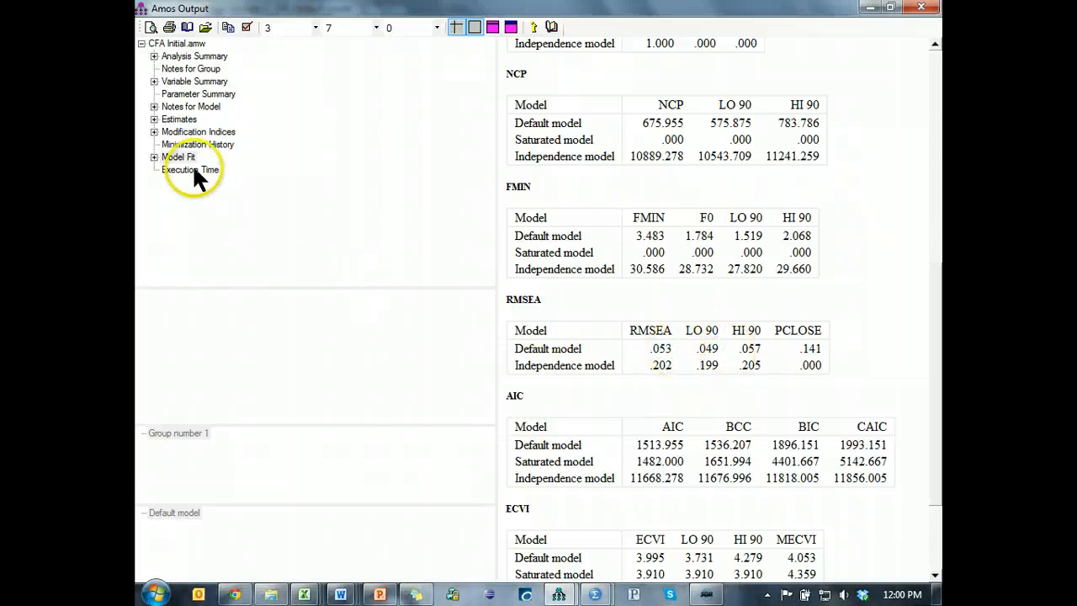
{"action": "left_click", "coordinate": [192, 132]}
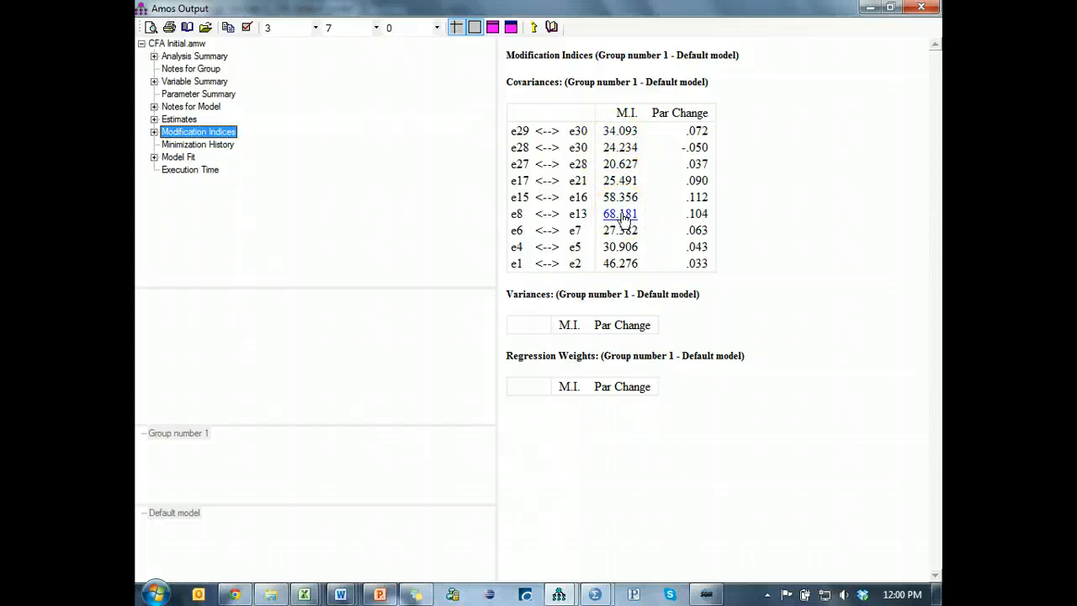
- Return to the input path diagram and draw a covariance between error terms e13 and e8 of the Joy items
{"action": "key", "text": "alt+Tab"}
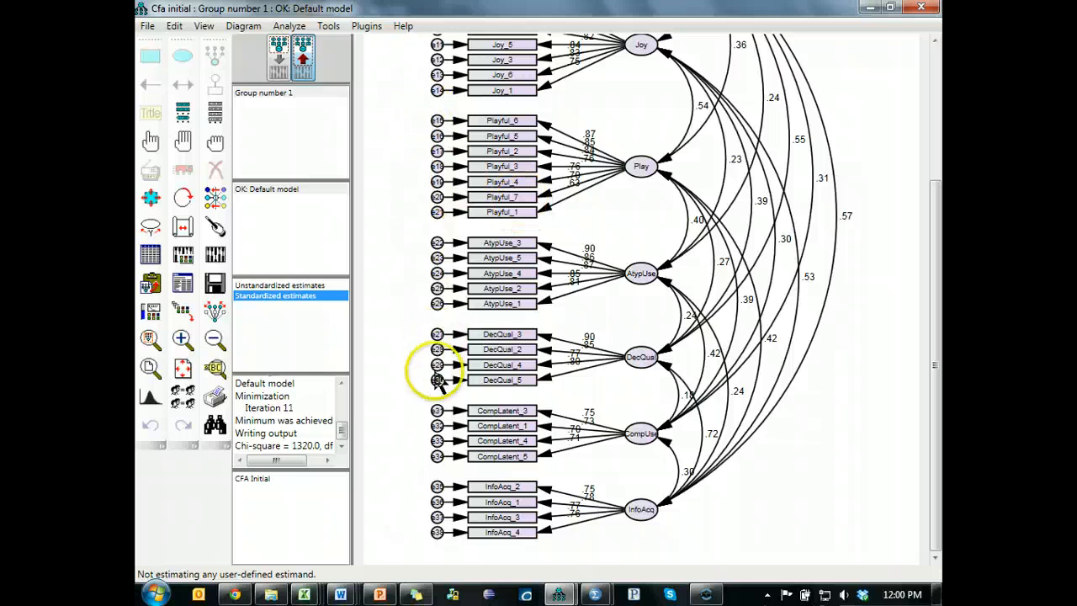
{"action": "left_click_drag", "start_coordinate": [942, 268], "coordinate": [941, 146]}
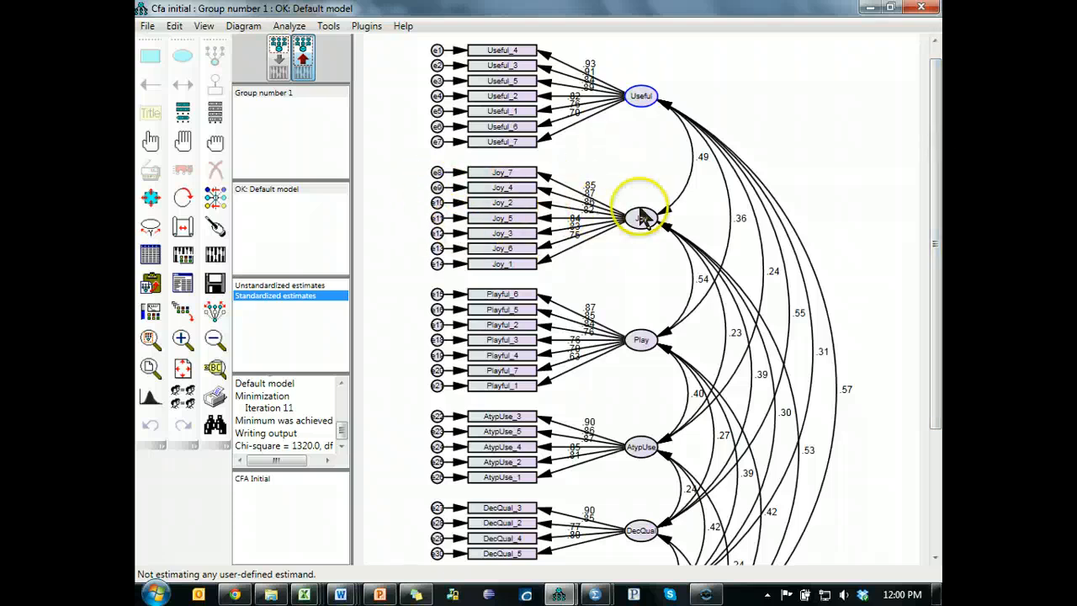
{"action": "left_click", "coordinate": [279, 63]}
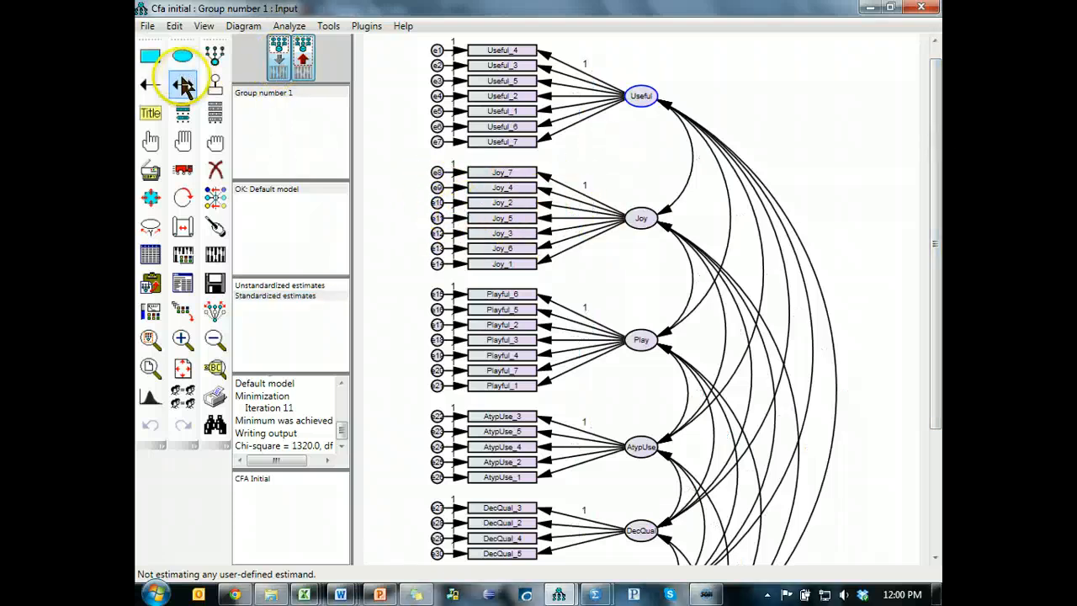
{"action": "left_click", "coordinate": [182, 84]}
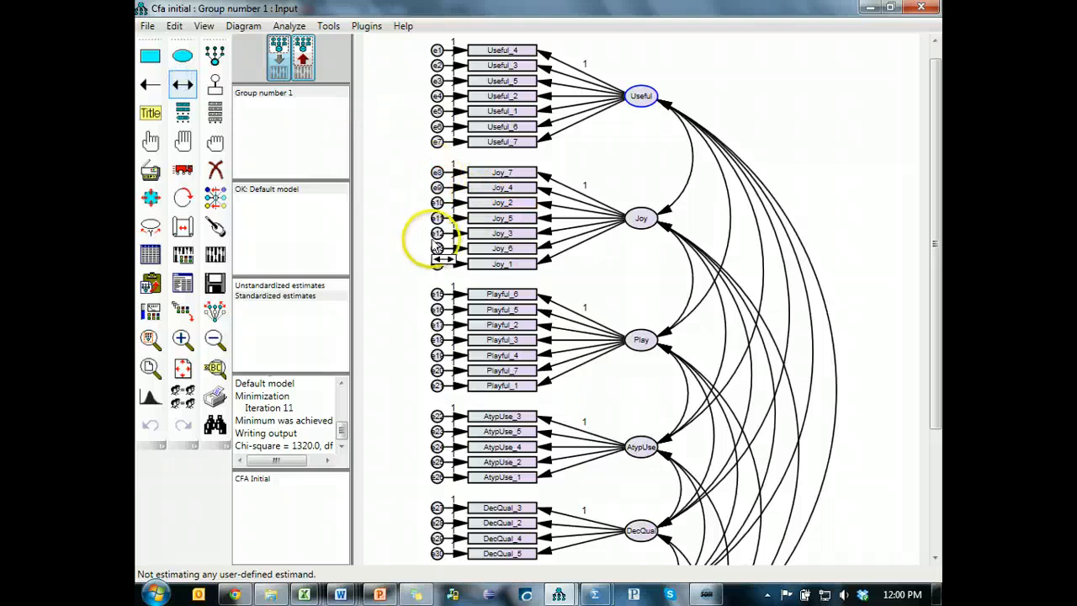
{"action": "left_click_drag", "start_coordinate": [436, 249], "coordinate": [437, 177]}
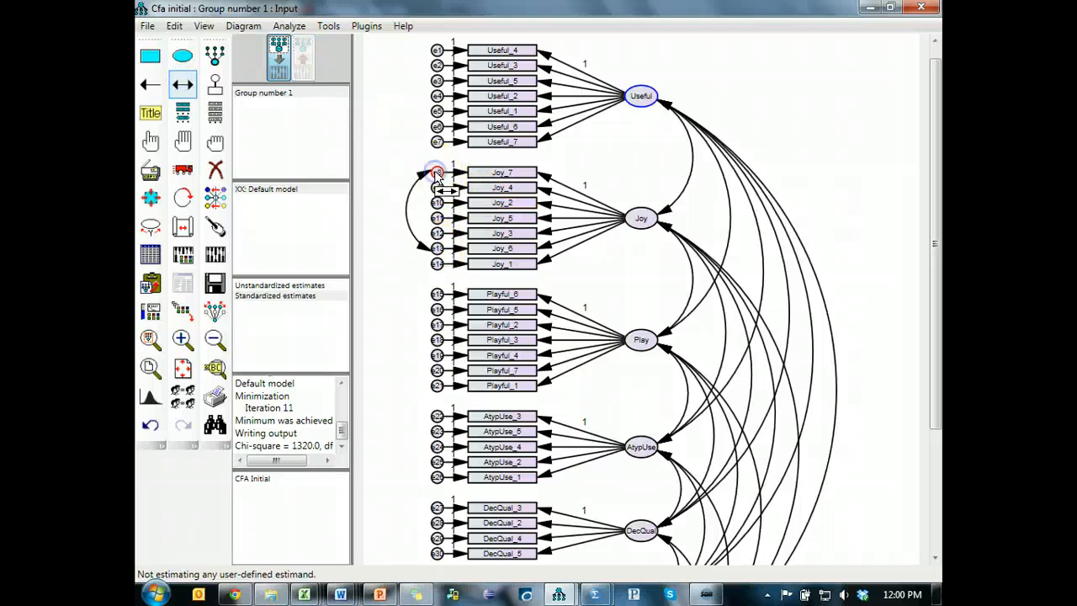
- Check the modification indices and draw covariances between Playful error terms e15 and e16 and between Useful error terms e1 and e2
{"action": "key", "text": "alt+Tab"}
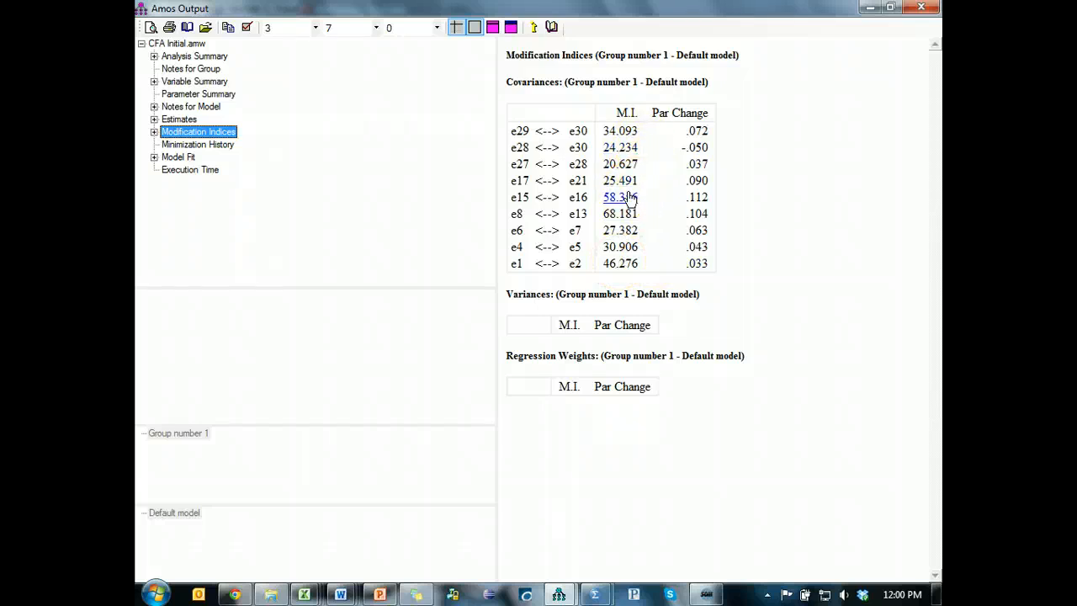
{"action": "key", "text": "alt+Tab"}
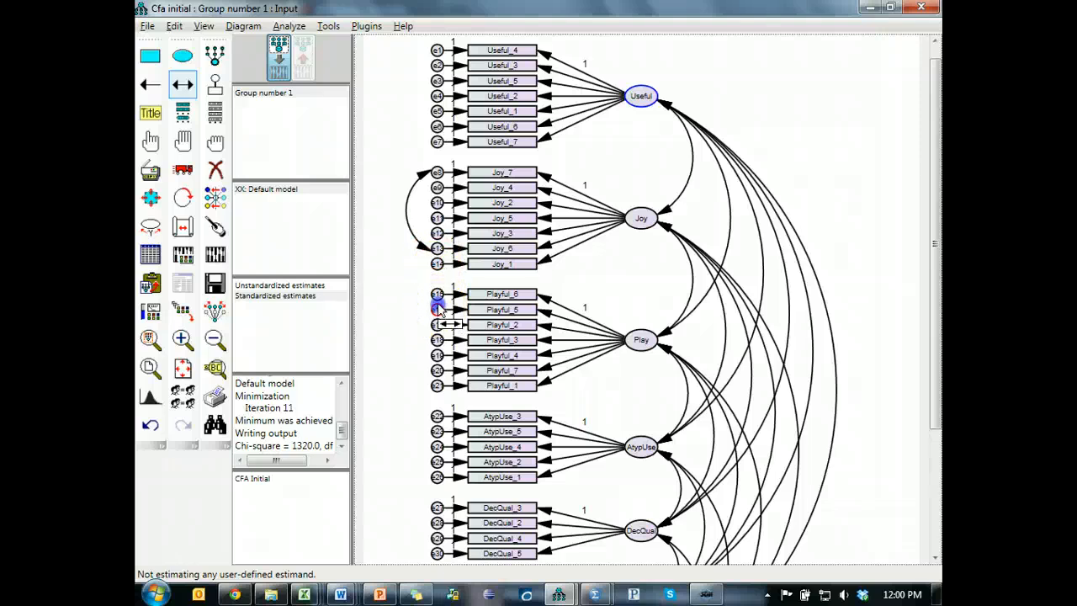
{"action": "key", "text": "alt+Tab"}
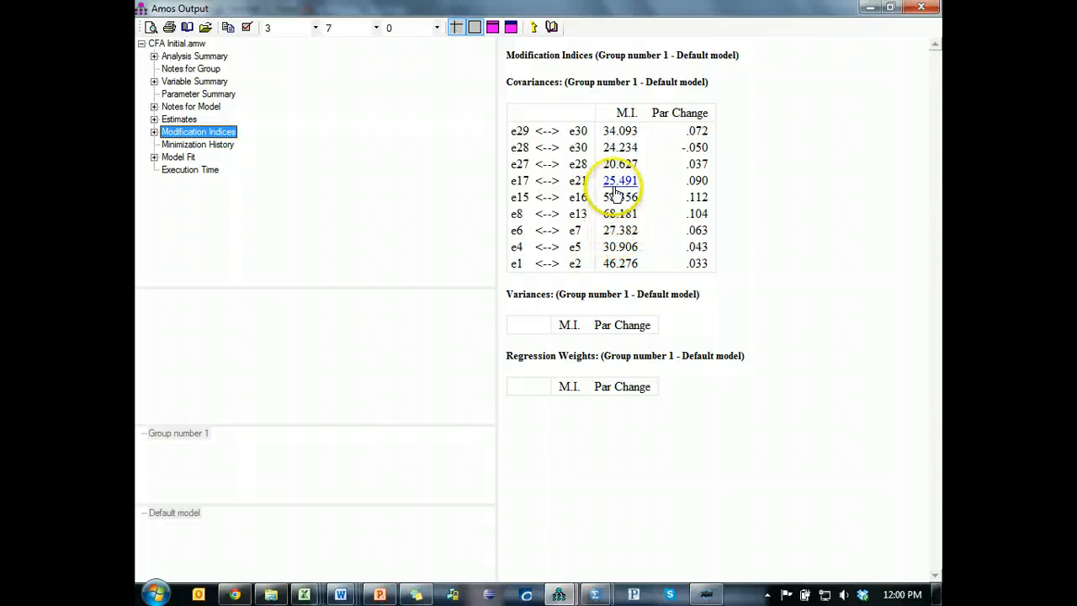
{"action": "key", "text": "alt+Tab"}
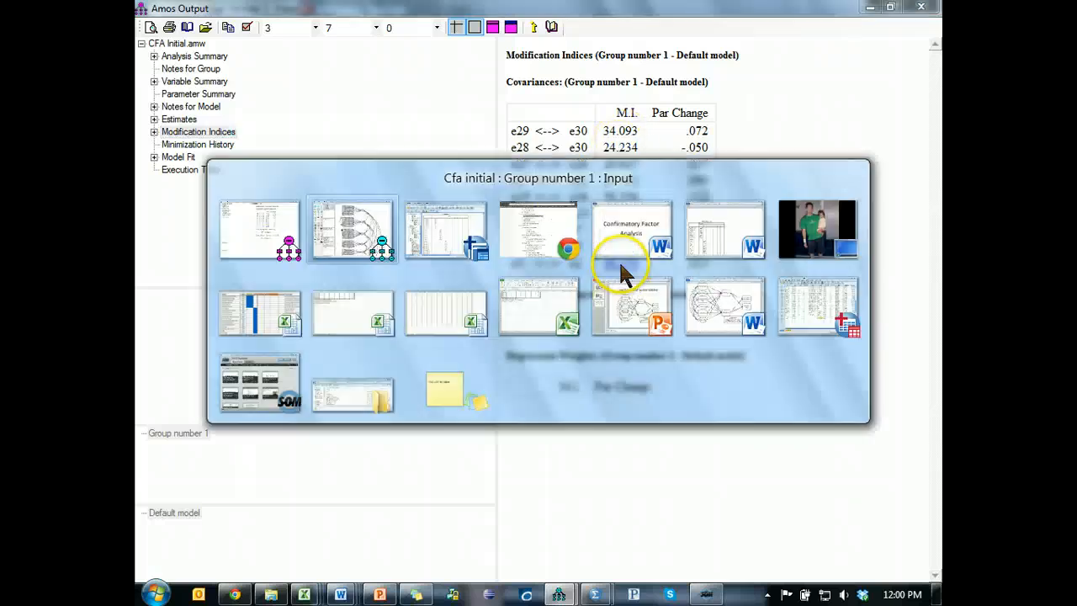
{"action": "left_click_drag", "start_coordinate": [433, 65], "coordinate": [430, 54]}
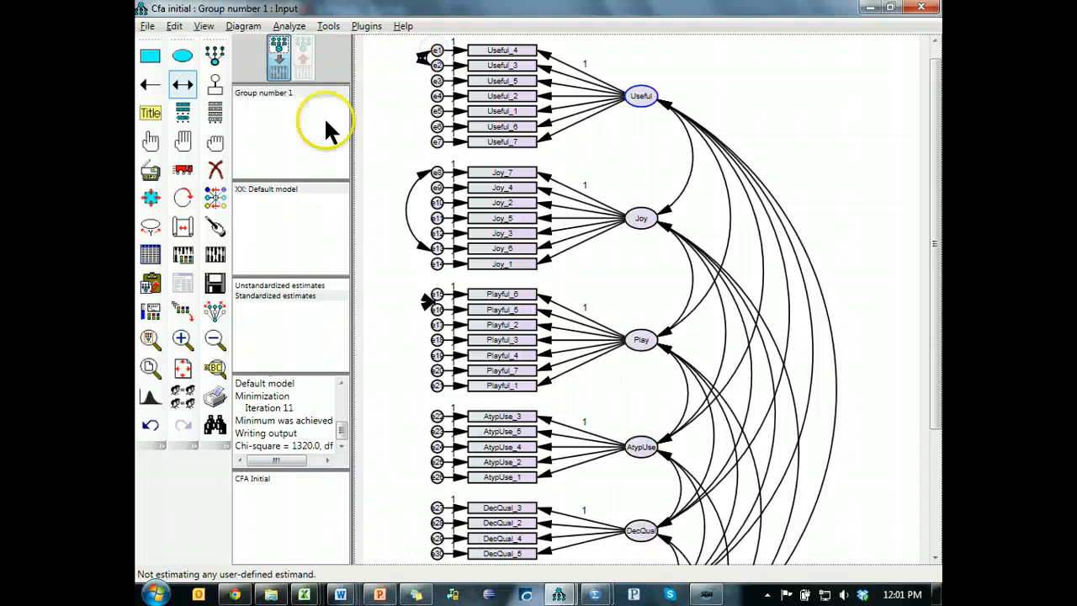
- Recalculate the estimates with the added error covariances and open the text output
{"action": "left_click", "coordinate": [215, 254]}
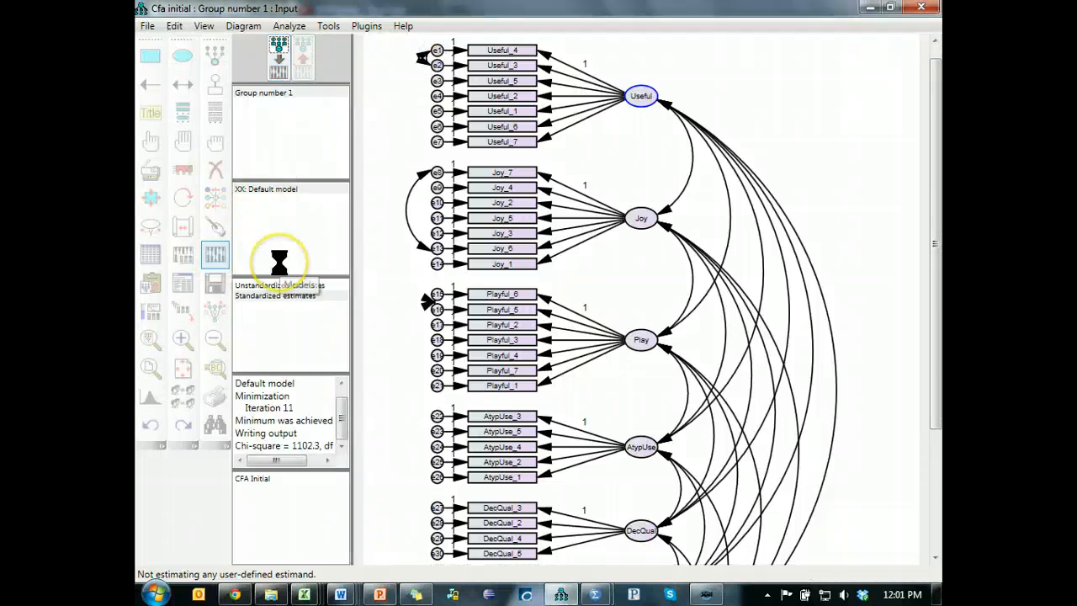
{"action": "left_click", "coordinate": [184, 286]}
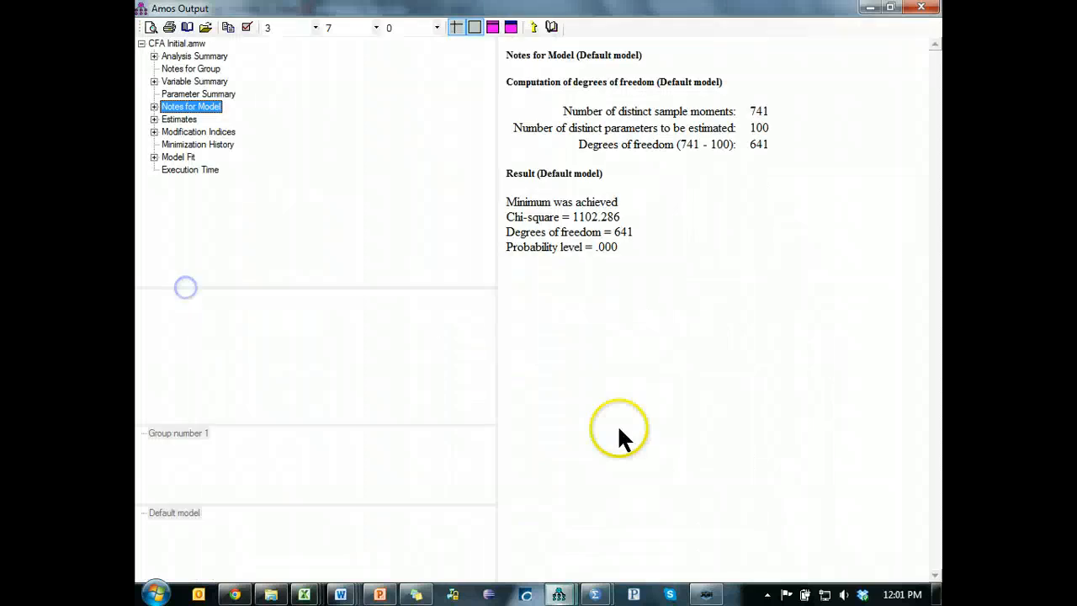
- Check the modification indices and draw error covariances between e6 and e7, e29 and e30, and e28 and e30
{"action": "left_click", "coordinate": [186, 133]}
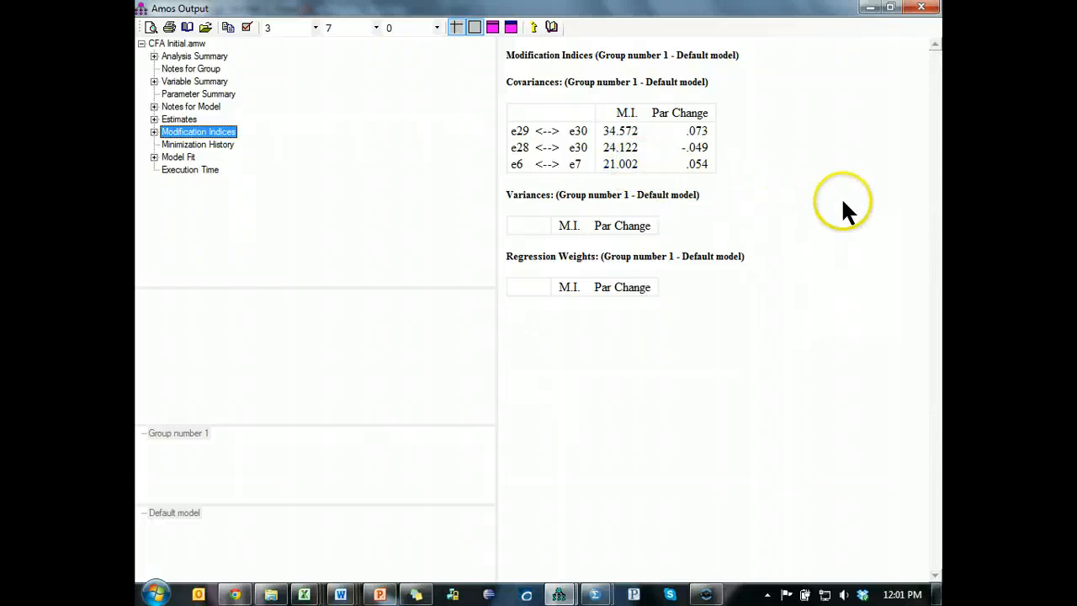
{"action": "key", "text": "alt+Tab"}
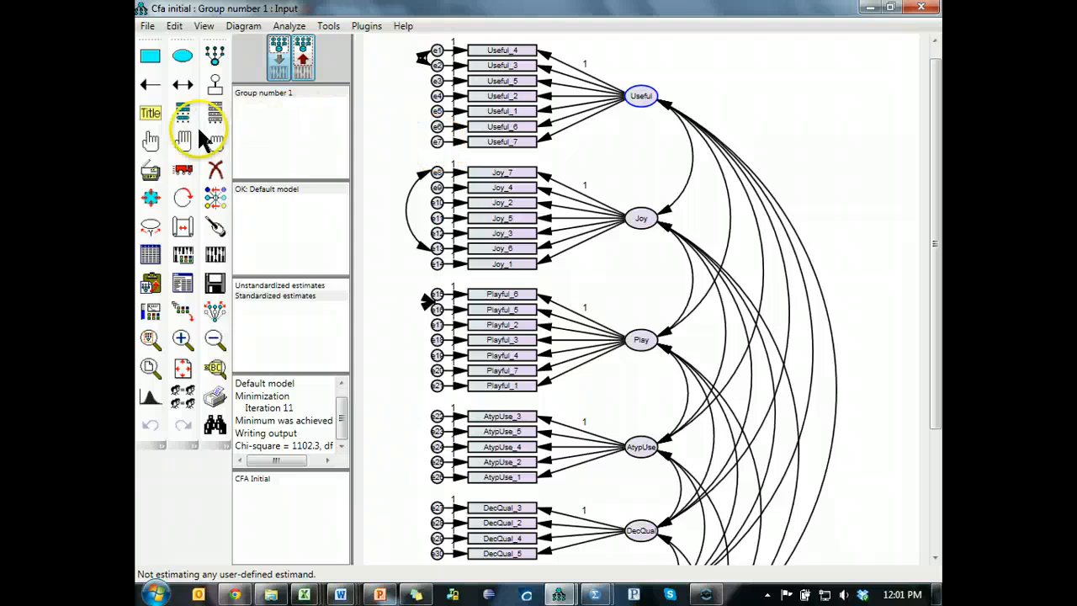
{"action": "left_click", "coordinate": [182, 84]}
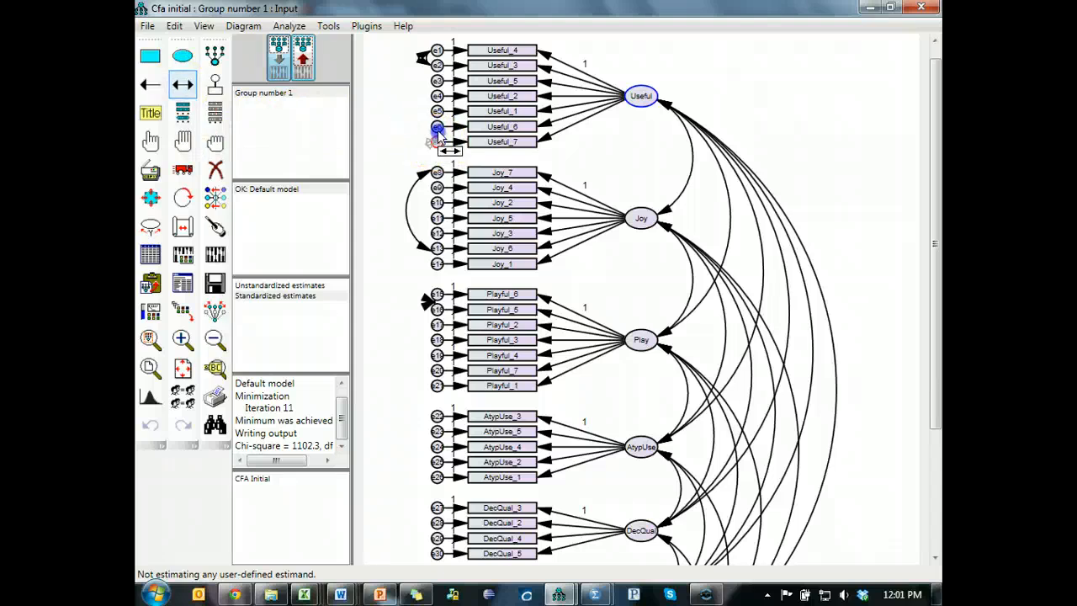
{"action": "left_click_drag", "start_coordinate": [437, 126], "coordinate": [437, 141]}
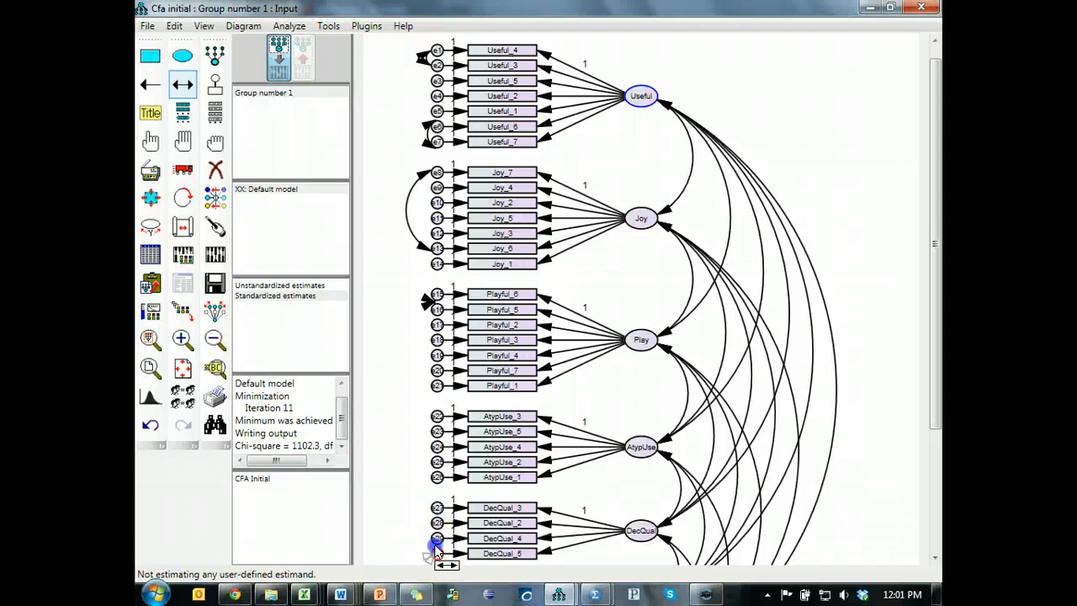
{"action": "left_click_drag", "start_coordinate": [436, 553], "coordinate": [436, 535]}
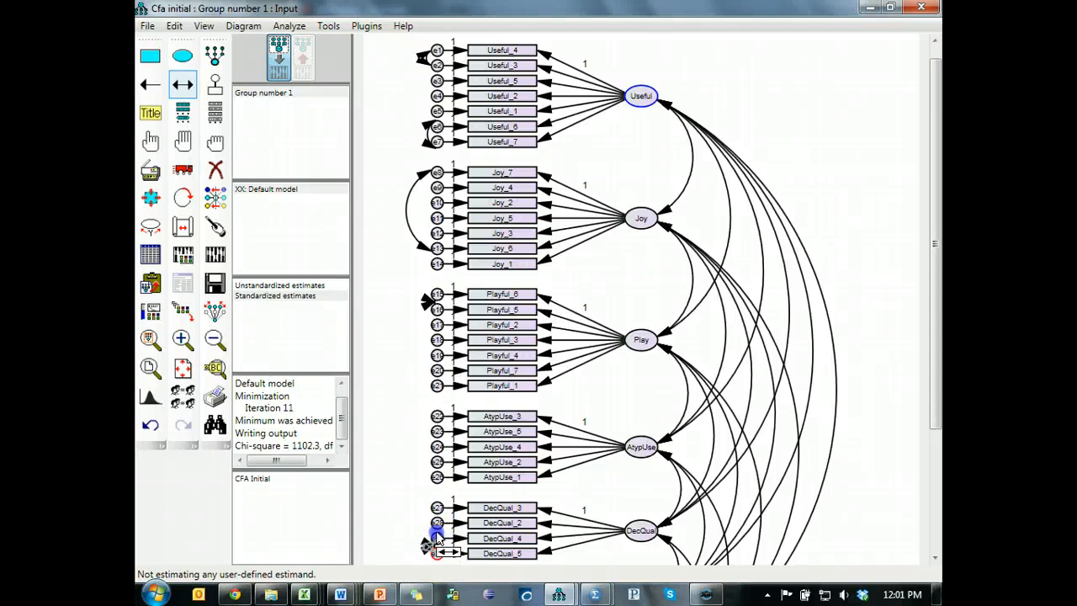
- Recalculate the estimates and review the modification indices and the model fit summary down to RMSEA in the text output
{"action": "left_click", "coordinate": [214, 252]}
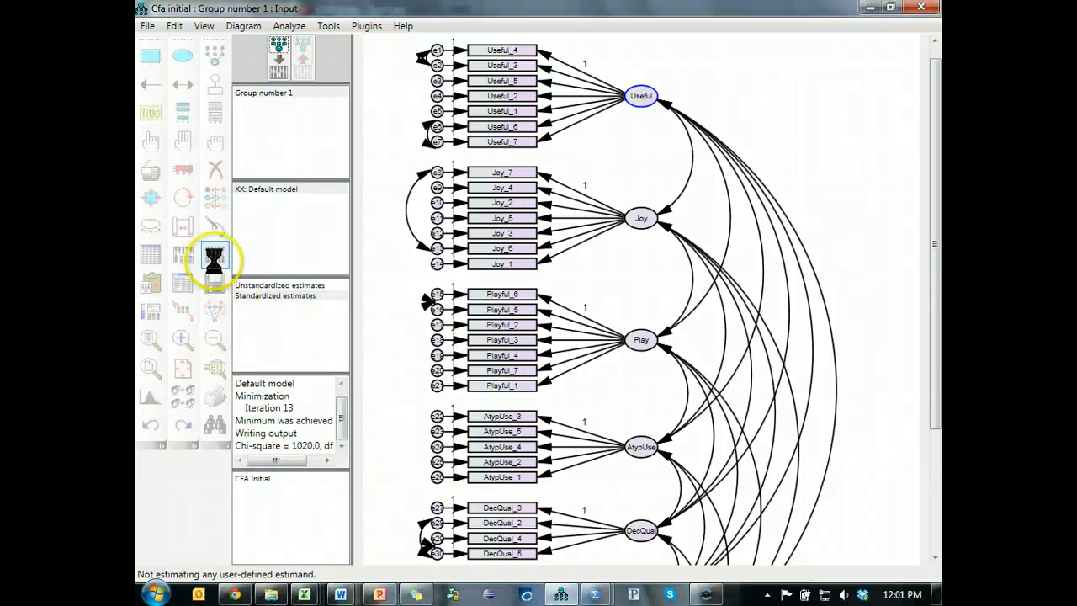
{"action": "left_click", "coordinate": [182, 284]}
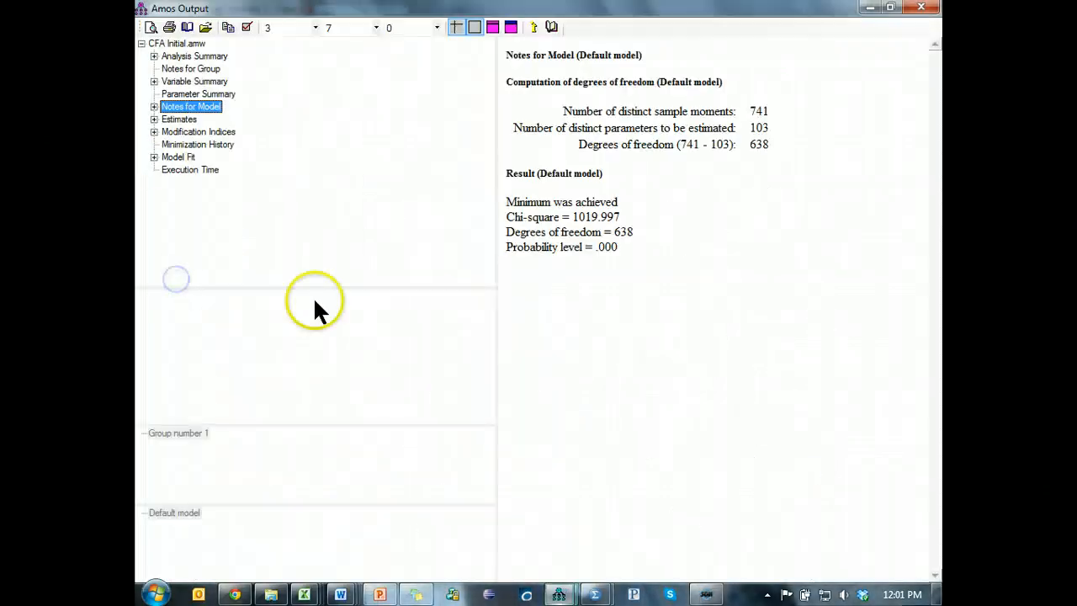
{"action": "left_click", "coordinate": [187, 135]}
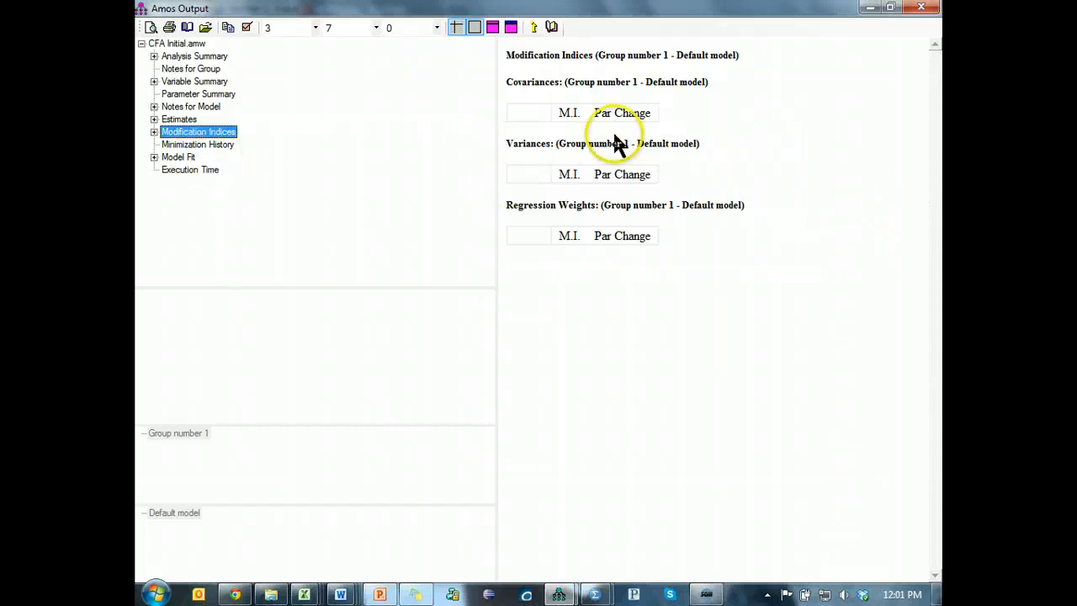
{"action": "left_click", "coordinate": [179, 158]}
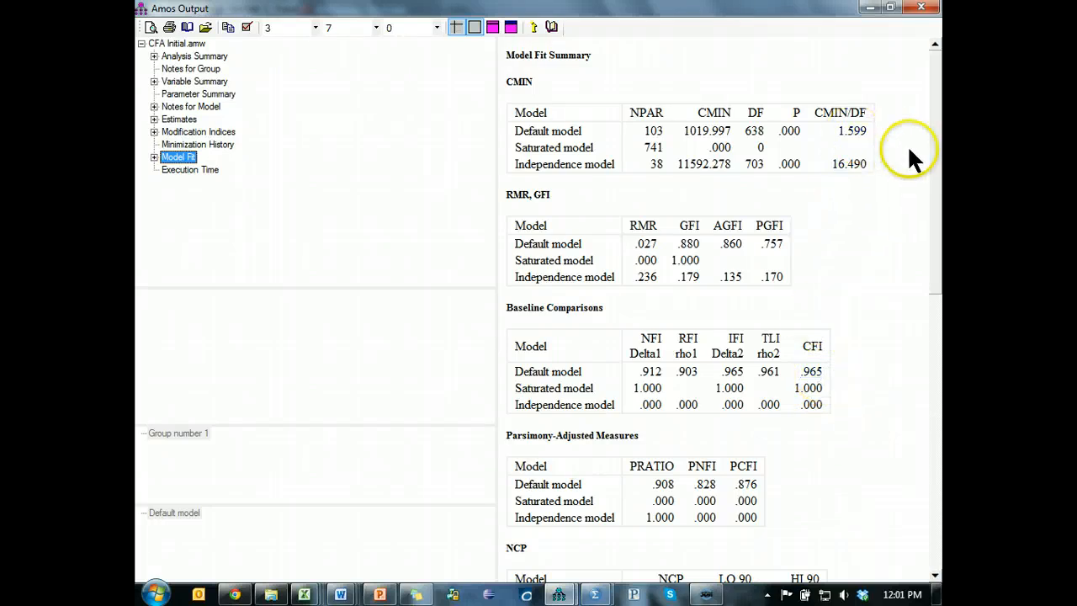
{"action": "left_click_drag", "start_coordinate": [936, 164], "coordinate": [937, 396]}
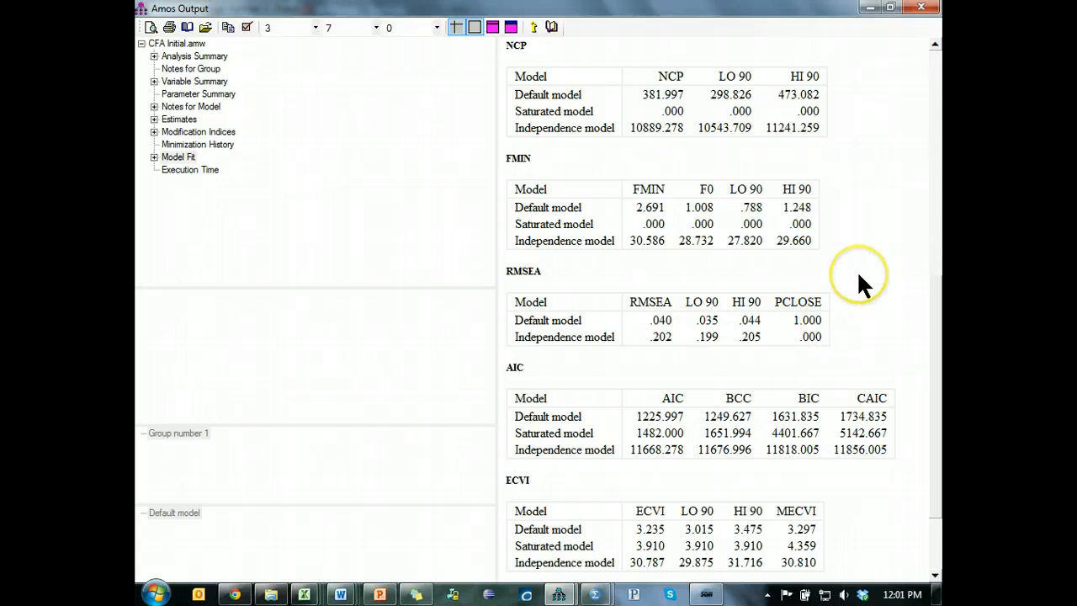
- Switch to the Statwiki Guidelines page in the browser and highlight "Do invariance tests" under Confirmatory Factor Analysis
{"action": "key", "text": "alt+Tab"}
{"action": "key", "text": "alt+Tab"}
{"action": "key", "text": "alt+Tab"}
{"action": "key", "text": "alt+Tab"}
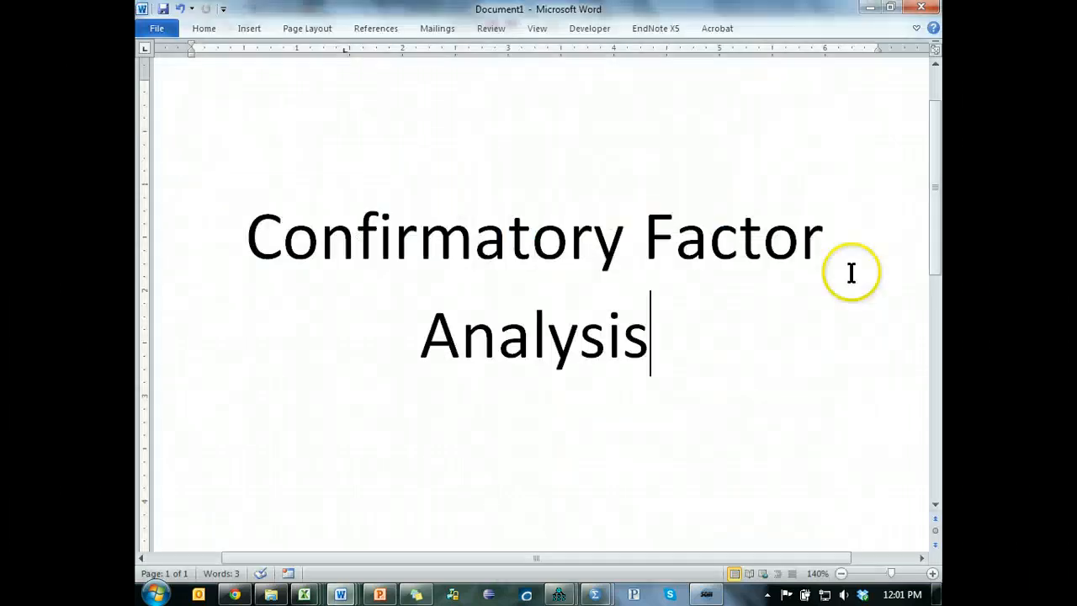
{"action": "key", "text": "alt+Tab"}
{"action": "key", "text": "alt+Tab"}
{"action": "key", "text": "alt+Tab"}
{"action": "key", "text": "alt+Tab"}
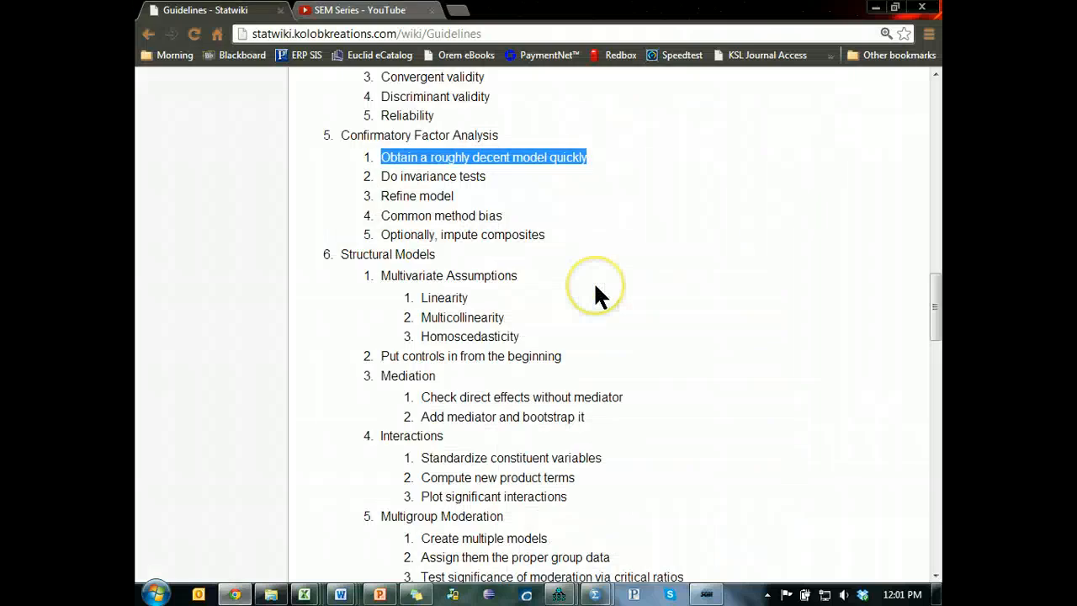
{"action": "left_click", "coordinate": [530, 150]}
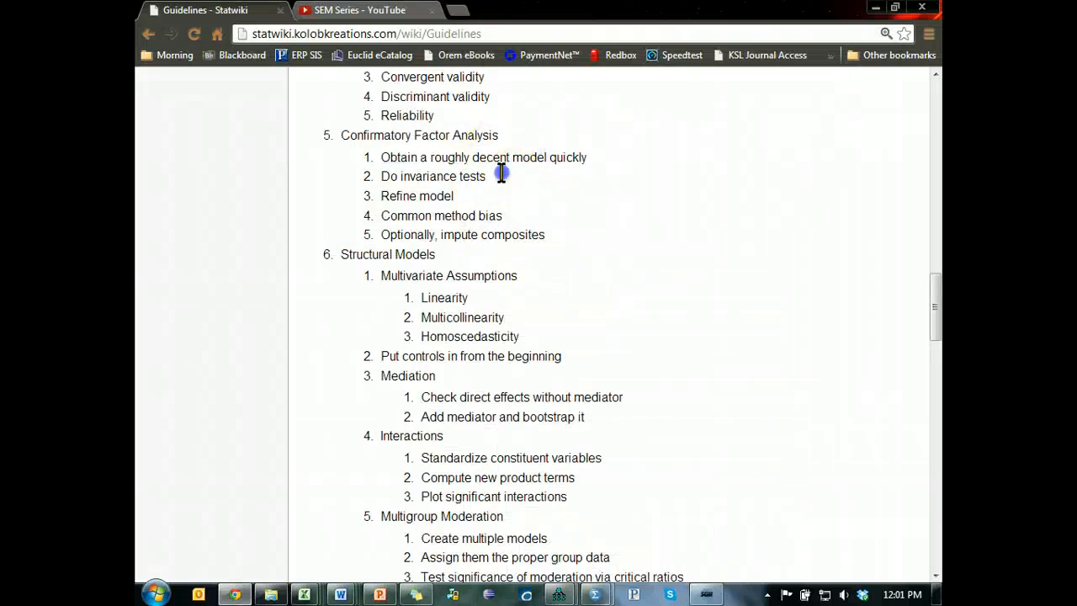
{"action": "left_click_drag", "start_coordinate": [501, 173], "coordinate": [372, 181]}
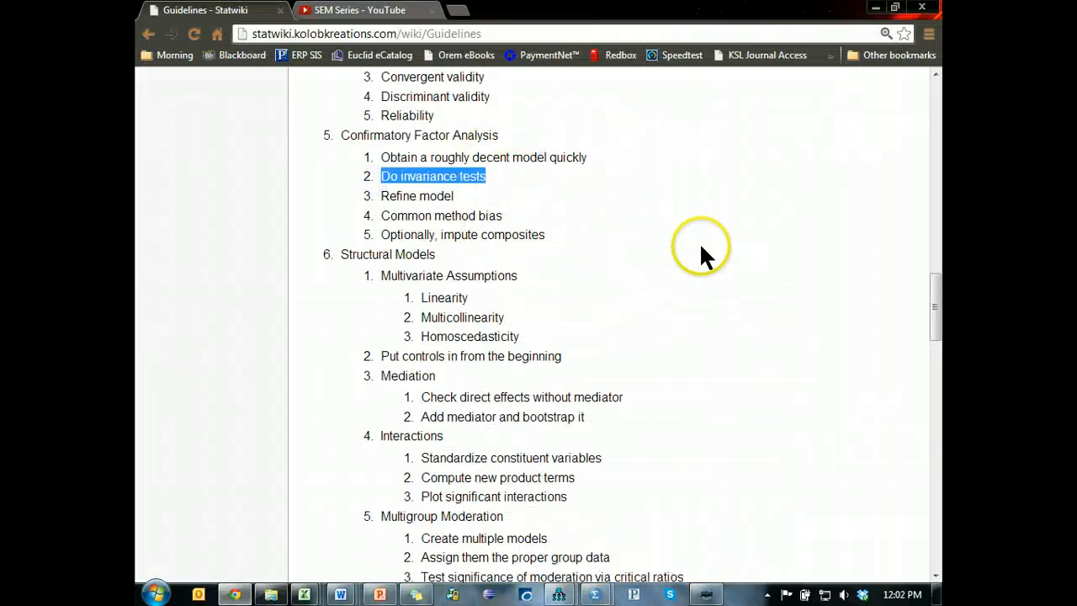
- Switch back to the Amos path diagram and deselect all its objects, briefly rechecking the guidelines page
{"action": "key", "text": "alt+Tab"}
{"action": "key", "text": "alt+Tab"}
{"action": "key", "text": "alt+Tab"}
{"action": "key", "text": "alt+Tab"}
{"action": "key", "text": "alt+Tab"}
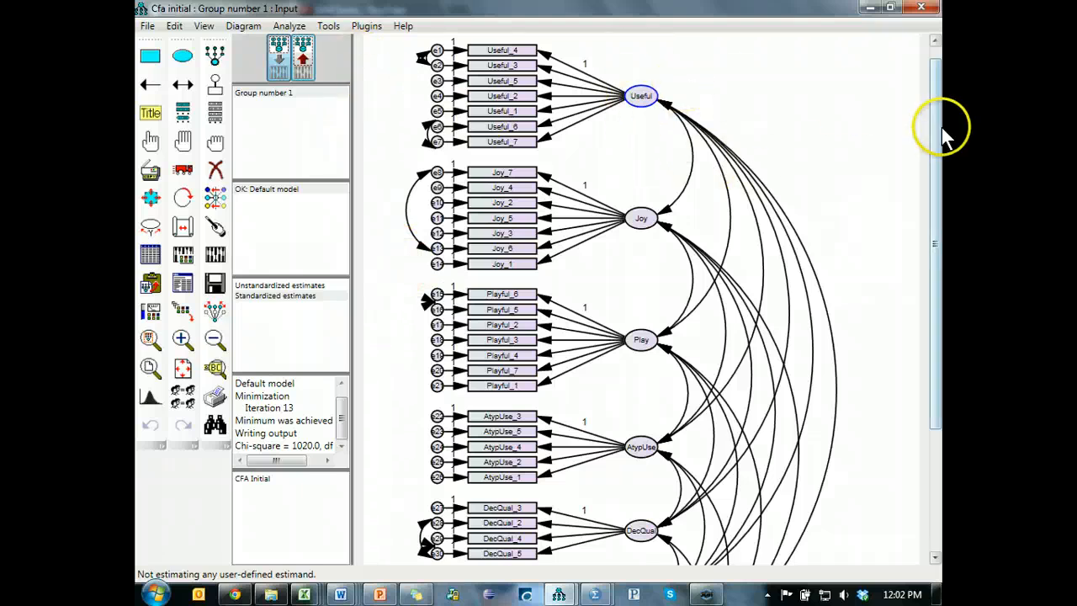
{"action": "left_click_drag", "start_coordinate": [944, 139], "coordinate": [943, 110]}
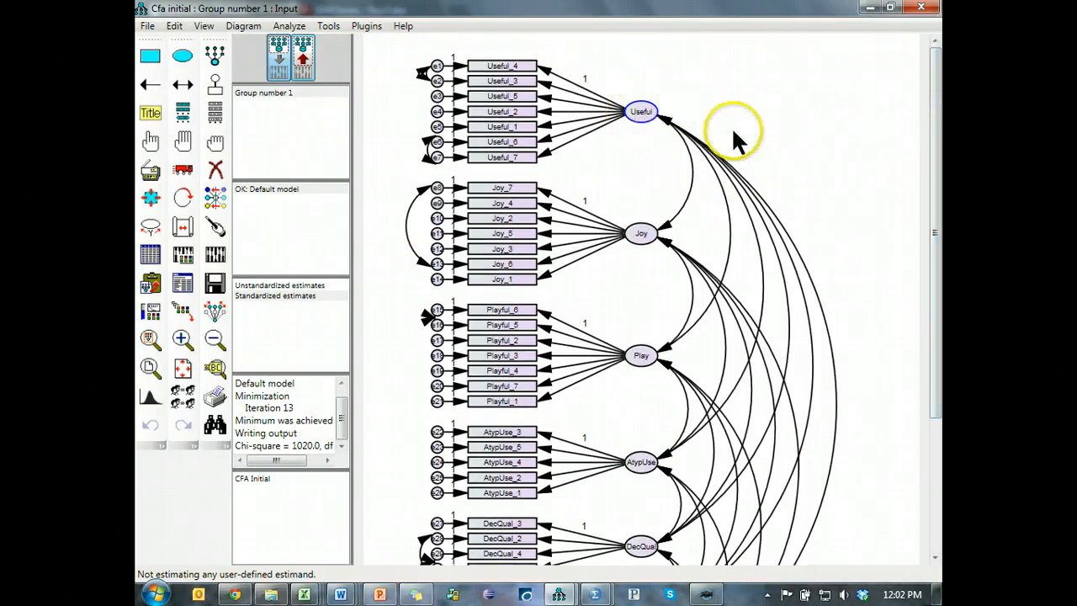
{"action": "left_click", "coordinate": [214, 141]}
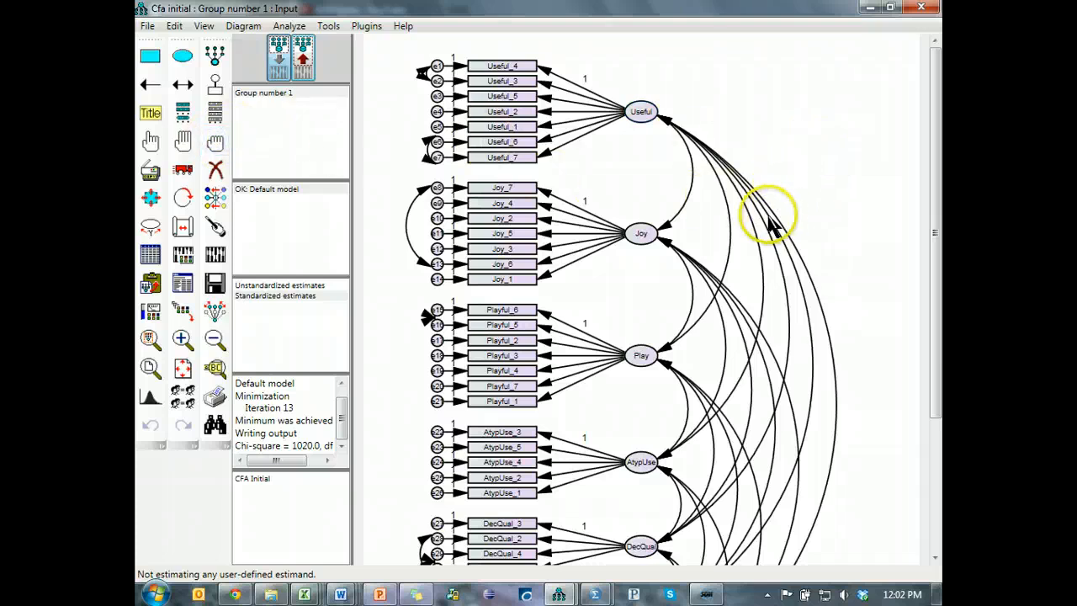
{"action": "key", "text": "alt+Tab"}
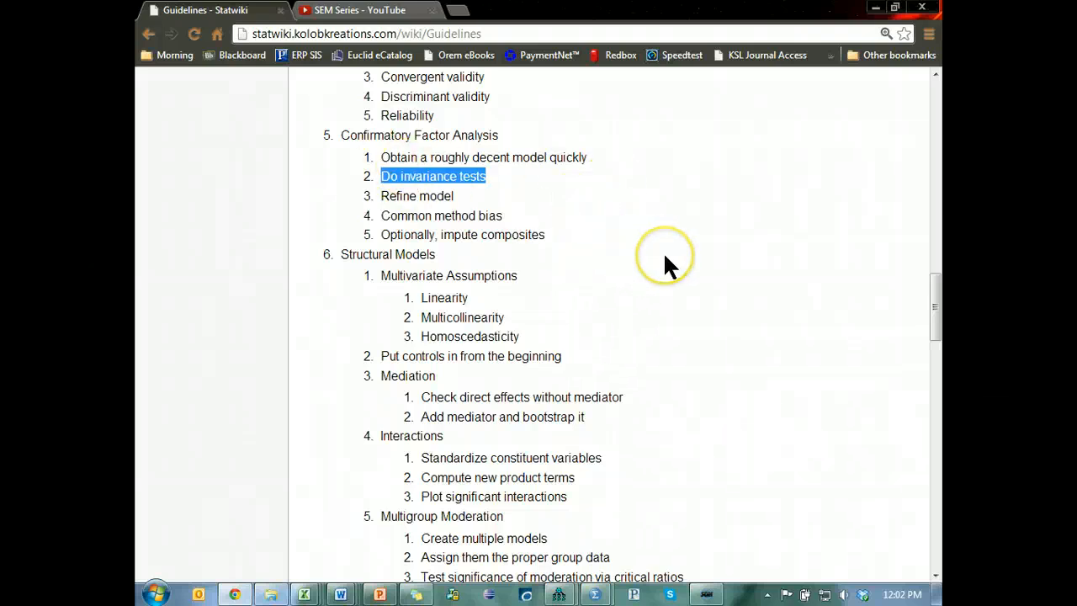
{"action": "key", "text": "alt+Tab"}
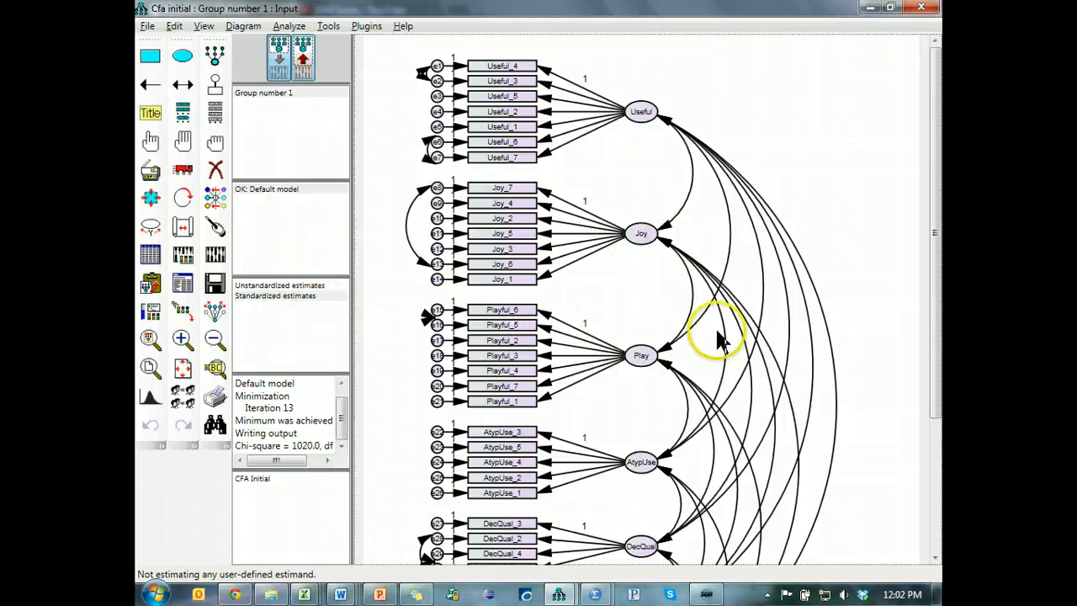
- Rename the existing group as ExpLow and add a second group named ExpHigh
{"action": "double_click", "coordinate": [279, 92]}
{"action": "left_click_drag", "start_coordinate": [292, 128], "coordinate": [232, 128]}
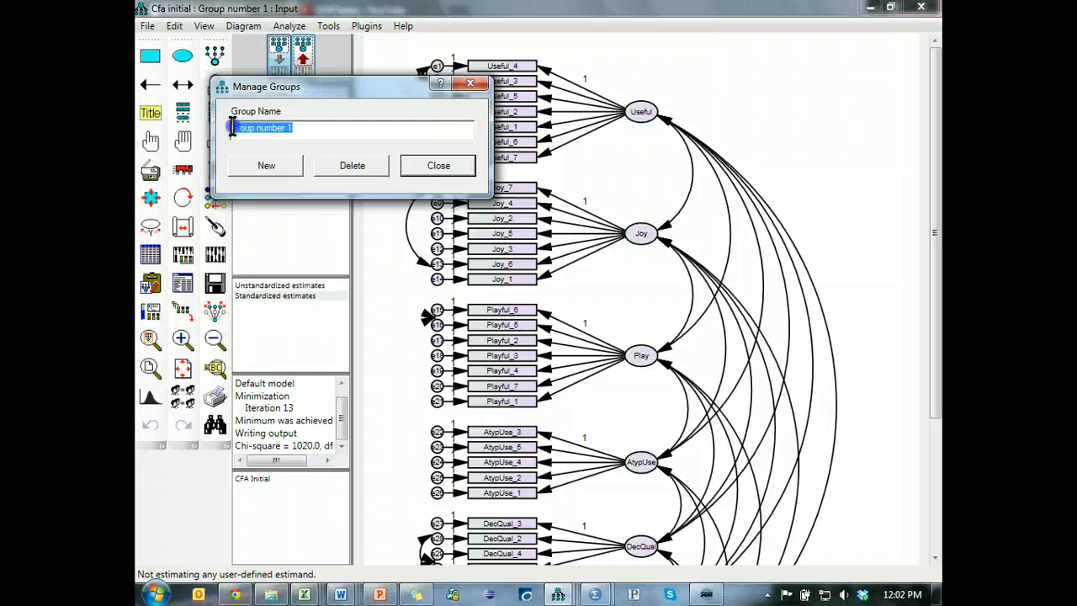
{"action": "type", "text": "EX"}
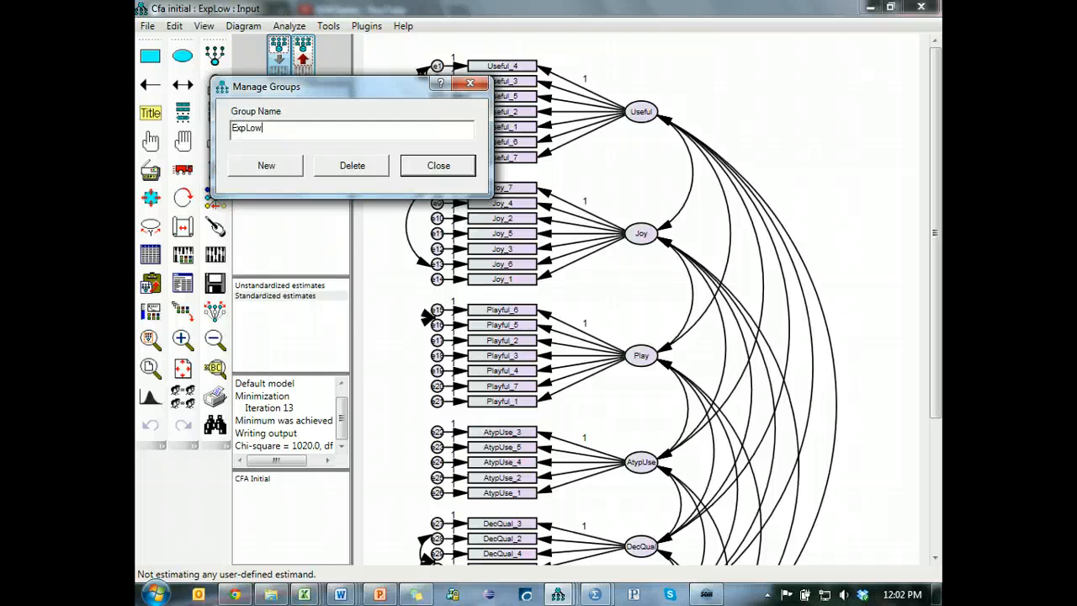
{"action": "left_click", "coordinate": [278, 164]}
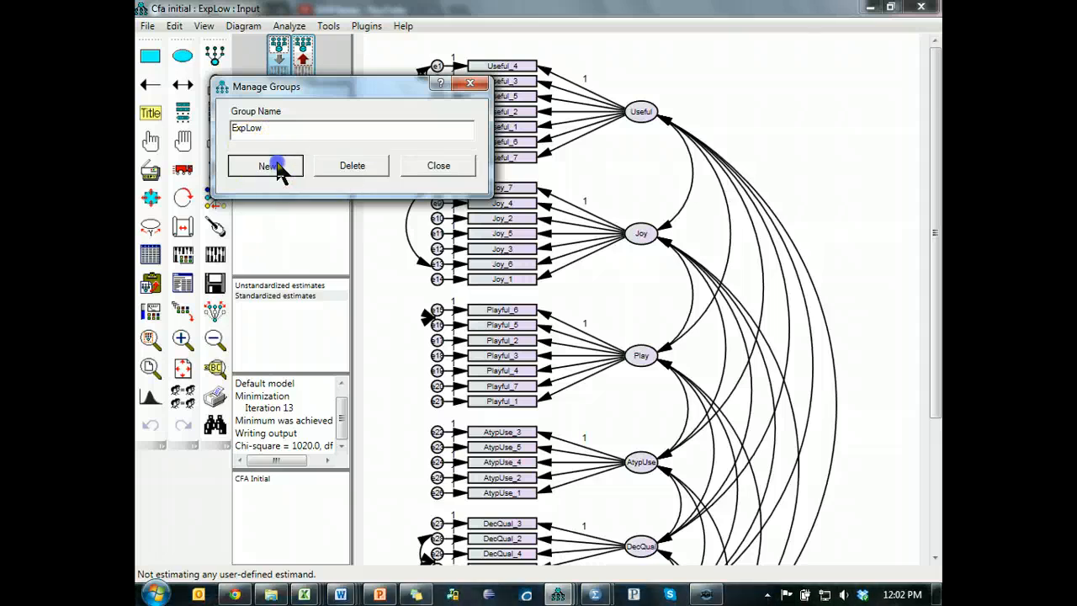
{"action": "left_click_drag", "start_coordinate": [308, 131], "coordinate": [232, 128]}
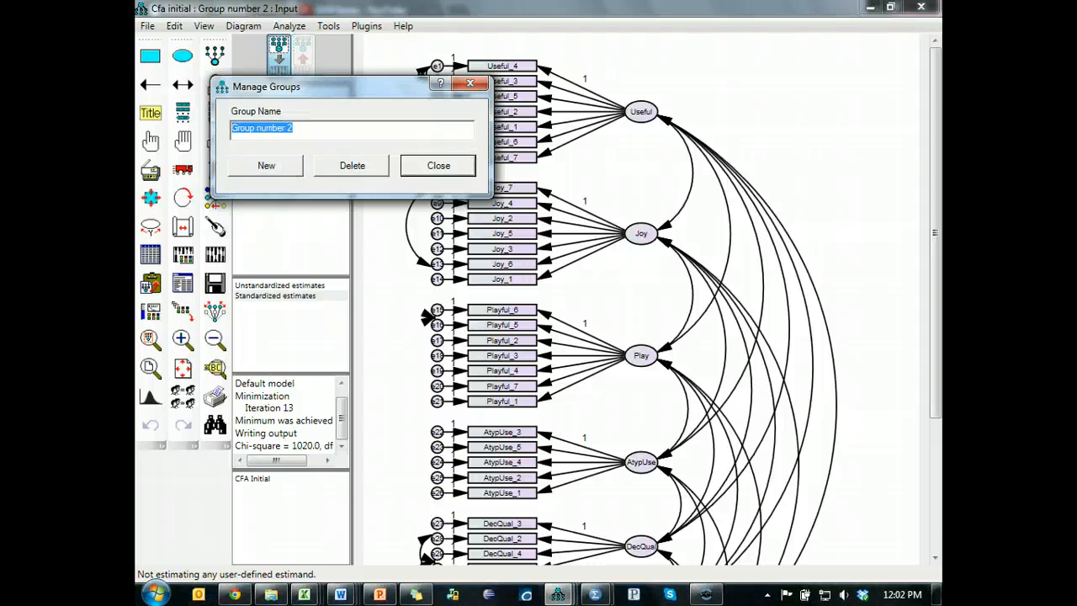
{"action": "type", "text": "ExpHigh"}
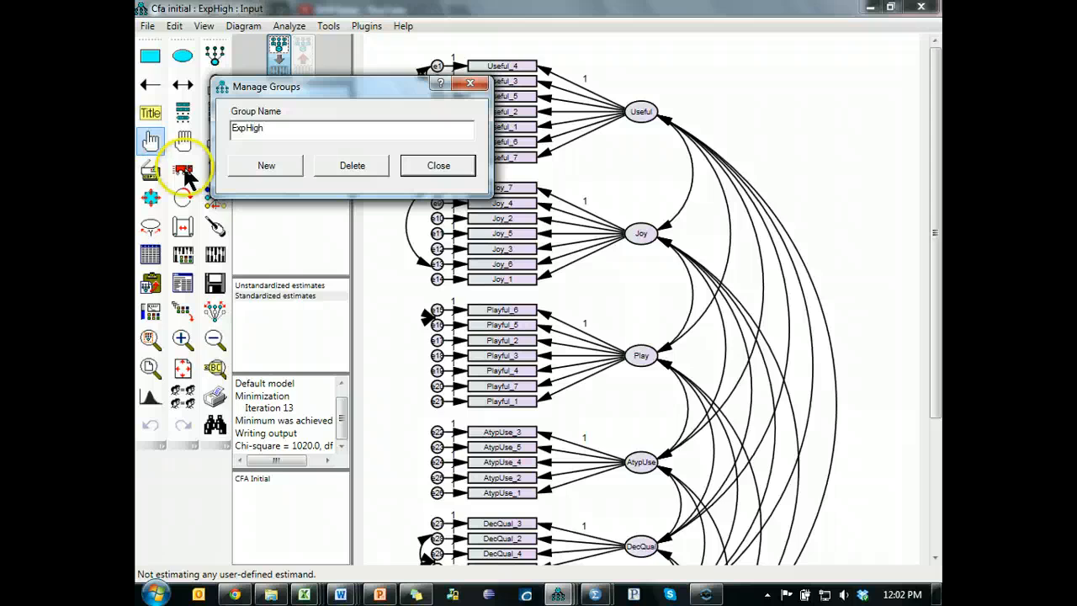
- Add two more groups named FreqLow and FreqHigh, and close the group manager
{"action": "left_click", "coordinate": [258, 166]}
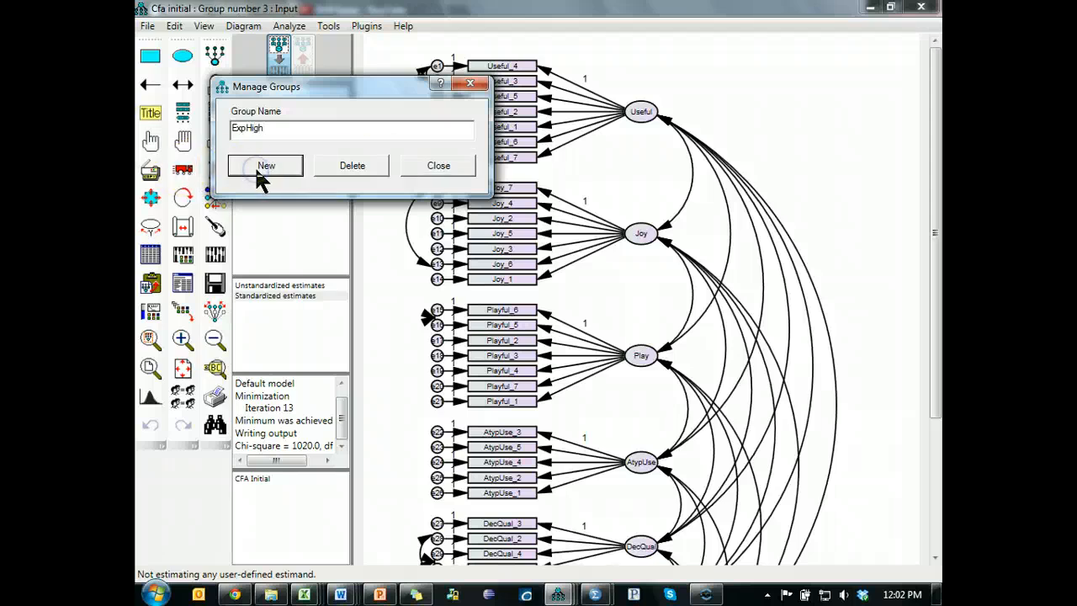
{"action": "left_click_drag", "start_coordinate": [297, 129], "coordinate": [205, 127]}
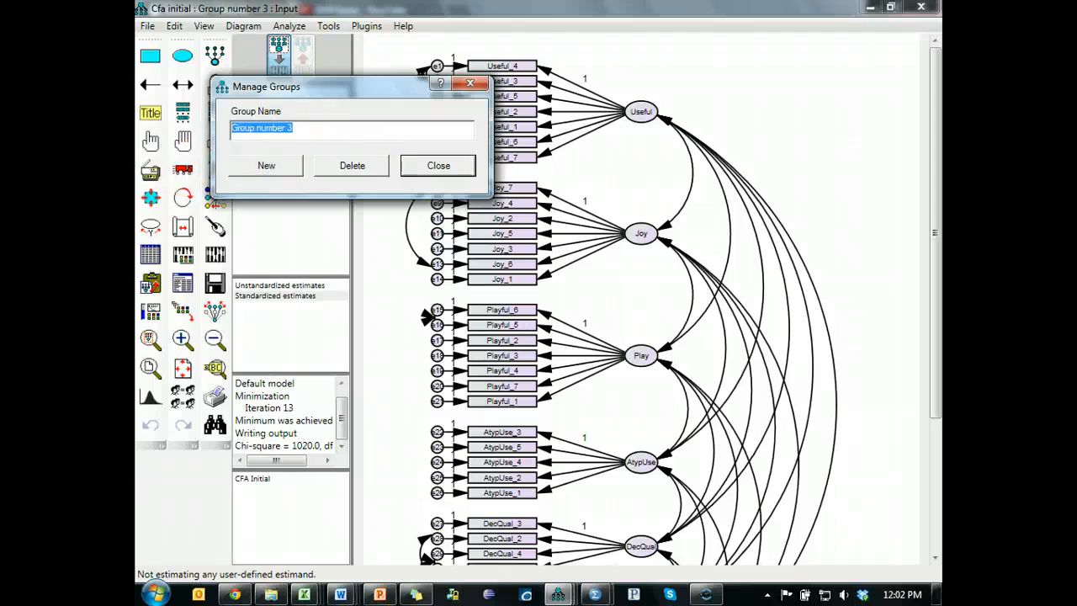
{"action": "type", "text": "FreqLow"}
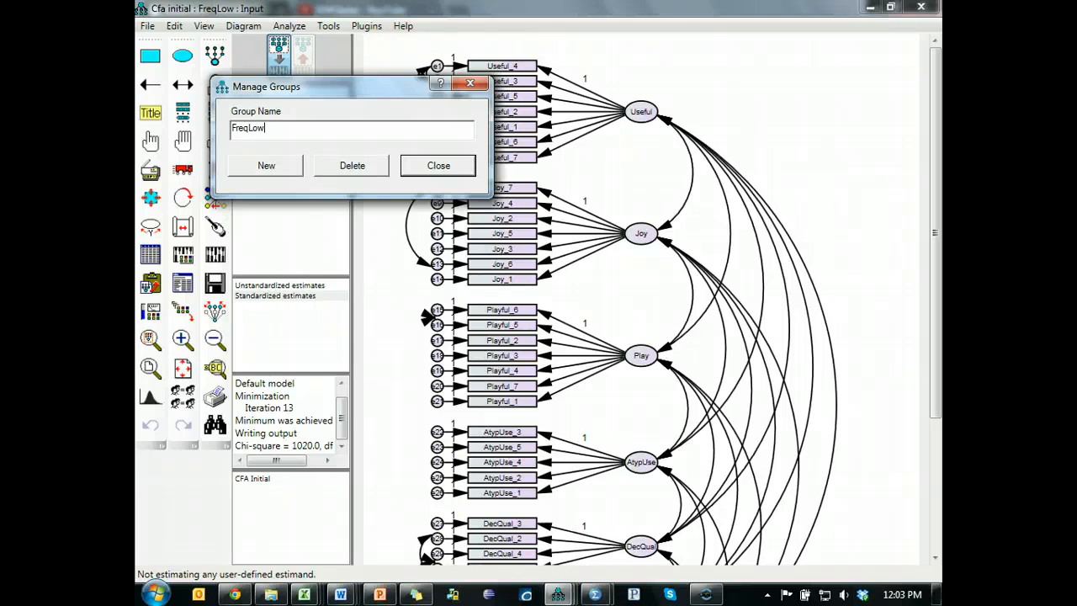
{"action": "left_click", "coordinate": [266, 167]}
{"action": "left_click_drag", "start_coordinate": [295, 130], "coordinate": [238, 132]}
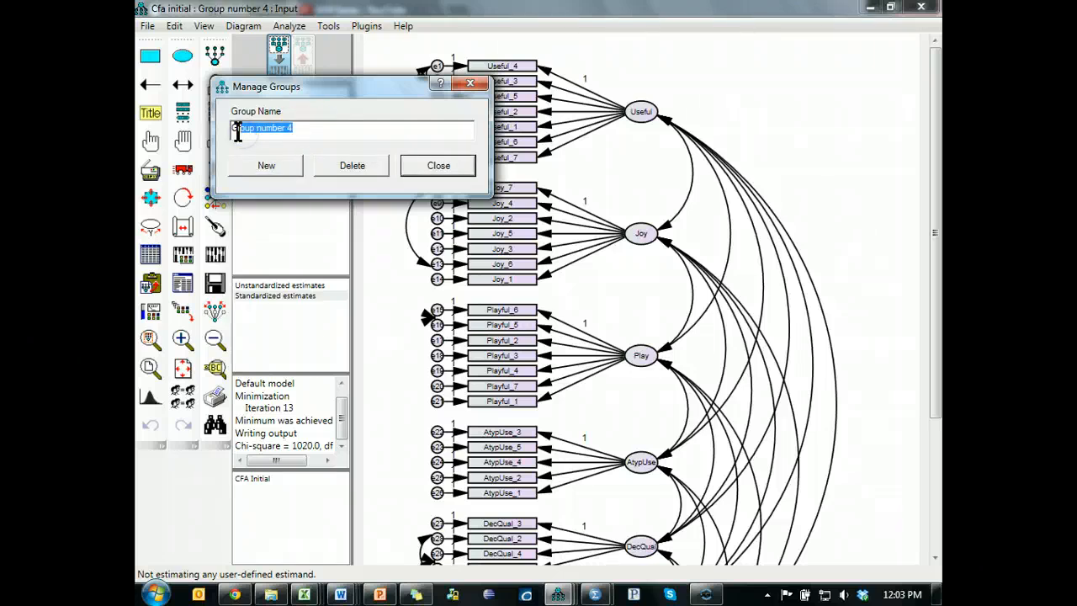
{"action": "key", "text": "BackSpace"}
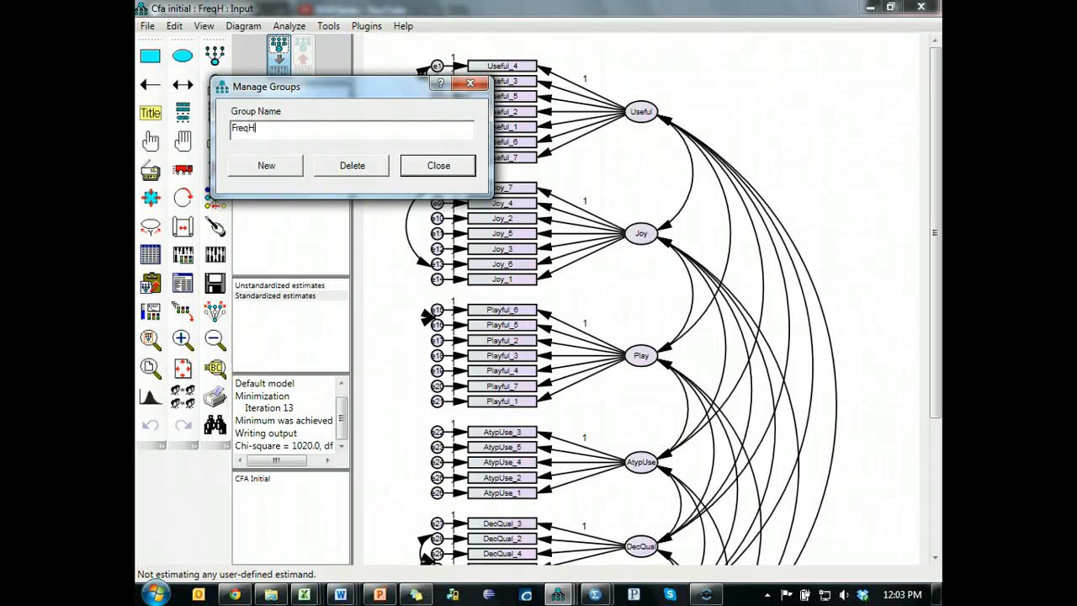
{"action": "left_click", "coordinate": [446, 164]}
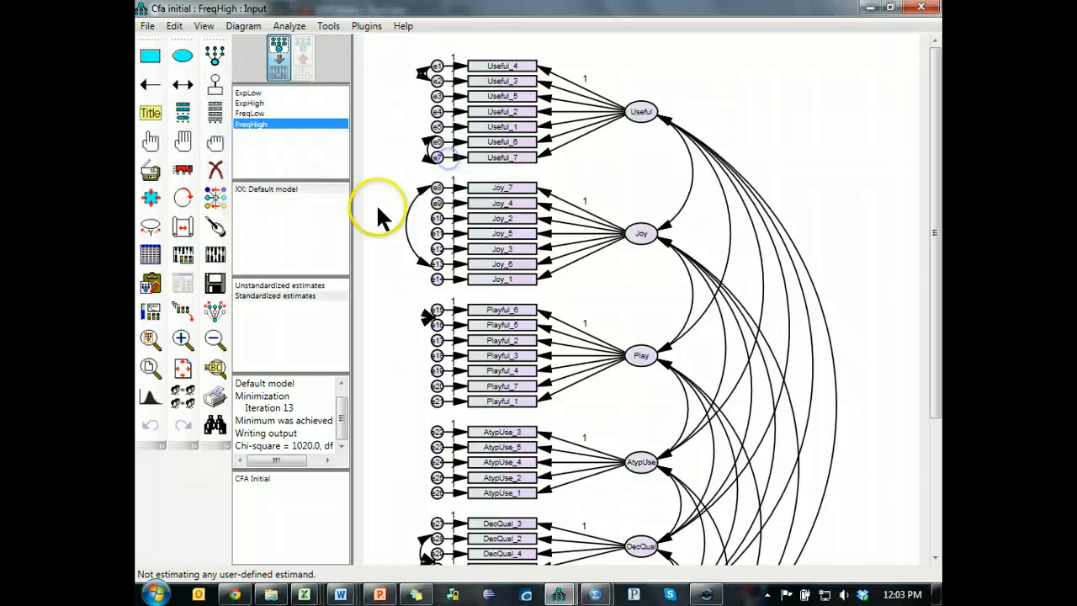
- Assign YouTube SEM Series.sav from the Statwiki folder as the data file for the ExpHigh group
{"action": "left_click", "coordinate": [150, 254]}
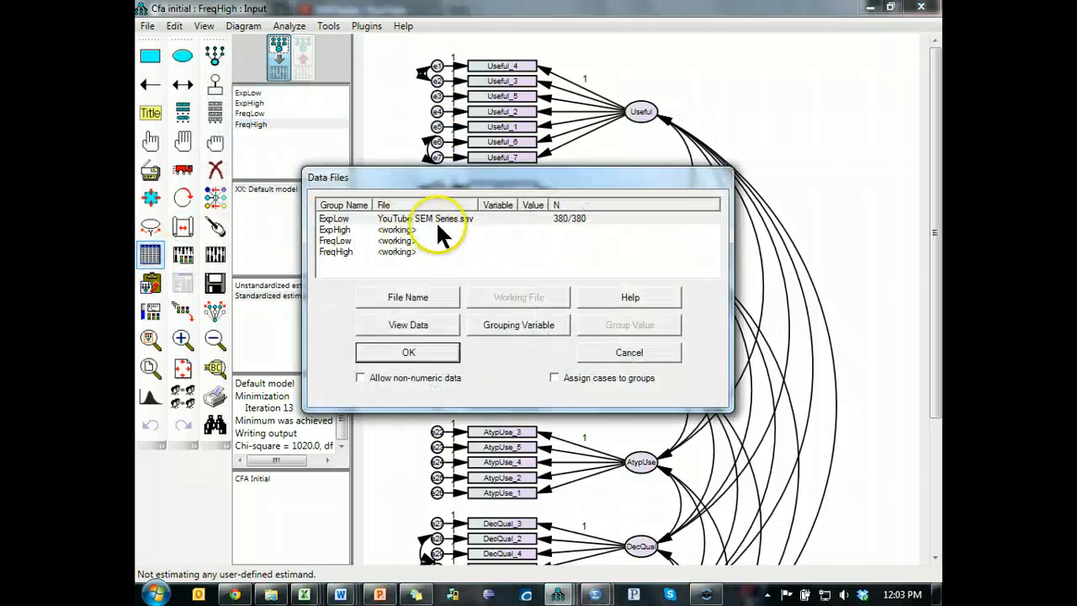
{"action": "double_click", "coordinate": [392, 229]}
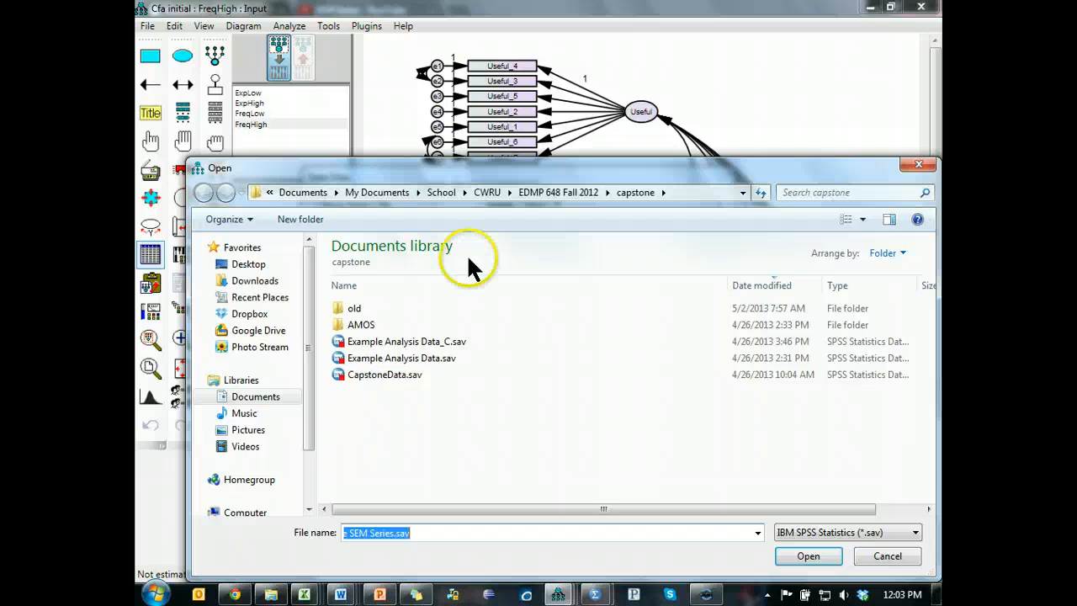
{"action": "left_click", "coordinate": [282, 298]}
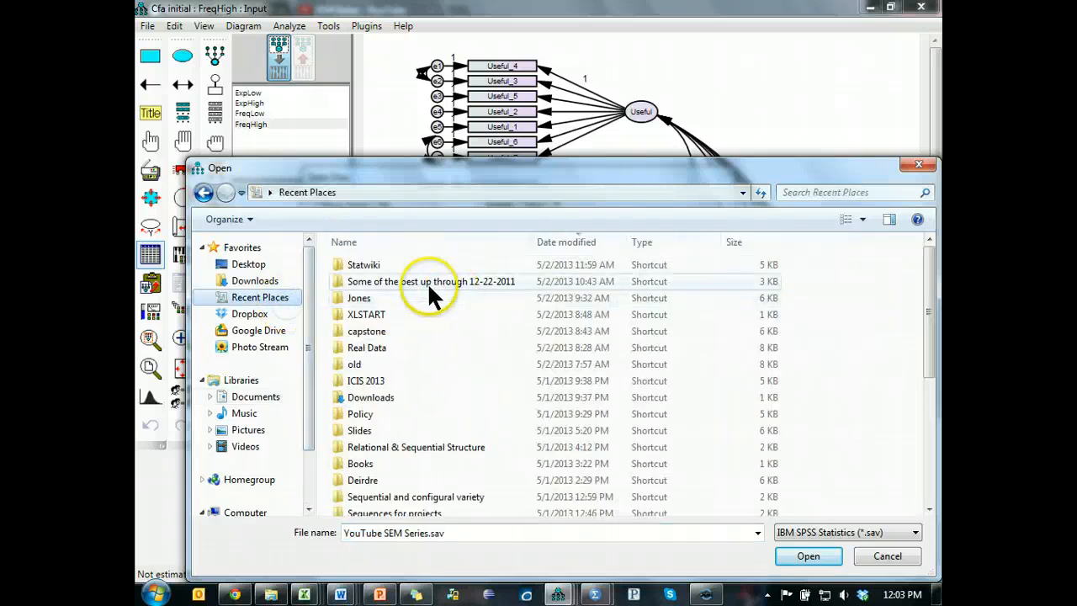
{"action": "double_click", "coordinate": [418, 266]}
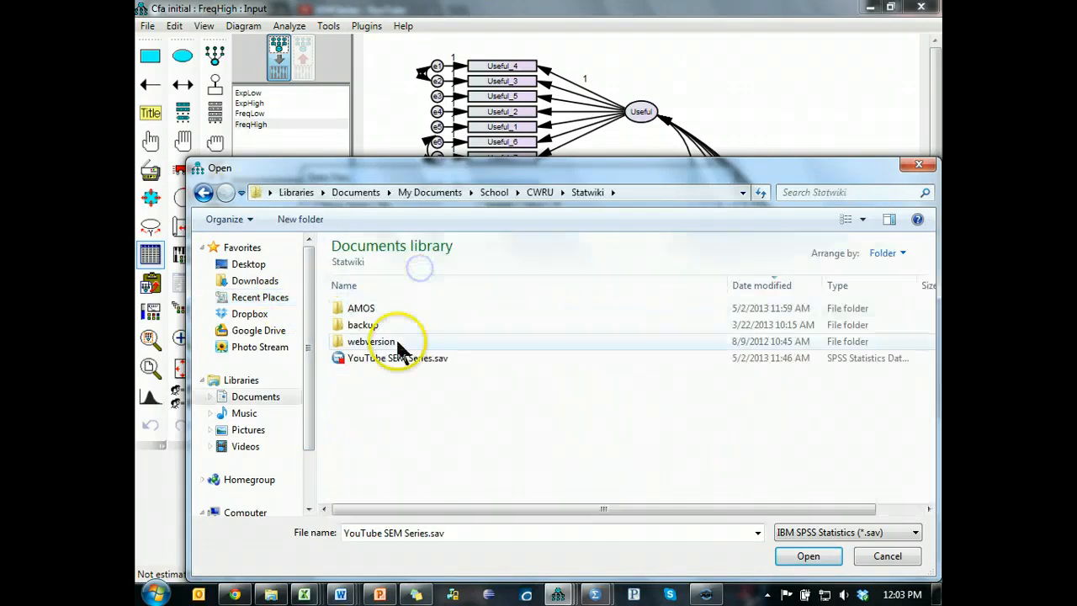
{"action": "left_click", "coordinate": [395, 359]}
{"action": "double_click", "coordinate": [395, 359]}
- Assign YouTube SEM Series.sav from the Statwiki folder as the data file for both the FreqLow and FreqHigh groups
{"action": "double_click", "coordinate": [342, 241]}
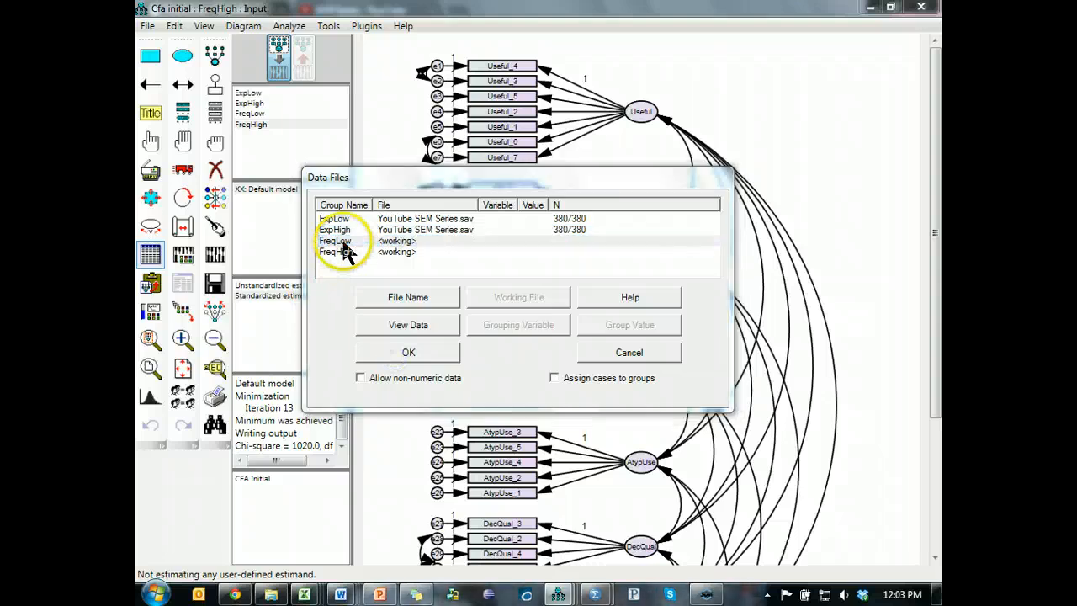
{"action": "double_click", "coordinate": [364, 359]}
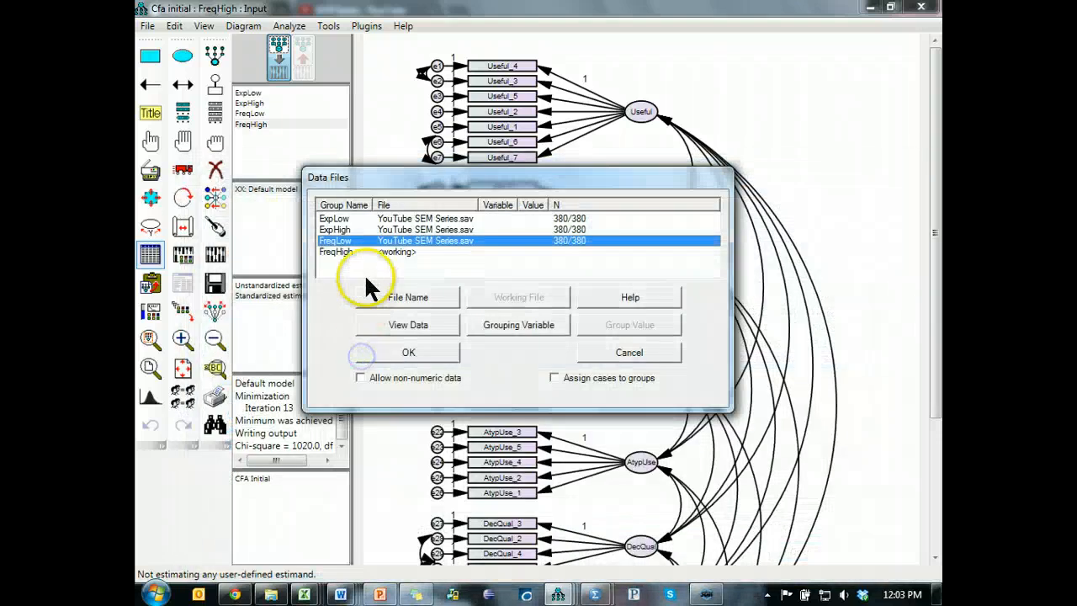
{"action": "left_click", "coordinate": [375, 253]}
{"action": "left_click", "coordinate": [417, 301]}
{"action": "left_click", "coordinate": [428, 355]}
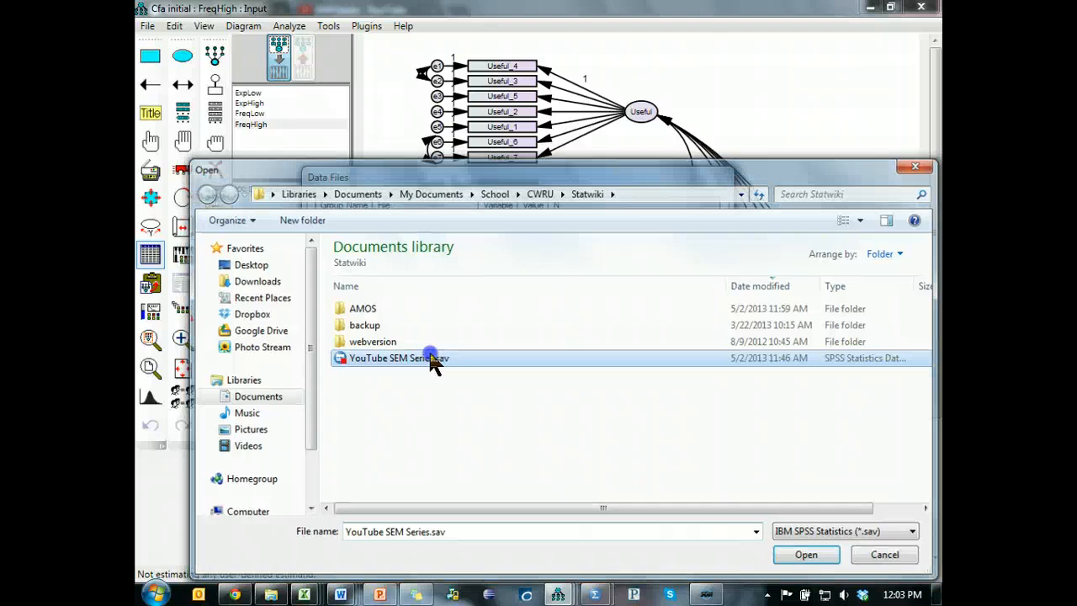
{"action": "double_click", "coordinate": [433, 359]}
- Set ExpCat as the grouping variable for the ExpLow group
{"action": "left_click", "coordinate": [471, 218]}
{"action": "left_click", "coordinate": [523, 327]}
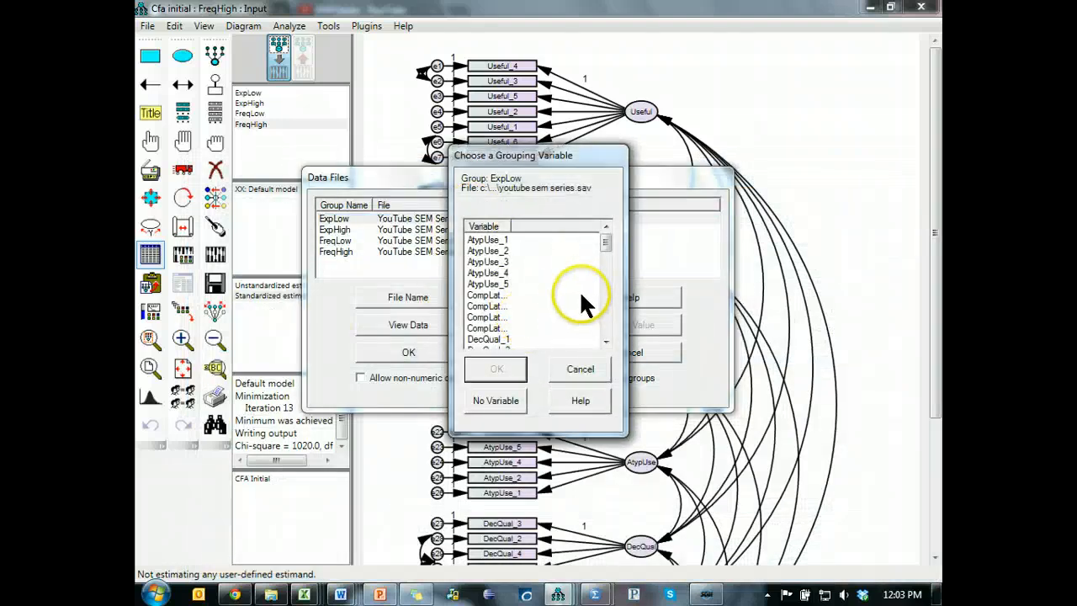
{"action": "left_click", "coordinate": [476, 316]}
{"action": "key", "text": "e"}
{"action": "scroll", "coordinate": [503, 317], "scroll_direction": "down", "scroll_amount": 3}
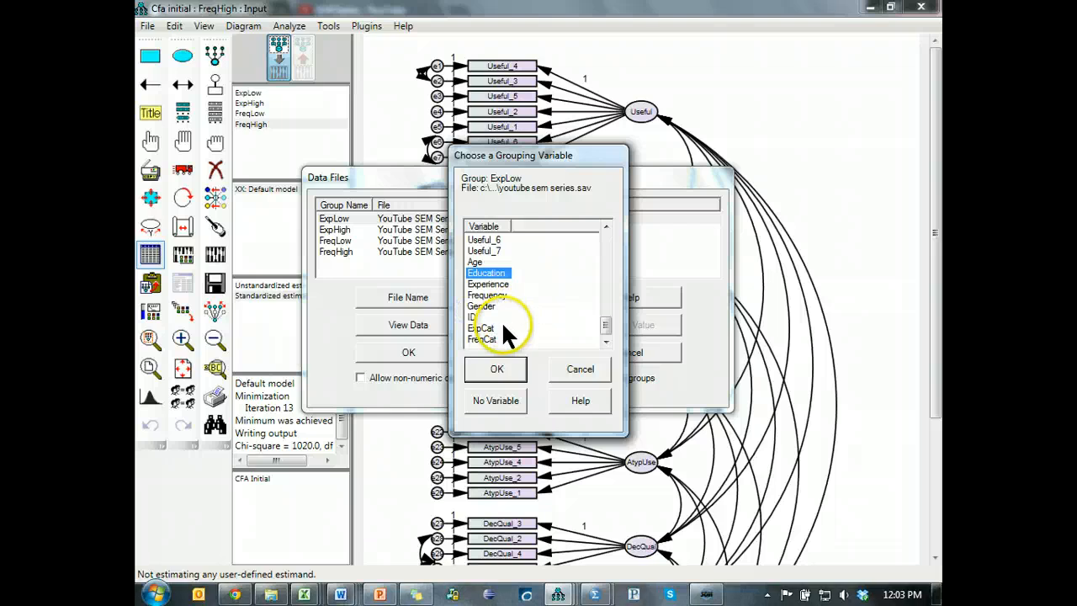
{"action": "left_click", "coordinate": [484, 328]}
{"action": "left_click", "coordinate": [502, 371]}
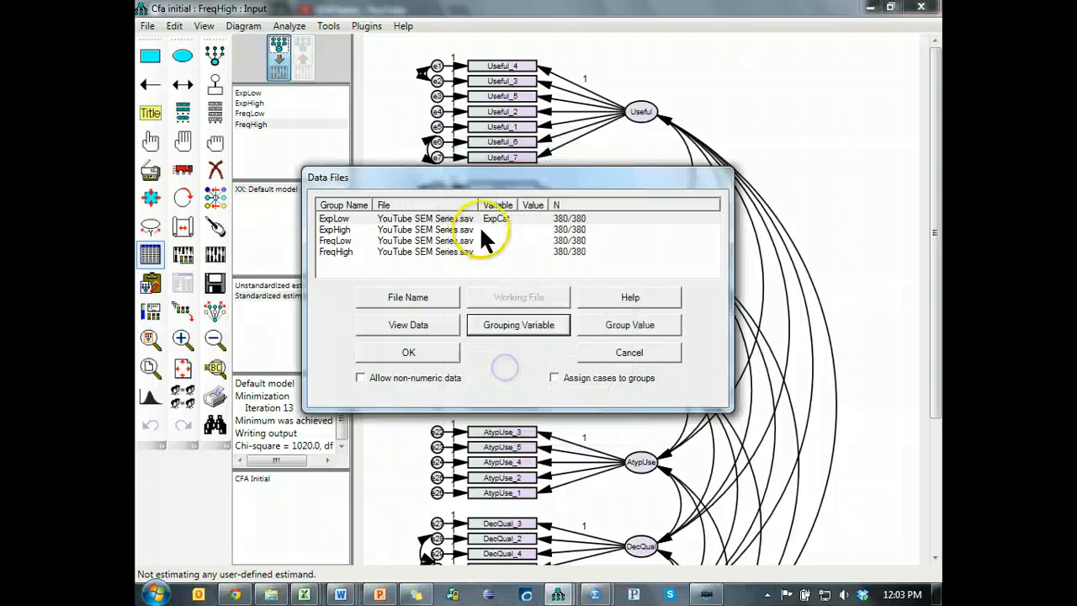
- Set ExpCat as the grouping variable for the ExpHigh group, keeping its data file
{"action": "double_click", "coordinate": [485, 229]}
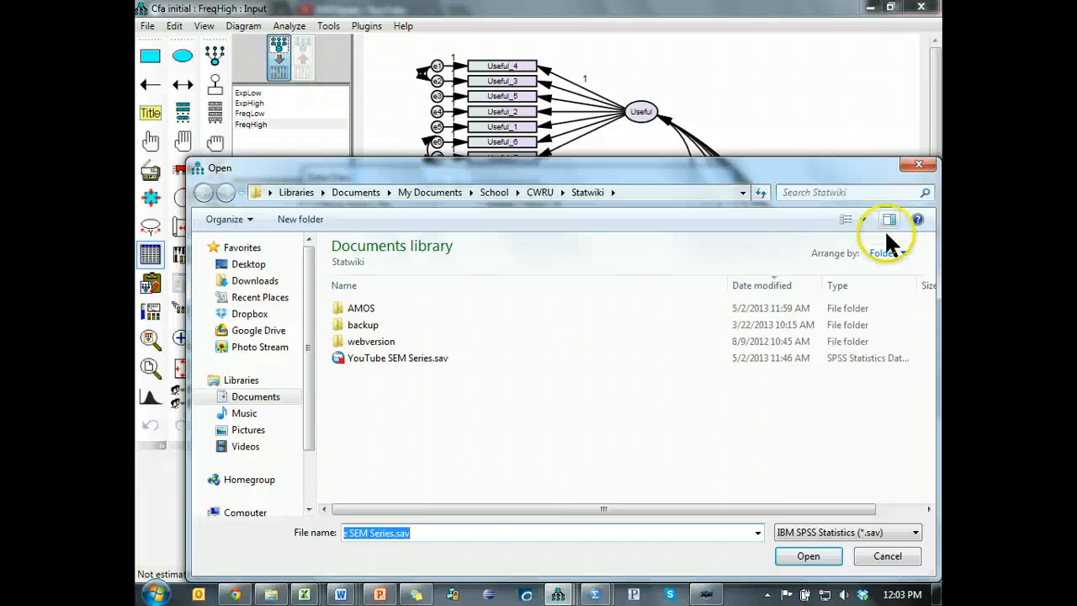
{"action": "left_click", "coordinate": [918, 164]}
{"action": "left_click", "coordinate": [519, 328]}
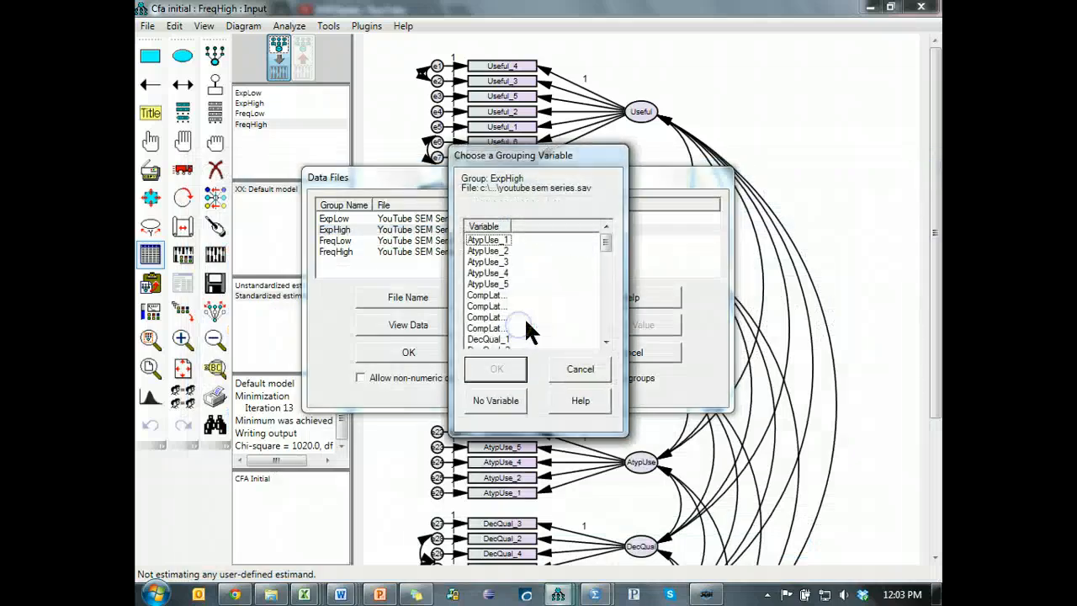
{"action": "scroll", "coordinate": [512, 294], "scroll_direction": "down", "scroll_amount": 5}
{"action": "left_click", "coordinate": [492, 339]}
{"action": "scroll", "coordinate": [495, 339], "scroll_direction": "down", "scroll_amount": 2}
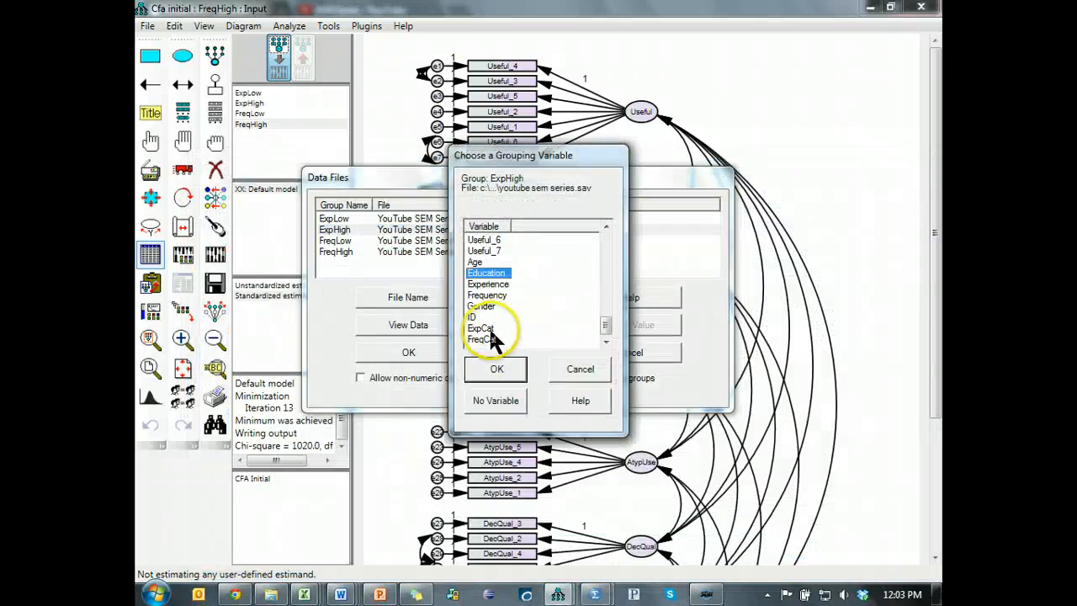
{"action": "left_click", "coordinate": [486, 330]}
{"action": "left_click", "coordinate": [497, 368]}
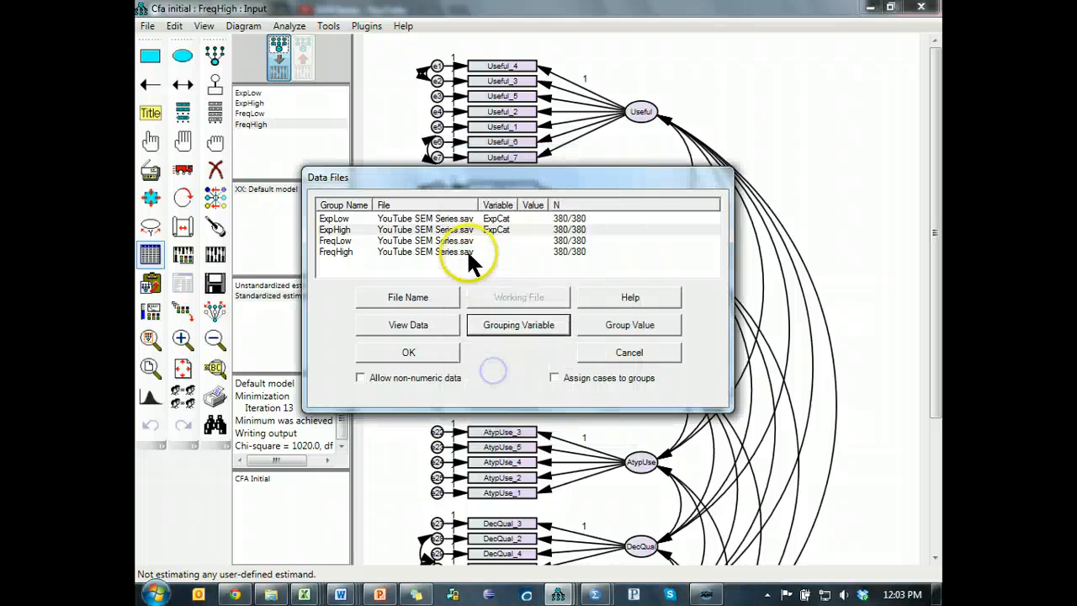
- Set FreqCat as the grouping variable for the FreqLow group
{"action": "left_click", "coordinate": [474, 242]}
{"action": "left_click", "coordinate": [518, 325]}
{"action": "scroll", "coordinate": [513, 324], "scroll_direction": "down", "scroll_amount": 5}
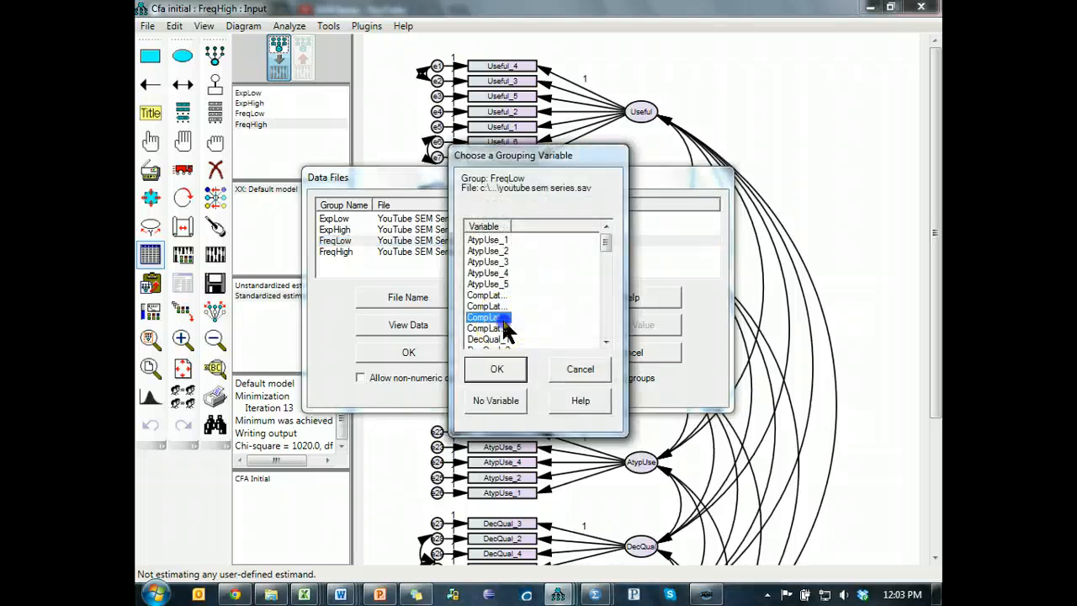
{"action": "left_click", "coordinate": [492, 339]}
{"action": "scroll", "coordinate": [508, 327], "scroll_direction": "down", "scroll_amount": 2}
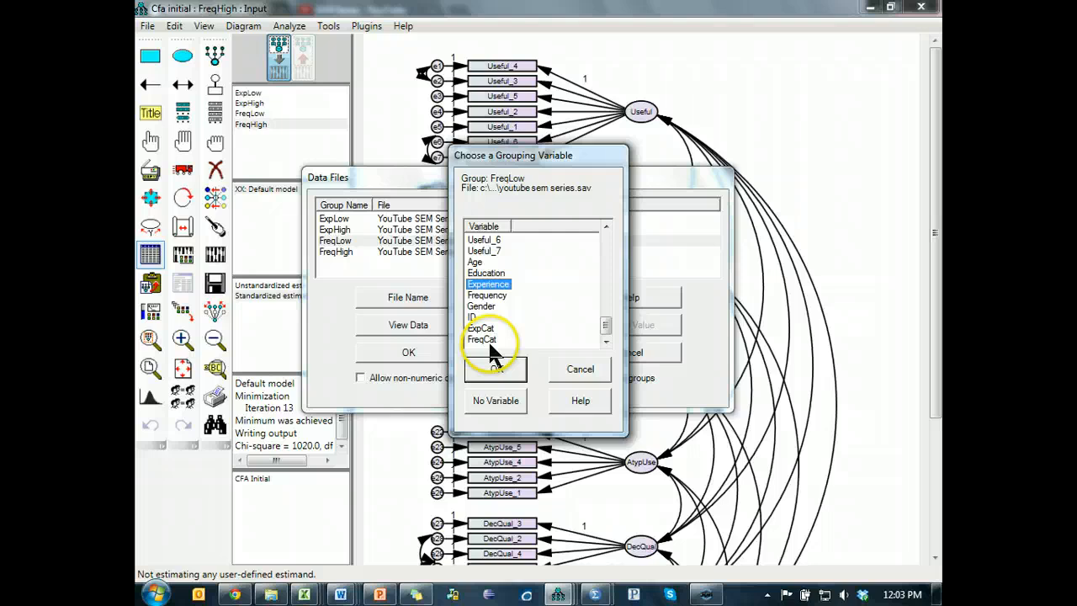
{"action": "left_click", "coordinate": [488, 339]}
{"action": "left_click", "coordinate": [495, 370]}
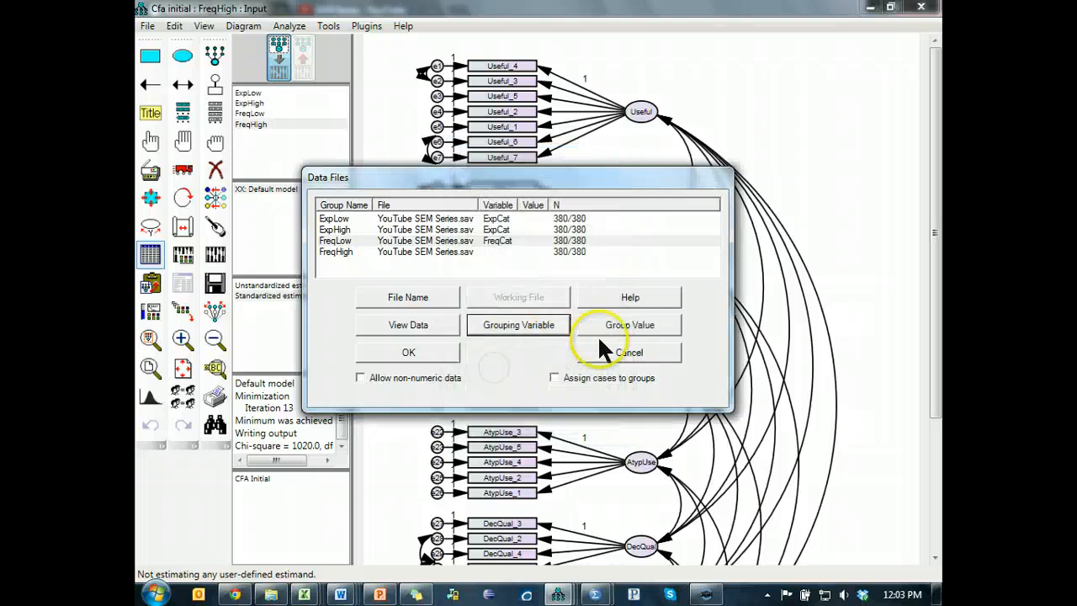
- Set FreqCat as the grouping variable for the FreqHigh group
{"action": "left_click", "coordinate": [495, 252]}
{"action": "left_click", "coordinate": [518, 325]}
{"action": "scroll", "coordinate": [505, 315], "scroll_direction": "down", "scroll_amount": 5}
{"action": "left_click", "coordinate": [488, 339]}
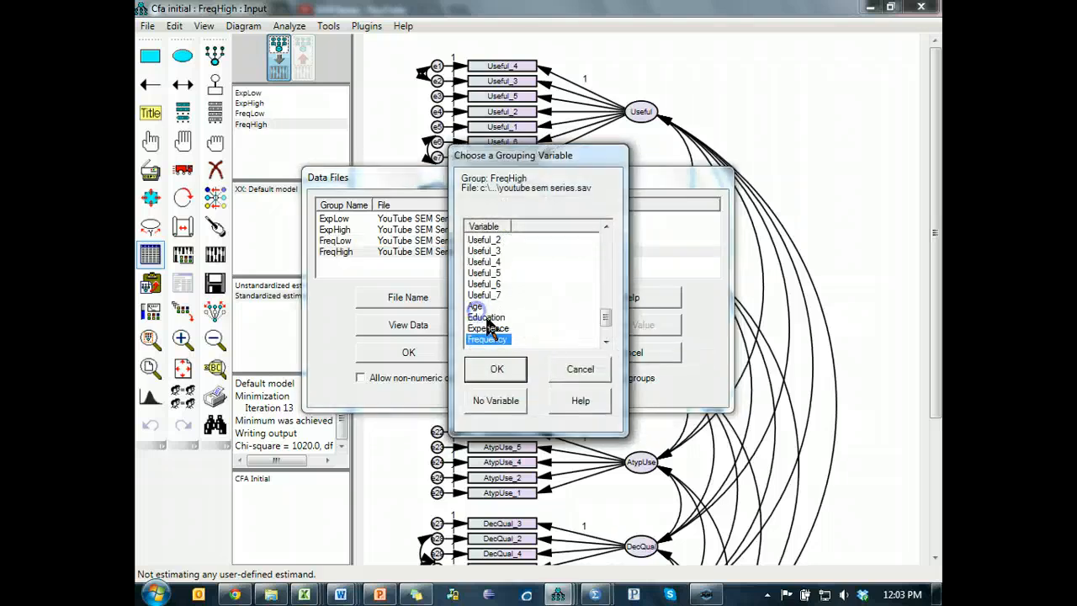
{"action": "left_click", "coordinate": [483, 339]}
{"action": "left_click", "coordinate": [496, 369]}
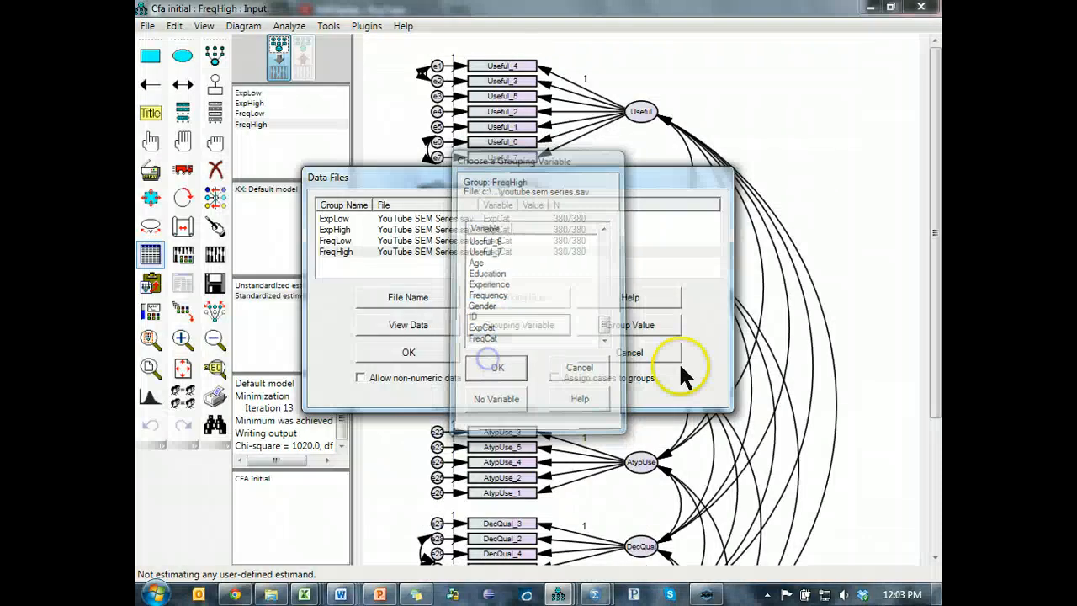
- Set the ExpCat group value to 1 for ExpLow and 2 for ExpHigh
{"action": "left_click", "coordinate": [547, 220]}
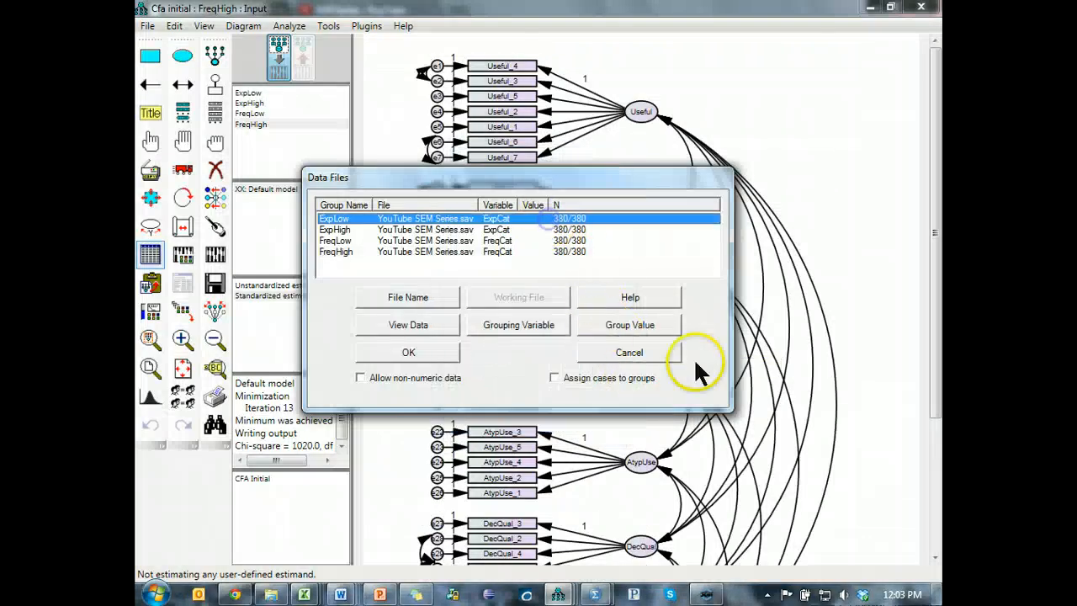
{"action": "left_click", "coordinate": [630, 326]}
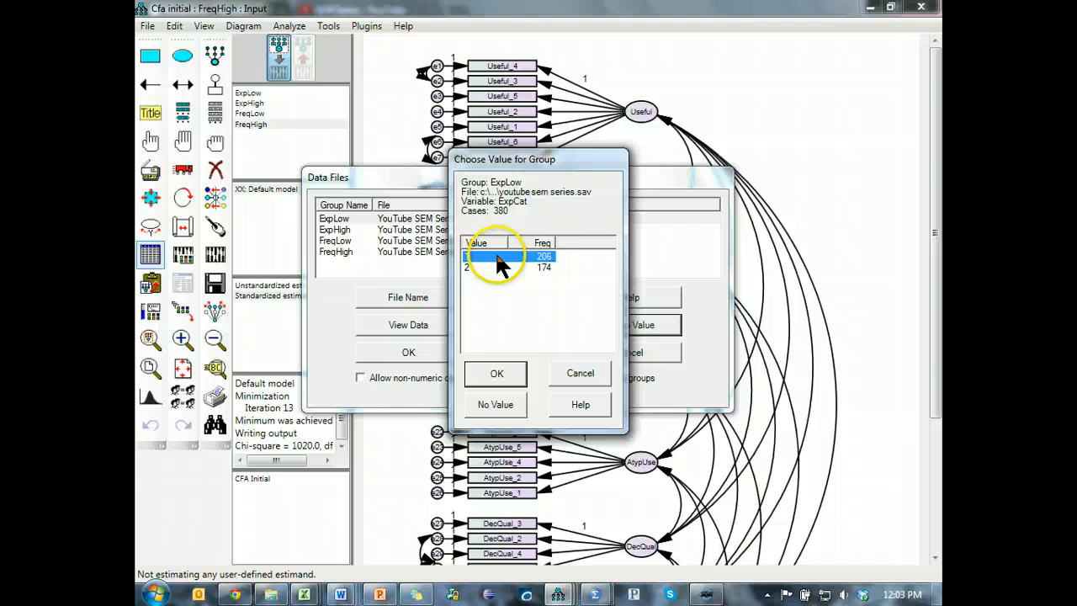
{"action": "left_click", "coordinate": [505, 373]}
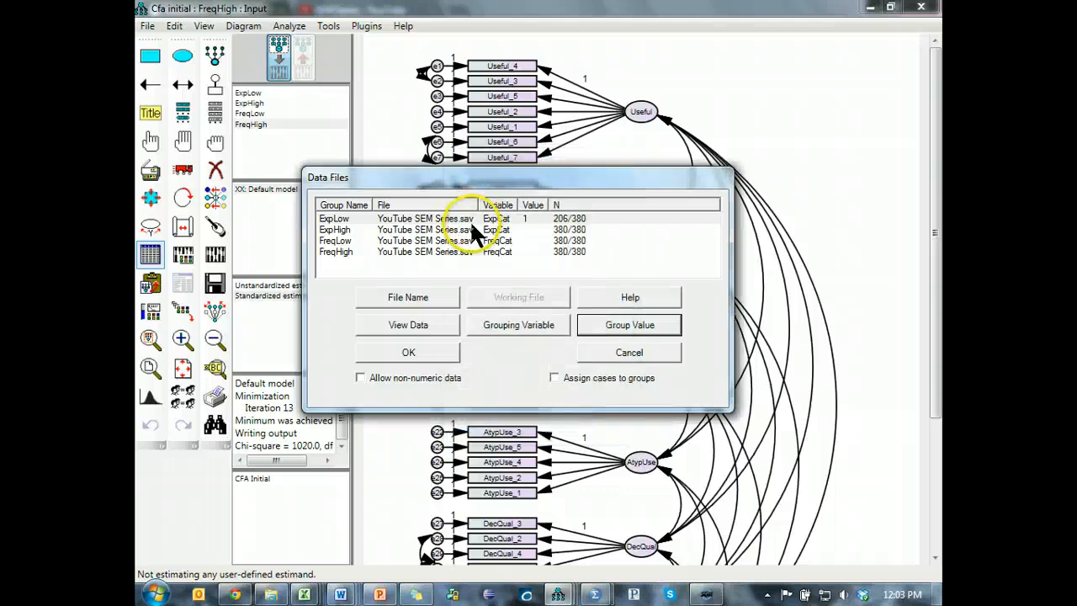
{"action": "left_click", "coordinate": [471, 229]}
{"action": "left_click", "coordinate": [659, 332]}
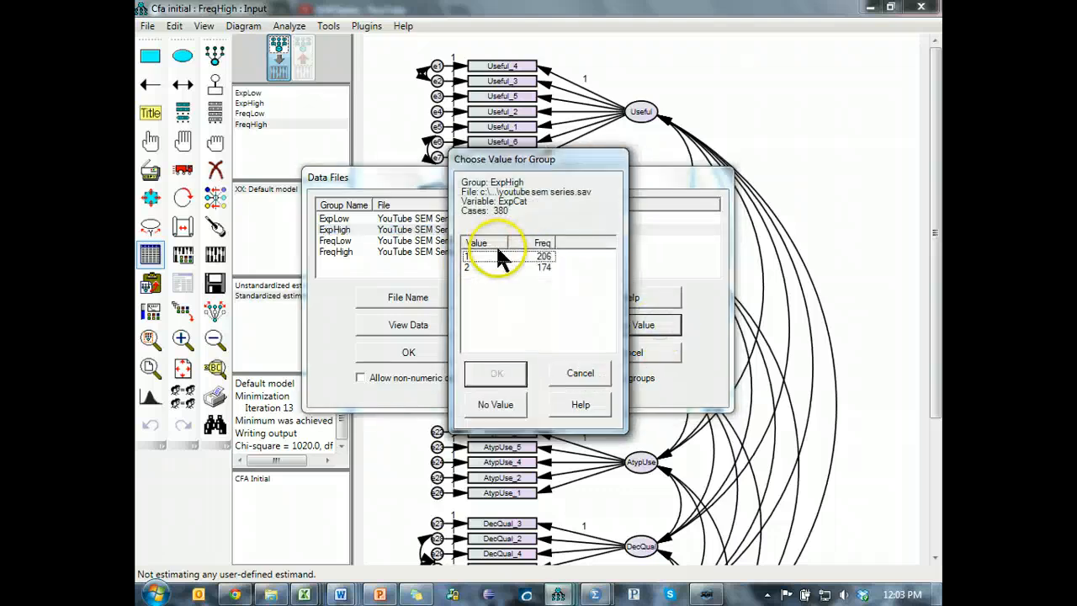
{"action": "left_click", "coordinate": [491, 267]}
{"action": "left_click", "coordinate": [497, 374]}
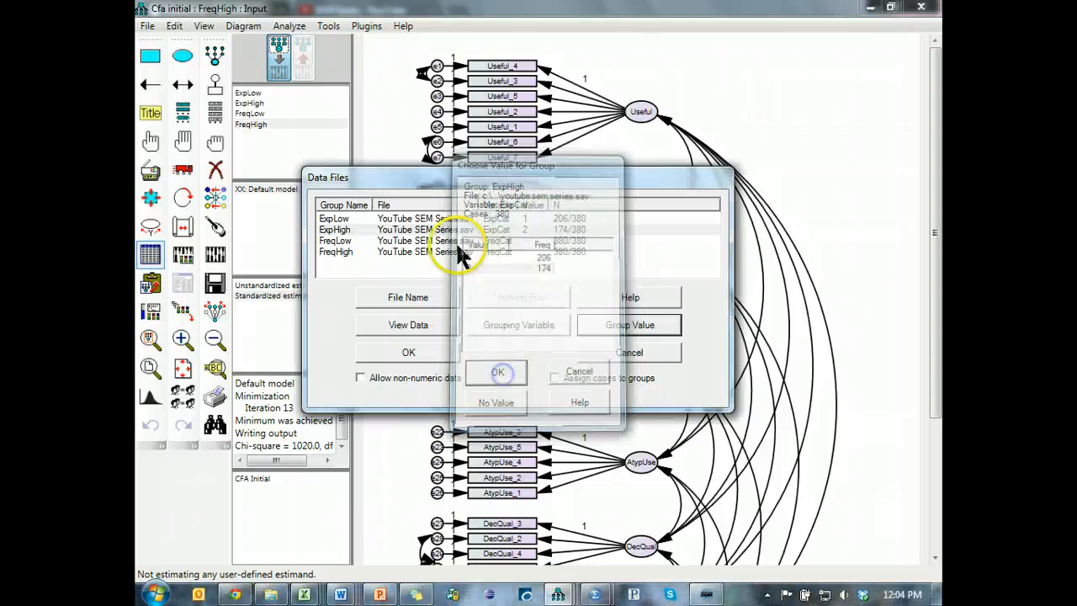
- Set the FreqCat group value to 1 for FreqLow and 2 for FreqHigh, and accept the data file settings
{"action": "left_click", "coordinate": [462, 242]}
{"action": "left_click", "coordinate": [590, 327]}
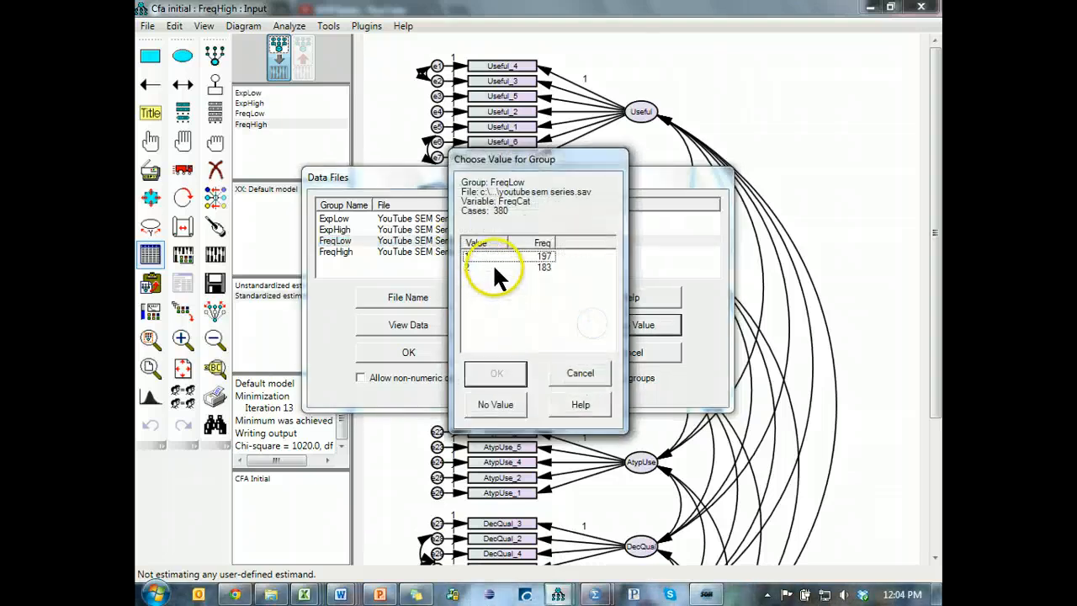
{"action": "left_click", "coordinate": [502, 373]}
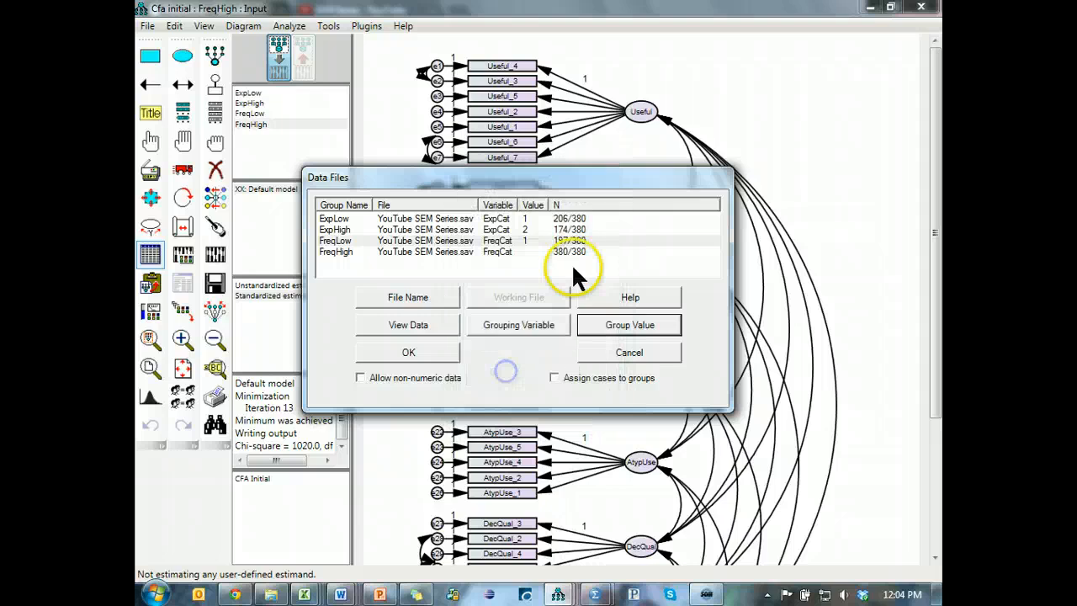
{"action": "left_click", "coordinate": [531, 251]}
{"action": "left_click", "coordinate": [632, 327]}
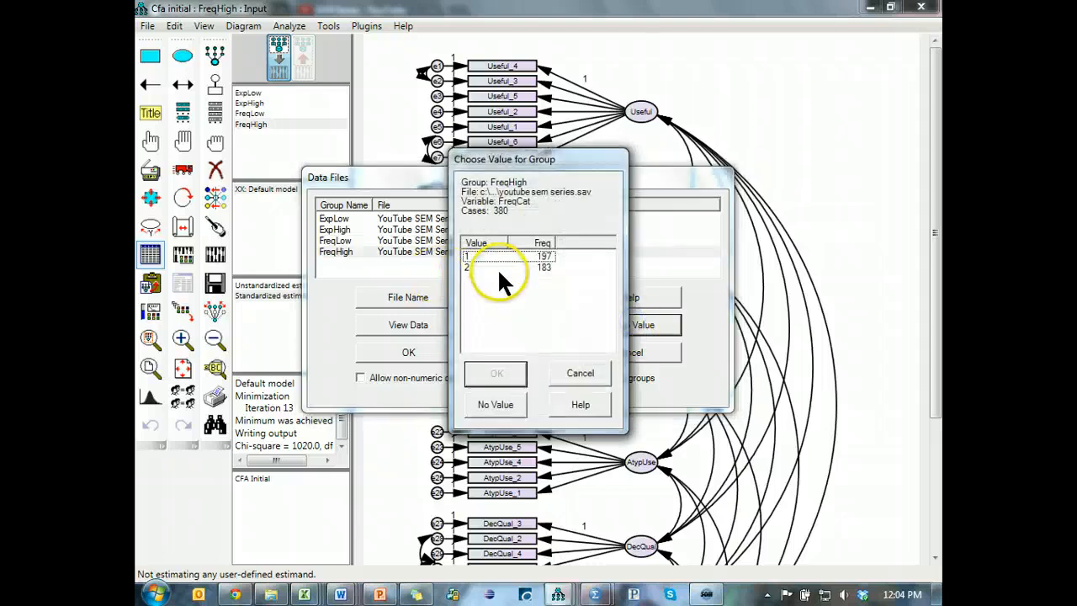
{"action": "left_click", "coordinate": [501, 374]}
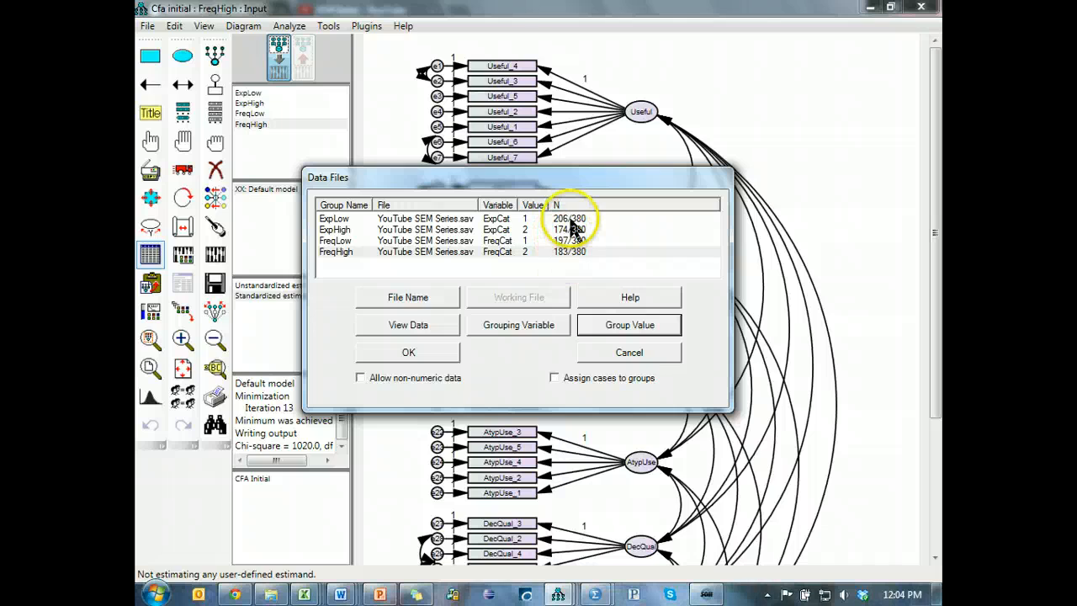
{"action": "left_click", "coordinate": [431, 348]}
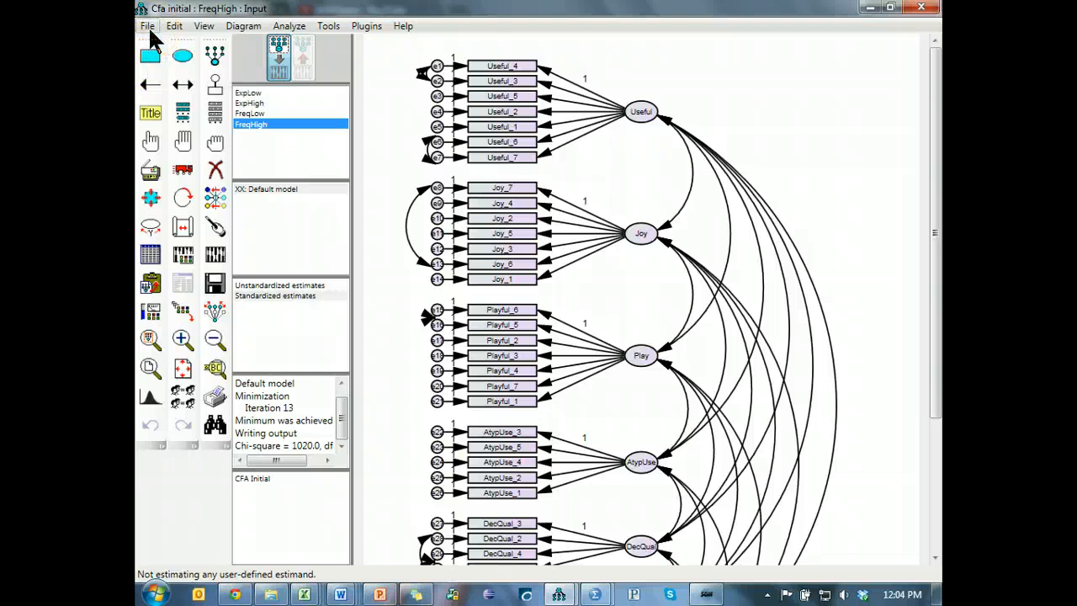
- Save the model under the new file name CFA Invariance.amw in the Statwiki folder
{"action": "left_click", "coordinate": [147, 26]}
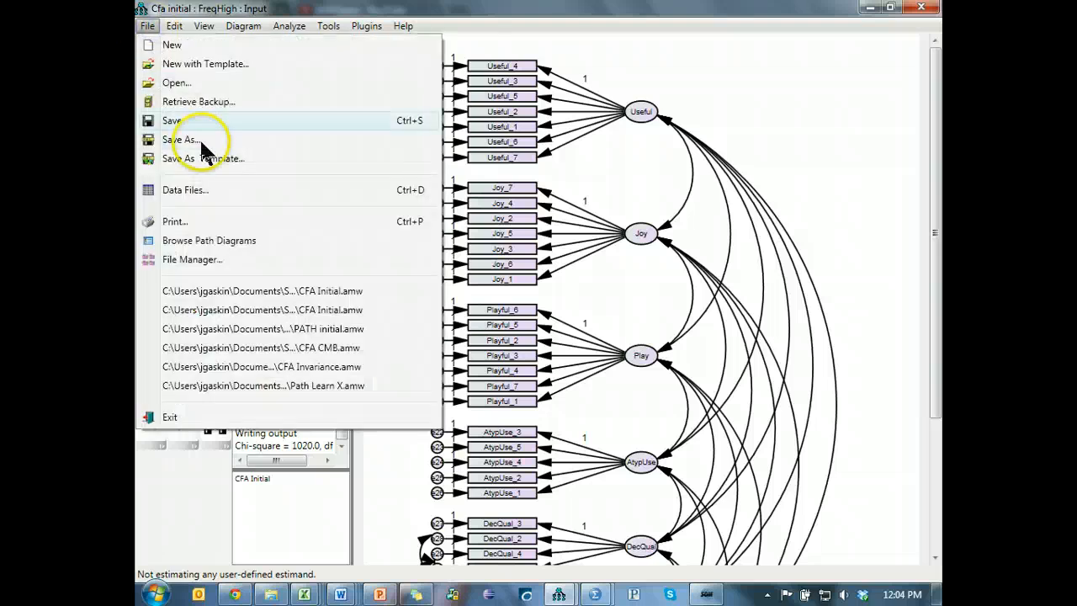
{"action": "left_click", "coordinate": [201, 137]}
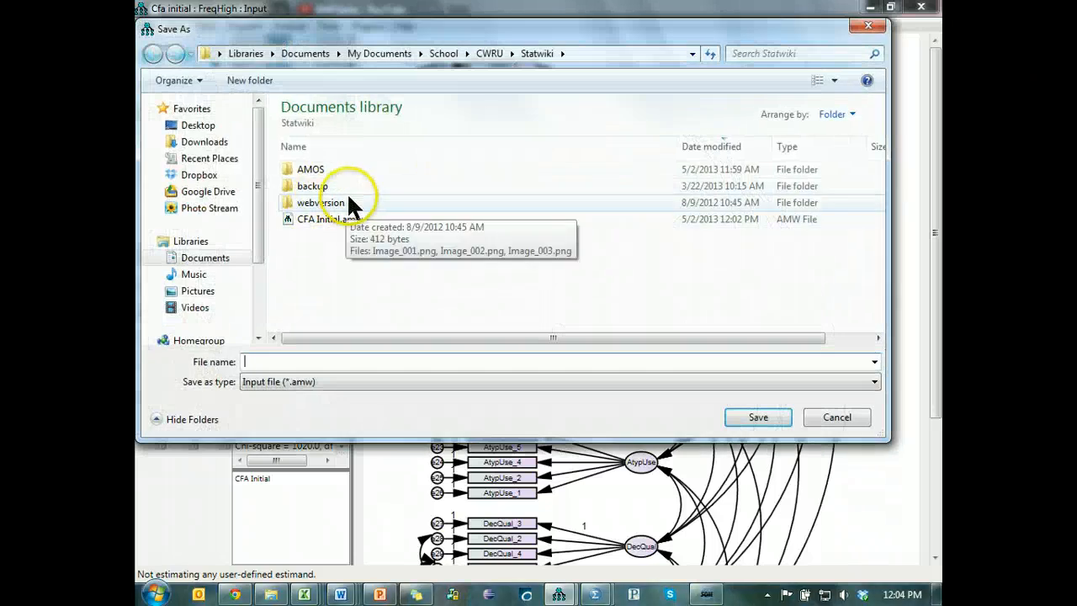
{"action": "left_click", "coordinate": [329, 220]}
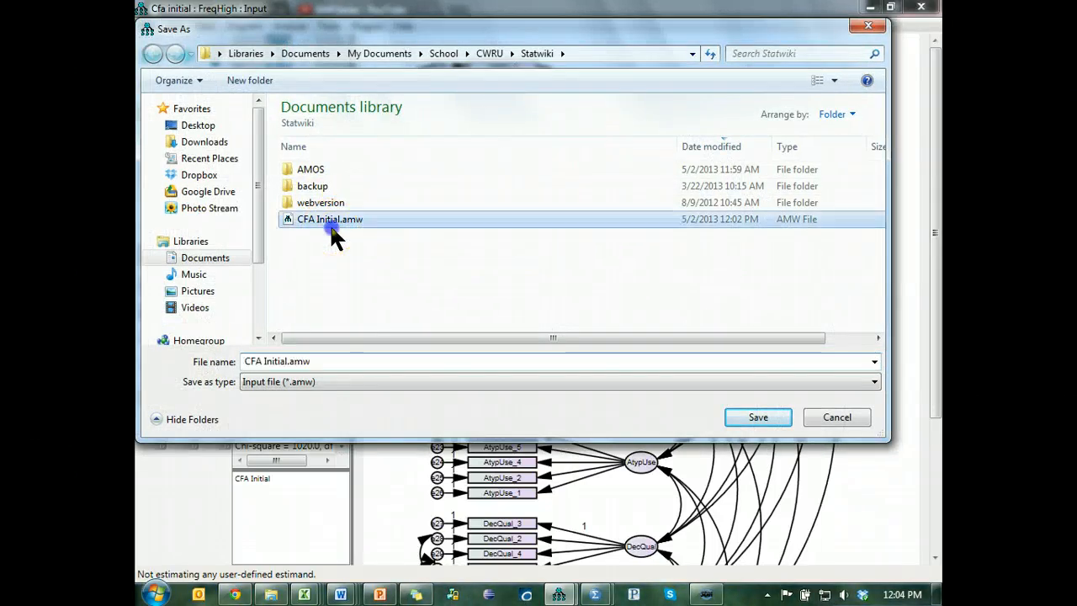
{"action": "left_click", "coordinate": [263, 361]}
{"action": "left_click", "coordinate": [271, 357]}
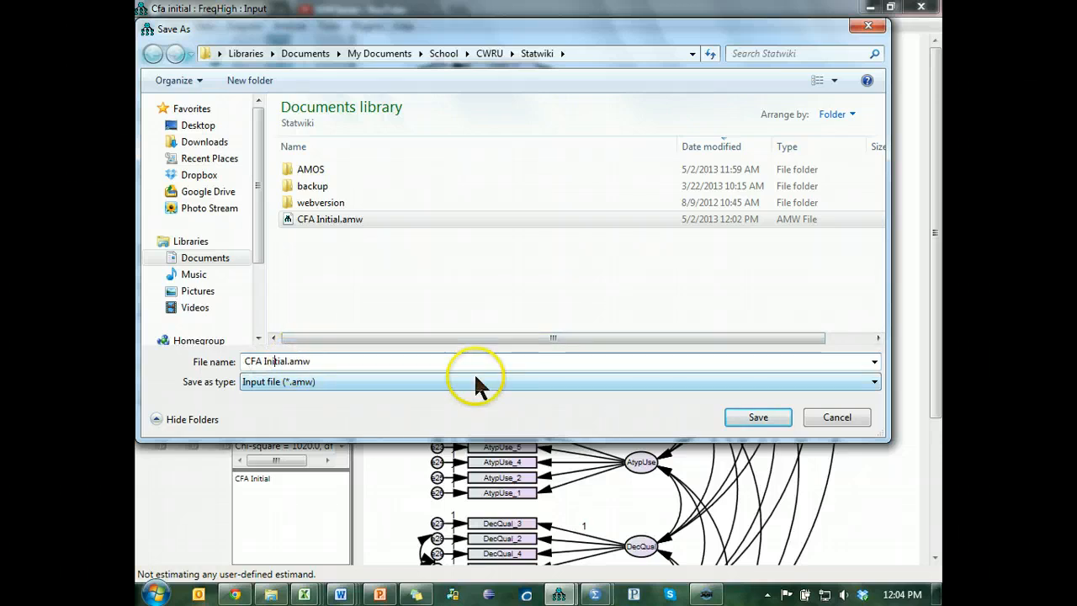
{"action": "key", "text": "Delete"}
{"action": "key", "text": "Delete"}
{"action": "key", "text": "Delete"}
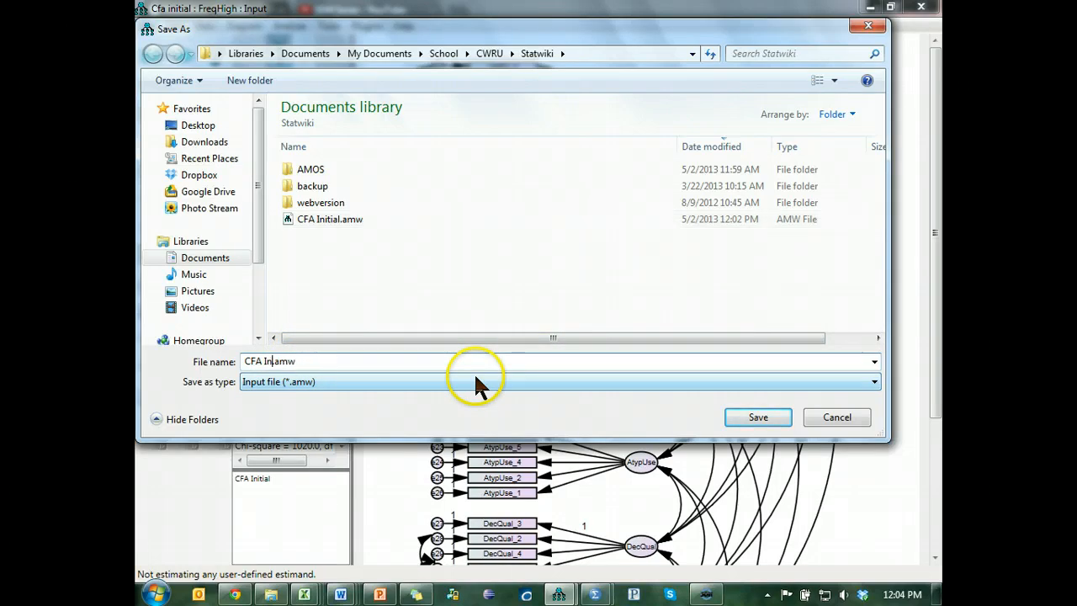
{"action": "type", "text": "nvariane."}
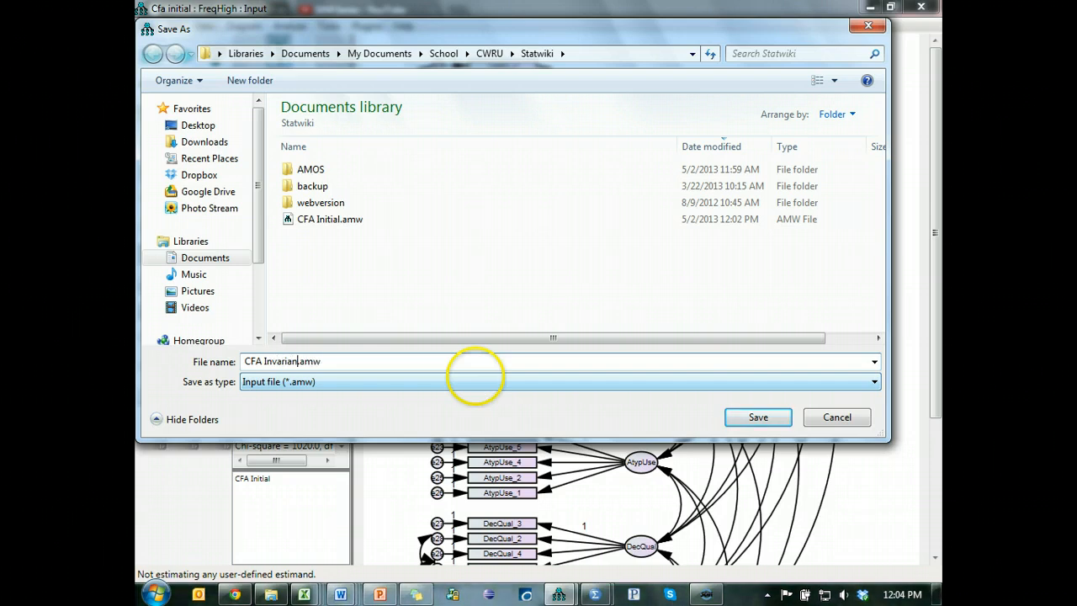
{"action": "key", "text": "BackSpace"}
{"action": "key", "text": "BackSpace"}
{"action": "type", "text": "ce."}
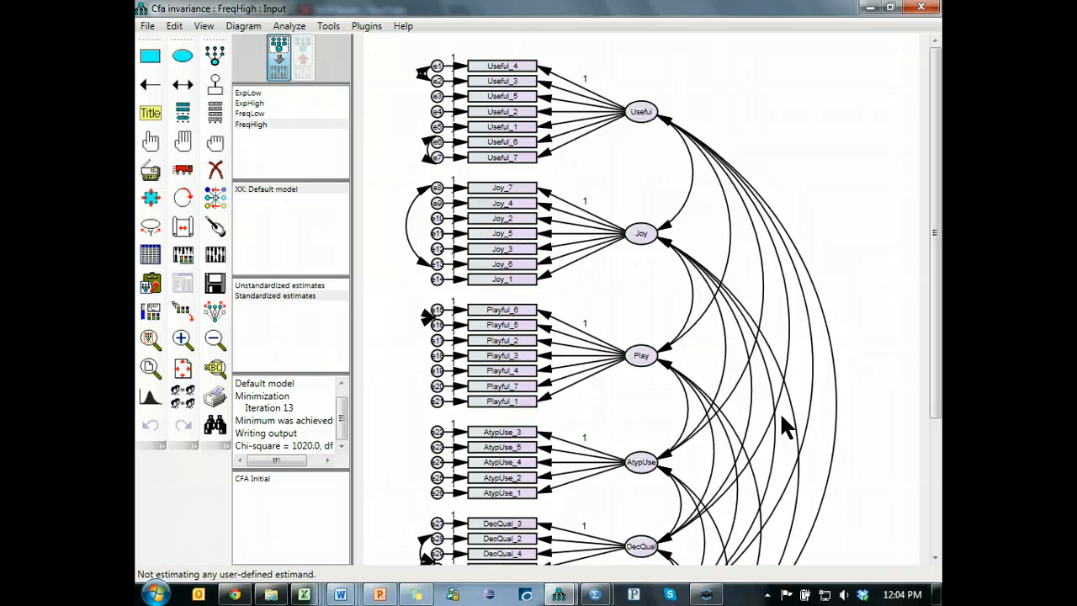
- Add a new group named ALL to the model's group list
{"action": "double_click", "coordinate": [266, 128]}
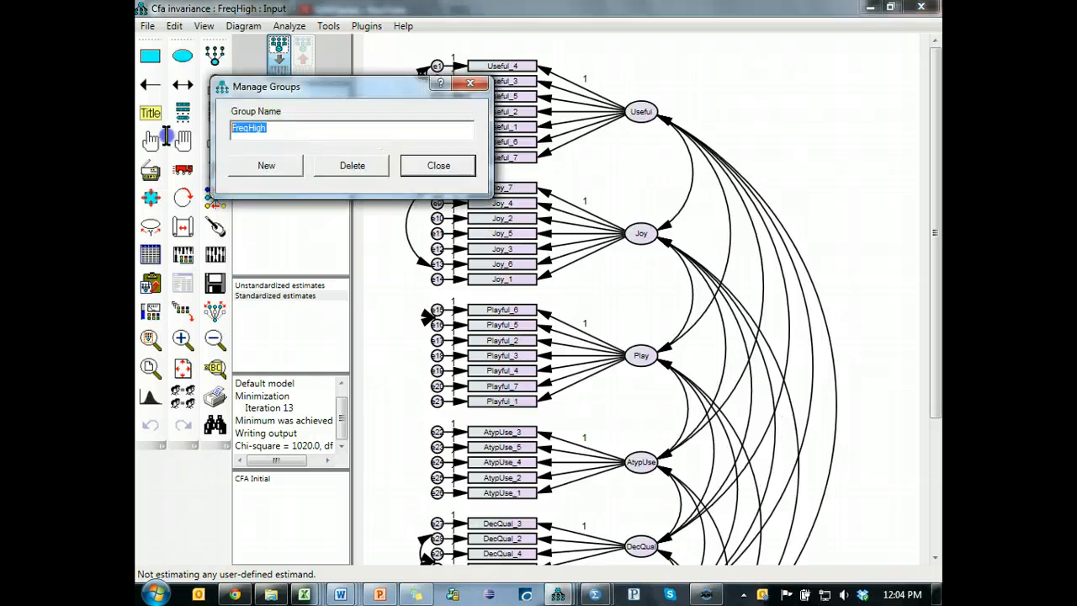
{"action": "left_click", "coordinate": [261, 165]}
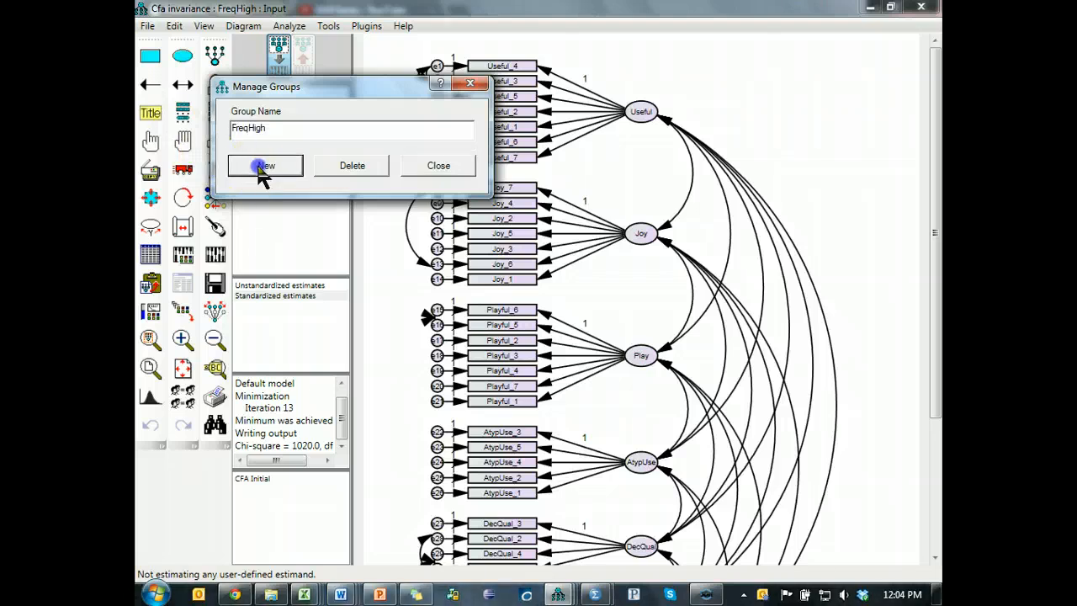
{"action": "left_click", "coordinate": [292, 127]}
{"action": "left_click_drag", "start_coordinate": [292, 127], "coordinate": [233, 127]}
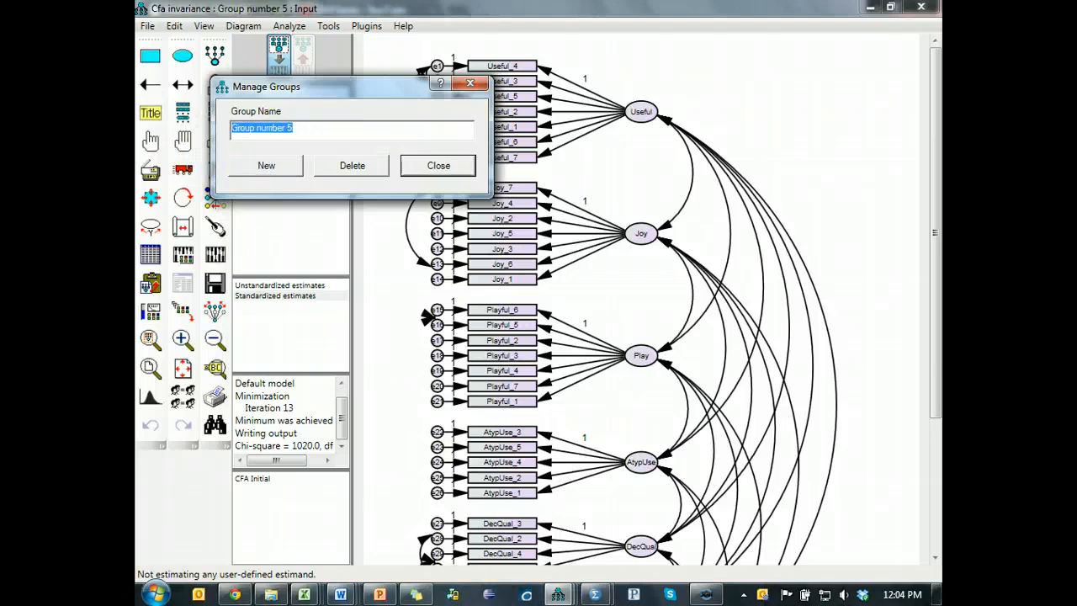
{"action": "type", "text": "ALL"}
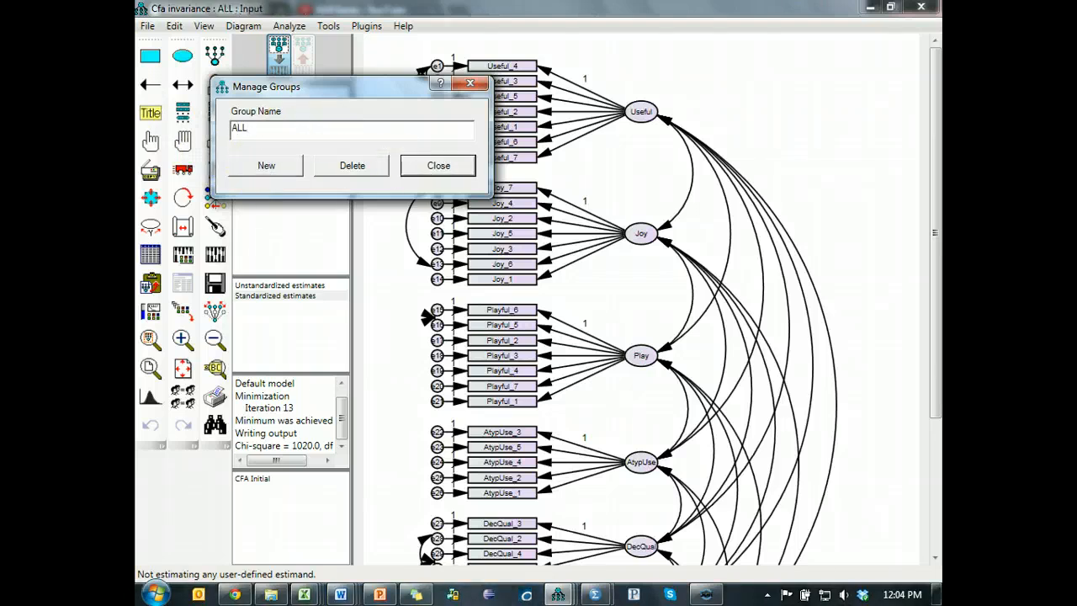
{"action": "left_click", "coordinate": [437, 165]}
- Assign the data file YouTube SEM Series.sav to the ALL group and accept the data file settings
{"action": "left_click", "coordinate": [151, 256]}
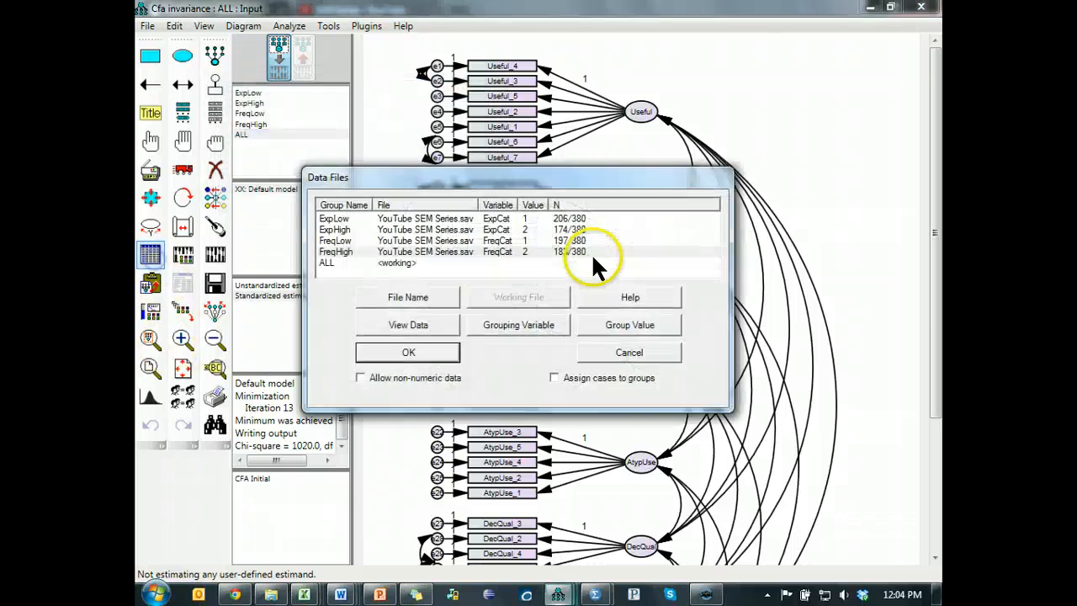
{"action": "double_click", "coordinate": [429, 268]}
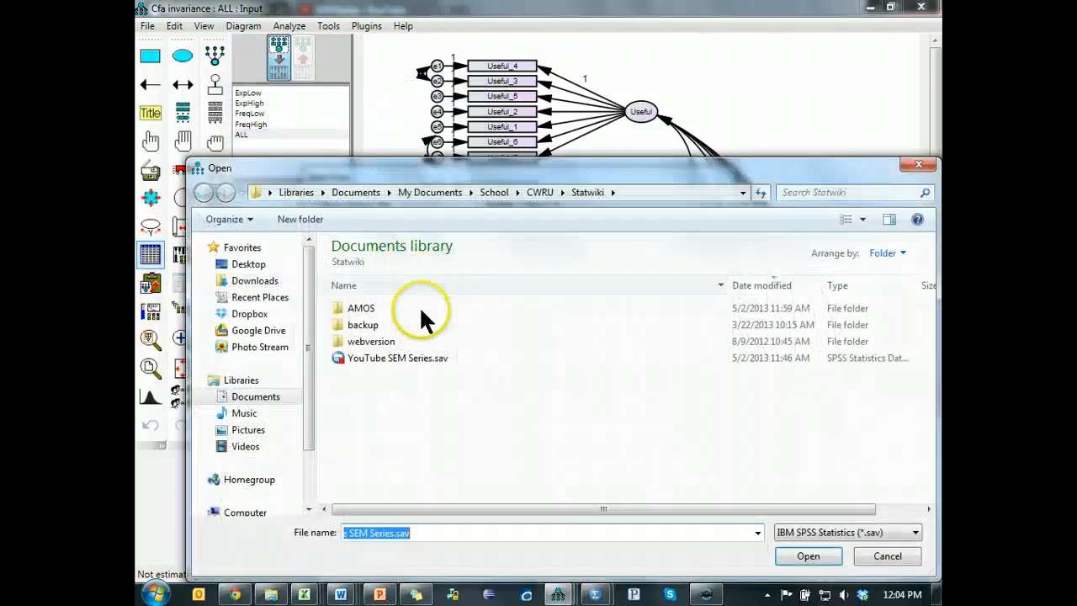
{"action": "double_click", "coordinate": [380, 359]}
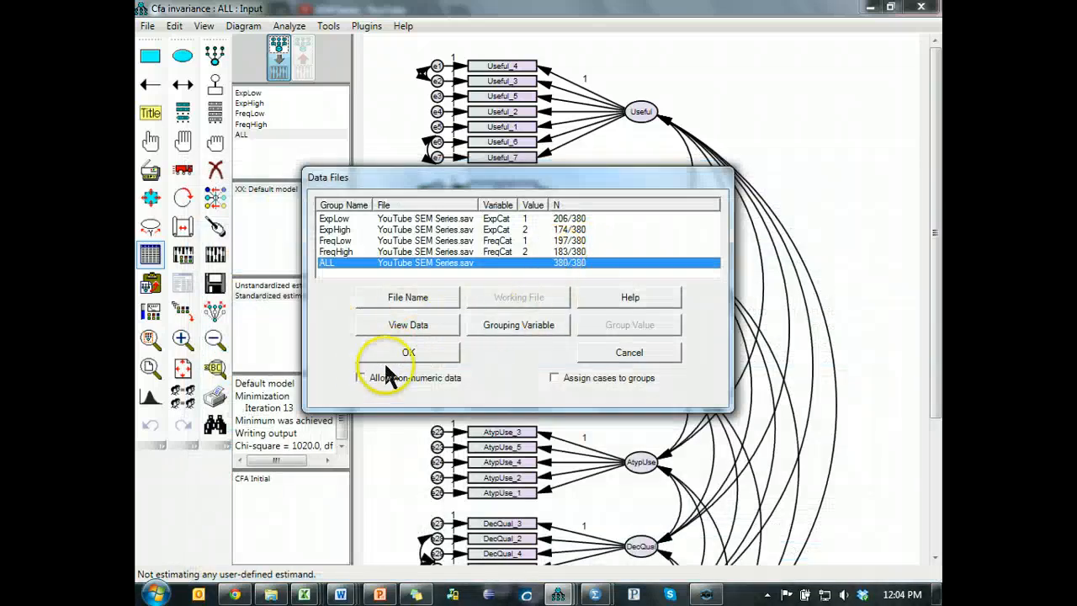
{"action": "left_click", "coordinate": [410, 353]}
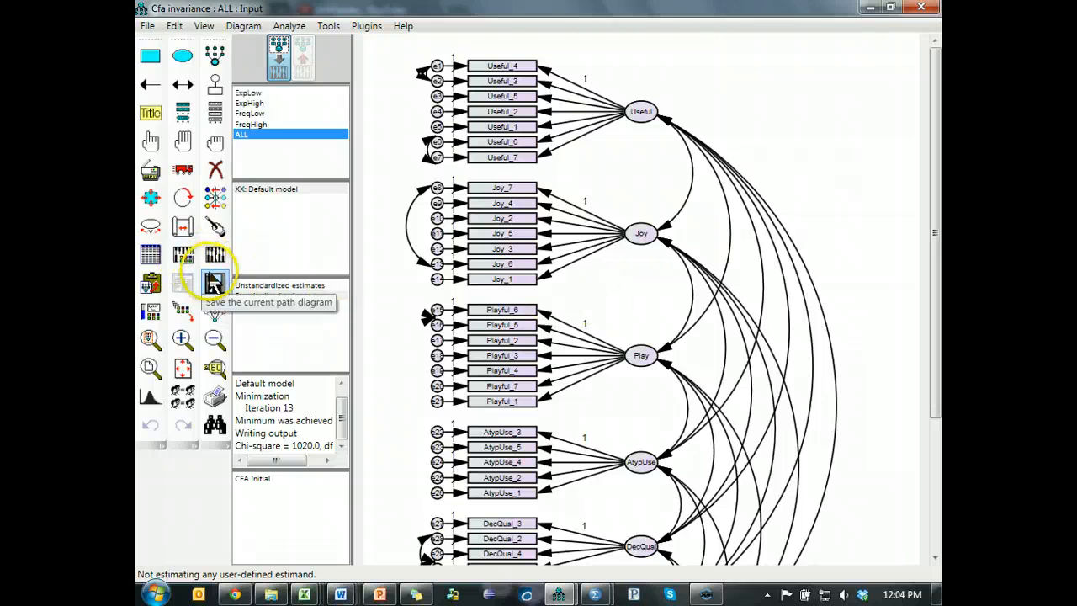
- Turn on critical ratios for differences and turn off modification indices in the analysis output, and recalculate the estimates
{"action": "left_click", "coordinate": [214, 249]}
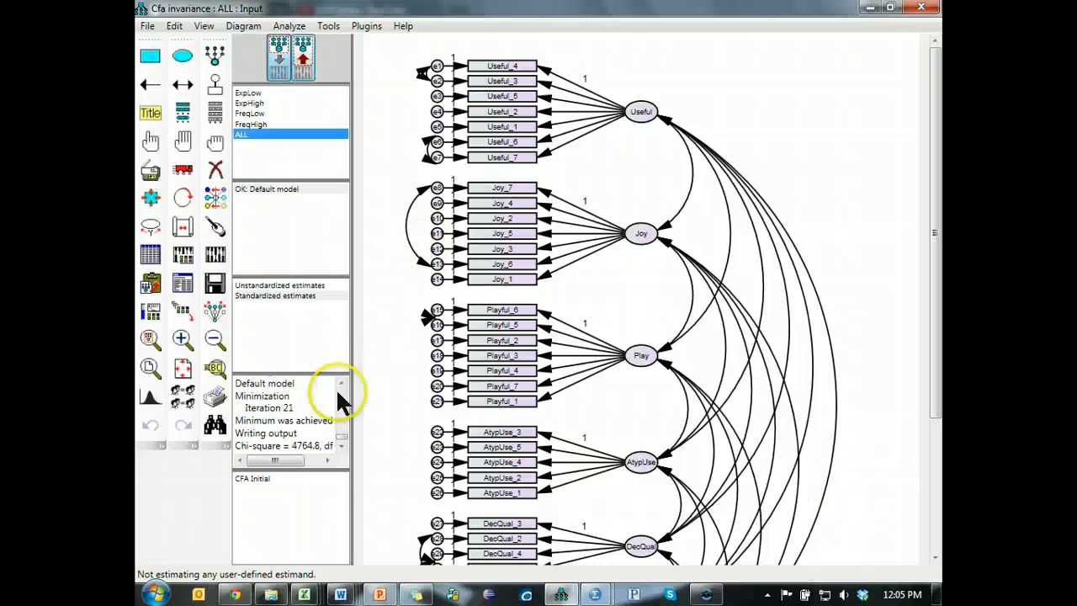
{"action": "left_click", "coordinate": [182, 254]}
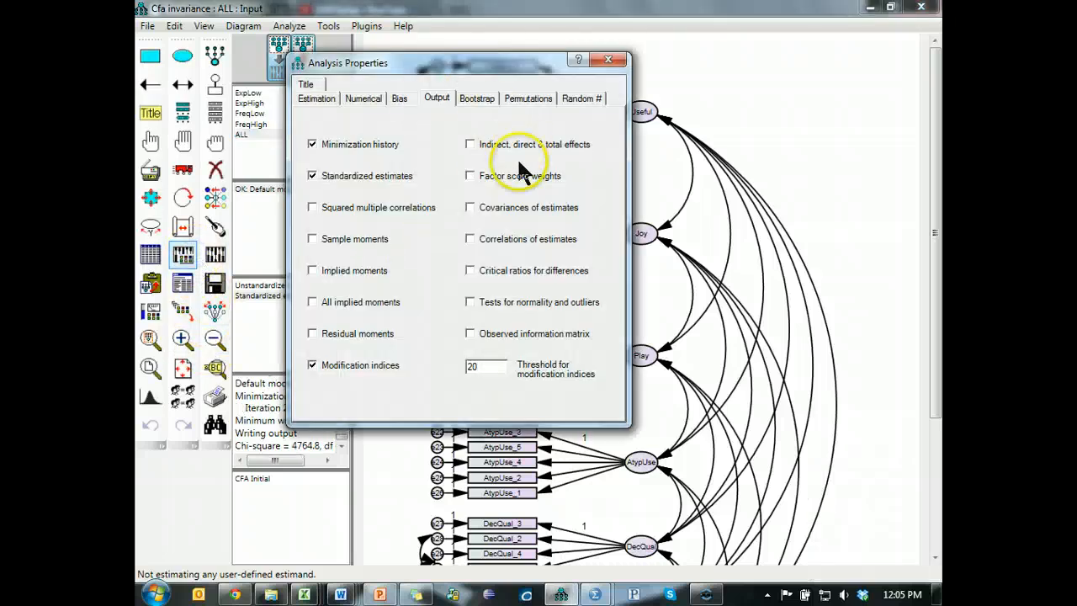
{"action": "left_click", "coordinate": [495, 269]}
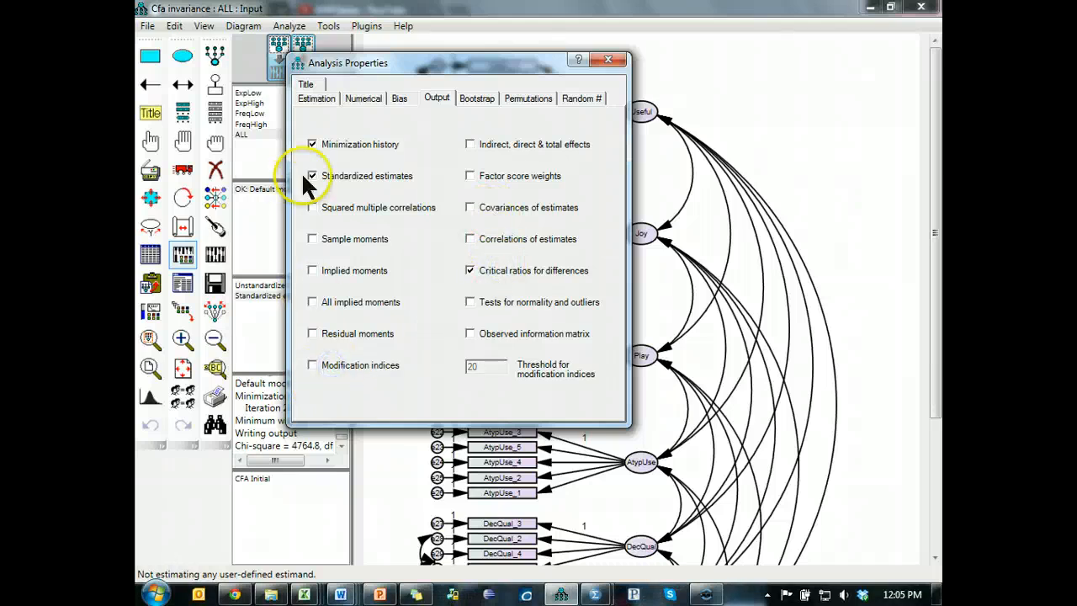
{"action": "left_click", "coordinate": [599, 62]}
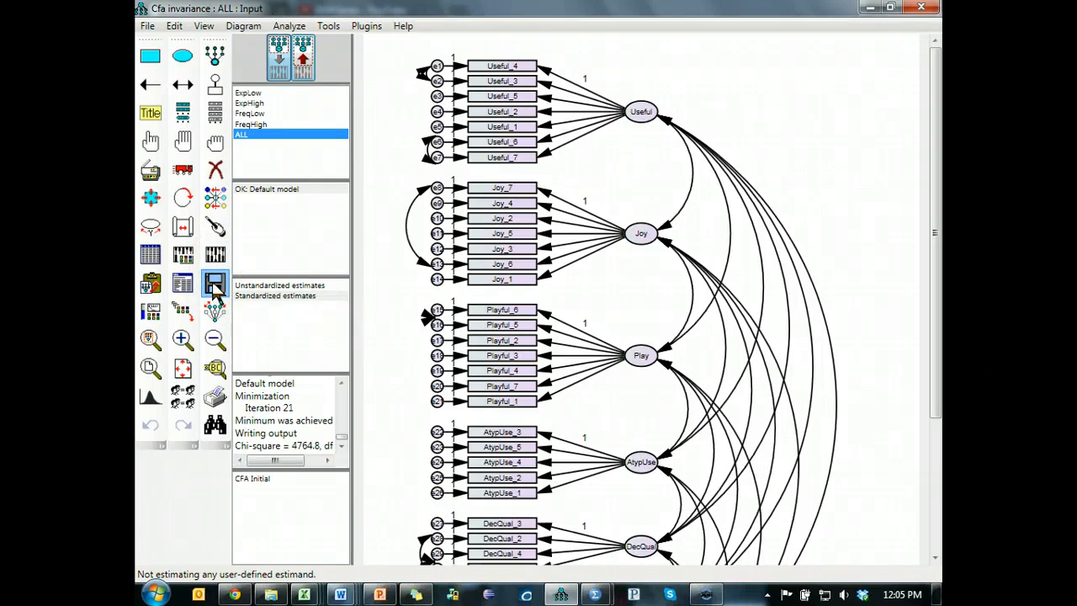
{"action": "left_click", "coordinate": [215, 255]}
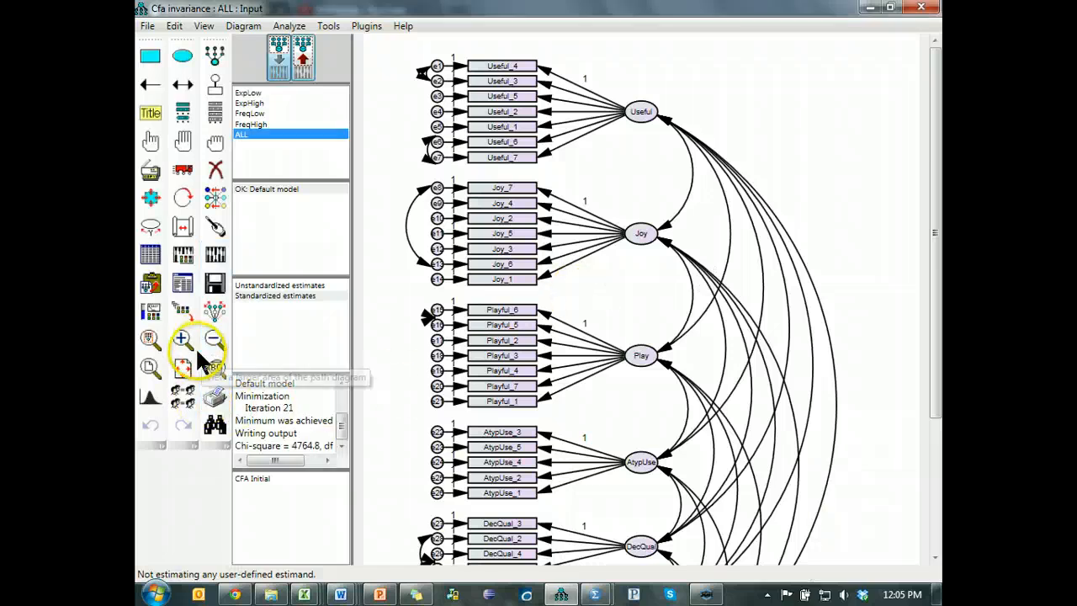
- Open the model's text output and expand Estimates and Scalars to show the regression weights
{"action": "left_click", "coordinate": [193, 290]}
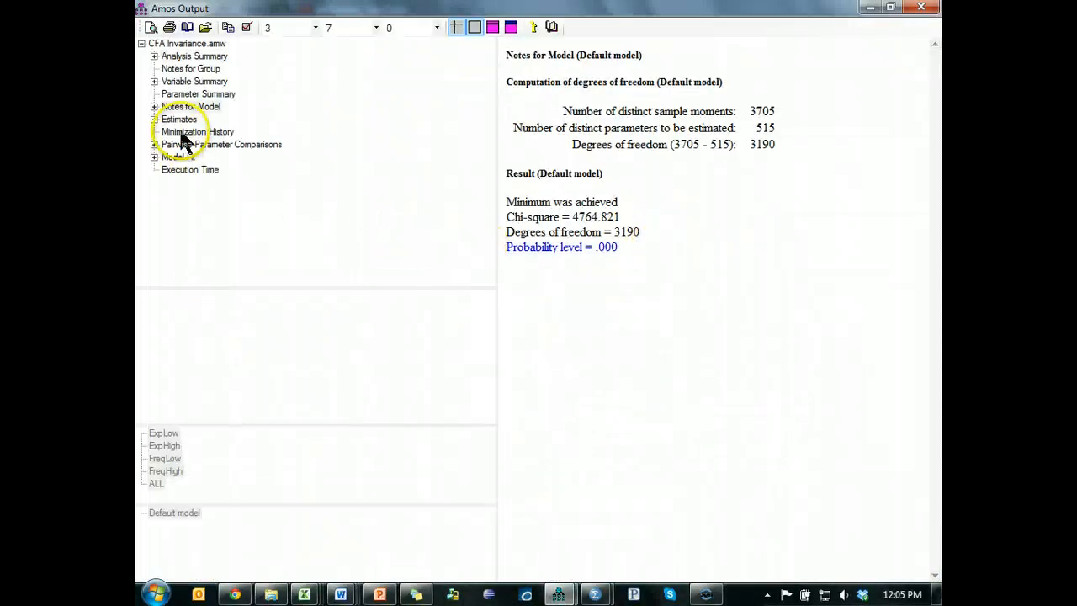
{"action": "double_click", "coordinate": [156, 120]}
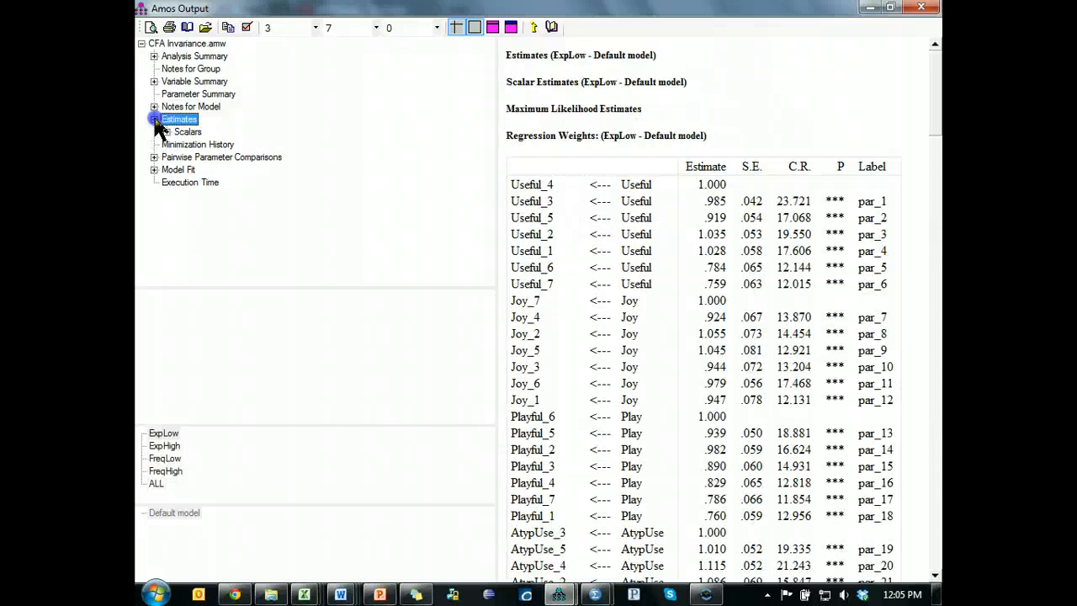
{"action": "double_click", "coordinate": [169, 133]}
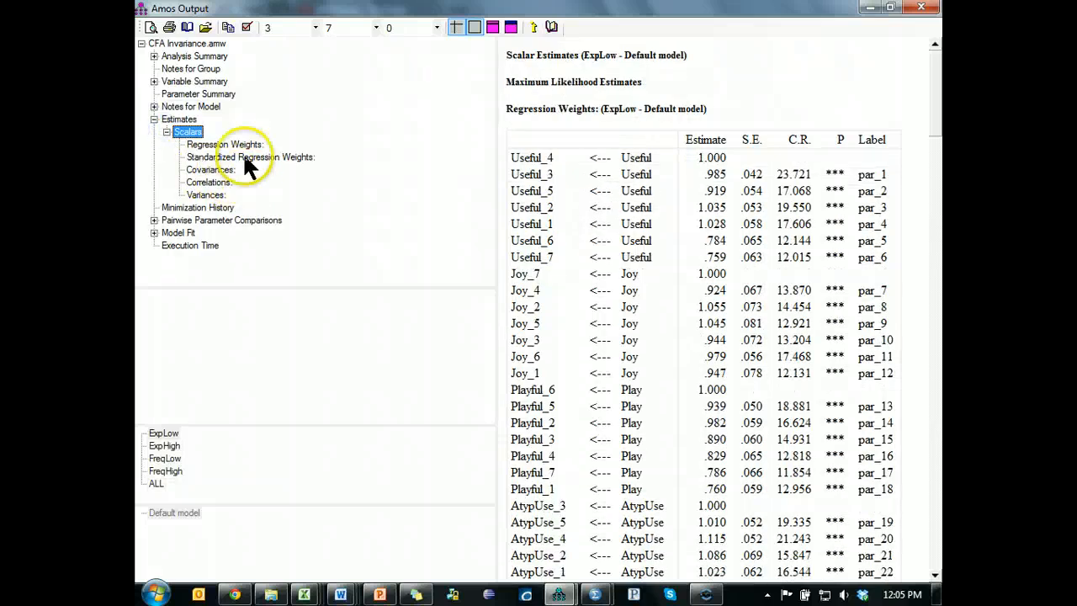
- Open Stats Tools Package.xlsm in Excel and go to its GroupDifferences sheet
{"action": "left_click", "coordinate": [303, 595]}
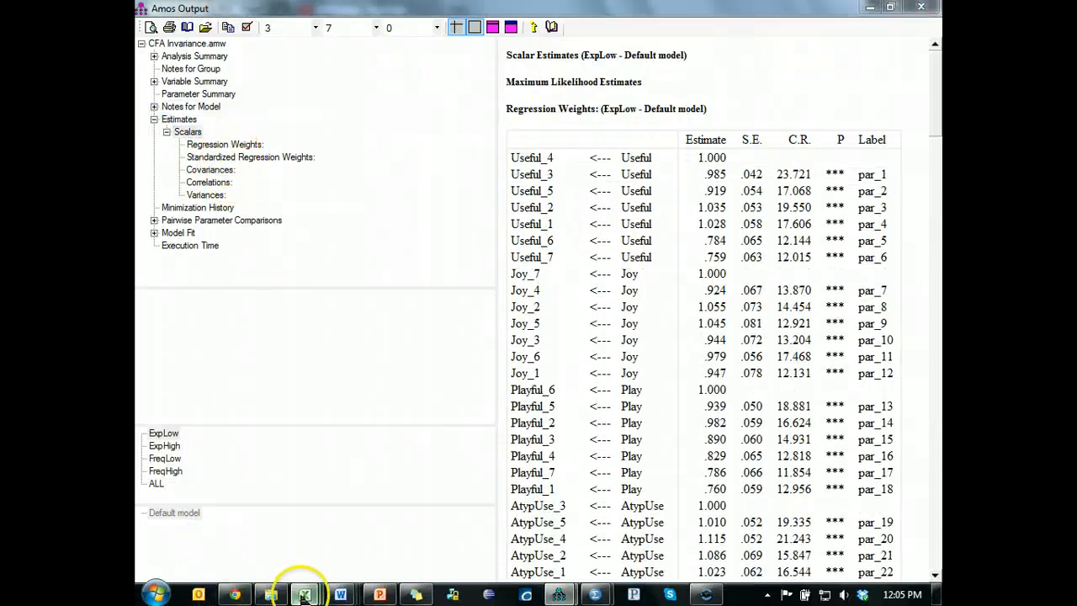
{"action": "right_click", "coordinate": [303, 594]}
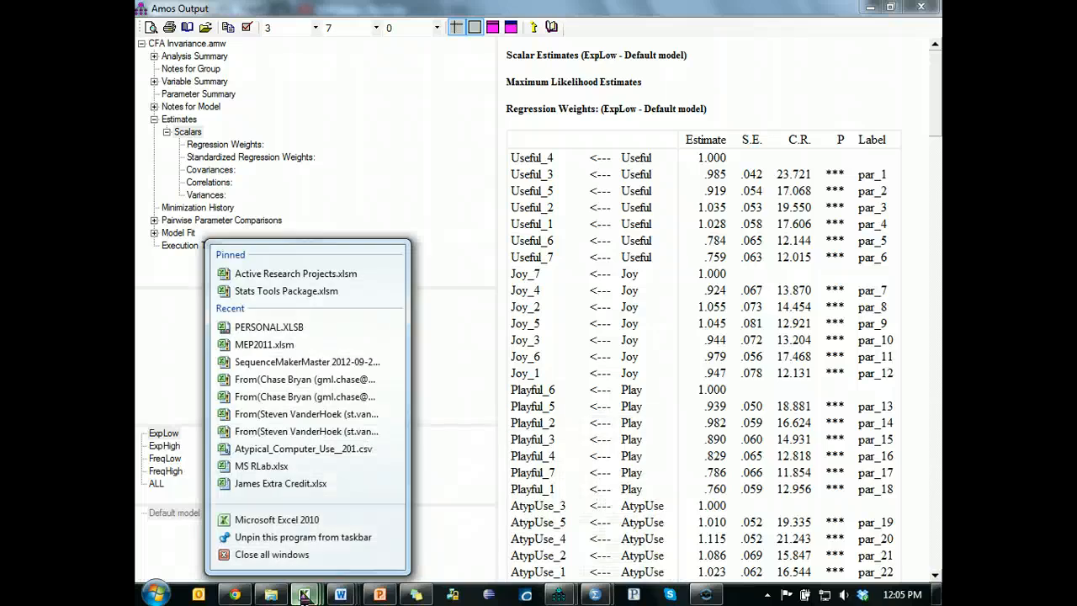
{"action": "left_click", "coordinate": [284, 291]}
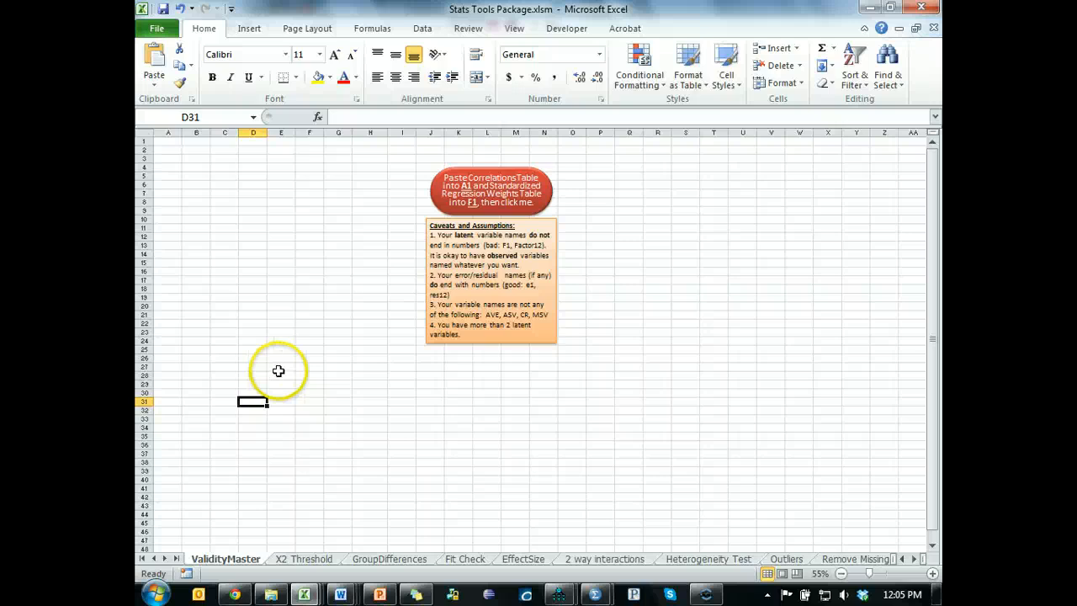
{"action": "left_click", "coordinate": [391, 561]}
{"action": "scroll", "coordinate": [296, 260], "scroll_direction": "up", "scroll_amount": 3}
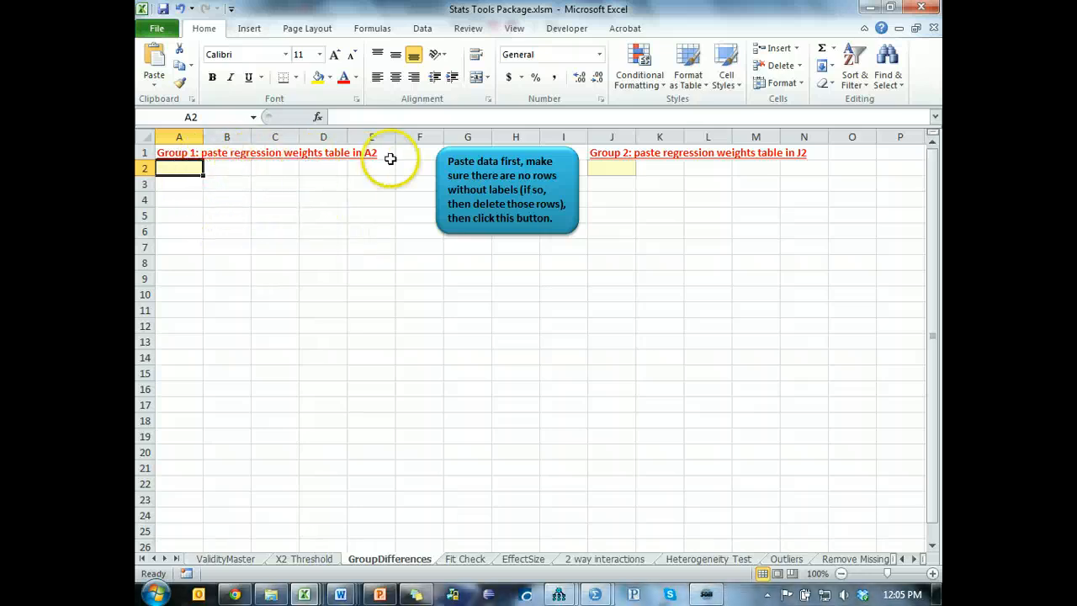
- Copy the ExpLow regression weights table from the Amos output into cell A2 of the GroupDifferences sheet in Excel
{"action": "key", "text": "alt+Tab"}
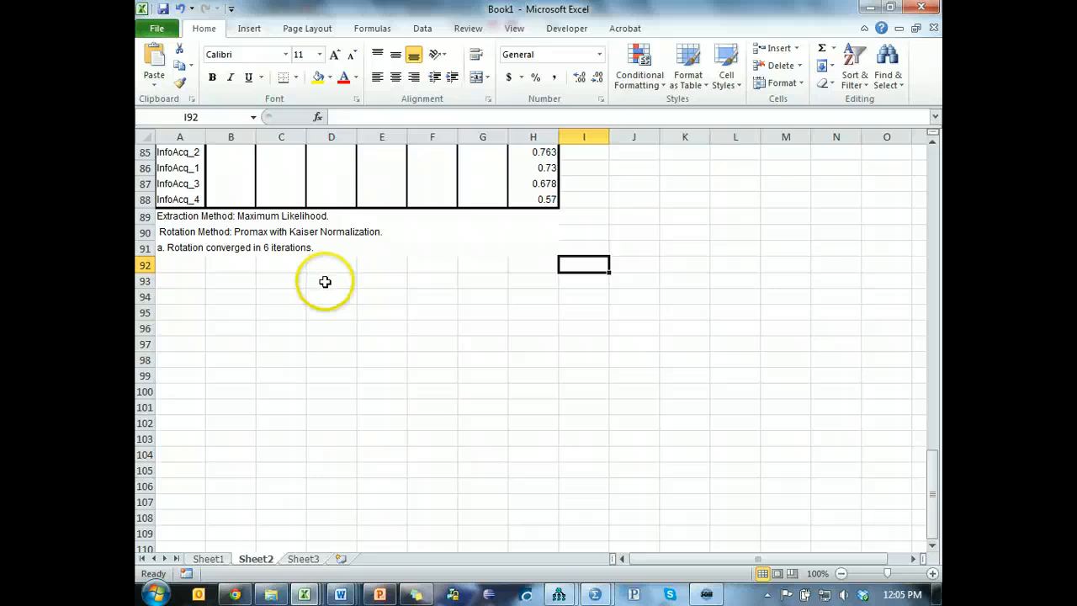
{"action": "key", "text": "alt+Tab"}
{"action": "key", "text": "alt+Tab"}
{"action": "left_click", "coordinate": [551, 343]}
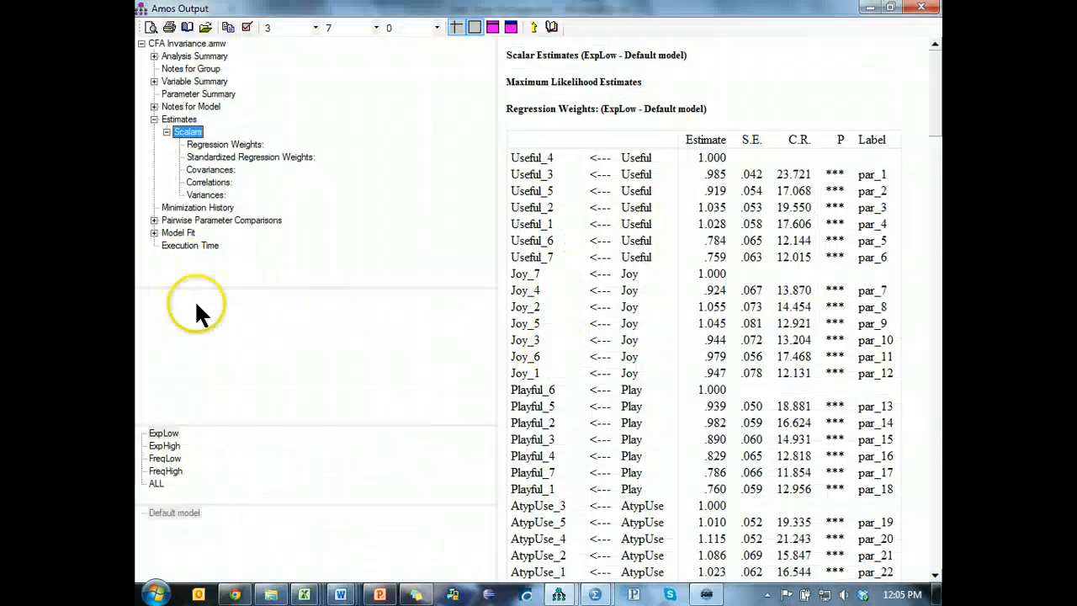
{"action": "left_click", "coordinate": [163, 433]}
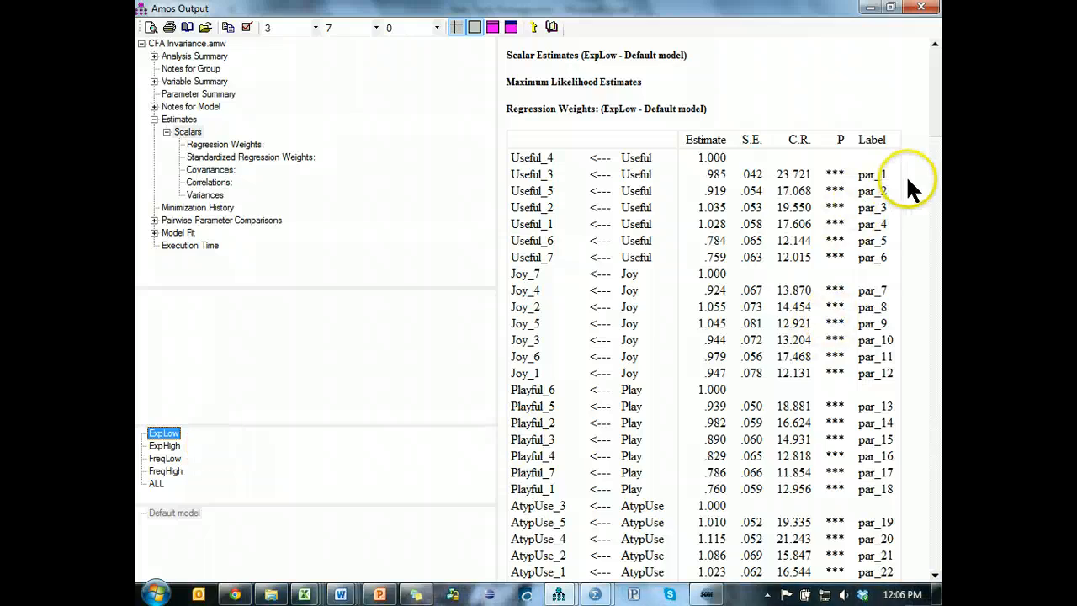
{"action": "scroll", "coordinate": [908, 177], "scroll_direction": "down", "scroll_amount": 1}
{"action": "right_click", "coordinate": [910, 177]}
{"action": "left_click", "coordinate": [915, 207]}
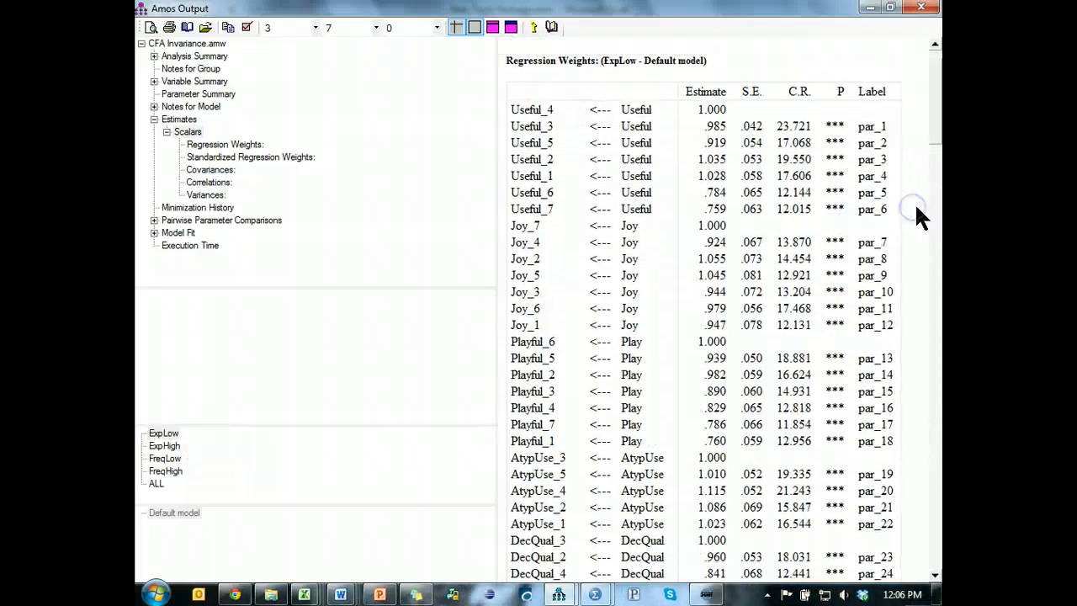
{"action": "key", "text": "alt+Tab"}
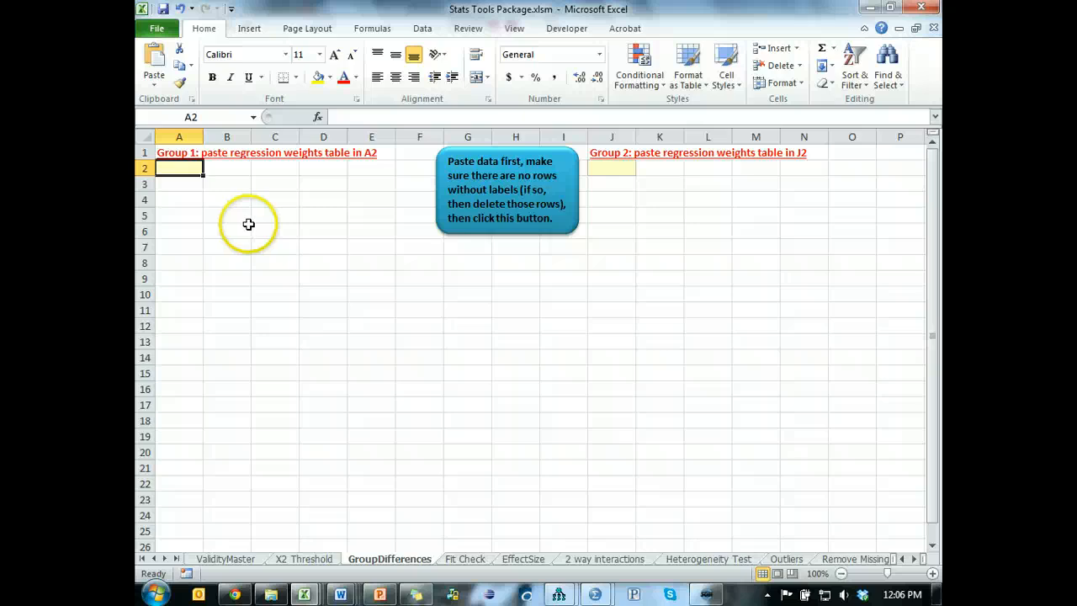
{"action": "key", "text": "ctrl+v"}
- Copy the ExpHigh regression weights table from the Amos output into cell J2 of the GroupDifferences sheet in Excel
{"action": "key", "text": "alt+Tab"}
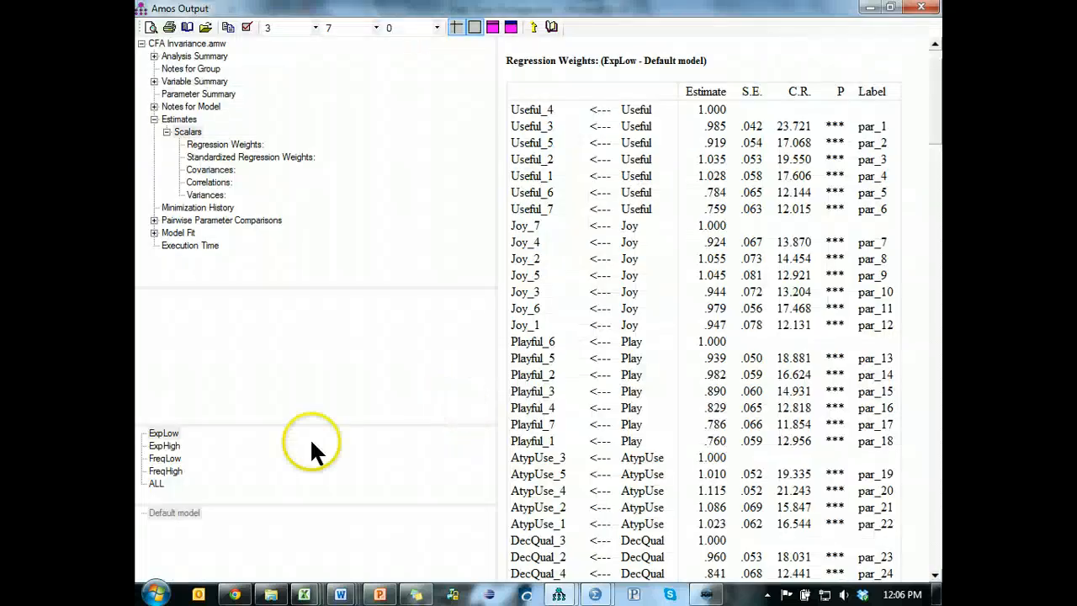
{"action": "left_click", "coordinate": [165, 446]}
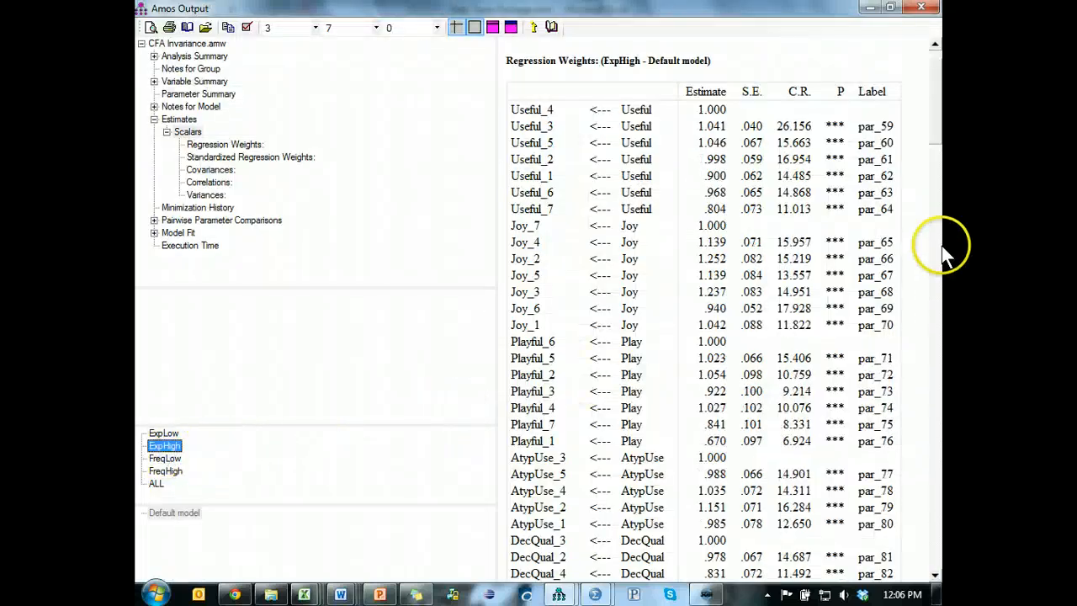
{"action": "right_click", "coordinate": [907, 214]}
{"action": "left_click", "coordinate": [904, 226]}
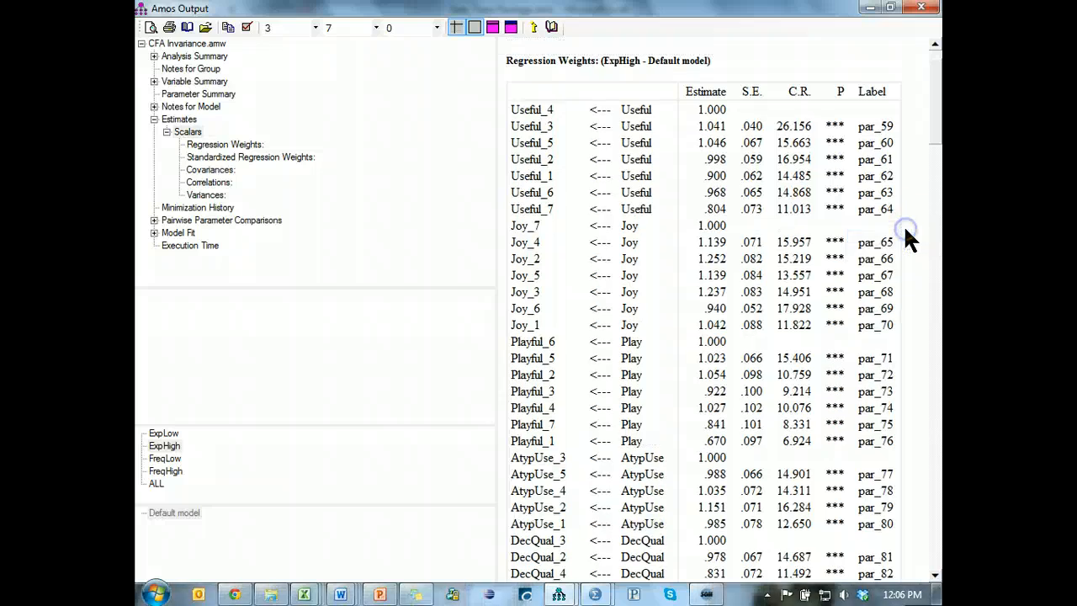
{"action": "key", "text": "alt+Tab"}
{"action": "left_click", "coordinate": [612, 168]}
{"action": "key", "text": "ctrl+v"}
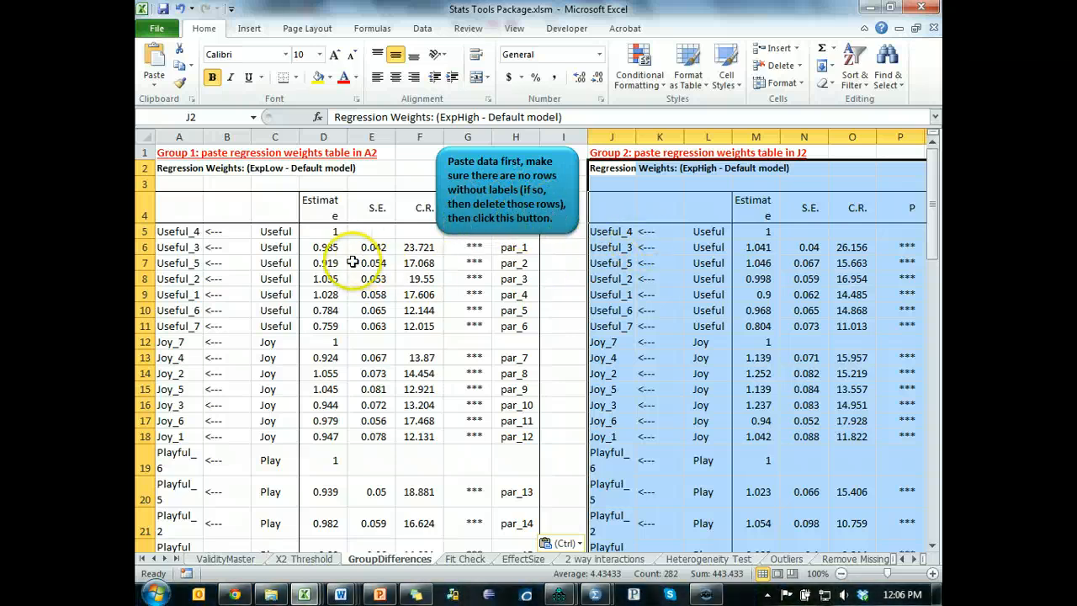
- Compare the Joy_7 row in the GroupDifferences sheet with the corresponding Joy path in the Amos model diagram
{"action": "left_click", "coordinate": [145, 342]}
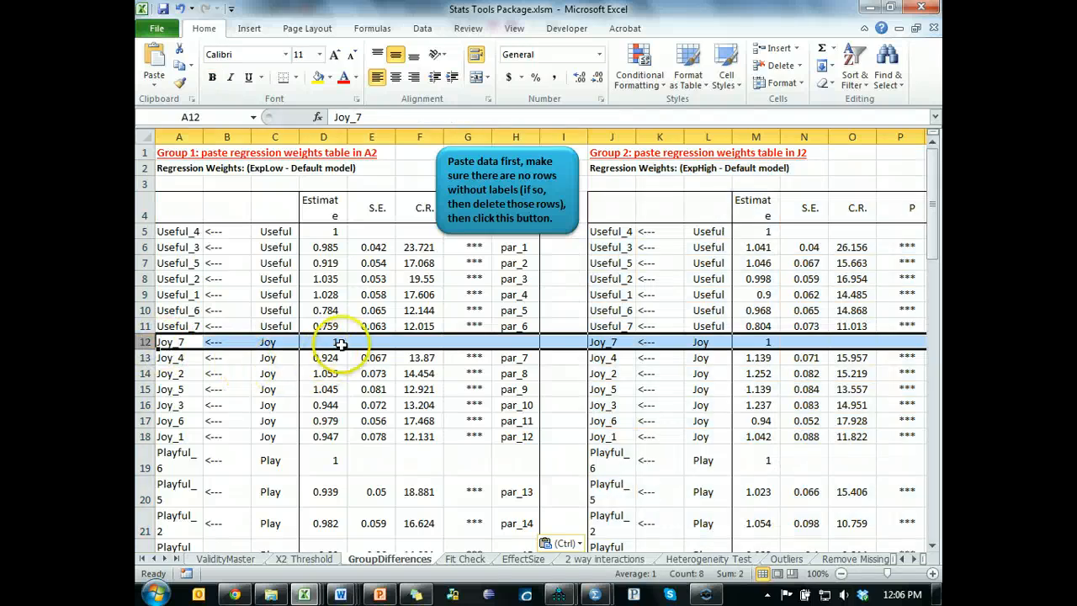
{"action": "key", "text": "alt+Tab"}
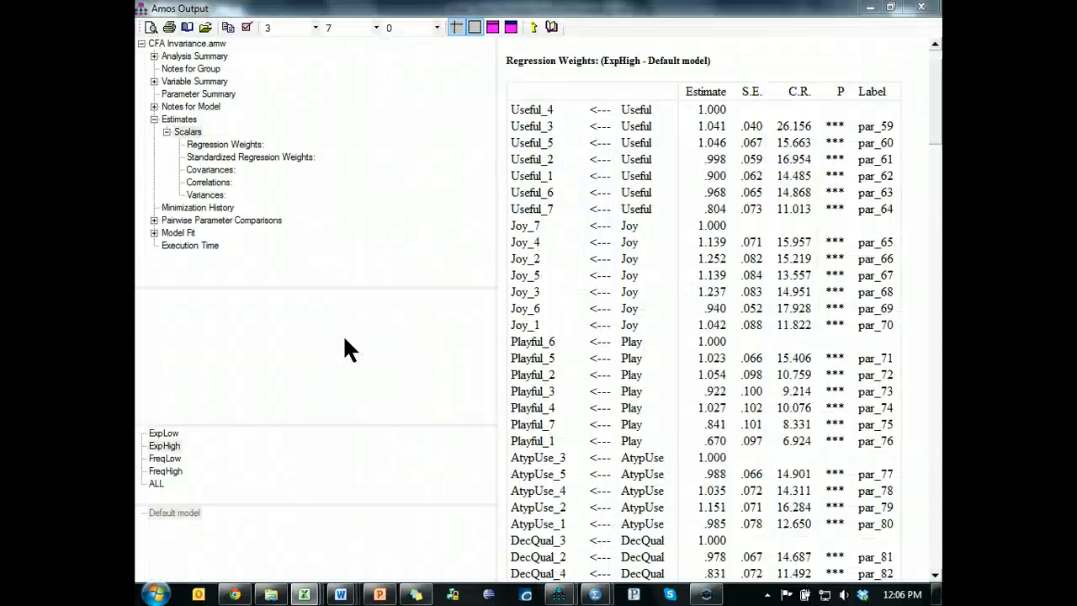
{"action": "key", "text": "alt+Tab"}
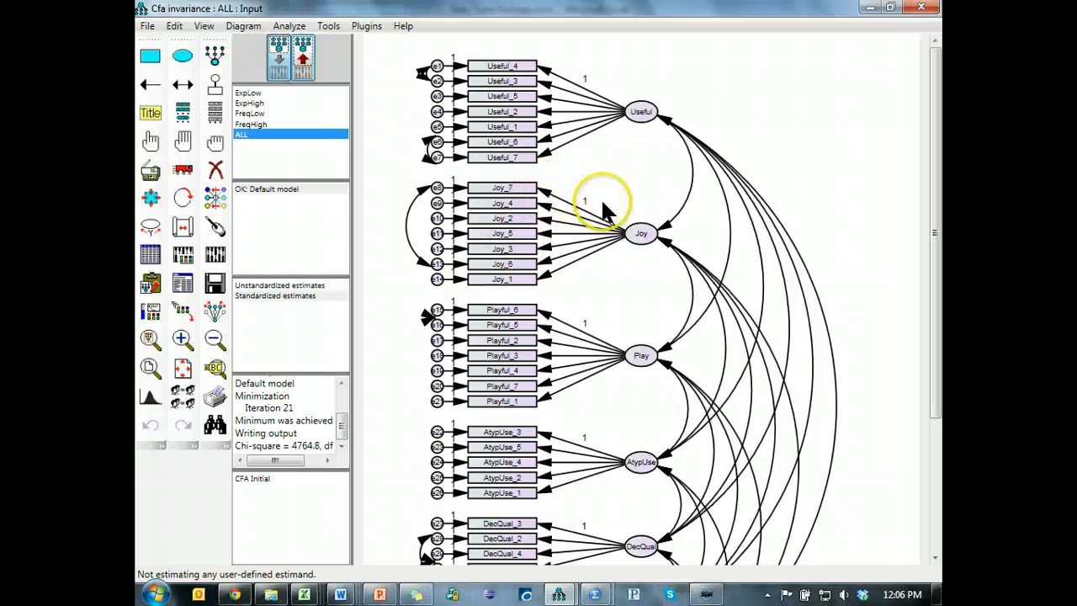
{"action": "key", "text": "alt+Tab"}
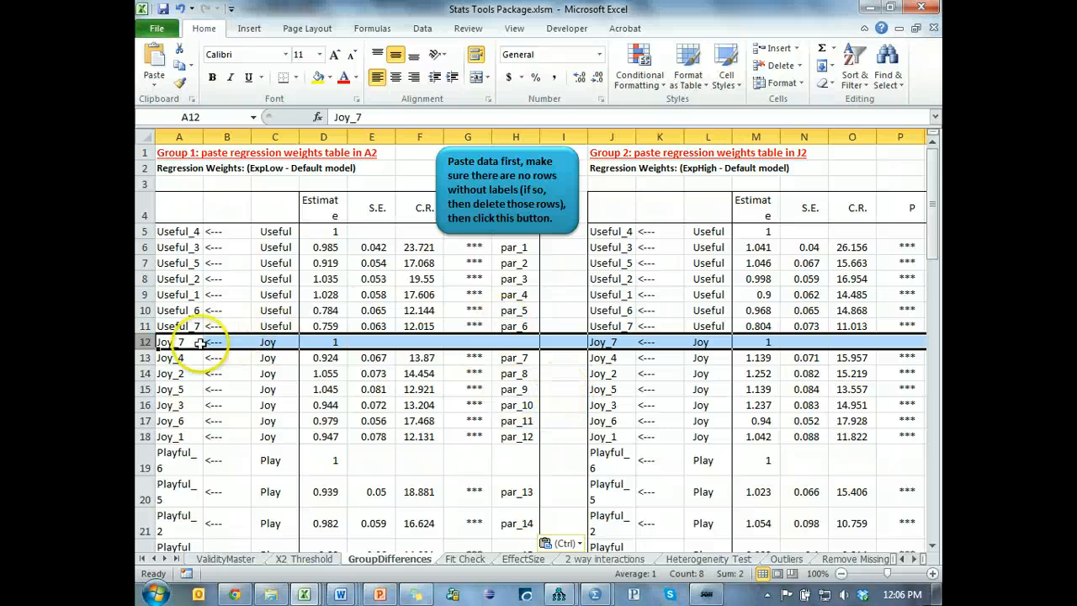
- Delete the unlabelled rows with weights fixed to 1 from the GroupDifferences sheet: rows 5, 12, 19, 26, 31, 35 and 39
{"action": "left_click", "coordinate": [148, 232]}
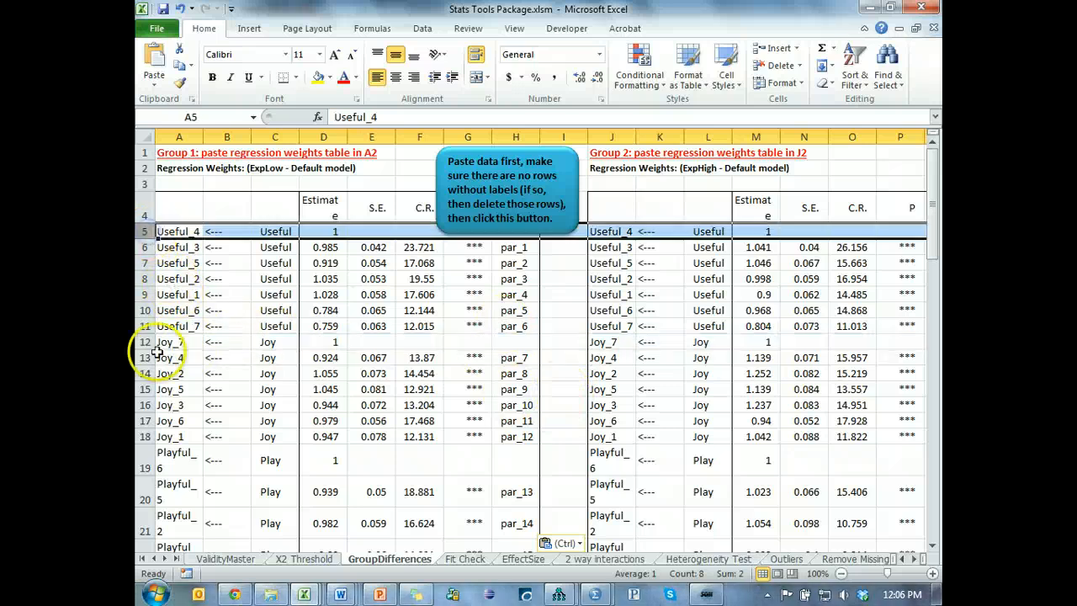
{"action": "left_click", "coordinate": [141, 342], "text": "ctrl"}
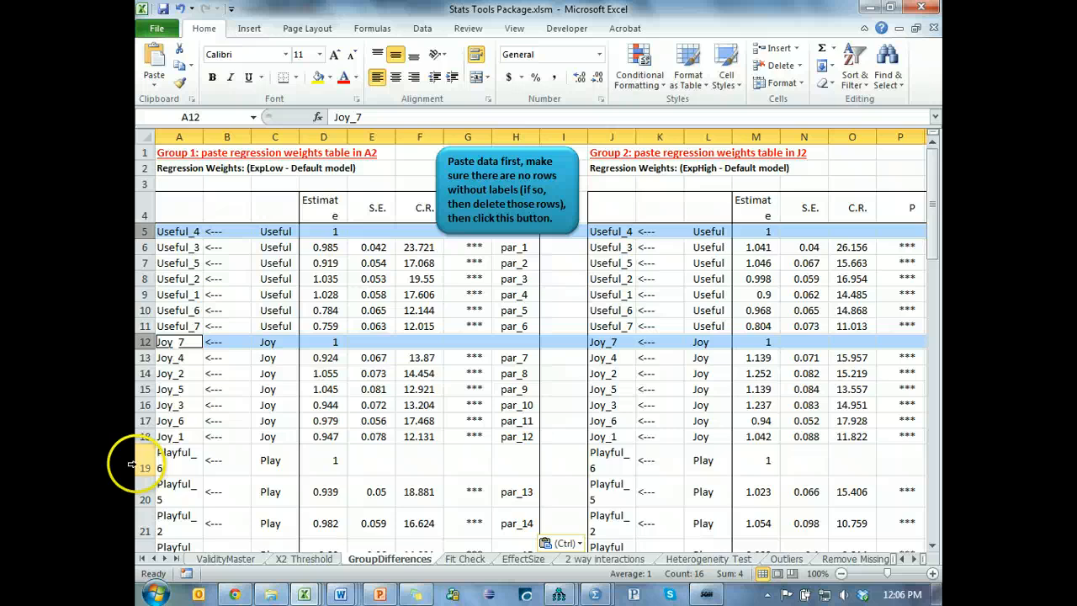
{"action": "left_click", "coordinate": [143, 460], "text": "ctrl"}
{"action": "scroll", "coordinate": [175, 457], "scroll_direction": "down", "scroll_amount": 4}
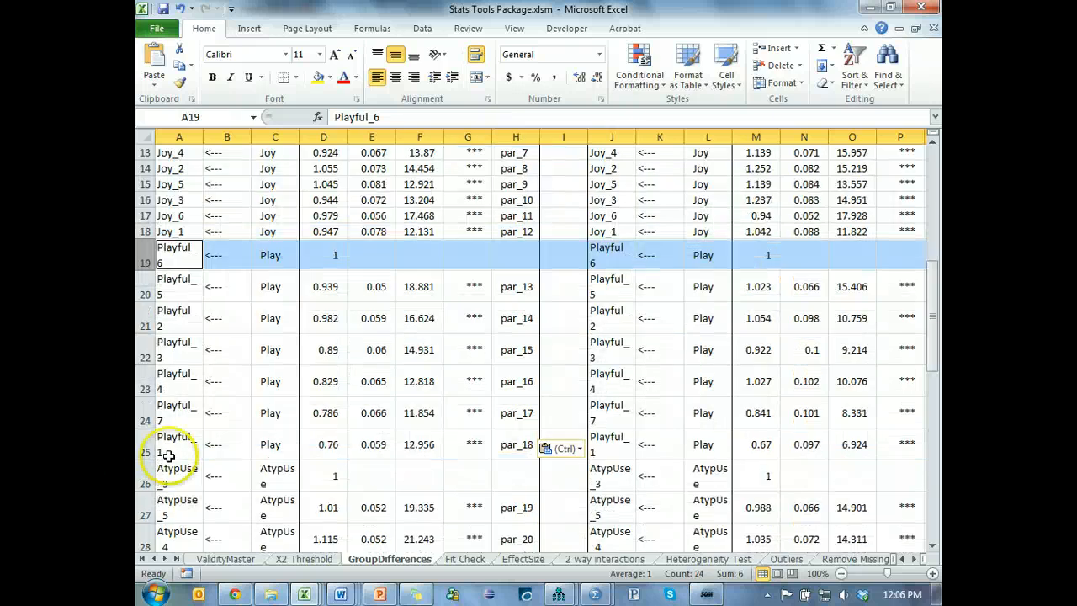
{"action": "scroll", "coordinate": [146, 477], "scroll_direction": "down", "scroll_amount": 4}
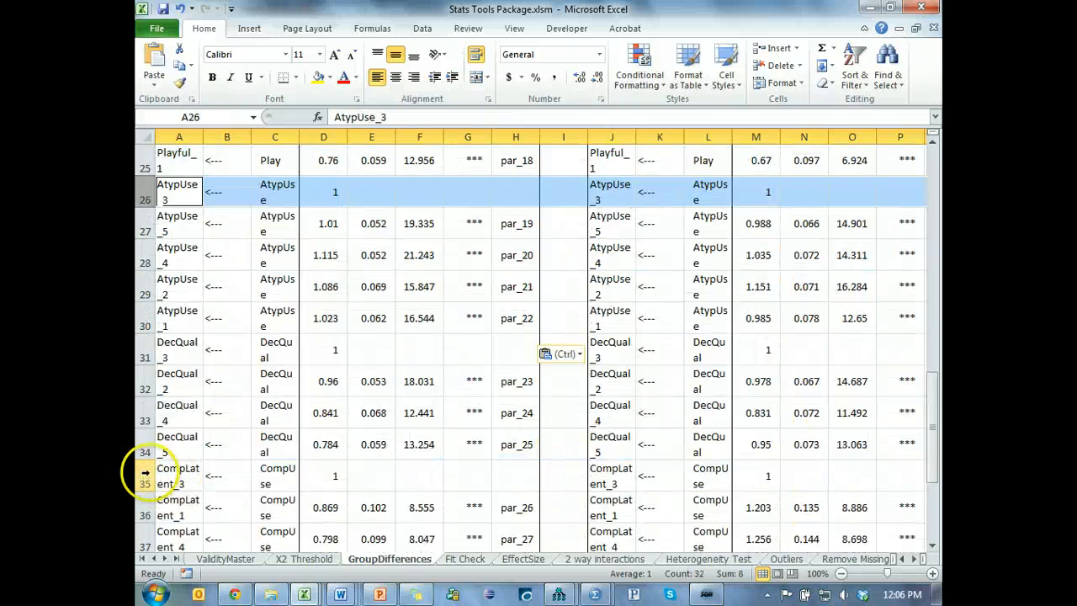
{"action": "left_click", "coordinate": [145, 352], "text": "ctrl"}
{"action": "left_click", "coordinate": [146, 479], "text": "ctrl"}
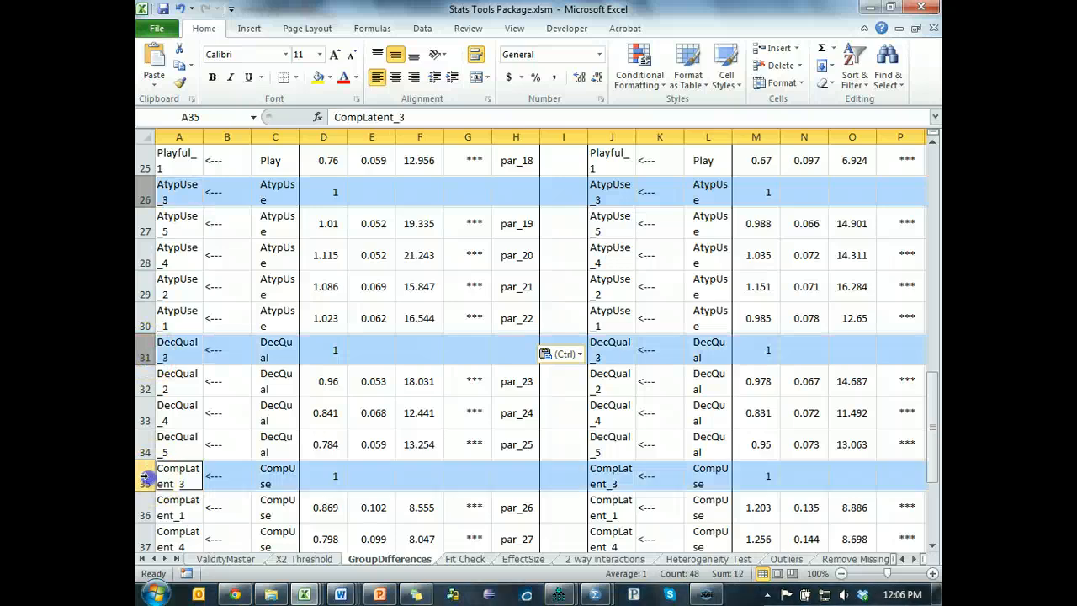
{"action": "scroll", "coordinate": [148, 476], "scroll_direction": "down", "scroll_amount": 4}
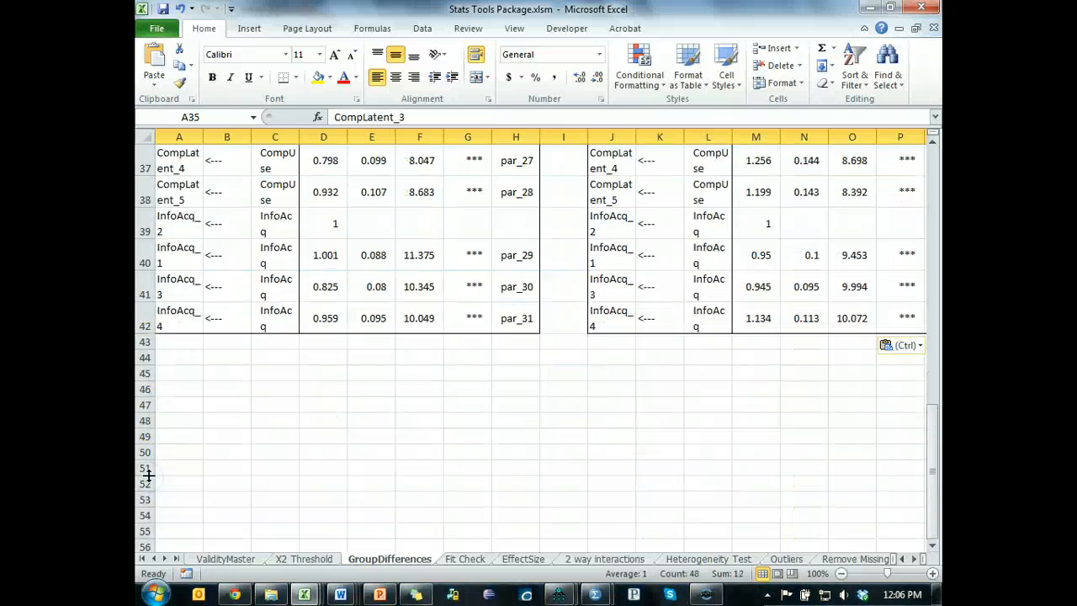
{"action": "left_click", "coordinate": [143, 223], "text": "ctrl"}
{"action": "scroll", "coordinate": [596, 392], "scroll_direction": "up", "scroll_amount": 12}
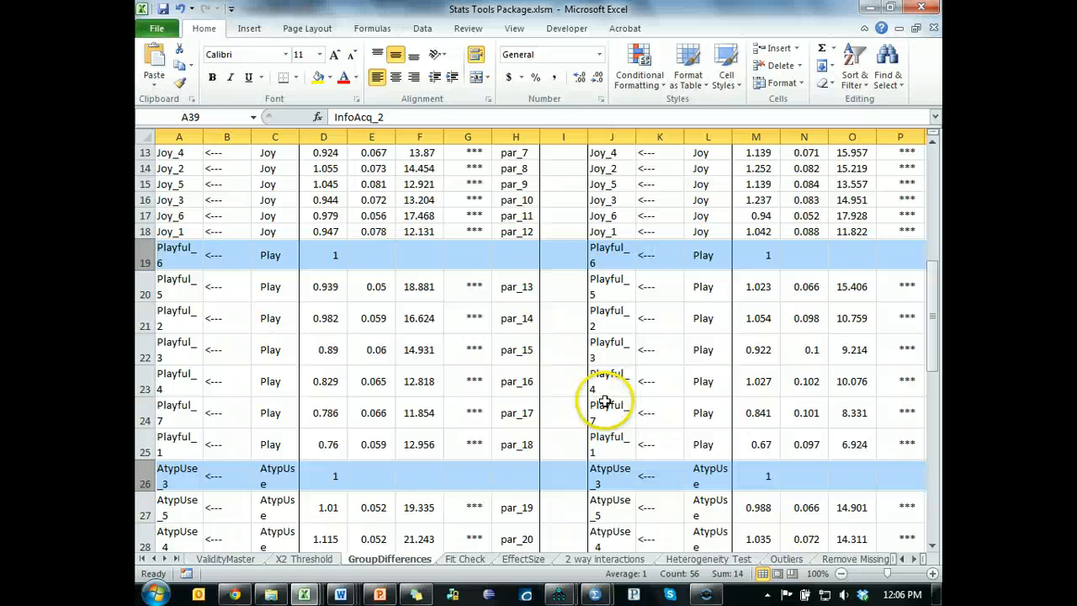
{"action": "key", "text": "ctrl+minus"}
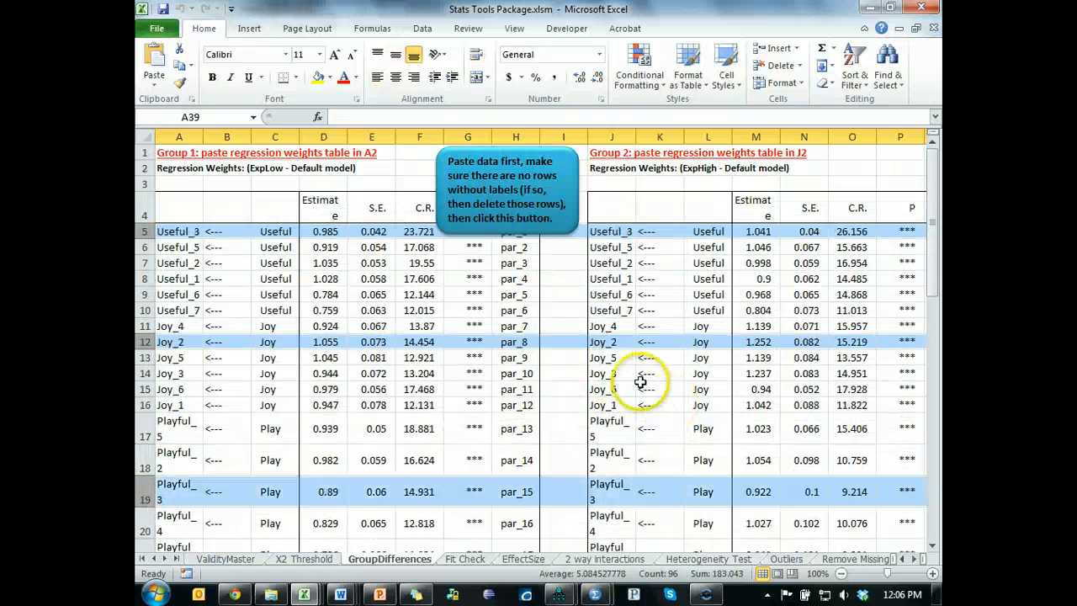
{"action": "scroll", "coordinate": [555, 379], "scroll_direction": "down", "scroll_amount": 9}
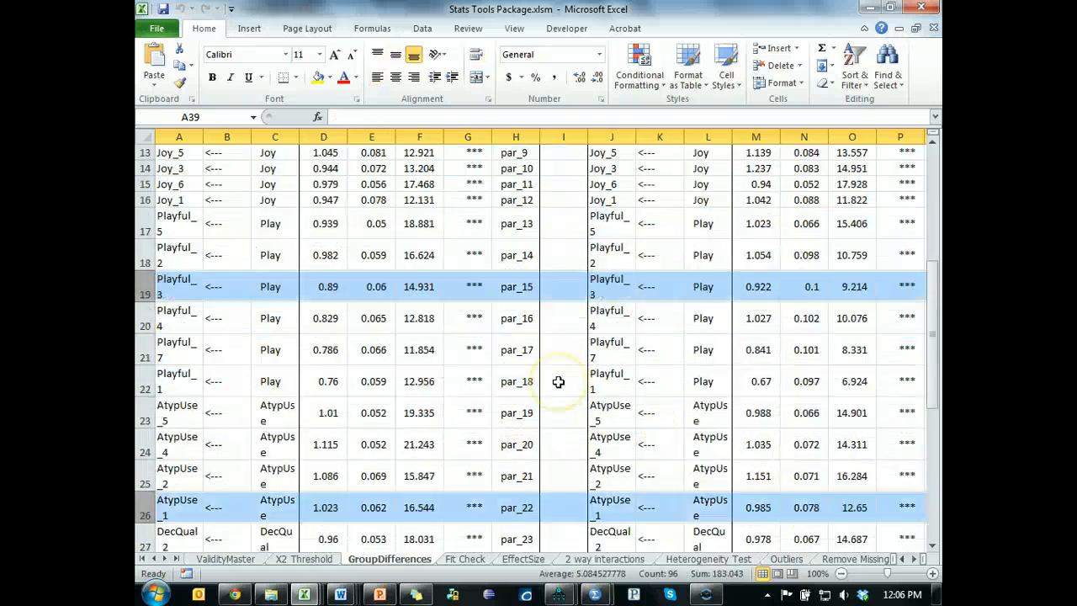
{"action": "scroll", "coordinate": [558, 381], "scroll_direction": "up", "scroll_amount": 5}
{"action": "scroll", "coordinate": [558, 381], "scroll_direction": "up", "scroll_amount": 4}
{"action": "left_click", "coordinate": [550, 277]}
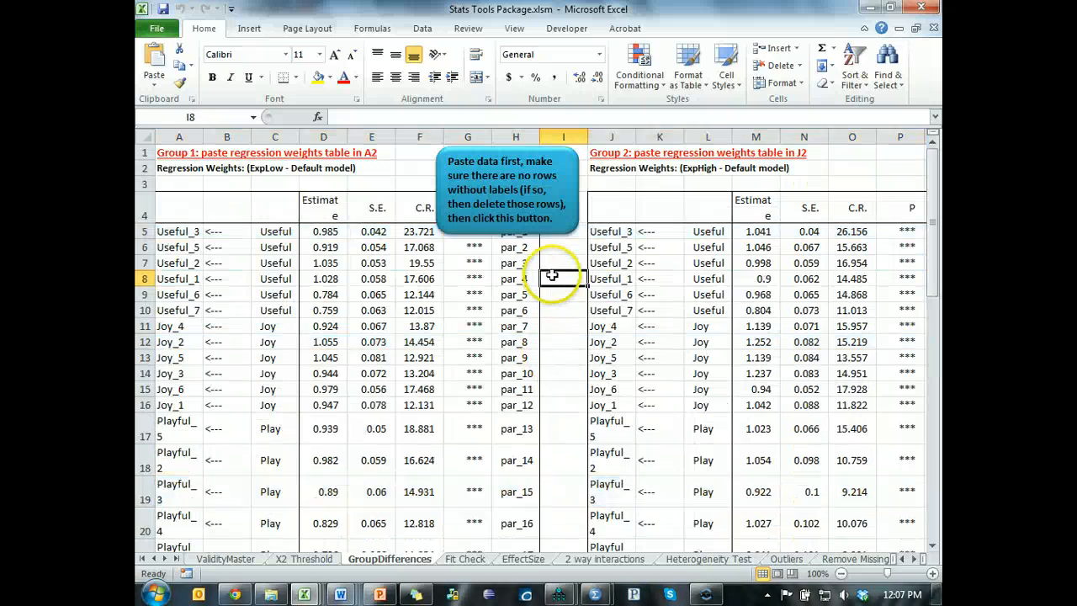
- Switch to the Amos output and copy the Critical Ratios for Differences between Parameters matrix from Pairwise Parameter Comparisons
{"action": "key", "text": "alt+Tab"}
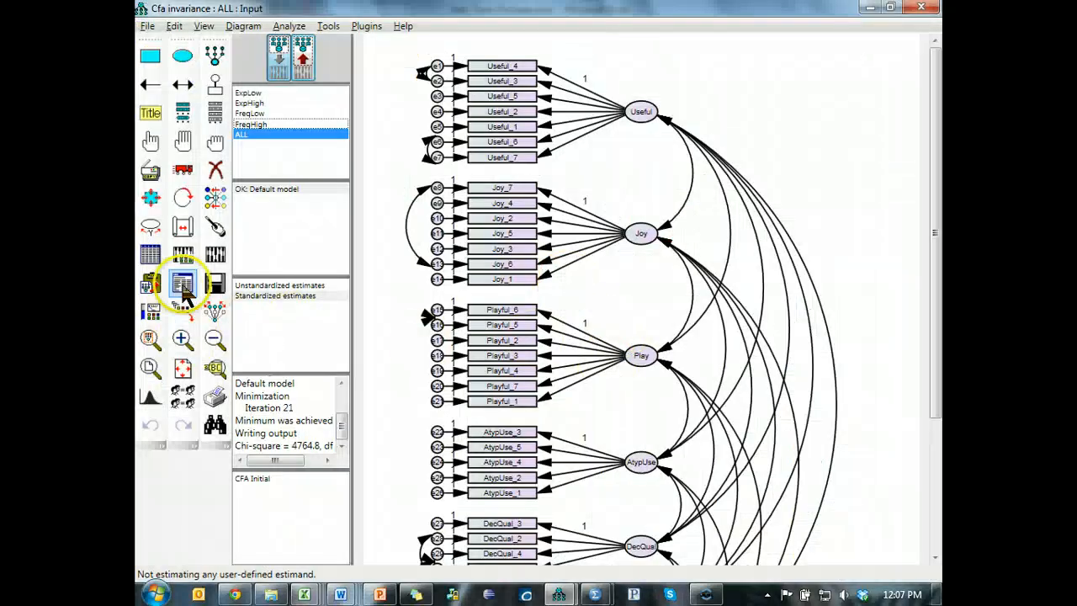
{"action": "key", "text": "alt+Tab"}
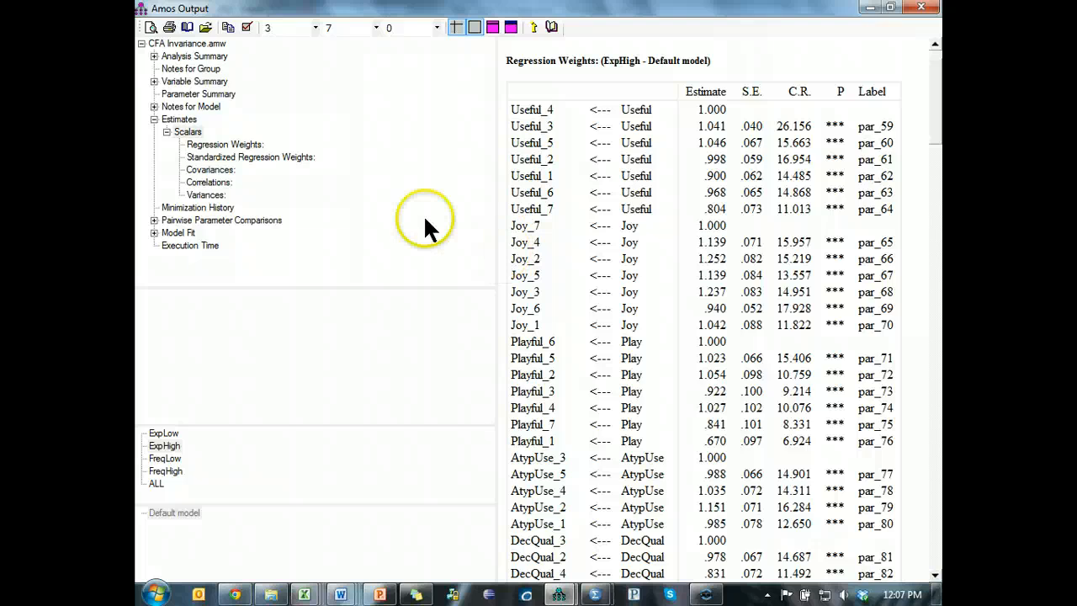
{"action": "left_click", "coordinate": [157, 221]}
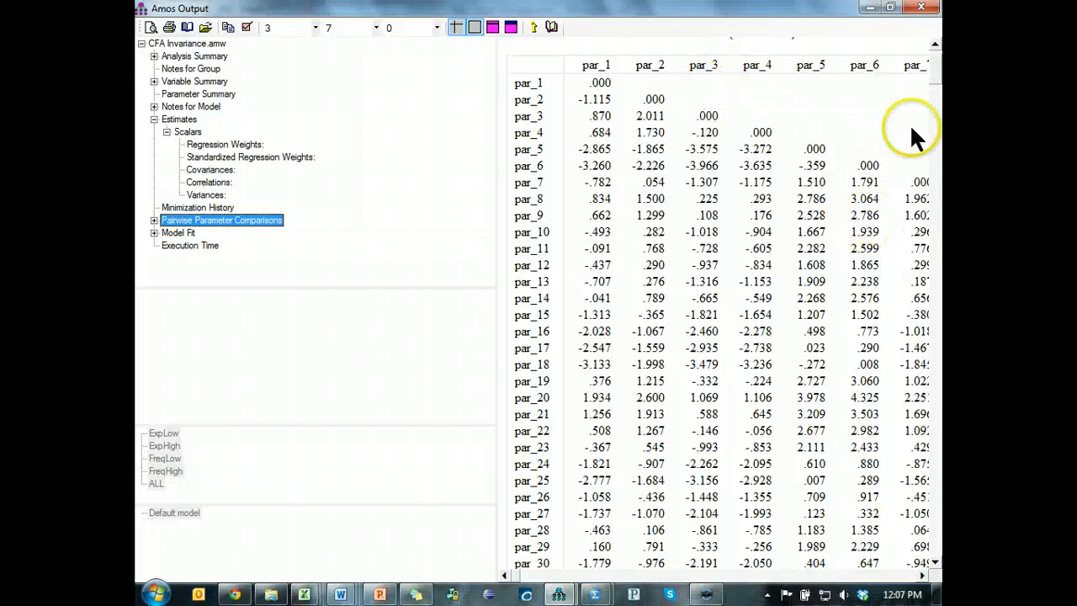
{"action": "left_click", "coordinate": [940, 72]}
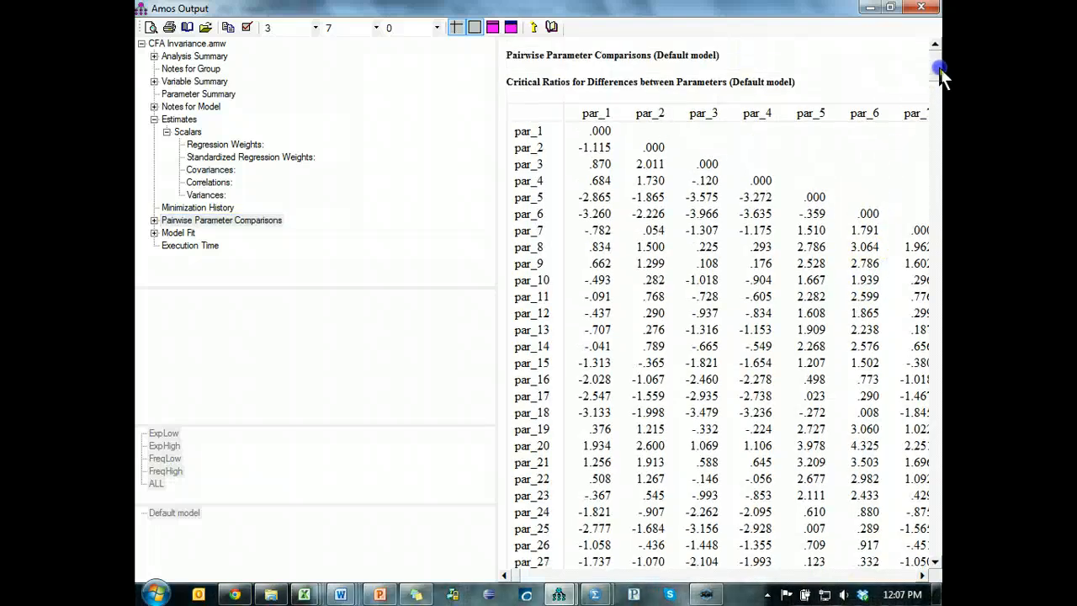
{"action": "right_click", "coordinate": [882, 94]}
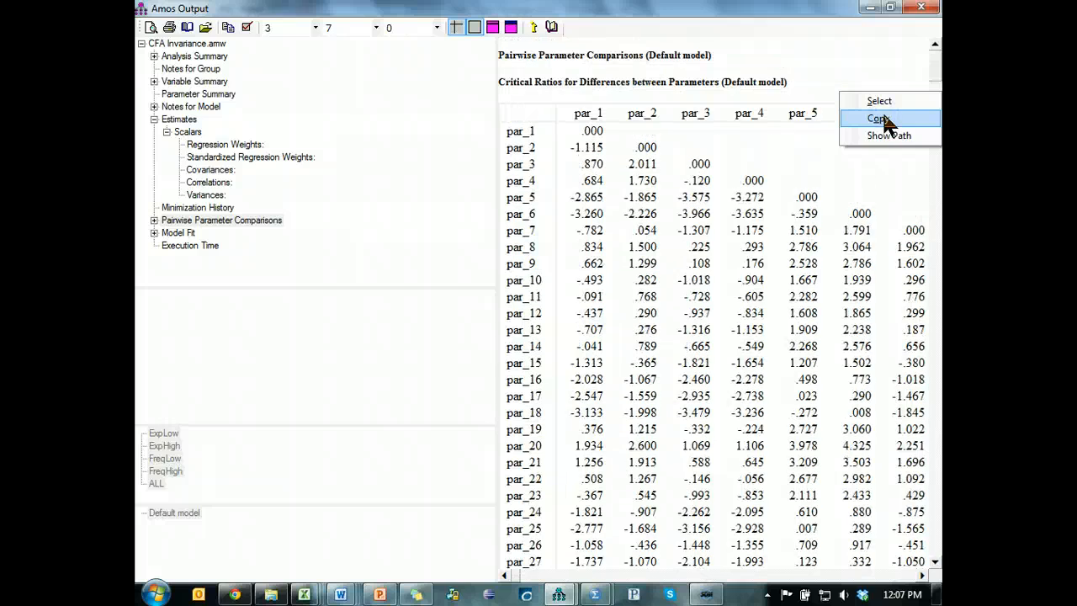
{"action": "key", "text": "alt+Tab"}
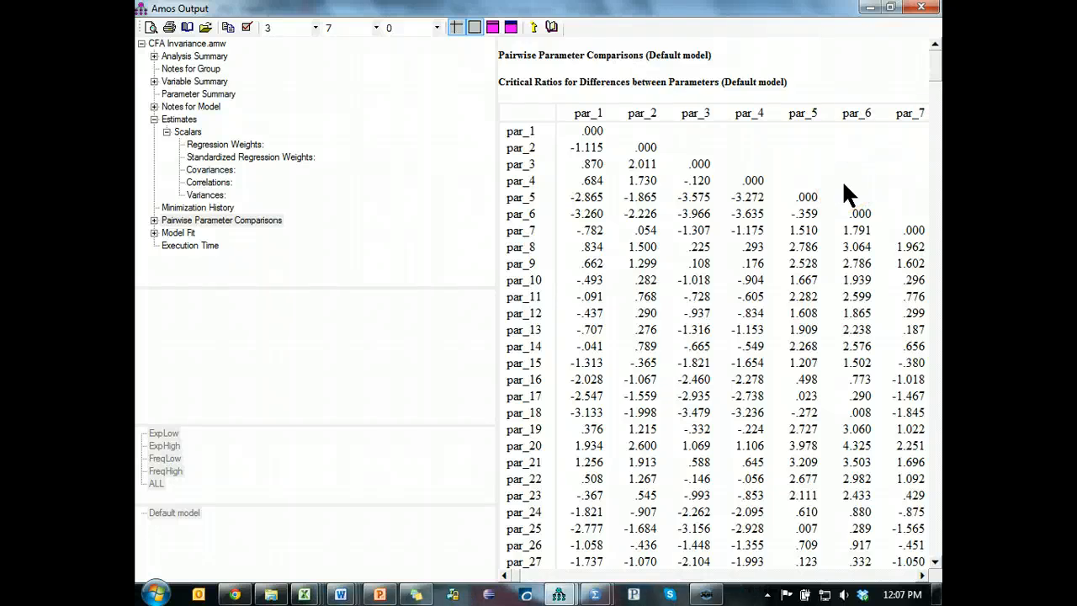
- Paste the critical ratios matrix into cell S2 of the GroupDifferences sheet in Excel and run the group comparison
{"action": "key", "text": "alt+Tab"}
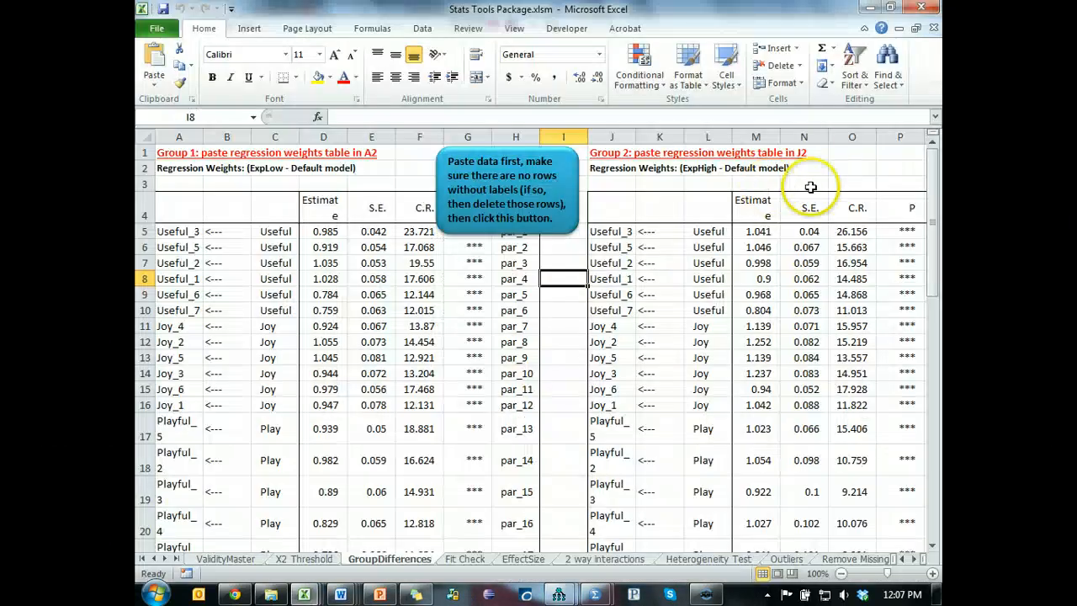
{"action": "left_click", "coordinate": [810, 185]}
{"action": "key", "text": "Up"}
{"action": "key", "text": "Right"}
{"action": "key", "text": "Right"}
{"action": "key", "text": "Right"}
{"action": "key", "text": "Right"}
{"action": "key", "text": "Right"}
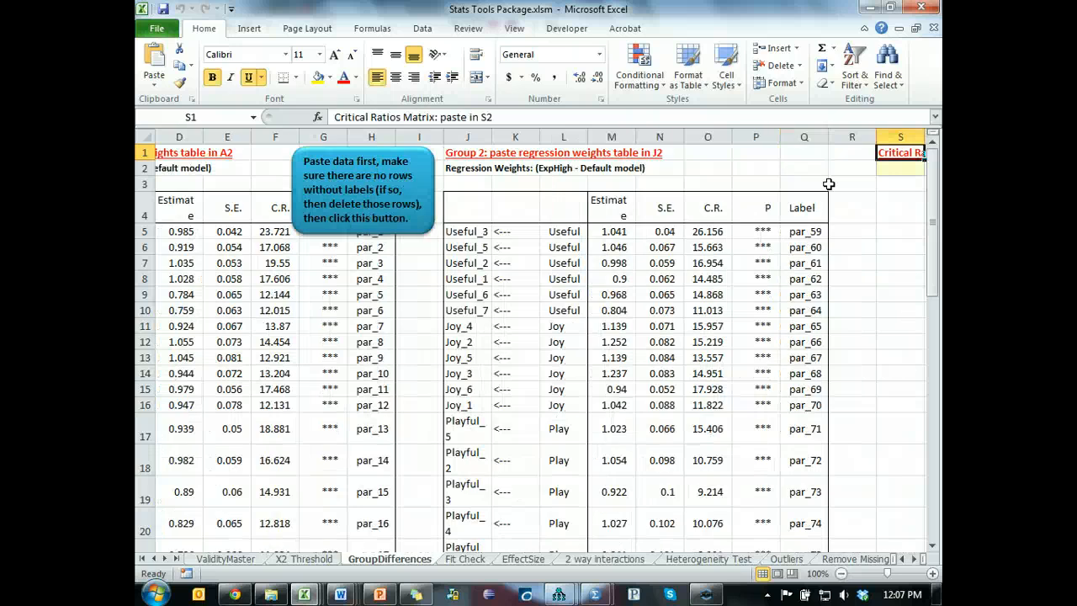
{"action": "key", "text": "Down"}
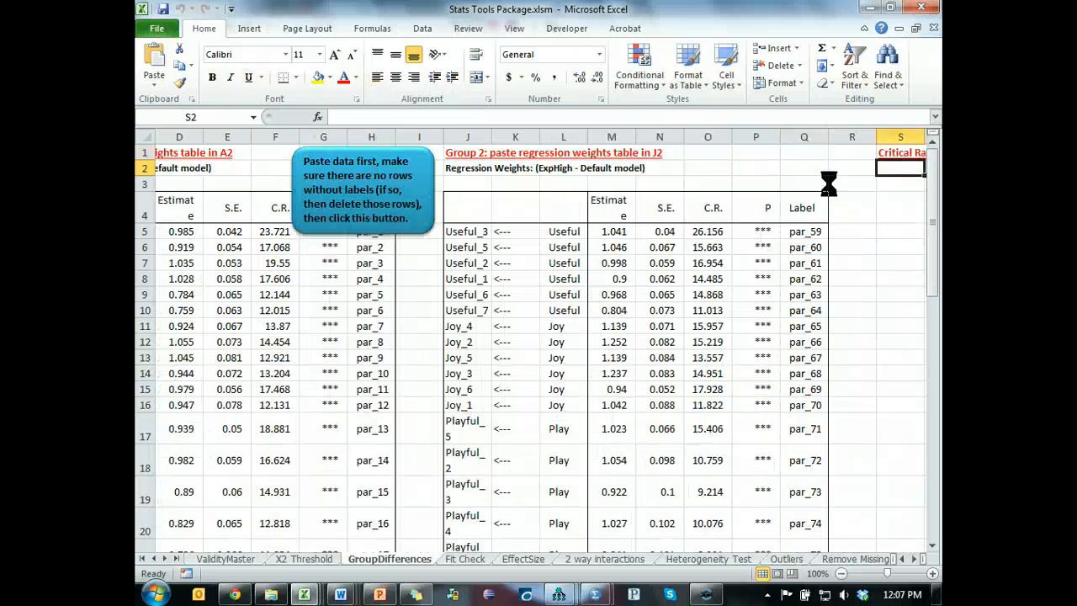
{"action": "left_click", "coordinate": [362, 216]}
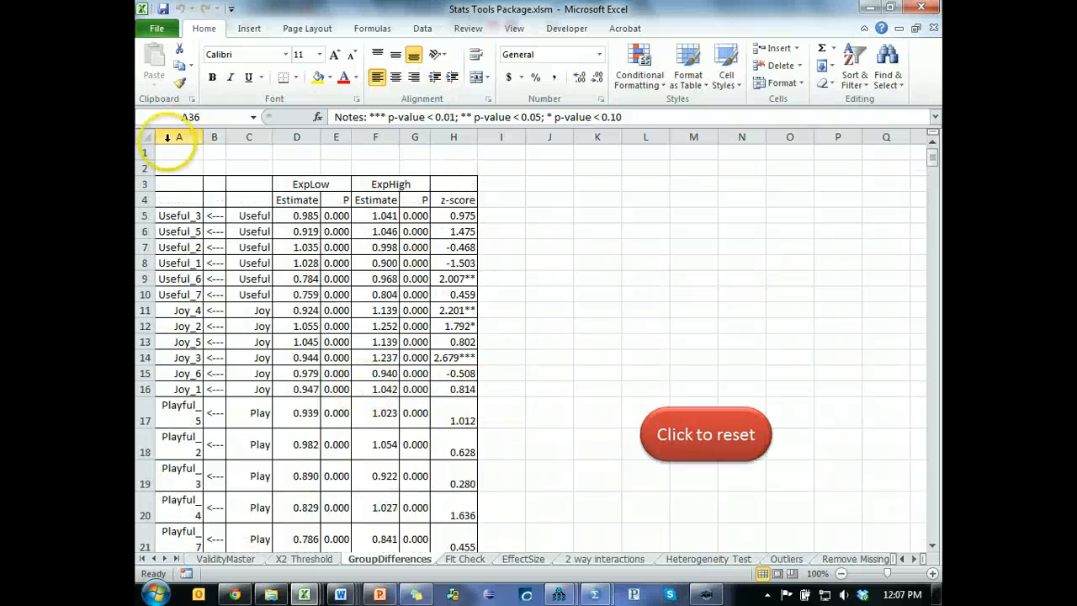
- Widen columns A to H of the results table and autofit the height of all rows
{"action": "left_click_drag", "start_coordinate": [168, 136], "coordinate": [485, 139]}
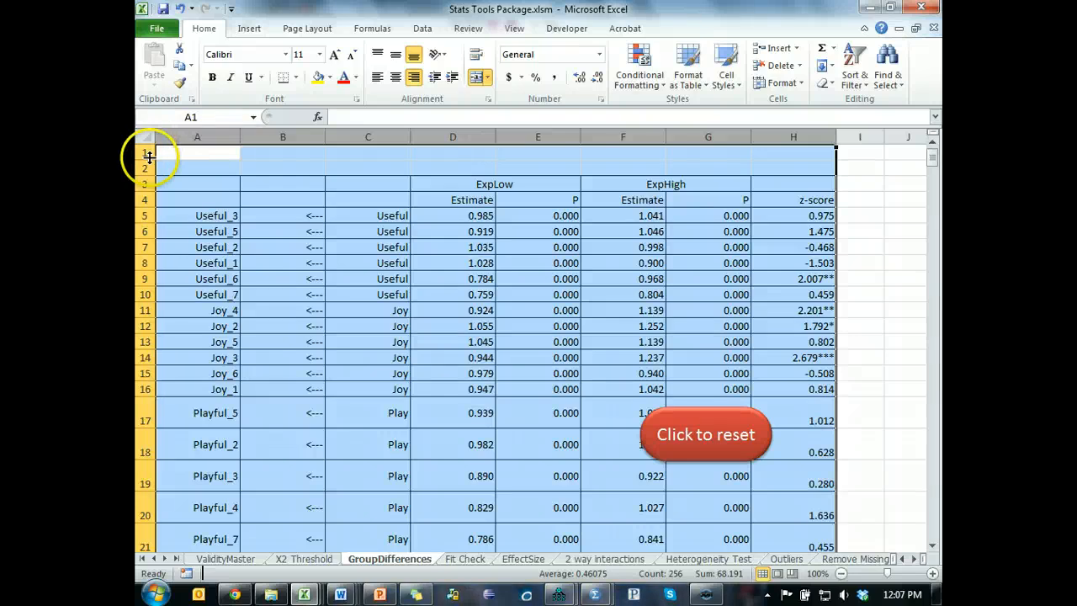
{"action": "scroll", "coordinate": [197, 214], "scroll_direction": "down", "scroll_amount": 10}
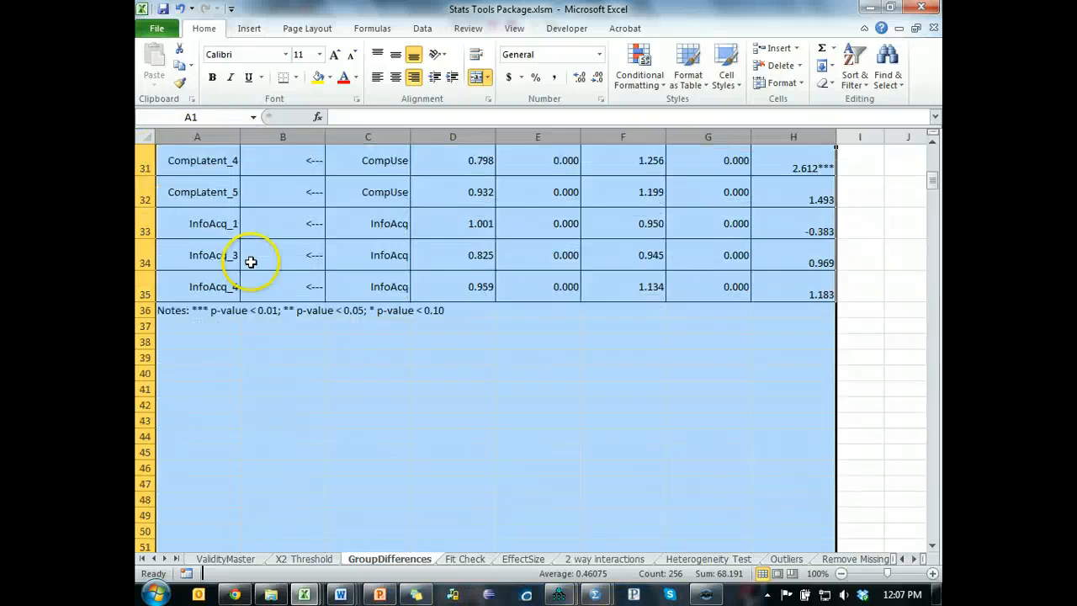
{"action": "scroll", "coordinate": [210, 277], "scroll_direction": "up", "scroll_amount": 2}
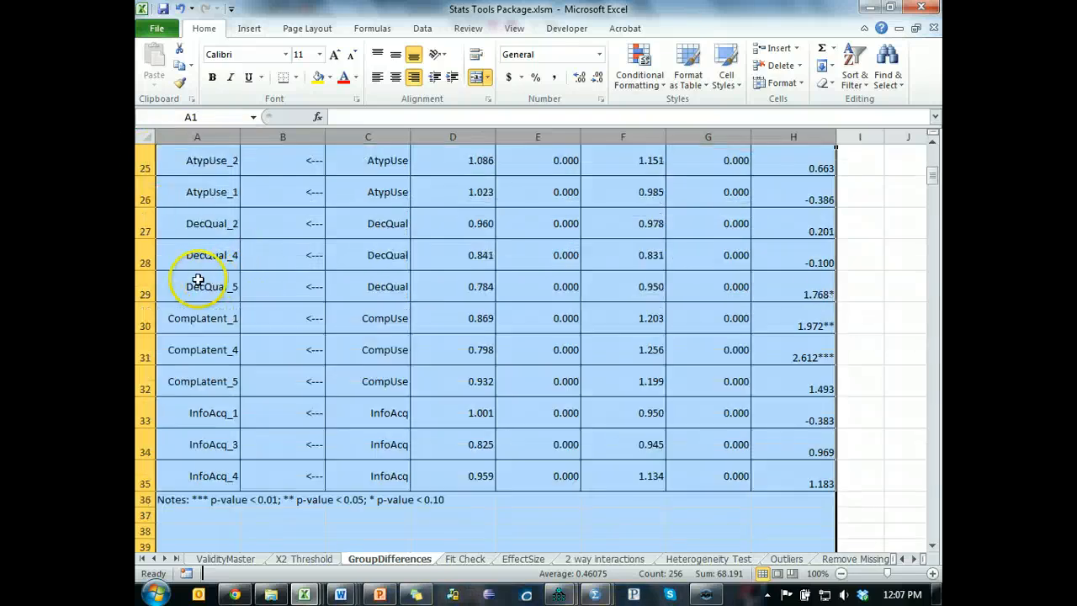
{"action": "double_click", "coordinate": [145, 240]}
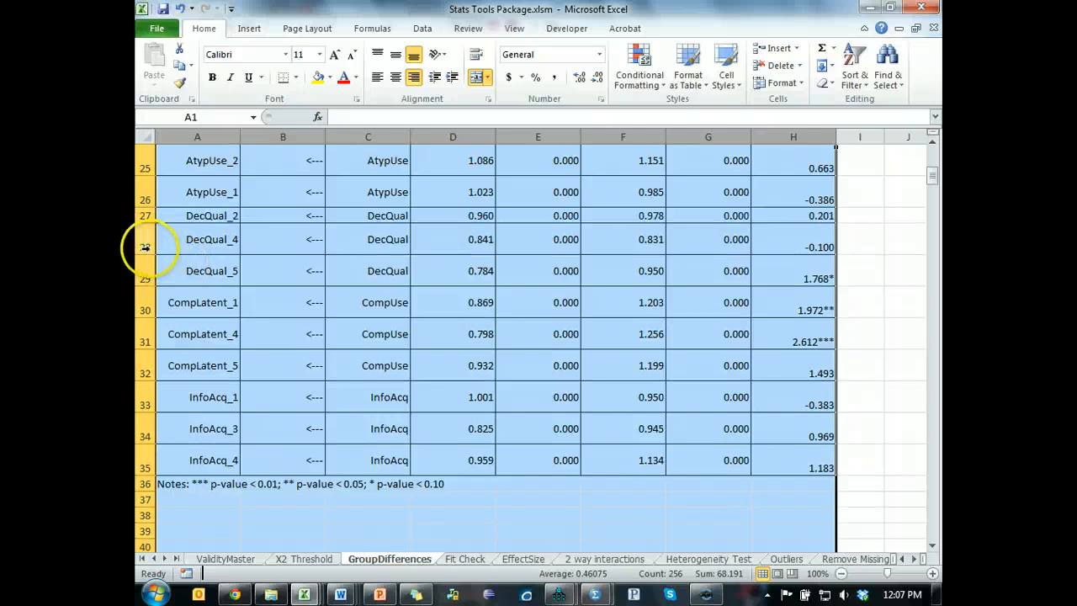
{"action": "left_click", "coordinate": [144, 136]}
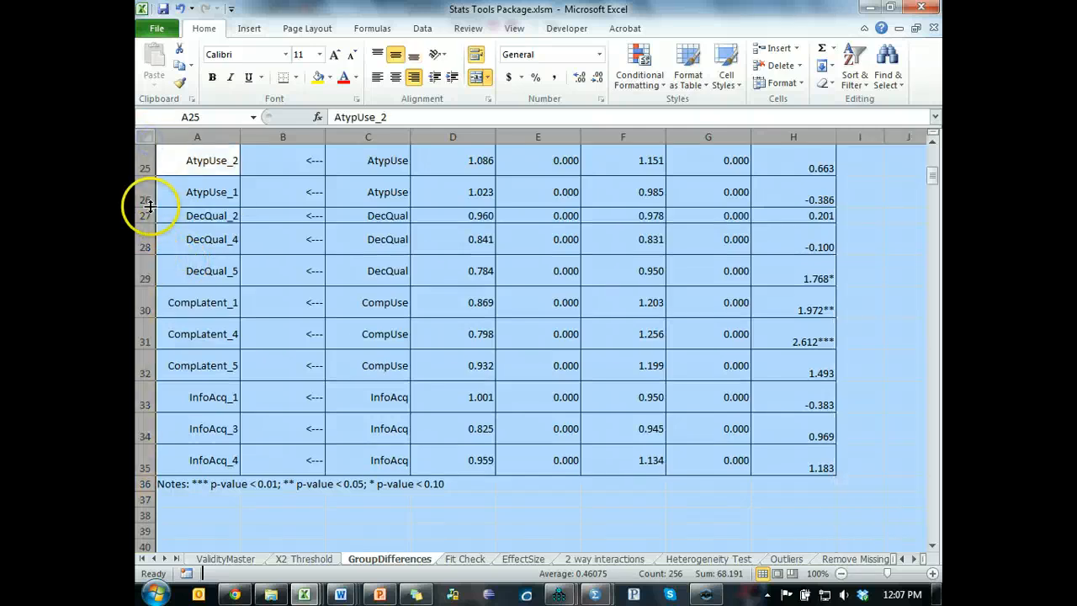
{"action": "double_click", "coordinate": [148, 205]}
{"action": "scroll", "coordinate": [284, 259], "scroll_direction": "up", "scroll_amount": 6}
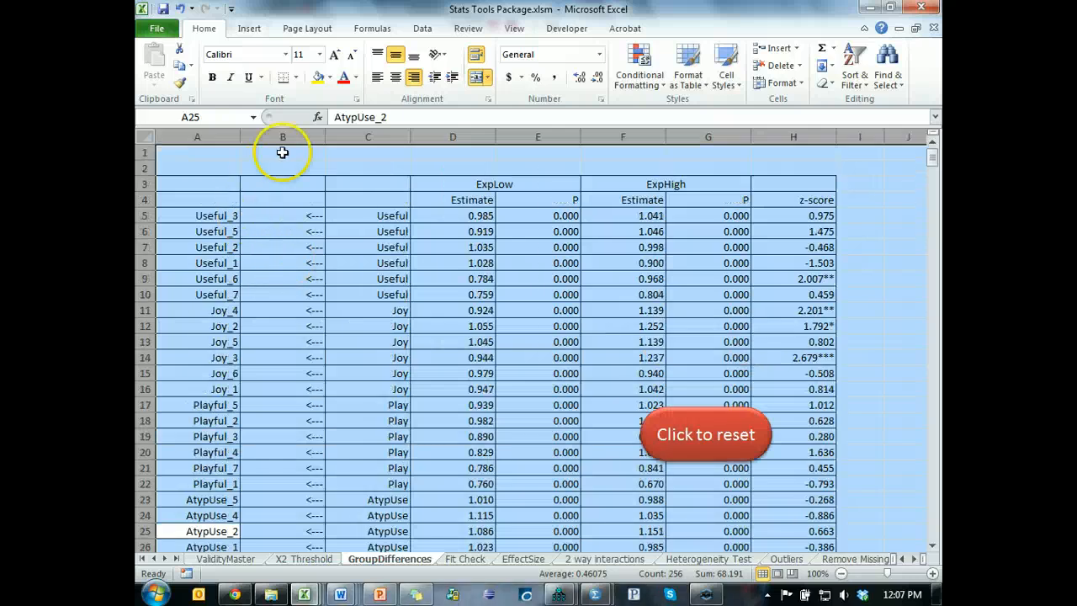
- Autofit the widths of all columns in the results sheet, and narrow column A to just fit the item names
{"action": "double_click", "coordinate": [324, 137]}
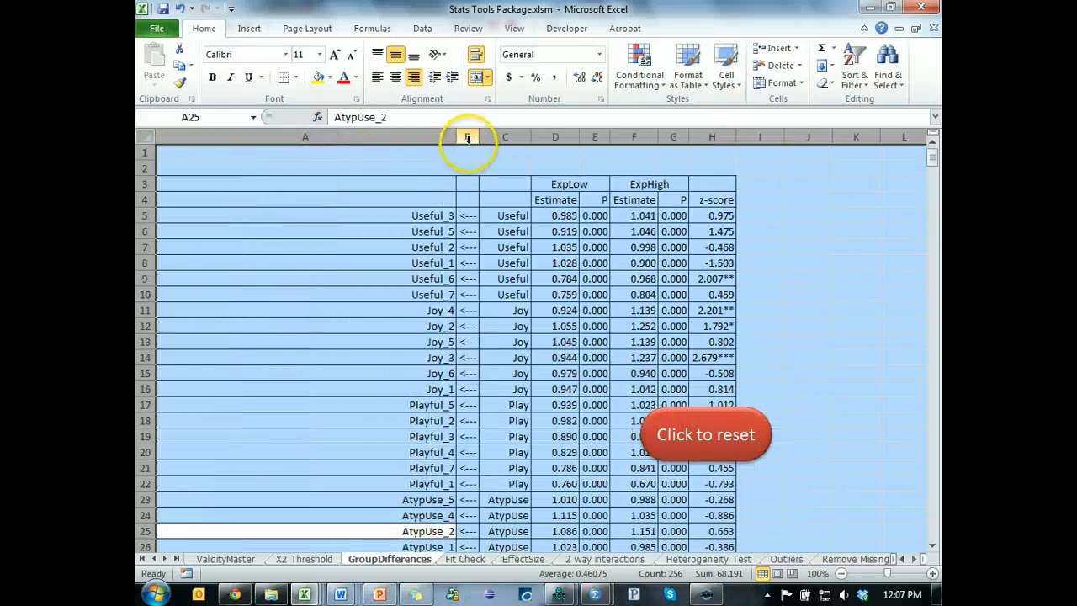
{"action": "left_click", "coordinate": [445, 168]}
{"action": "left_click_drag", "start_coordinate": [454, 136], "coordinate": [261, 137]}
- Review the z-scores and significance notes in the results table, and select the Useful rows A5:H10 for inspection
{"action": "scroll", "coordinate": [314, 222], "scroll_direction": "down", "scroll_amount": 8}
{"action": "scroll", "coordinate": [314, 222], "scroll_direction": "up", "scroll_amount": 8}
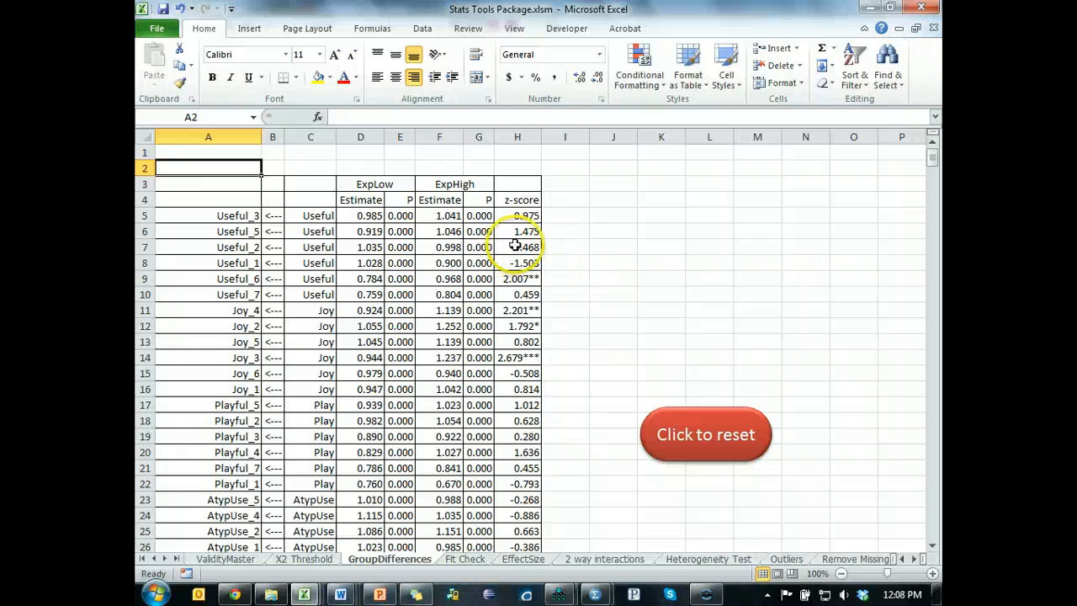
{"action": "scroll", "coordinate": [543, 268], "scroll_direction": "down", "scroll_amount": 6}
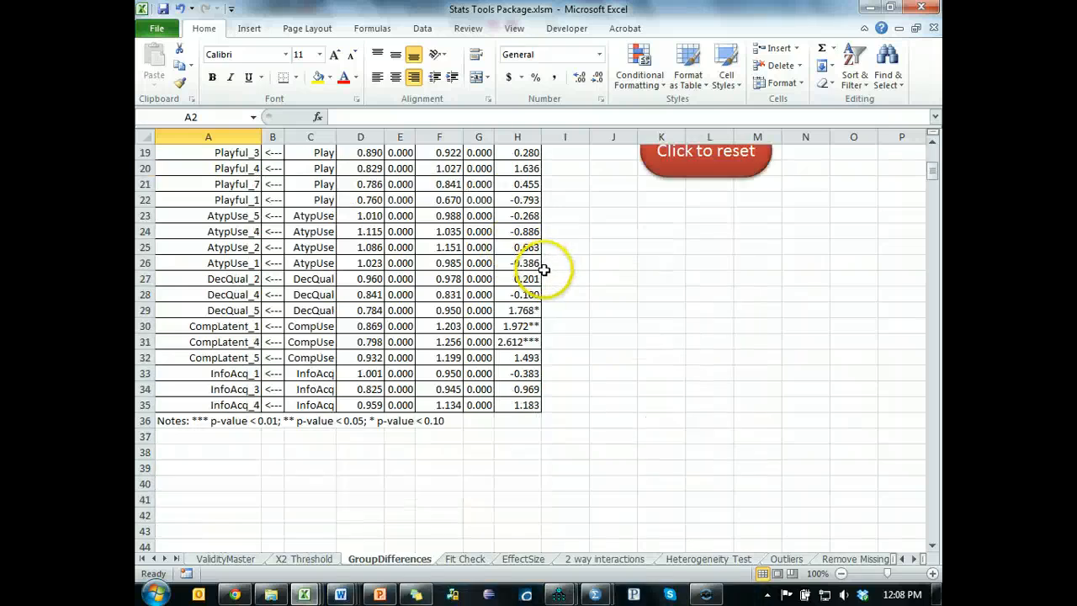
{"action": "scroll", "coordinate": [525, 396], "scroll_direction": "up", "scroll_amount": 6}
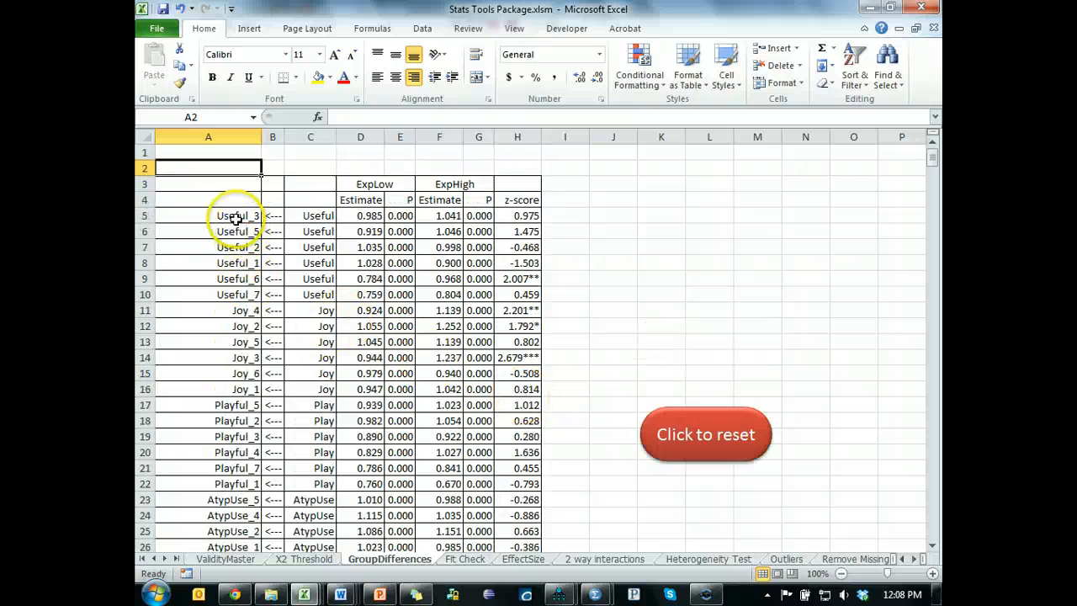
{"action": "left_click_drag", "start_coordinate": [236, 217], "coordinate": [526, 291]}
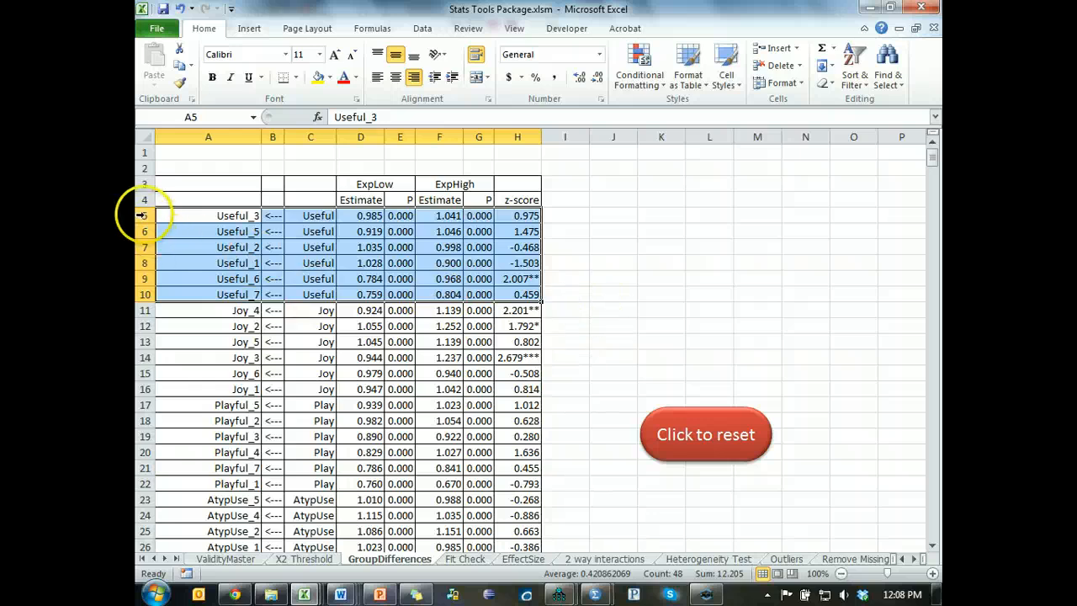
- Examine the z-scores factor by factor, selecting the Useful, Joy, Play, DecQual, CompUse and InfoAcq rows in turn
{"action": "left_click_drag", "start_coordinate": [143, 215], "coordinate": [139, 293]}
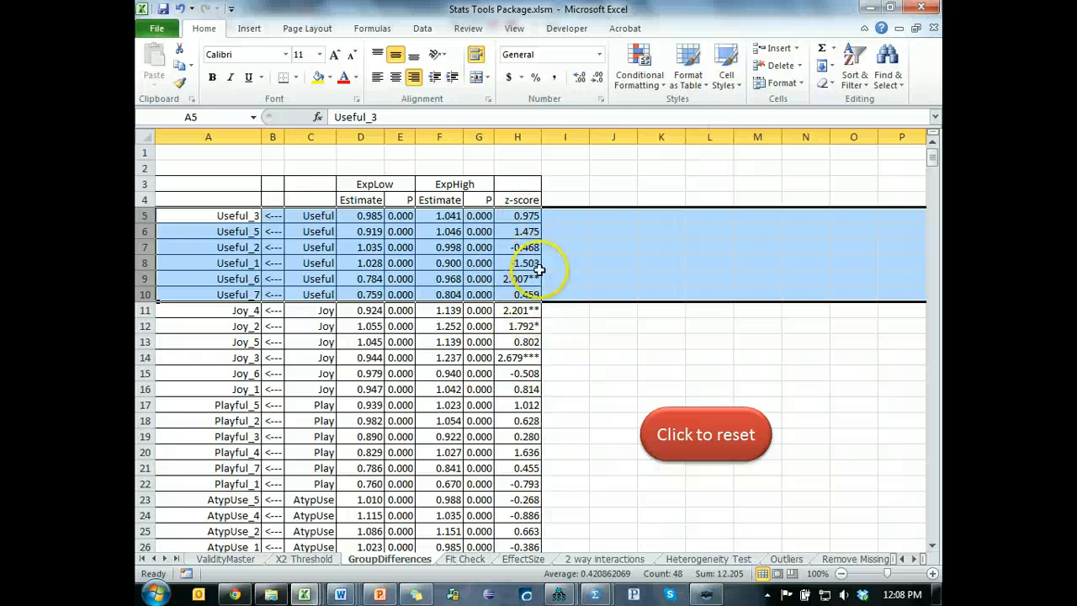
{"action": "left_click_drag", "start_coordinate": [141, 309], "coordinate": [140, 389]}
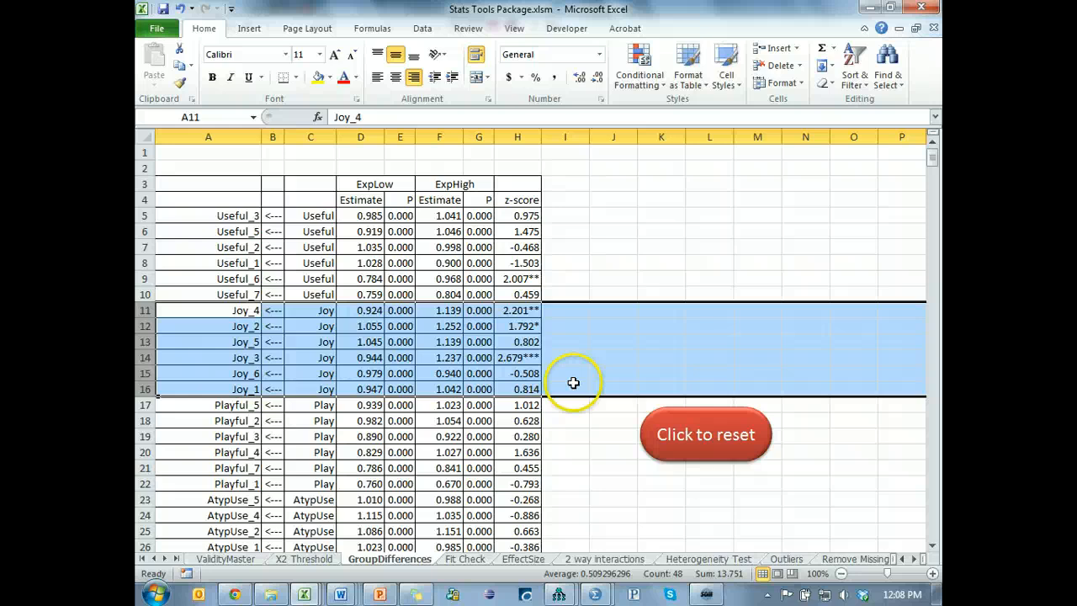
{"action": "scroll", "coordinate": [530, 377], "scroll_direction": "down", "scroll_amount": 4}
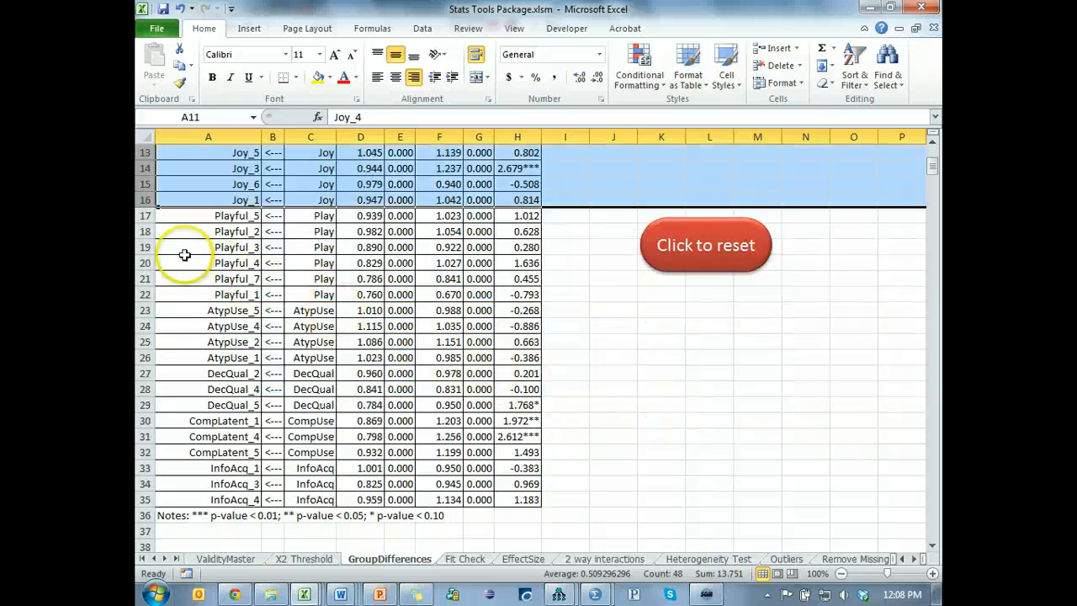
{"action": "left_click_drag", "start_coordinate": [141, 215], "coordinate": [139, 290]}
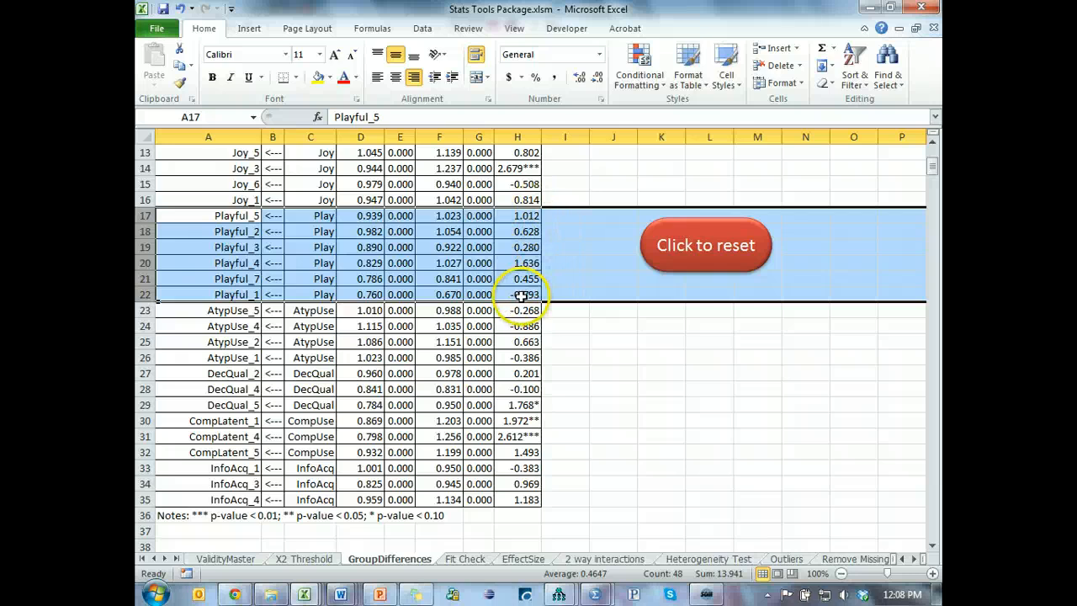
{"action": "left_click_drag", "start_coordinate": [144, 310], "coordinate": [142, 403]}
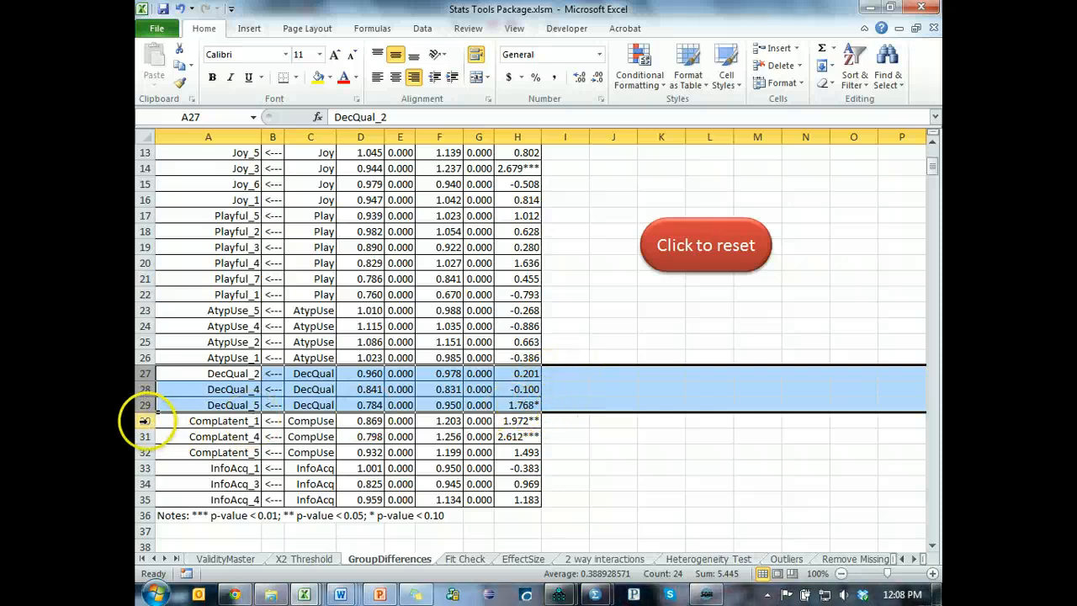
{"action": "left_click_drag", "start_coordinate": [143, 420], "coordinate": [143, 453]}
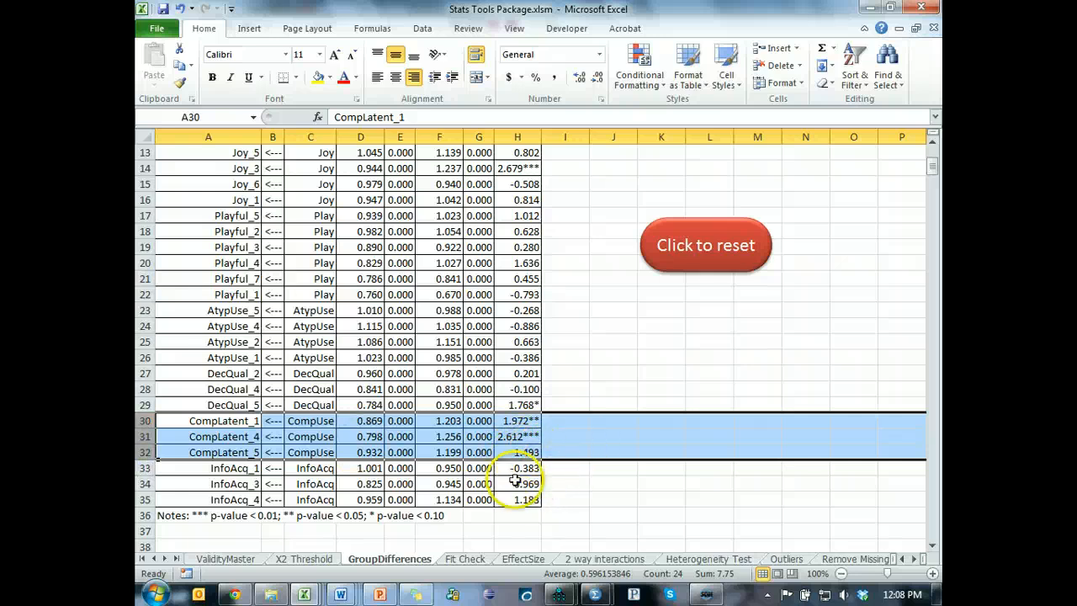
{"action": "left_click_drag", "start_coordinate": [142, 468], "coordinate": [143, 499]}
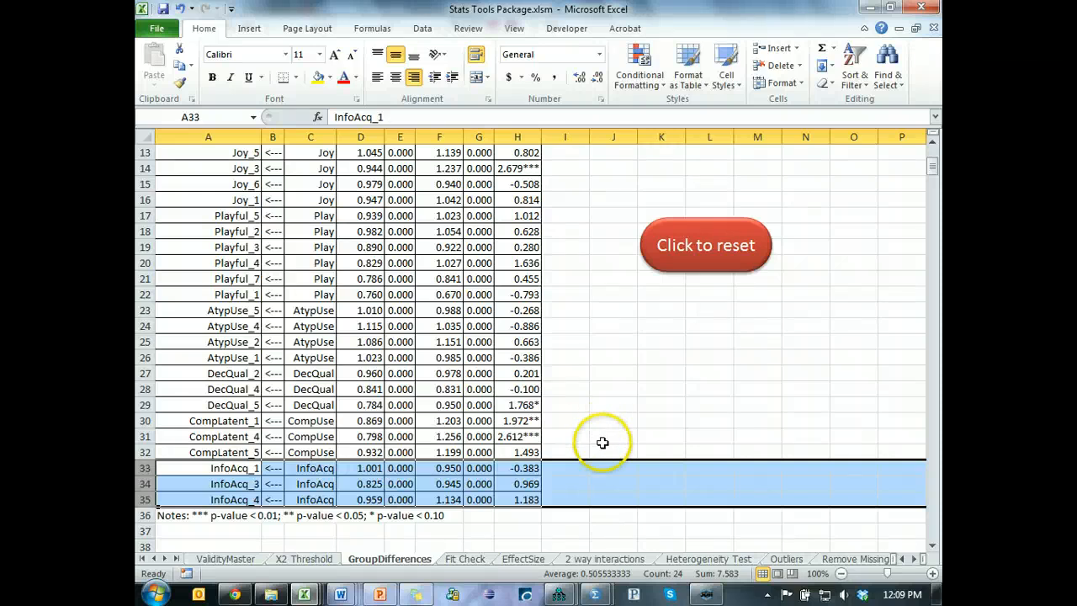
- Recheck the z-score of DecQual_5 in H29 and the CompUse items in rows 30 to 32
{"action": "key", "text": "alt+p"}
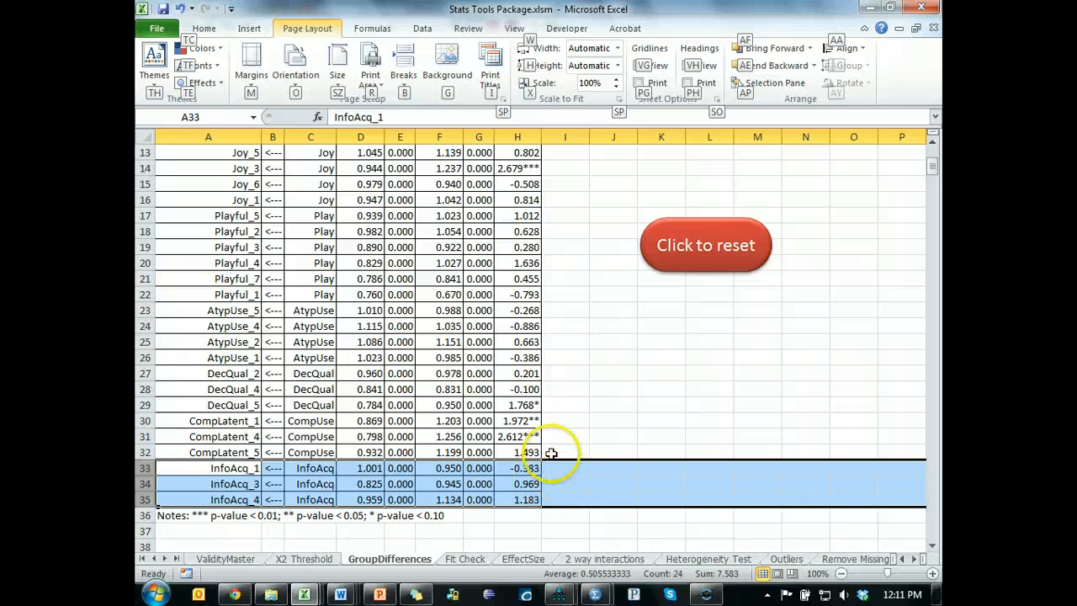
{"action": "left_click", "coordinate": [521, 377]}
{"action": "left_click", "coordinate": [529, 408]}
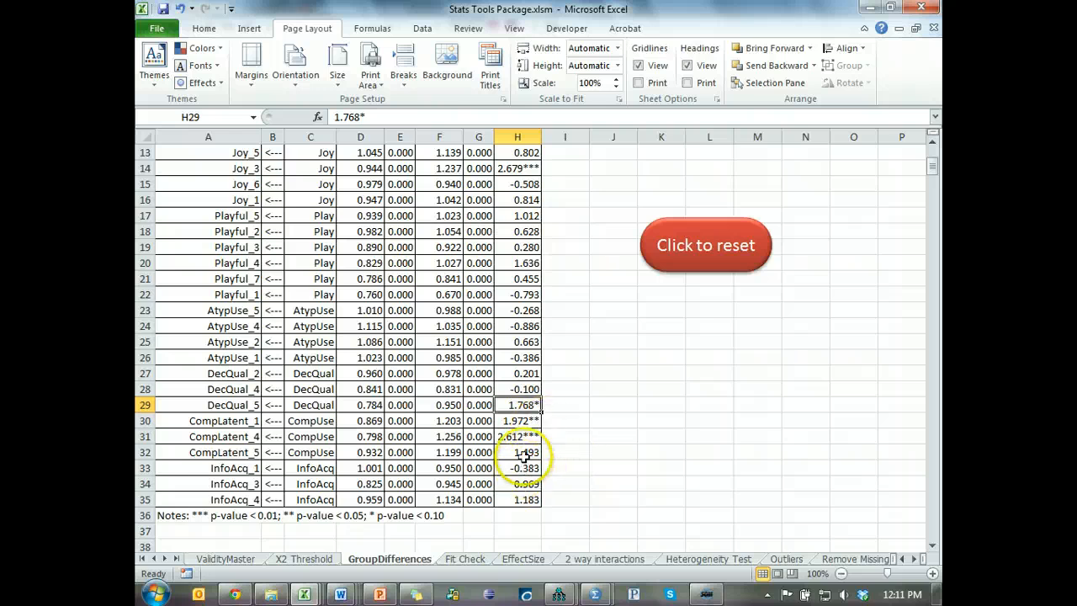
{"action": "left_click_drag", "start_coordinate": [145, 421], "coordinate": [144, 451]}
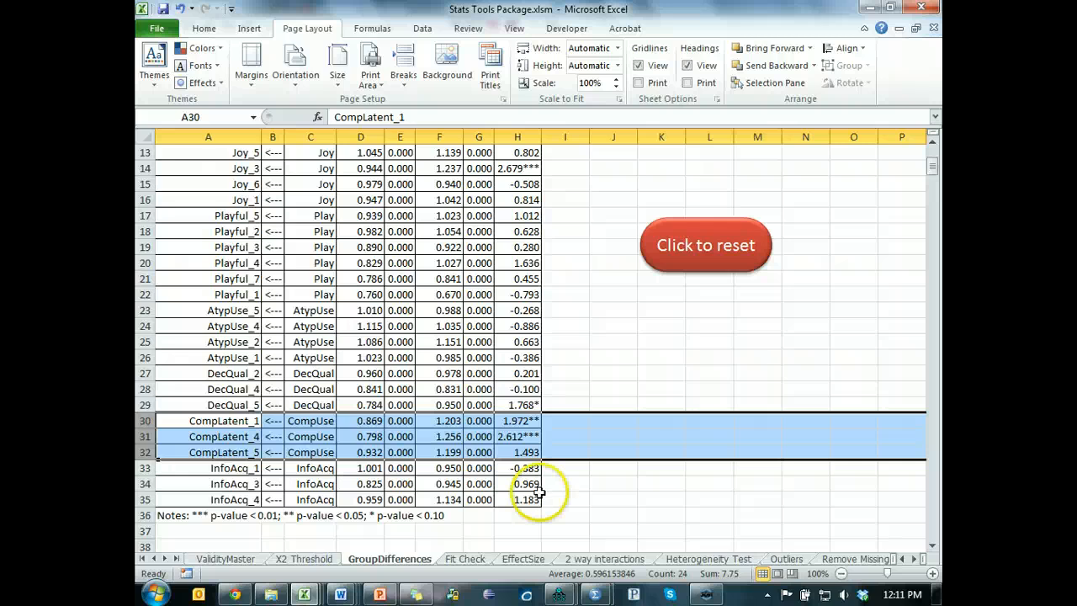
- Reset the GroupDifferences sheet and switch to the Amos Output window
{"action": "scroll", "coordinate": [589, 412], "scroll_direction": "up", "scroll_amount": 4}
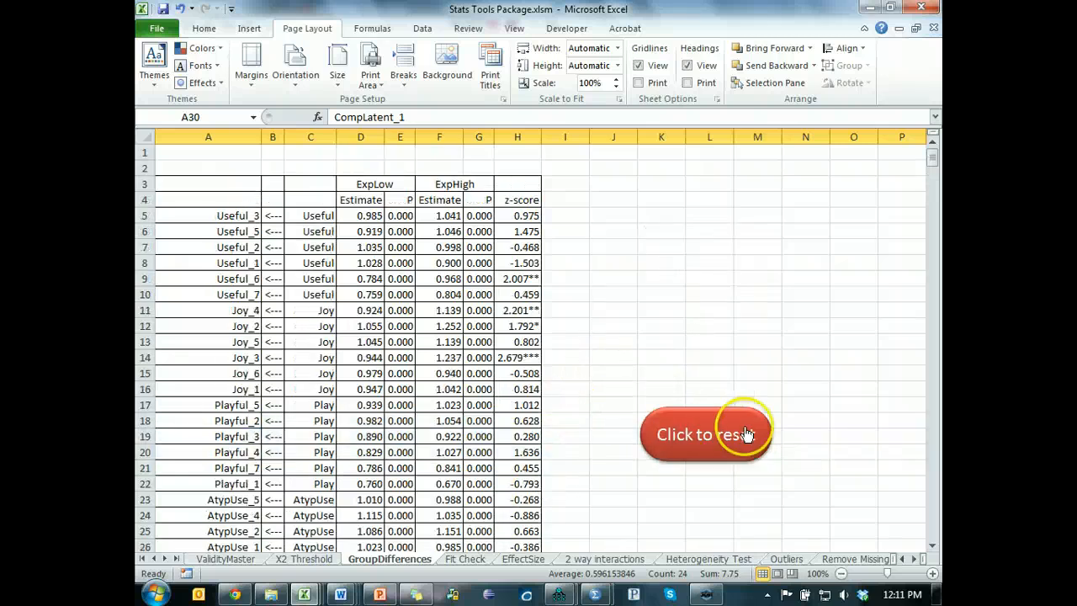
{"action": "left_click", "coordinate": [706, 434]}
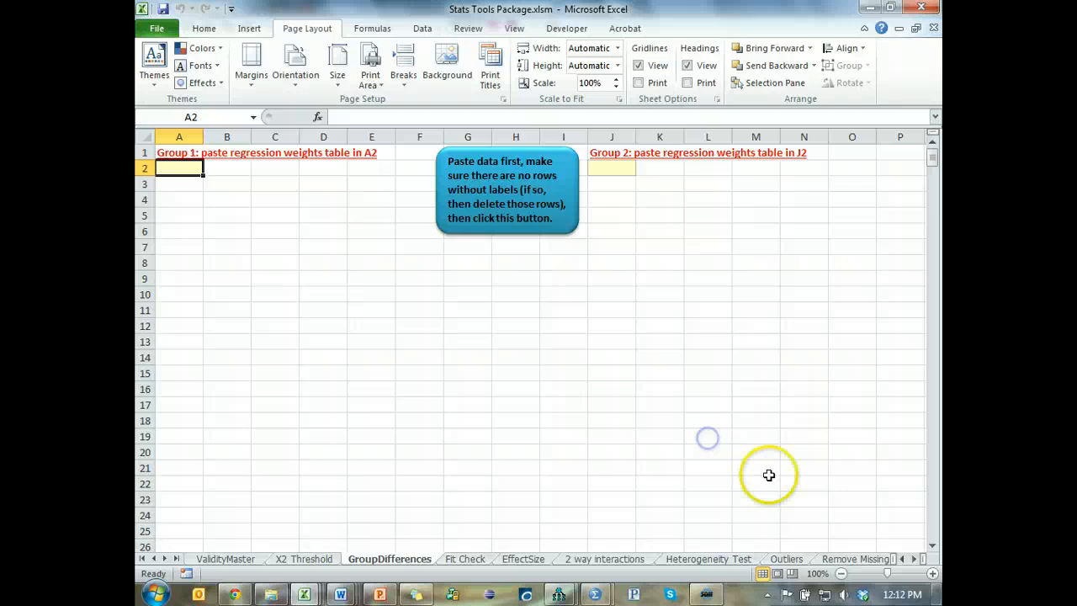
{"action": "key", "text": "alt+Tab"}
{"action": "key", "text": "Tab"}
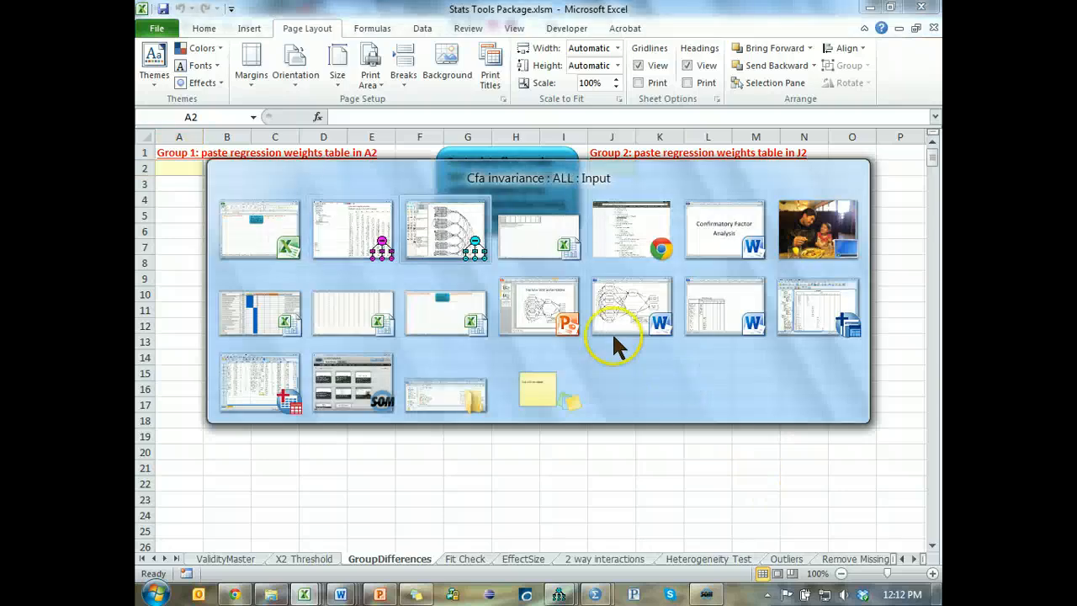
{"action": "left_click", "coordinate": [463, 238]}
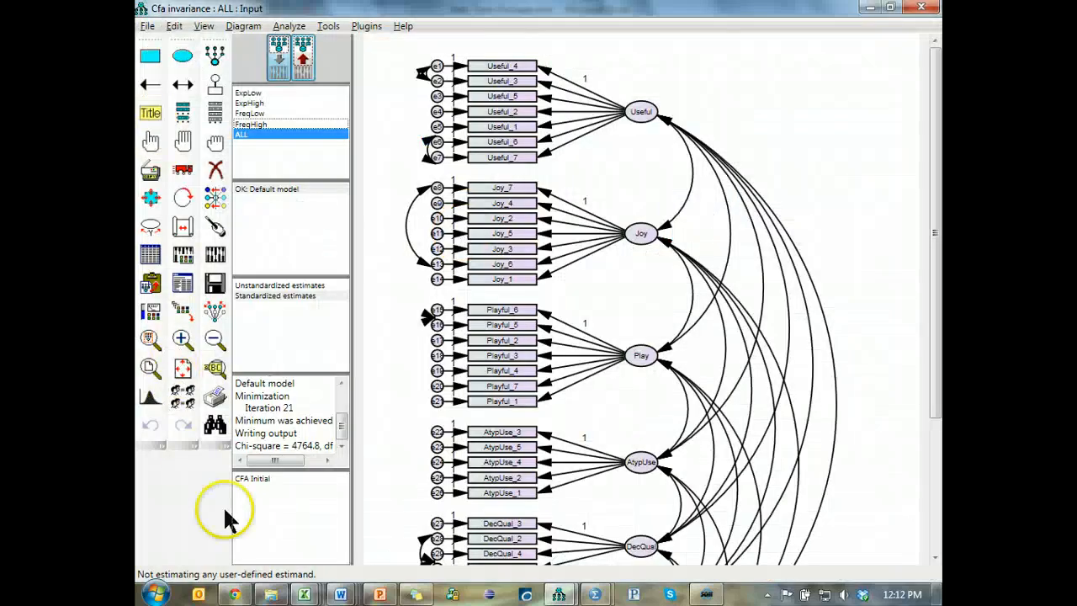
{"action": "key", "text": "alt+Tab"}
{"action": "left_click", "coordinate": [505, 228]}
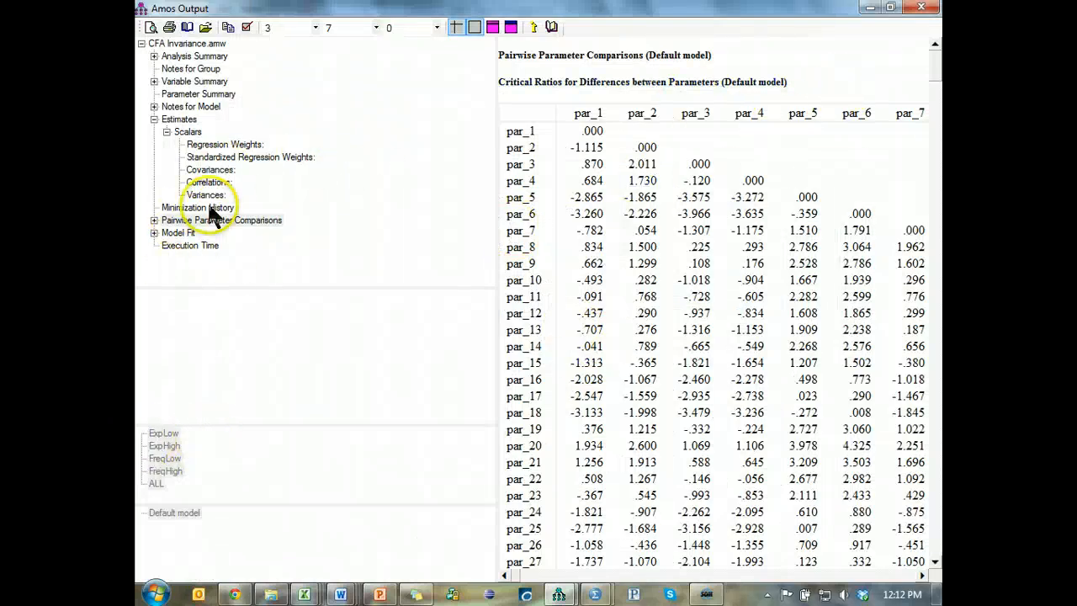
- Copy the FreqLow regression weights table from Amos Output and paste it into cell A2 of the GroupDifferences sheet in Excel
{"action": "left_click", "coordinate": [227, 144]}
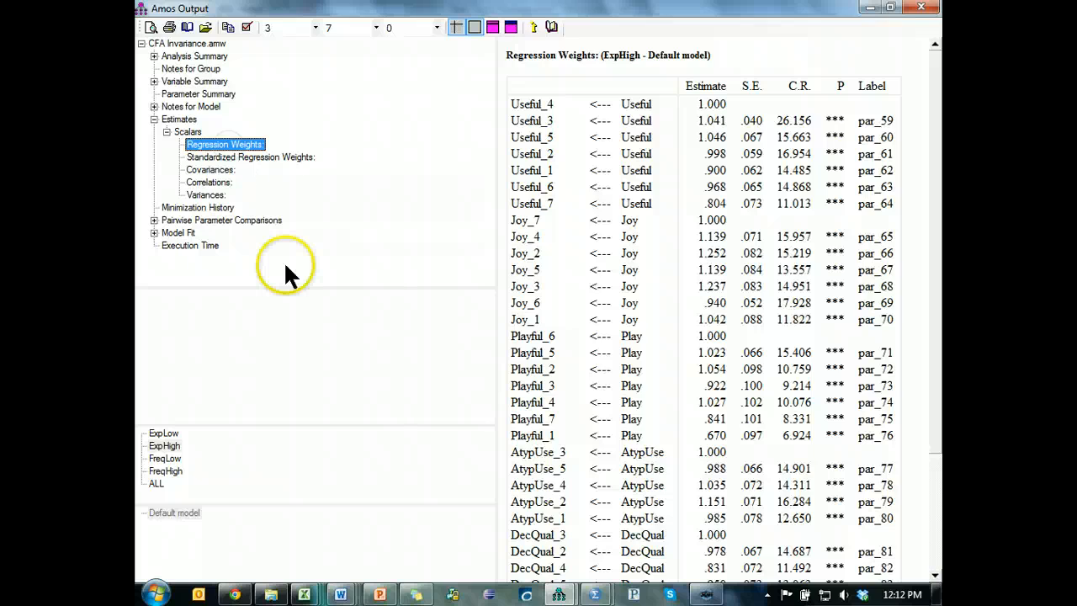
{"action": "left_click", "coordinate": [166, 458]}
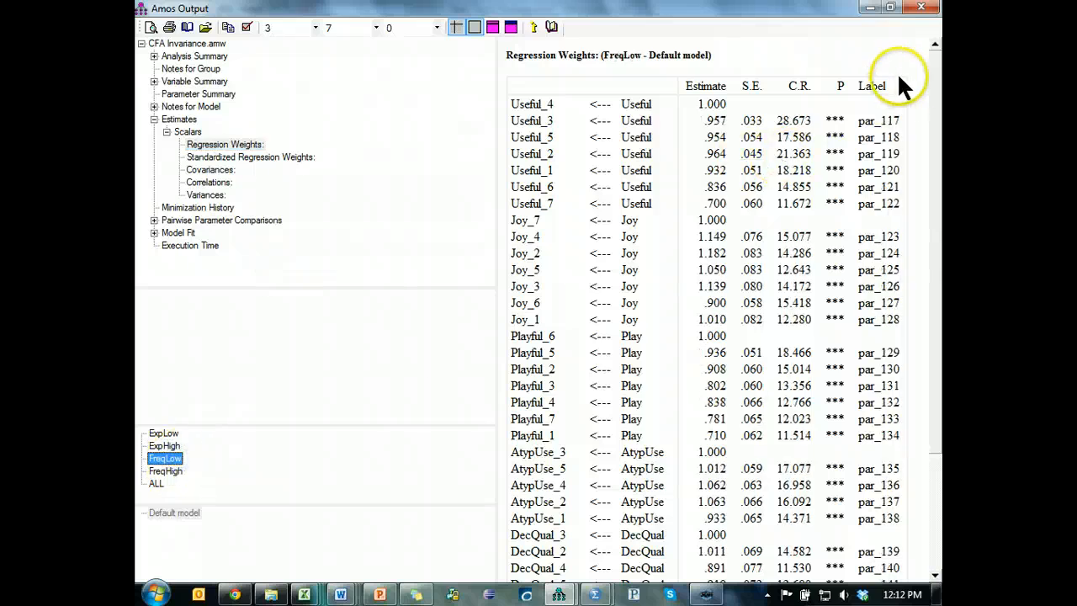
{"action": "right_click", "coordinate": [919, 89]}
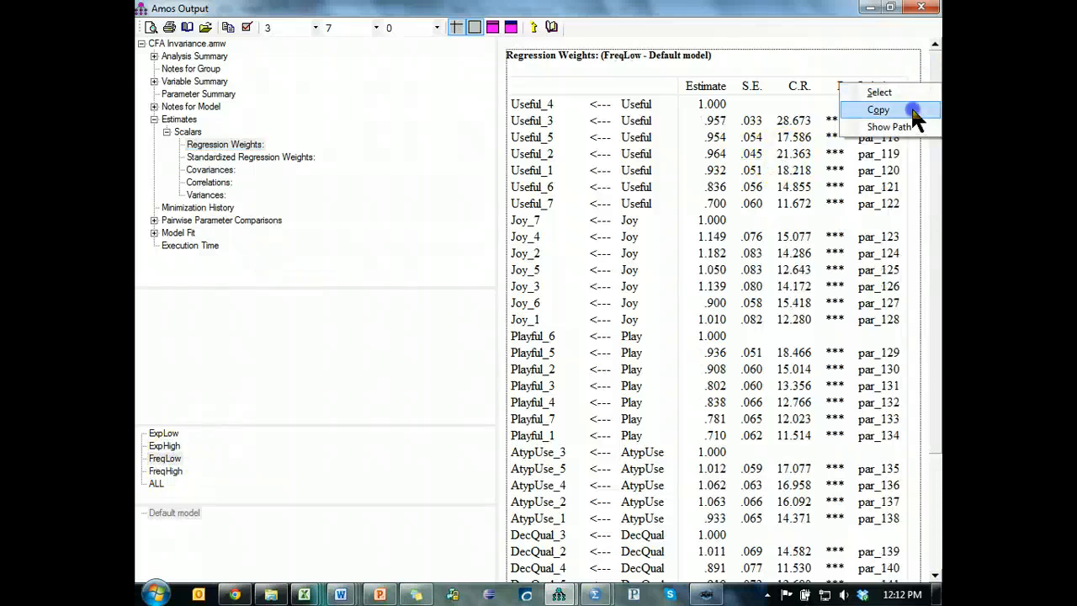
{"action": "left_click", "coordinate": [915, 110]}
{"action": "key", "text": "alt+Tab"}
{"action": "left_click", "coordinate": [370, 335]}
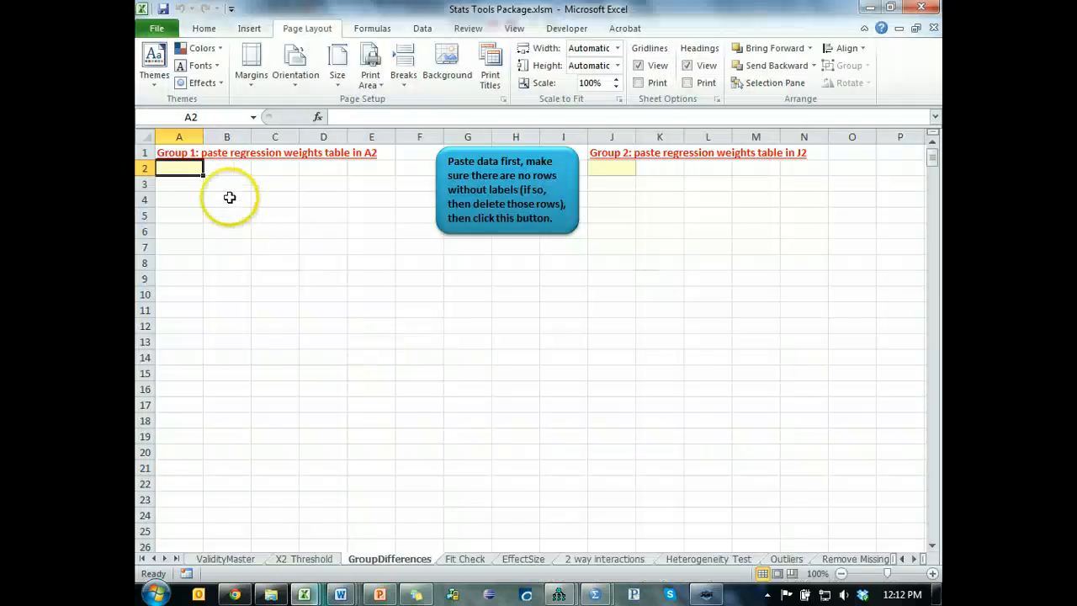
{"action": "key", "text": "ctrl+v"}
- Copy the FreqHigh regression weights table from Amos Output and paste it into cell J2 of the GroupDifferences sheet in Excel
{"action": "key", "text": "alt+Tab"}
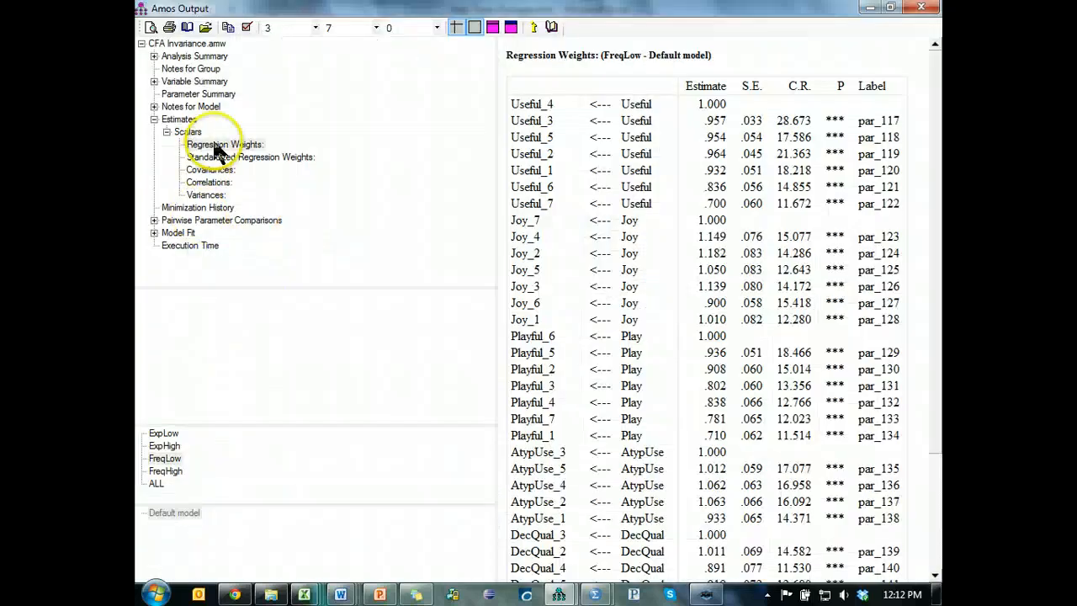
{"action": "left_click", "coordinate": [160, 470]}
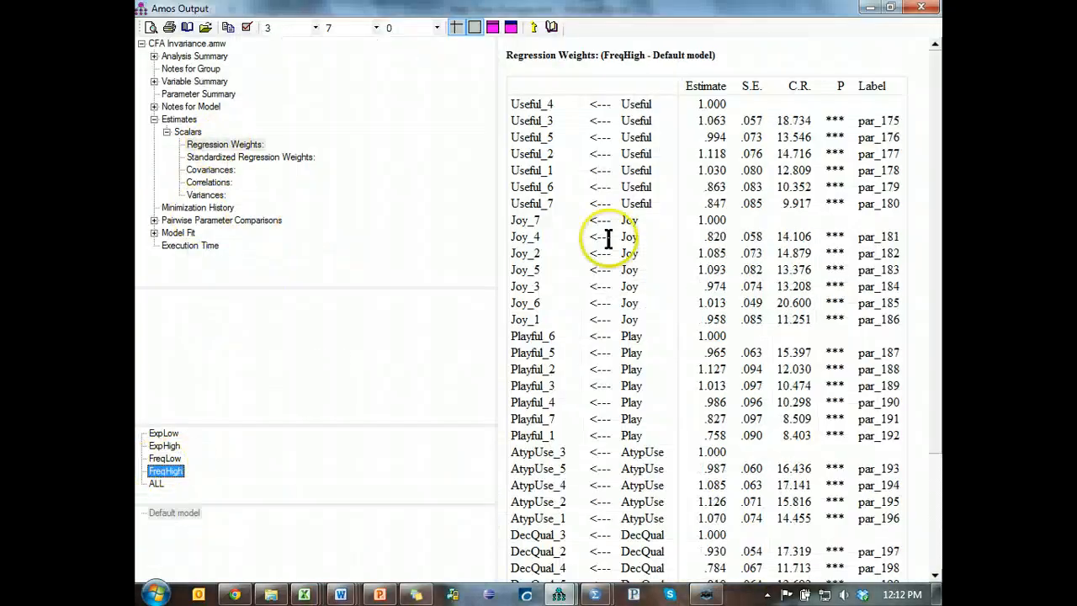
{"action": "left_click", "coordinate": [915, 89]}
{"action": "right_click", "coordinate": [916, 89]}
{"action": "left_click", "coordinate": [883, 108]}
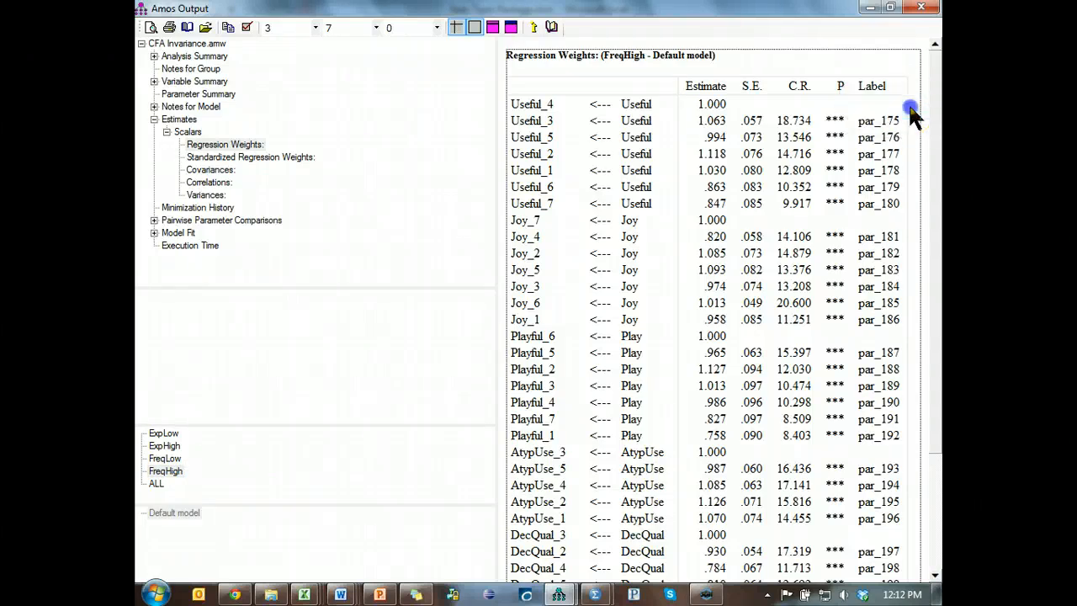
{"action": "key", "text": "alt+Tab"}
{"action": "left_click", "coordinate": [628, 167]}
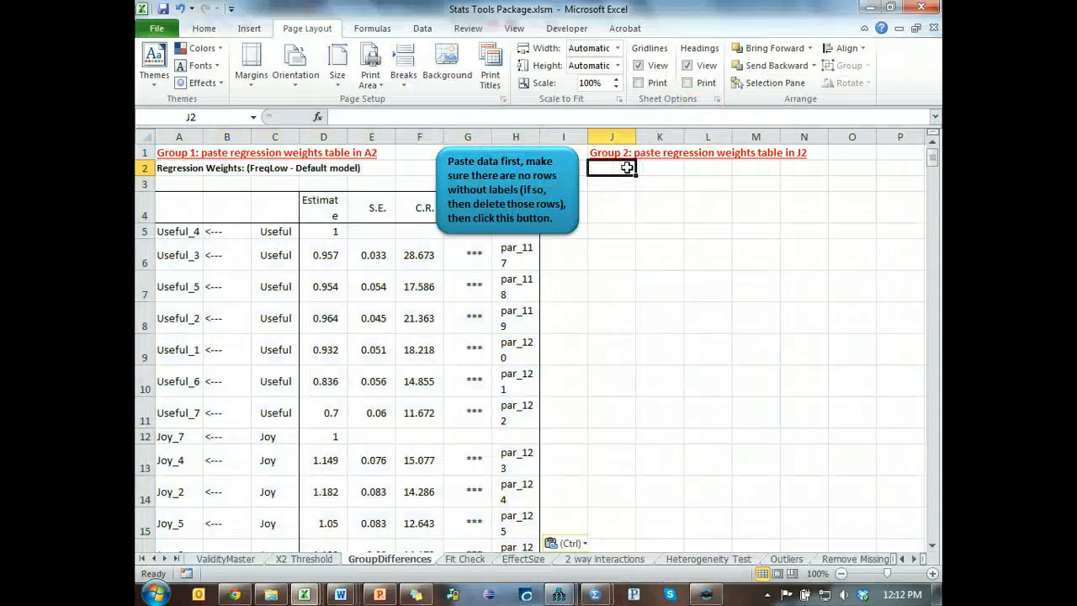
{"action": "key", "text": "ctrl+v"}
- Delete the unlabelled rows for Useful_4, Joy_7, Playful_6, AtypUse_3, DecQual_3, CompLatent_3 and InfoAcq_2 from both pasted tables
{"action": "left_click", "coordinate": [139, 231]}
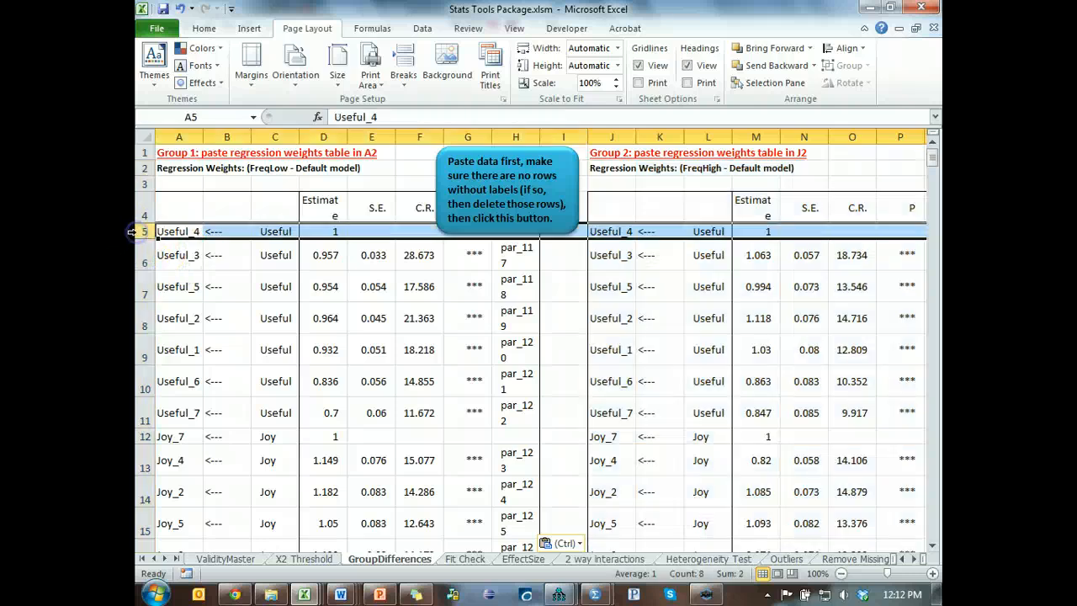
{"action": "left_click", "coordinate": [137, 436], "text": "ctrl"}
{"action": "scroll", "coordinate": [137, 492], "scroll_direction": "down", "scroll_amount": 2}
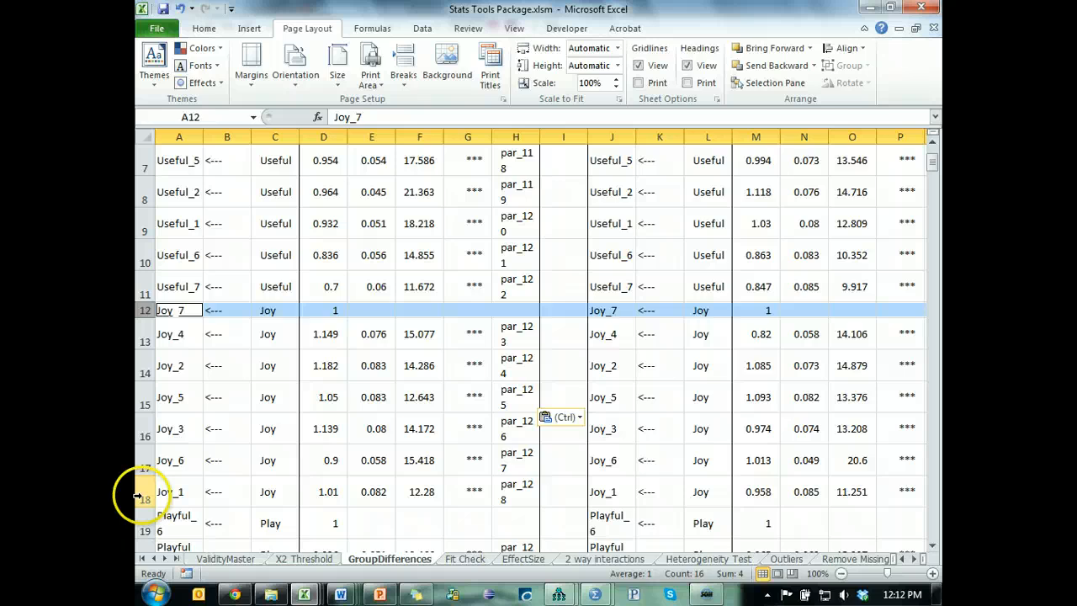
{"action": "scroll", "coordinate": [139, 455], "scroll_direction": "down", "scroll_amount": 2}
{"action": "left_click", "coordinate": [138, 351], "text": "ctrl"}
{"action": "scroll", "coordinate": [143, 374], "scroll_direction": "down", "scroll_amount": 2}
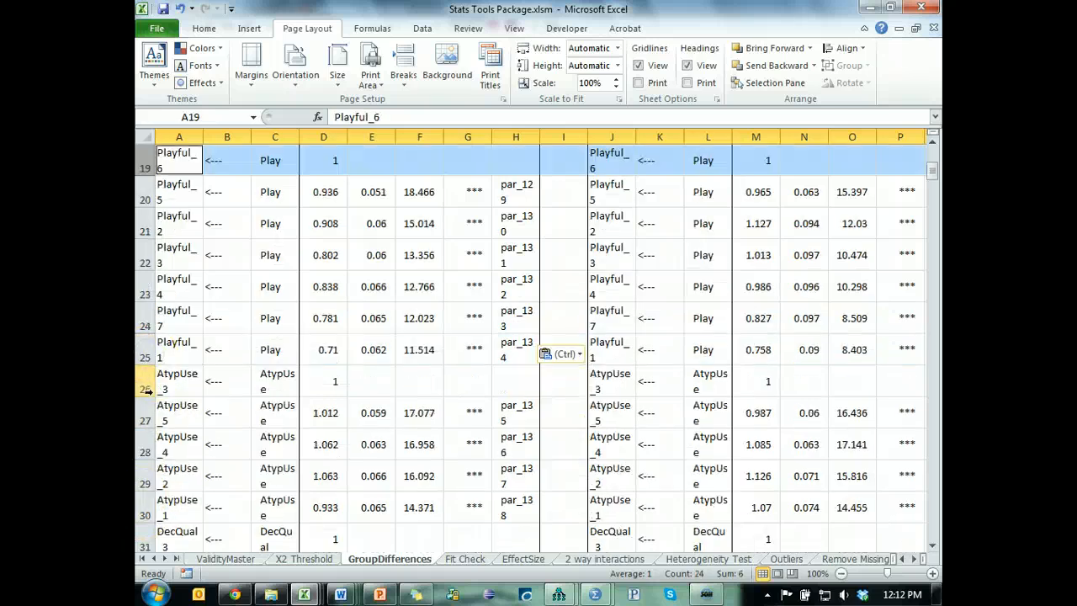
{"action": "left_click", "coordinate": [145, 383], "text": "ctrl"}
{"action": "scroll", "coordinate": [145, 383], "scroll_direction": "down", "scroll_amount": 2}
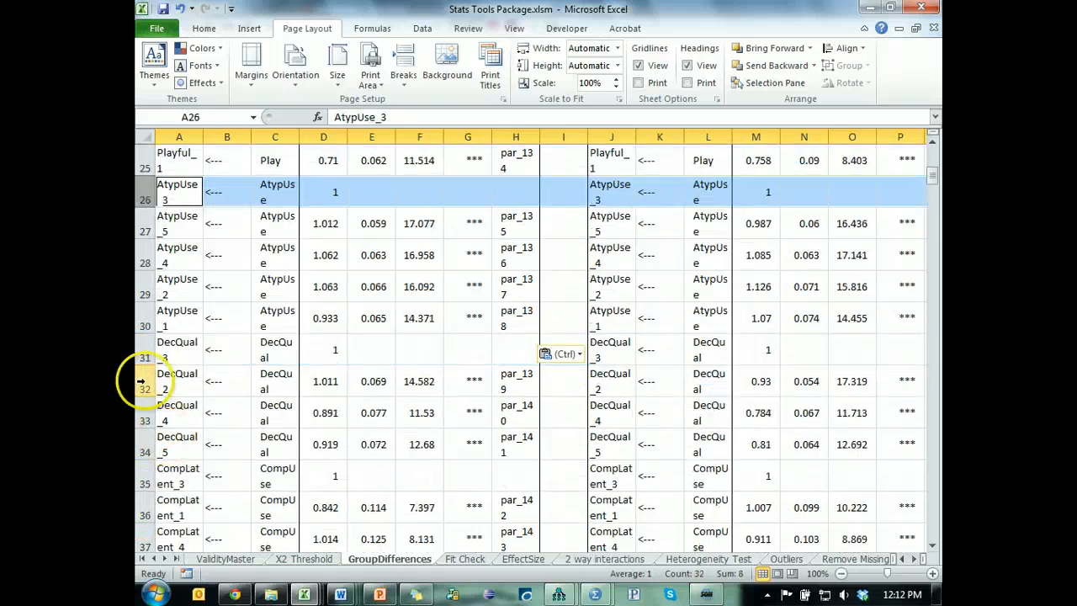
{"action": "left_click", "coordinate": [136, 348], "text": "ctrl"}
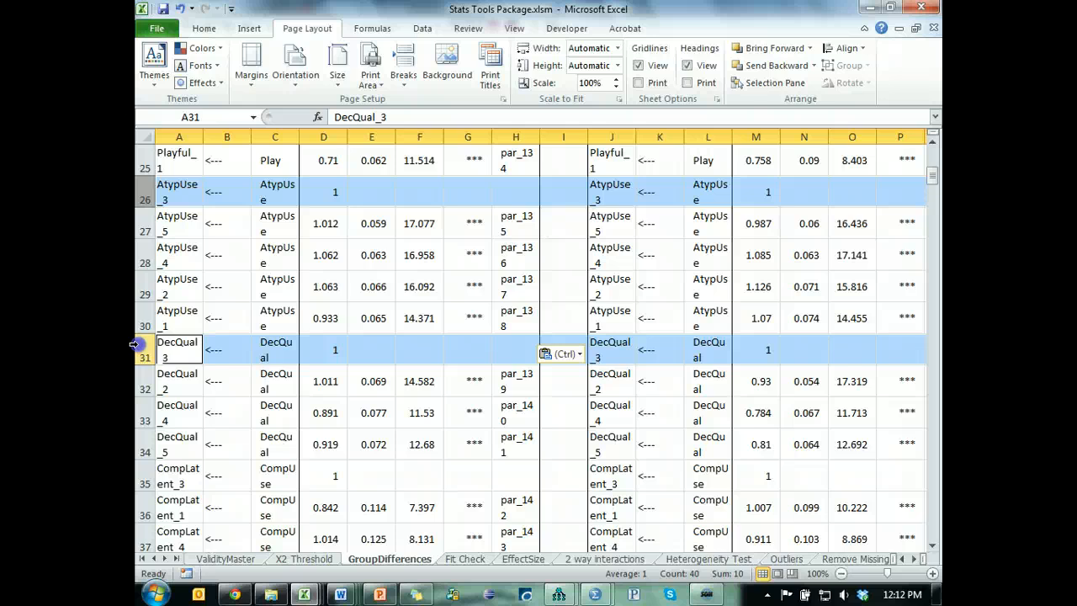
{"action": "left_click", "coordinate": [138, 475], "text": "ctrl"}
{"action": "scroll", "coordinate": [140, 413], "scroll_direction": "down", "scroll_amount": 4}
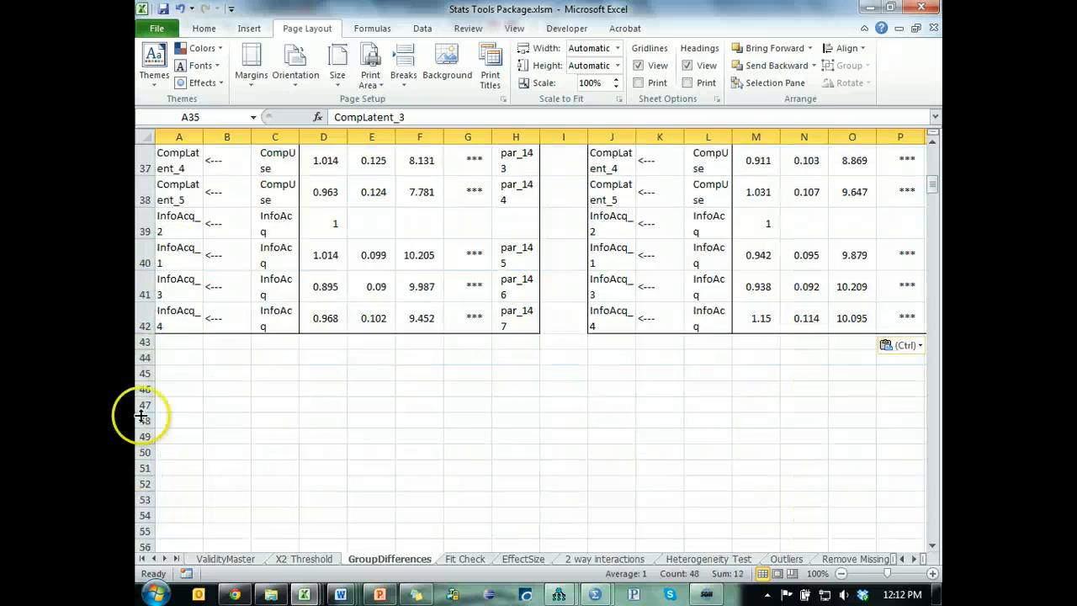
{"action": "left_click", "coordinate": [143, 224], "text": "ctrl"}
{"action": "scroll", "coordinate": [663, 367], "scroll_direction": "up", "scroll_amount": 12}
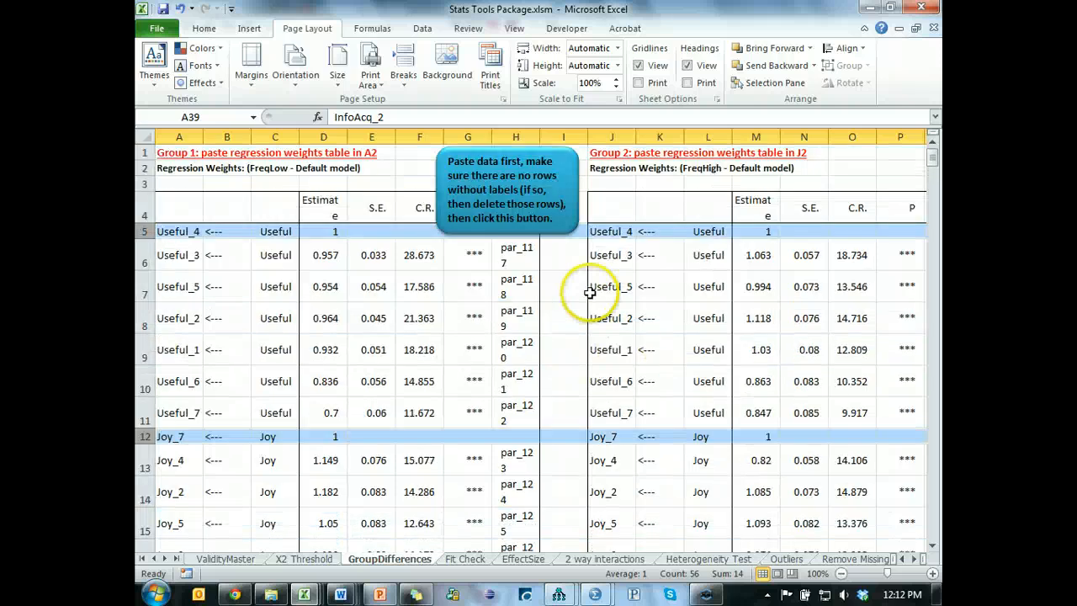
{"action": "key", "text": "ctrl+minus"}
{"action": "scroll", "coordinate": [524, 351], "scroll_direction": "down", "scroll_amount": 10}
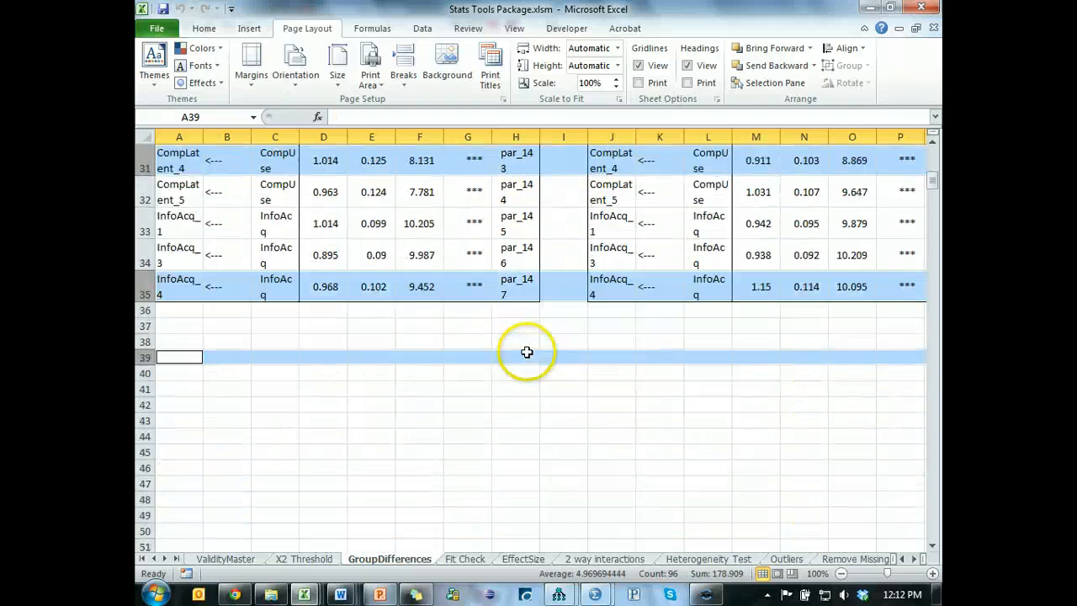
{"action": "scroll", "coordinate": [524, 352], "scroll_direction": "up", "scroll_amount": 10}
{"action": "left_click", "coordinate": [644, 208]}
- Copy the critical ratios matrix from the pairwise parameter comparisons in Amos Output and return to the GroupDifferences sheet in Excel
{"action": "key", "text": "alt+Tab"}
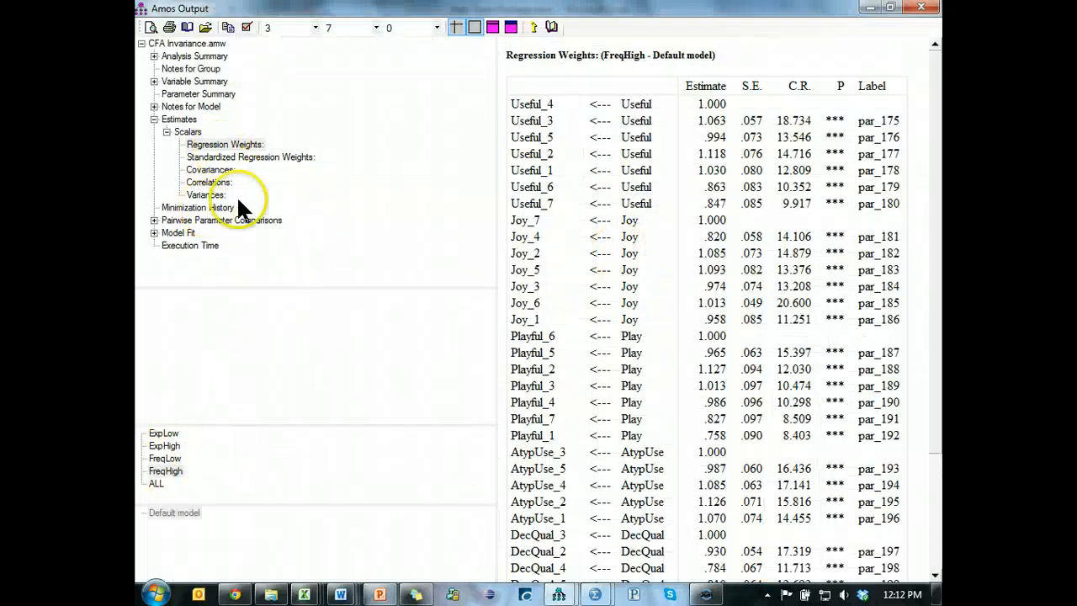
{"action": "left_click", "coordinate": [249, 223]}
{"action": "left_click", "coordinate": [852, 97]}
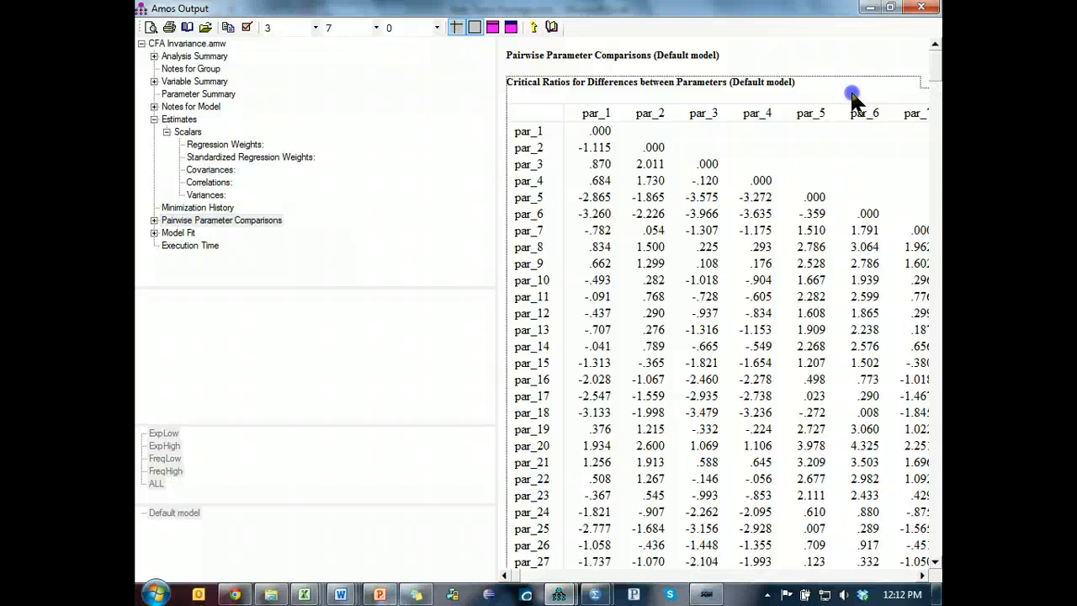
{"action": "right_click", "coordinate": [845, 94]}
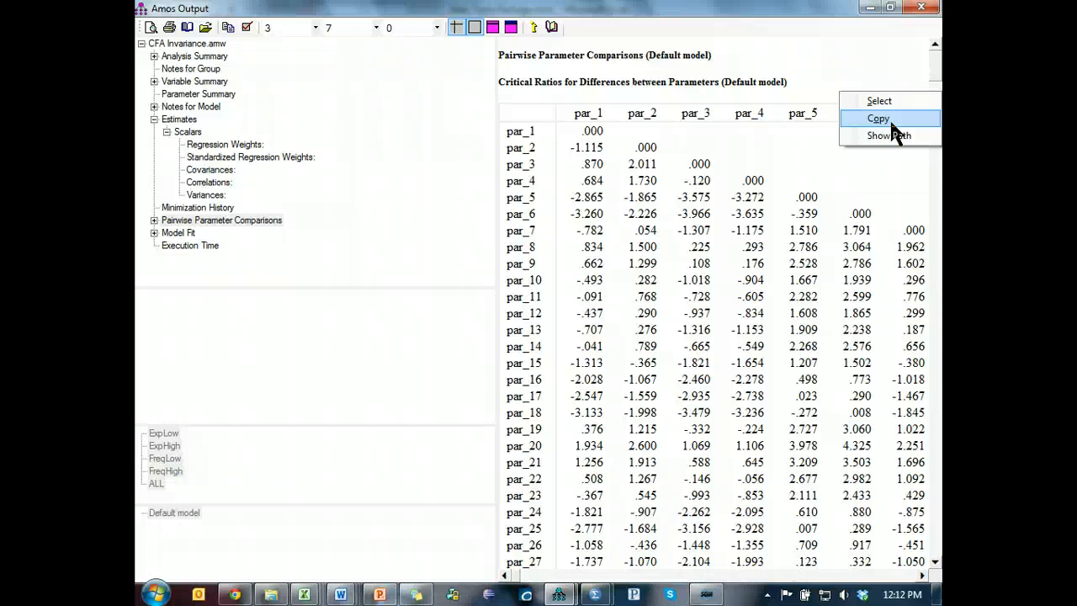
{"action": "left_click", "coordinate": [889, 118]}
{"action": "key", "text": "alt+Tab"}
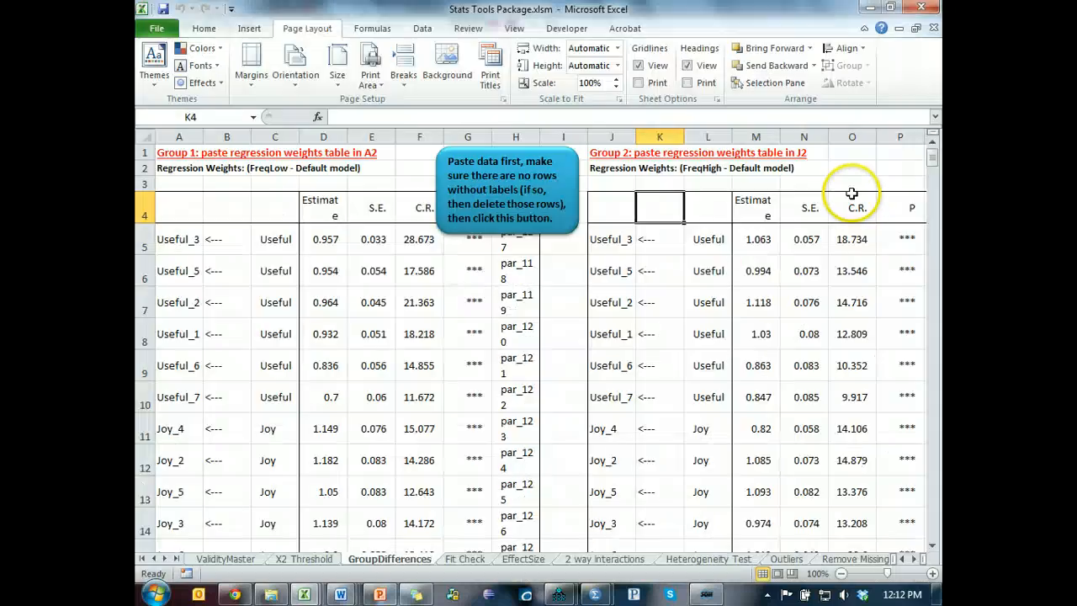
- Paste the critical ratios matrix into cell S2 of the GroupDifferences sheet and run the group differences calculation
{"action": "left_click", "coordinate": [848, 167]}
{"action": "left_click", "coordinate": [857, 154]}
{"action": "key", "text": "ctrl+Right"}
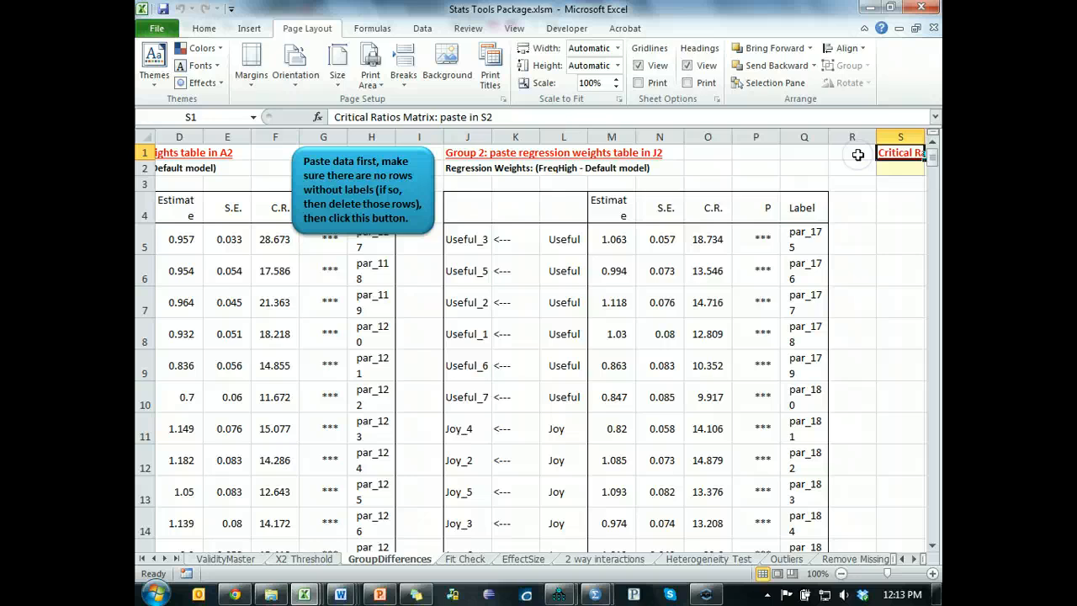
{"action": "key", "text": "Down"}
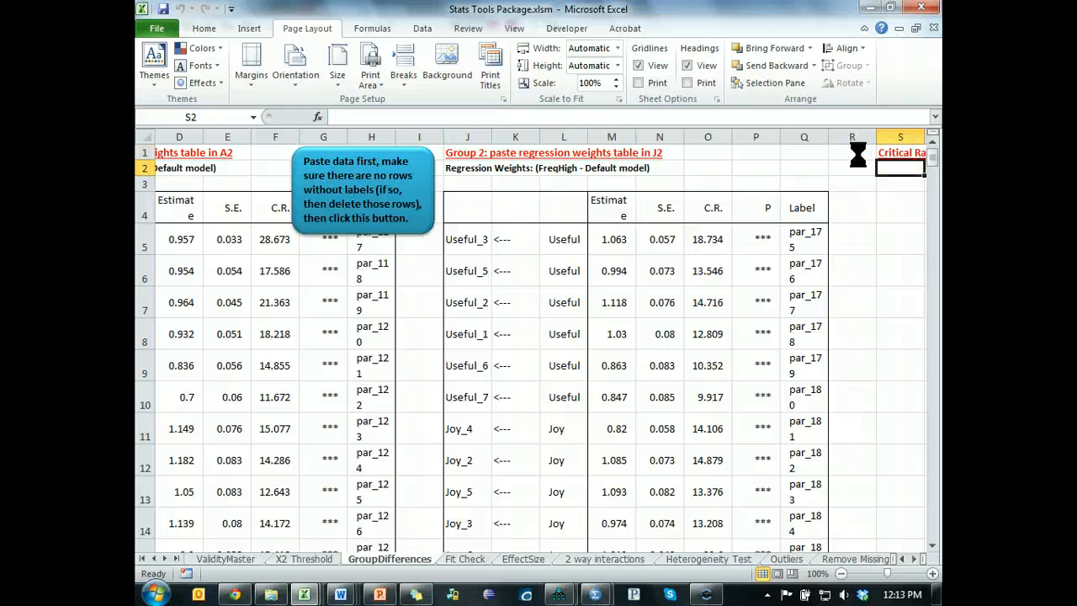
{"action": "key", "text": "ctrl+v"}
{"action": "left_click", "coordinate": [412, 211]}
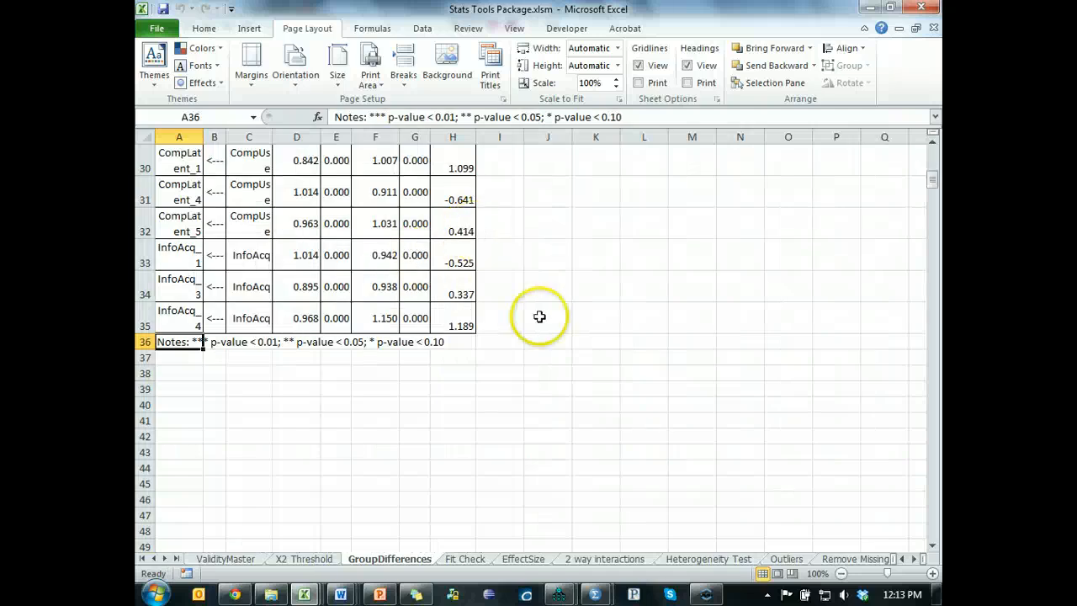
- Examine the FreqLow versus FreqHigh z-scores factor by factor, from the Useful items through the InfoAcq items
{"action": "scroll", "coordinate": [544, 356], "scroll_direction": "up", "scroll_amount": 10}
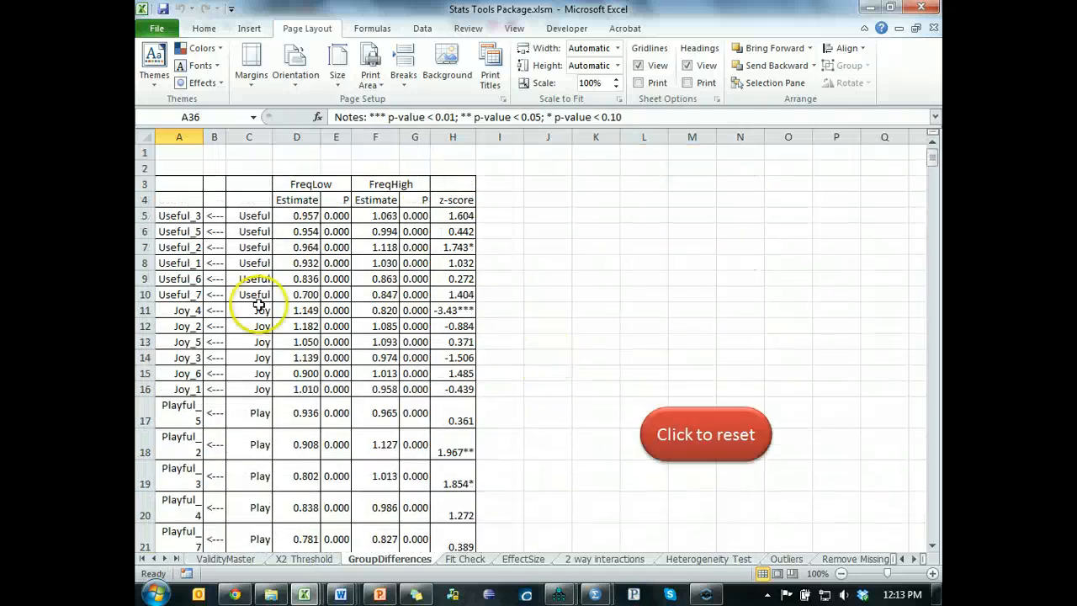
{"action": "left_click_drag", "start_coordinate": [144, 216], "coordinate": [149, 292]}
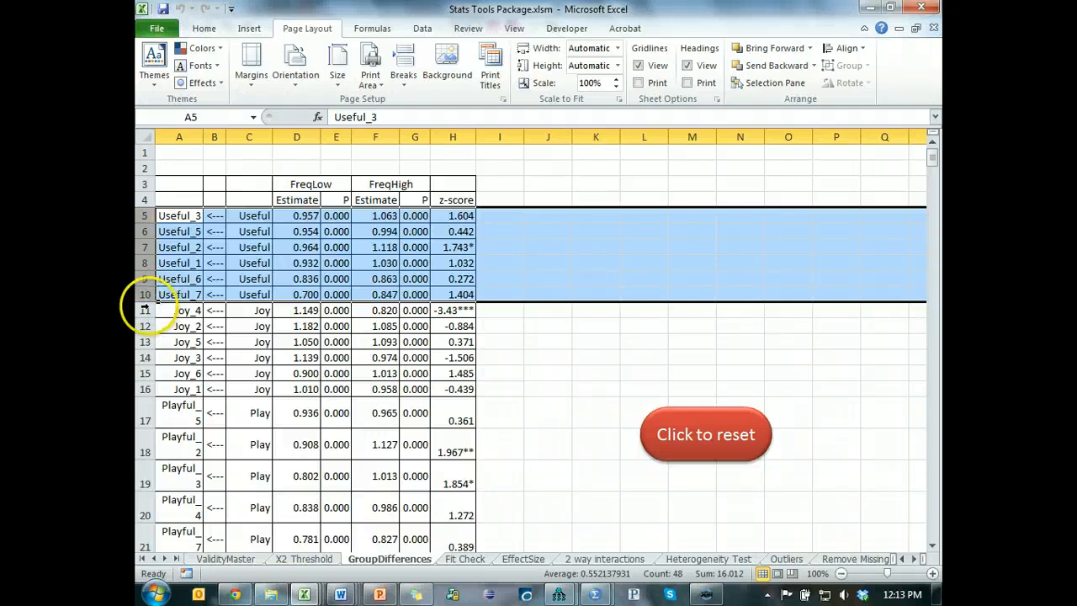
{"action": "left_click_drag", "start_coordinate": [144, 311], "coordinate": [139, 392]}
{"action": "scroll", "coordinate": [141, 382], "scroll_direction": "down", "scroll_amount": 2}
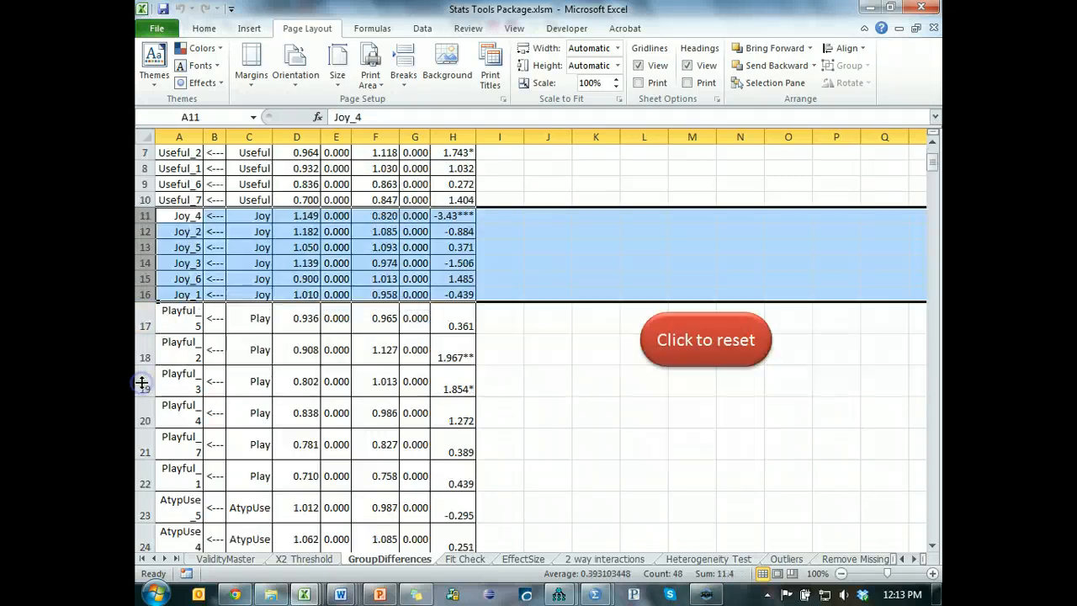
{"action": "left_click_drag", "start_coordinate": [140, 313], "coordinate": [139, 468]}
{"action": "scroll", "coordinate": [141, 473], "scroll_direction": "down", "scroll_amount": 2}
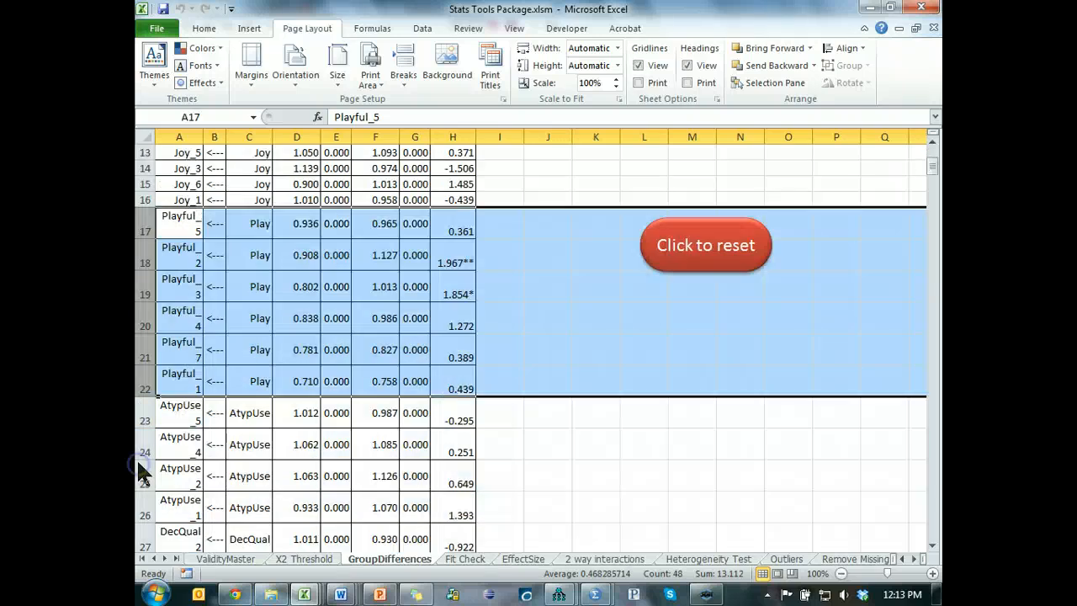
{"action": "scroll", "coordinate": [139, 471], "scroll_direction": "down", "scroll_amount": 4}
{"action": "scroll", "coordinate": [137, 257], "scroll_direction": "up", "scroll_amount": 2}
{"action": "left_click_drag", "start_coordinate": [137, 289], "coordinate": [135, 374]}
{"action": "scroll", "coordinate": [132, 371], "scroll_direction": "down", "scroll_amount": 4}
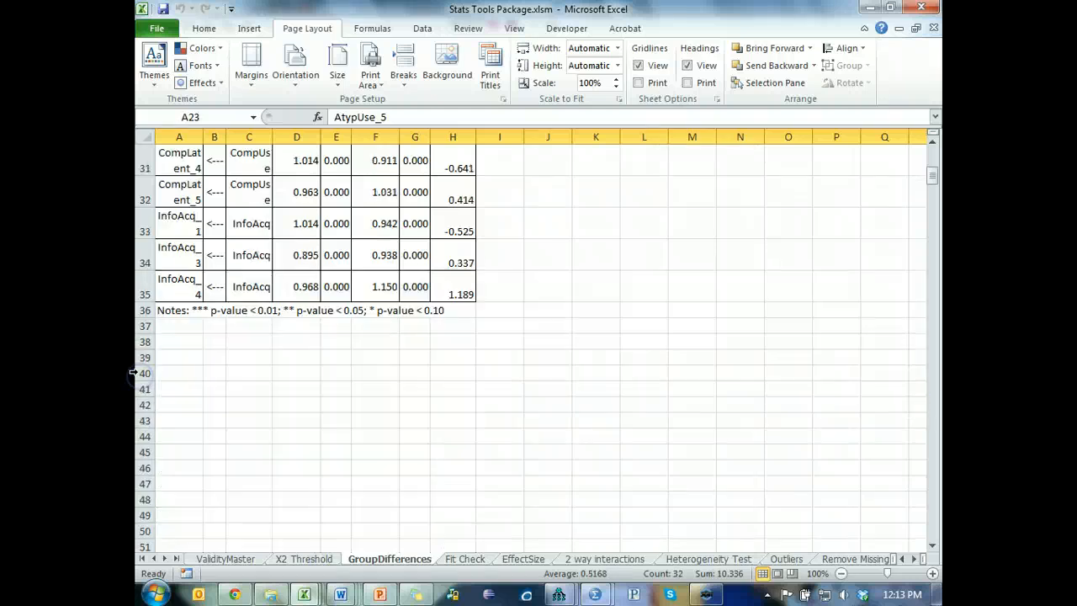
{"action": "scroll", "coordinate": [130, 325], "scroll_direction": "up", "scroll_amount": 2}
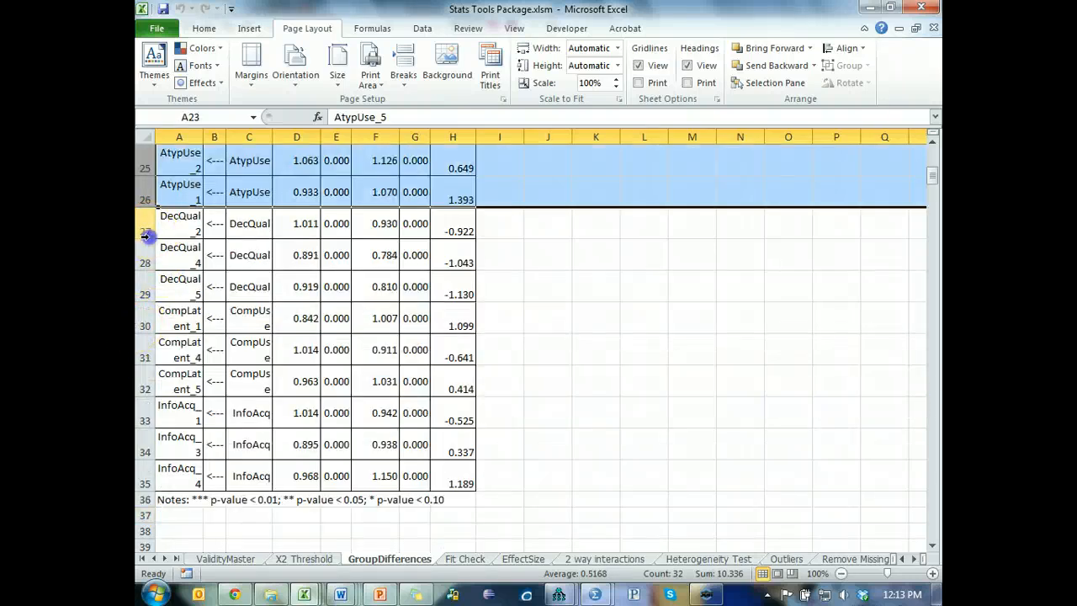
{"action": "left_click_drag", "start_coordinate": [141, 223], "coordinate": [148, 472]}
{"action": "left_click", "coordinate": [622, 367]}
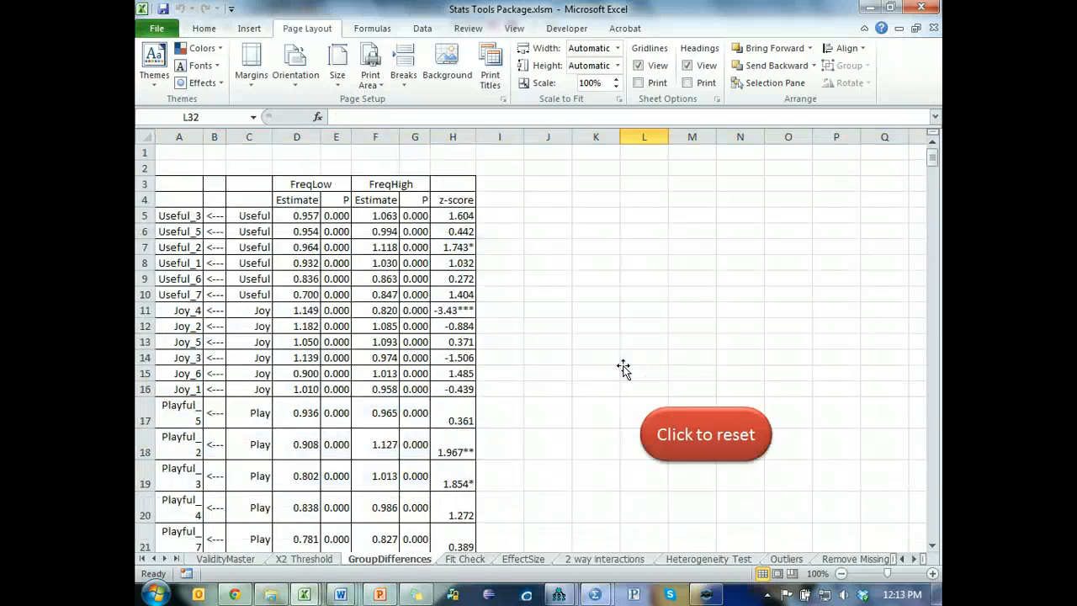
- Review the Confirmatory Factor Analysis items "Refine model" and "Common method bias" on the Statwiki Guidelines page in Chrome
{"action": "key", "text": "alt+Tab"}
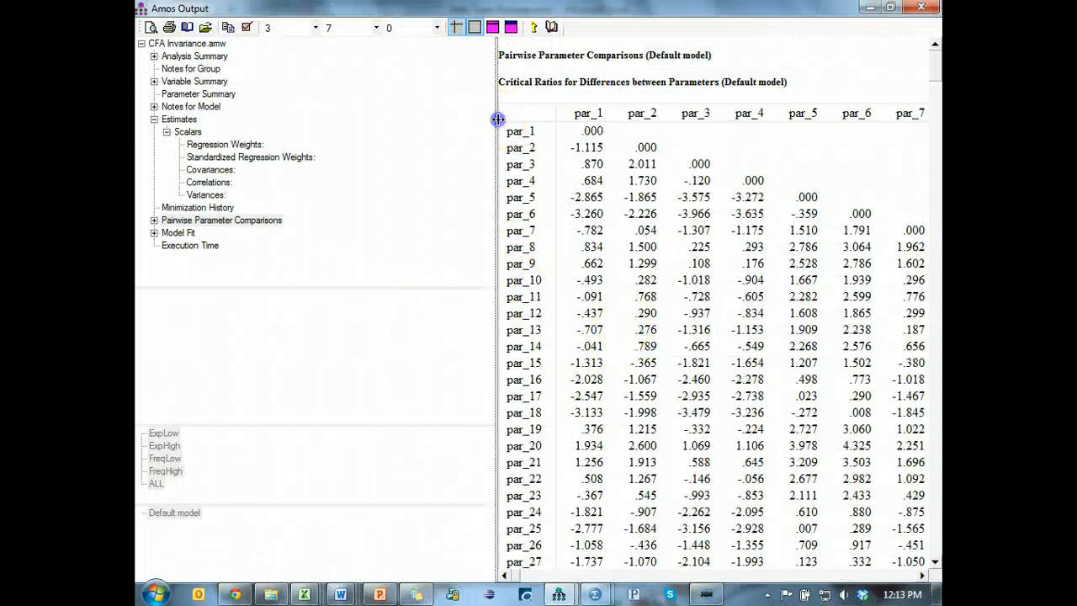
{"action": "left_click_drag", "start_coordinate": [497, 119], "coordinate": [370, 115]}
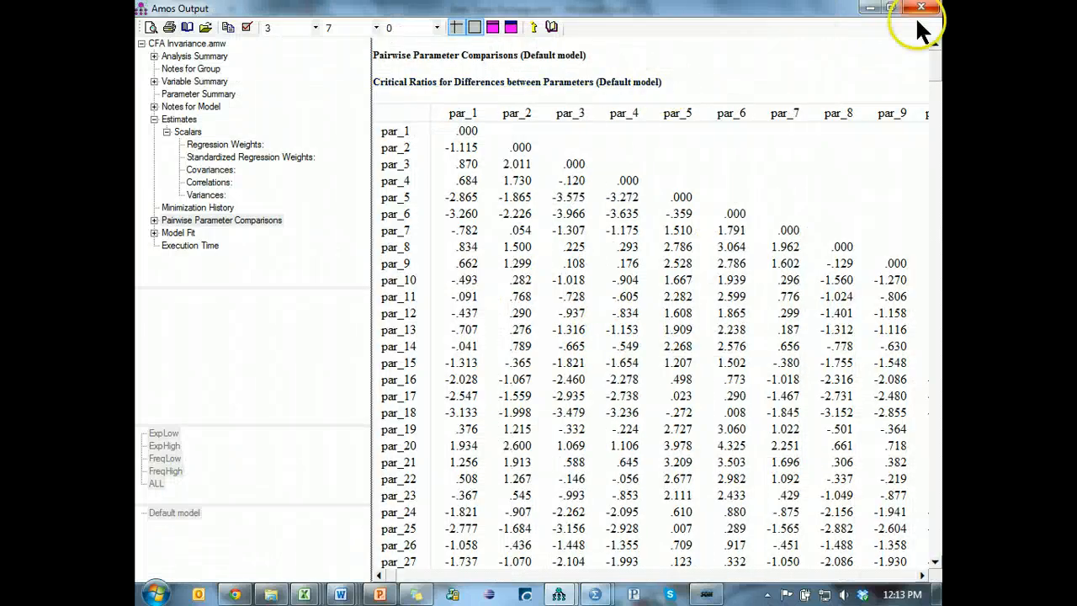
{"action": "key", "text": "alt+Tab"}
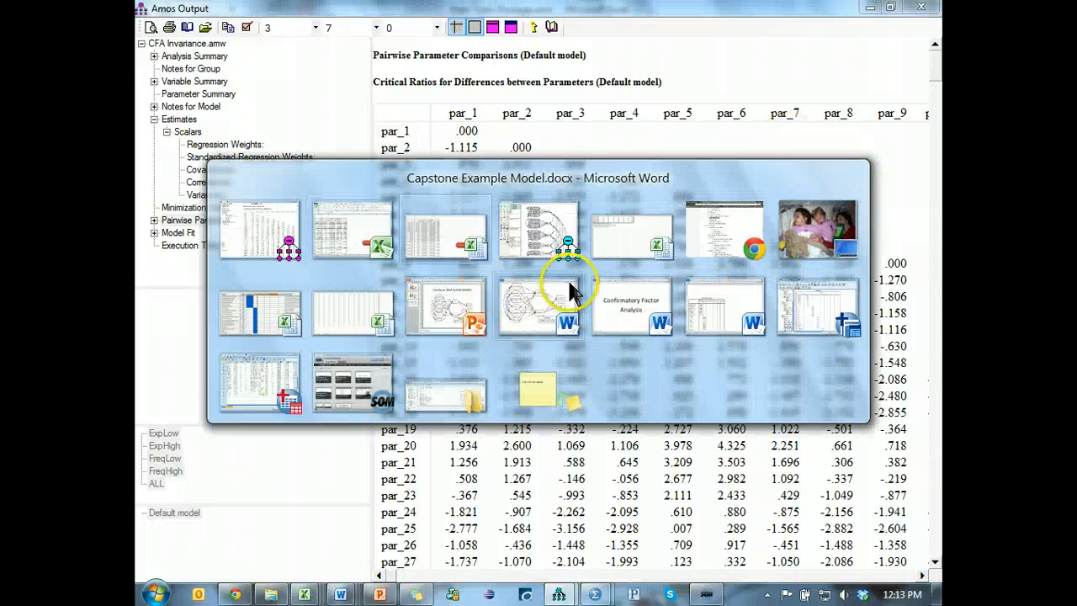
{"action": "left_click", "coordinate": [713, 236]}
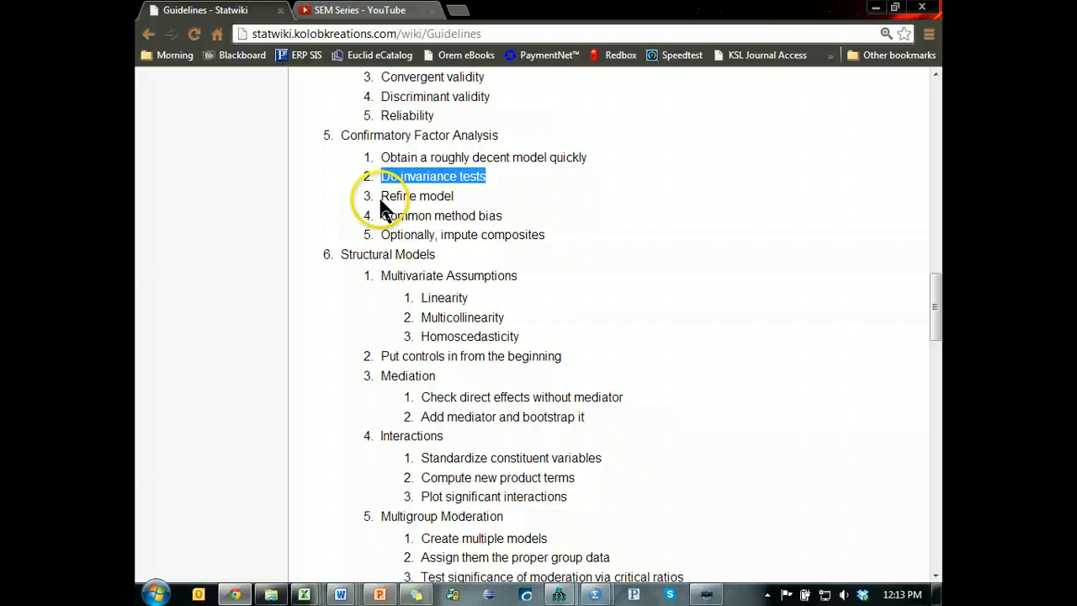
{"action": "left_click_drag", "start_coordinate": [381, 195], "coordinate": [410, 198]}
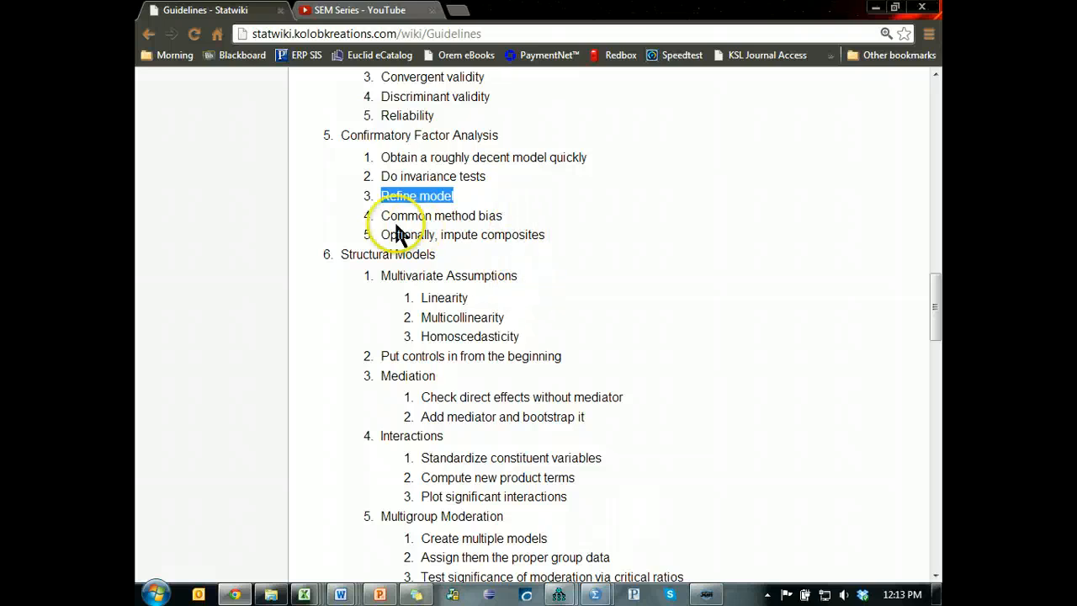
{"action": "left_click_drag", "start_coordinate": [383, 215], "coordinate": [507, 215]}
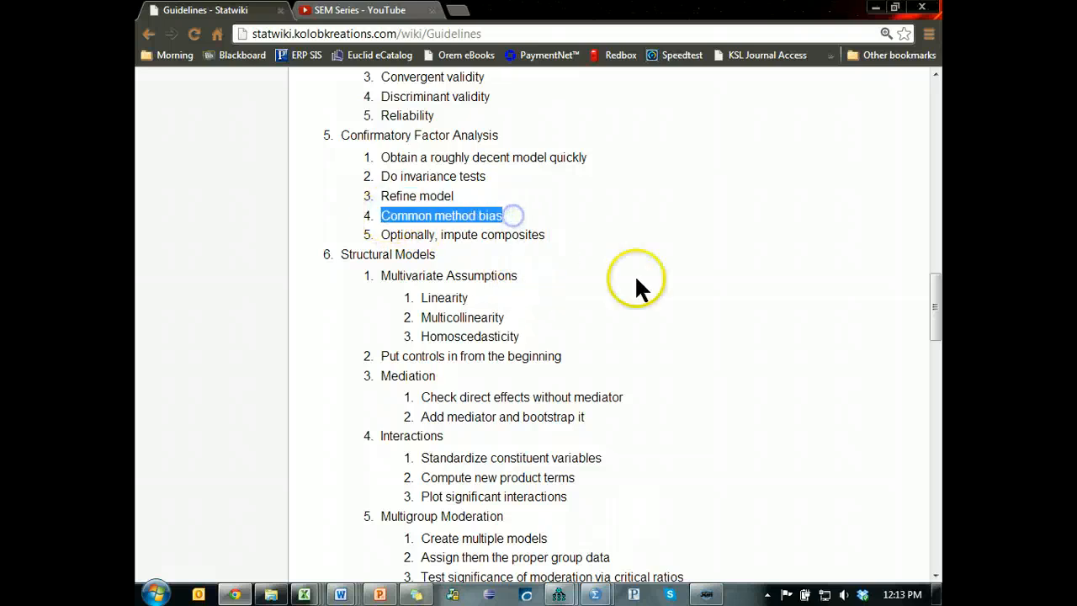
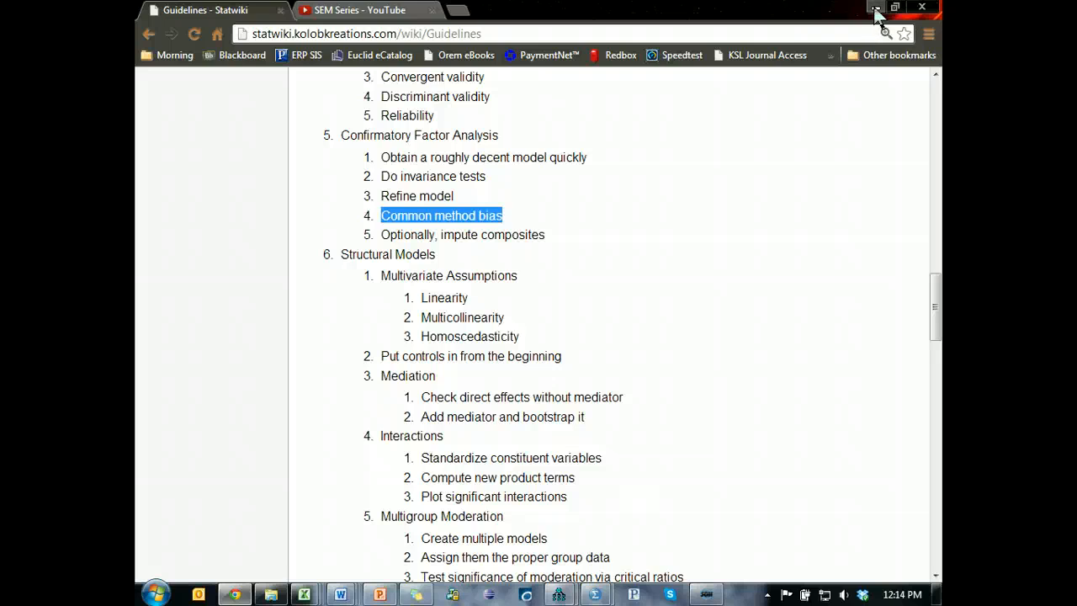
- Return to the Stats Tools Package workbook in Excel and reset the GroupDifferences sheet
{"action": "left_click", "coordinate": [874, 8]}
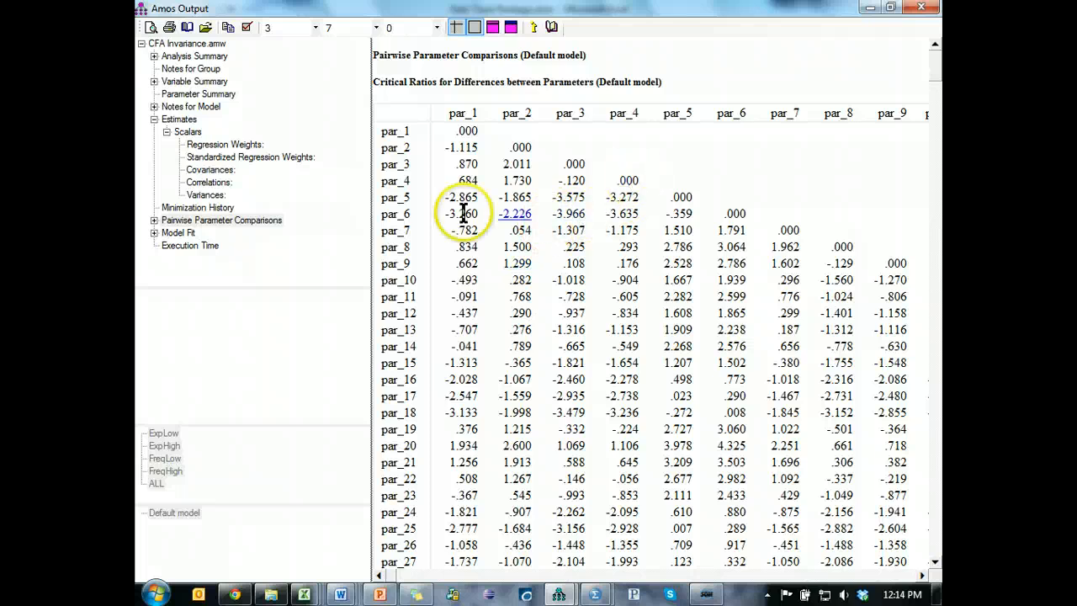
{"action": "left_click", "coordinate": [869, 8]}
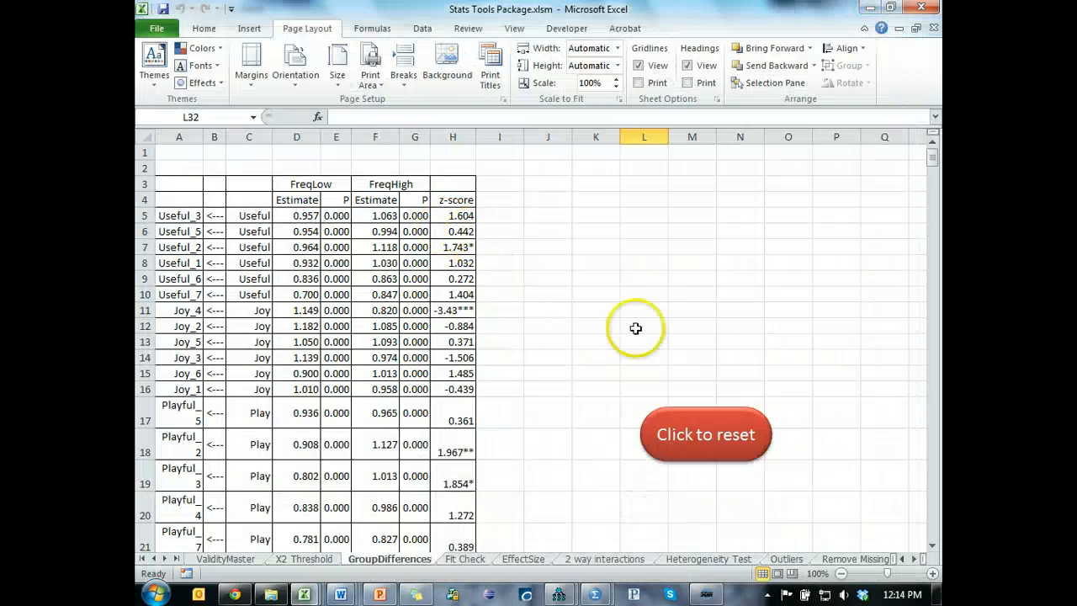
{"action": "left_click", "coordinate": [722, 450]}
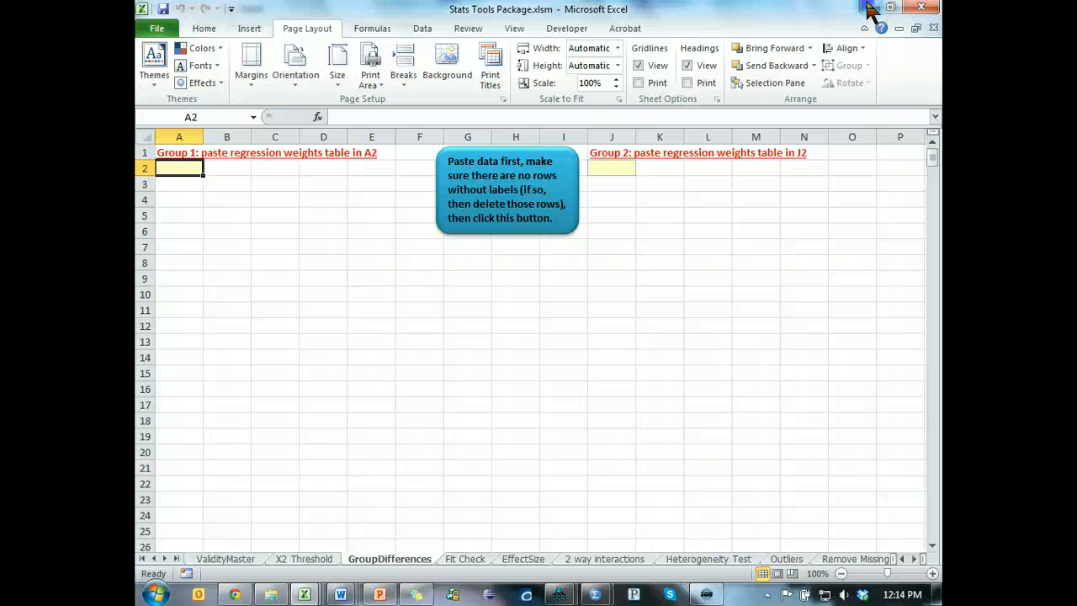
- Switch to the Amos model diagram and save it as CFA Initial.amw, replacing the existing file
{"action": "left_click", "coordinate": [869, 8]}
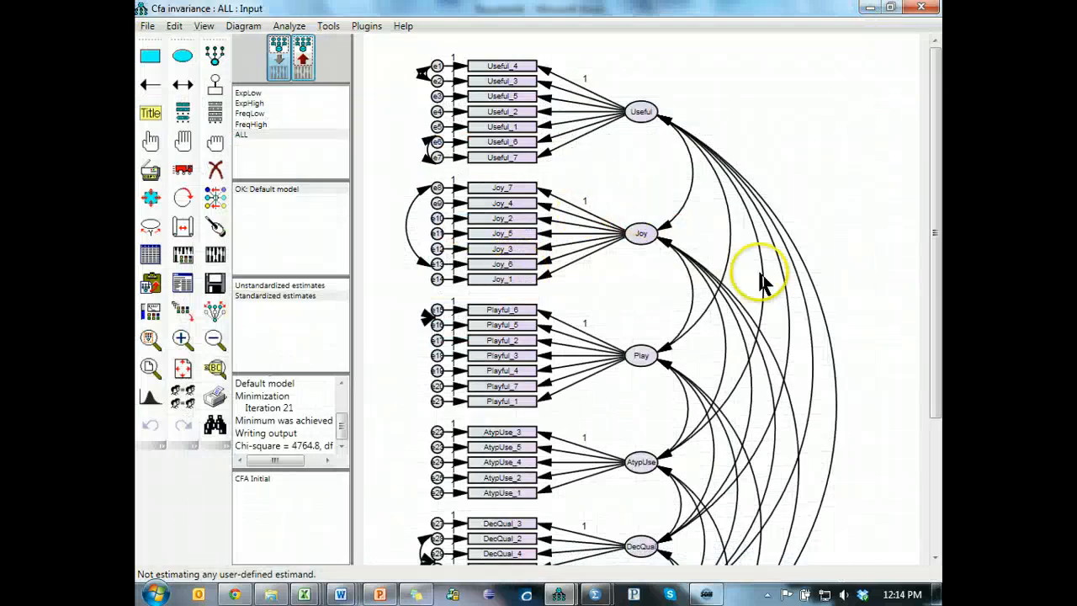
{"action": "scroll", "coordinate": [751, 235], "scroll_direction": "down", "scroll_amount": 3}
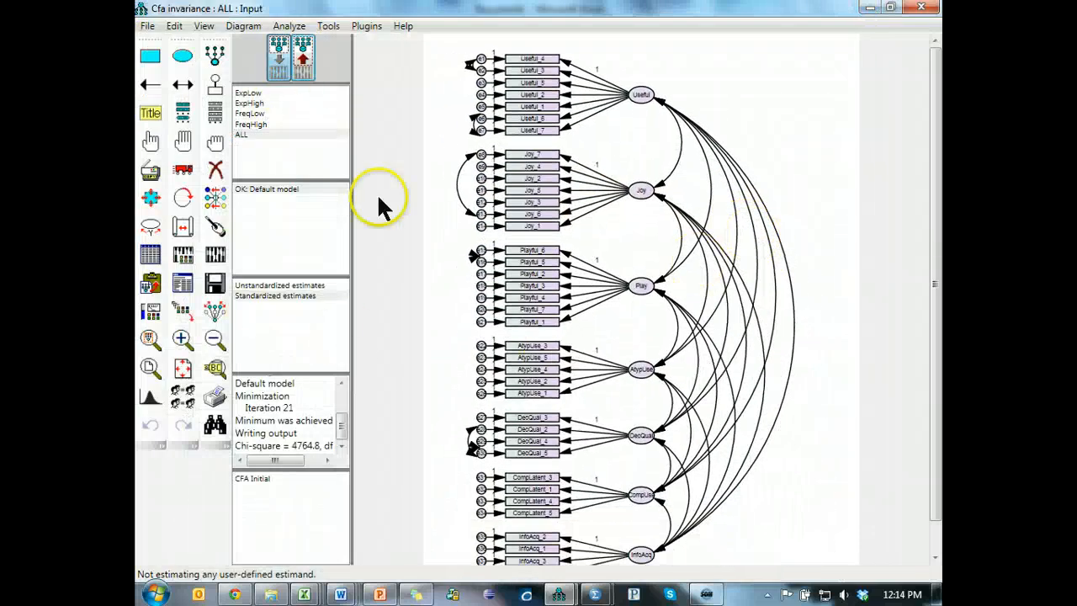
{"action": "scroll", "coordinate": [469, 201], "scroll_direction": "down", "scroll_amount": 1}
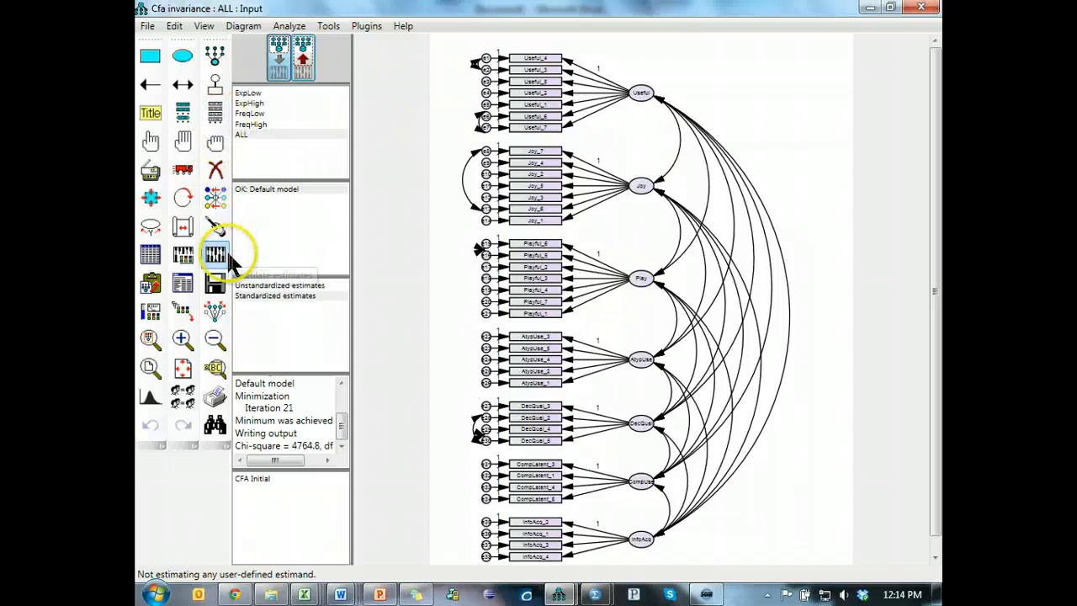
{"action": "left_click", "coordinate": [147, 25]}
{"action": "left_click", "coordinate": [199, 136]}
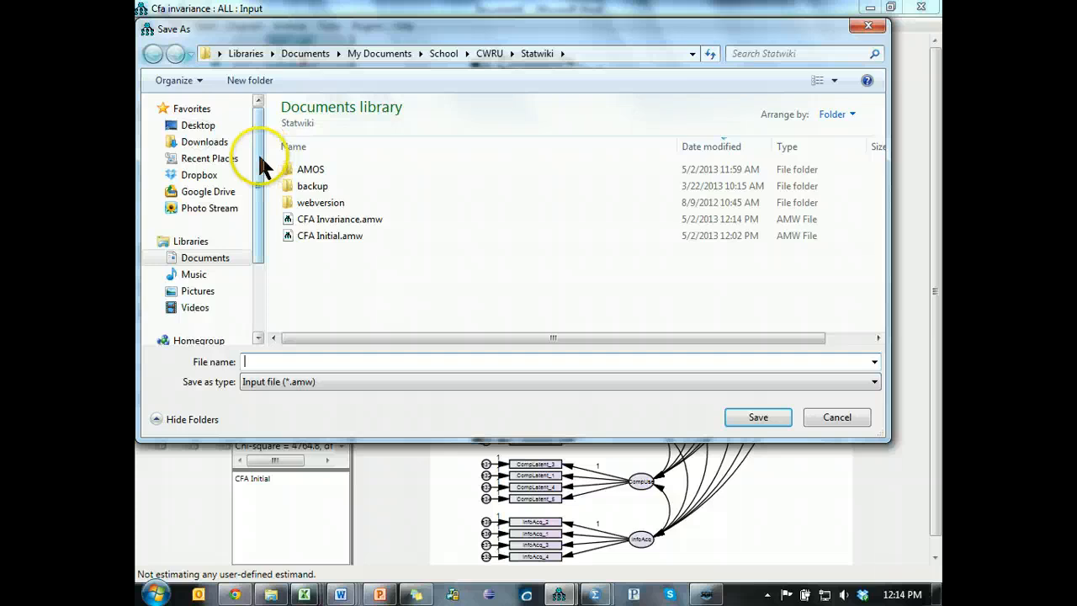
{"action": "left_click", "coordinate": [330, 236]}
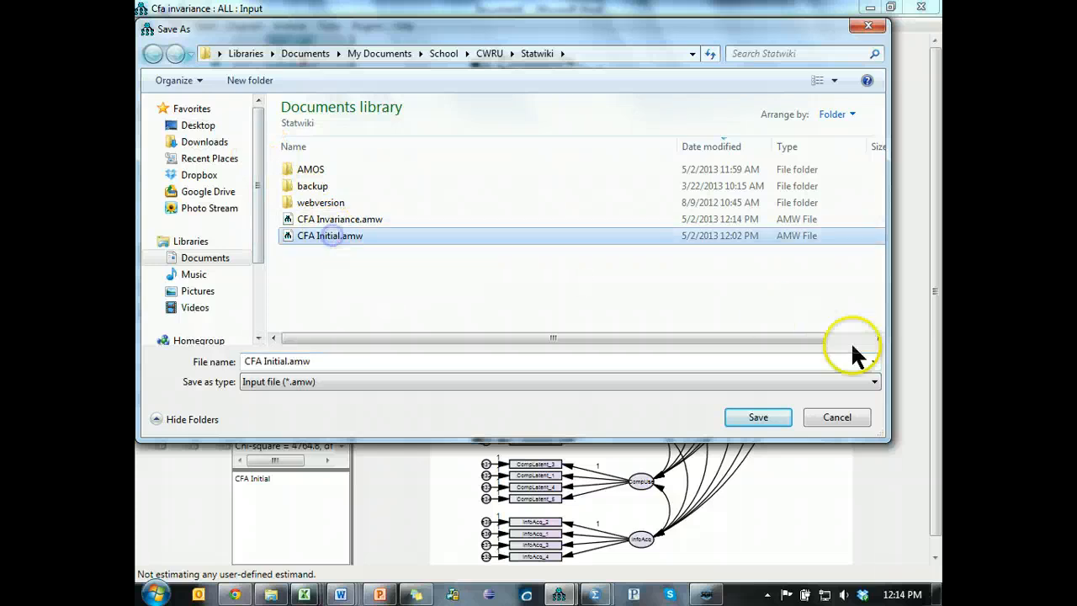
{"action": "left_click", "coordinate": [757, 417]}
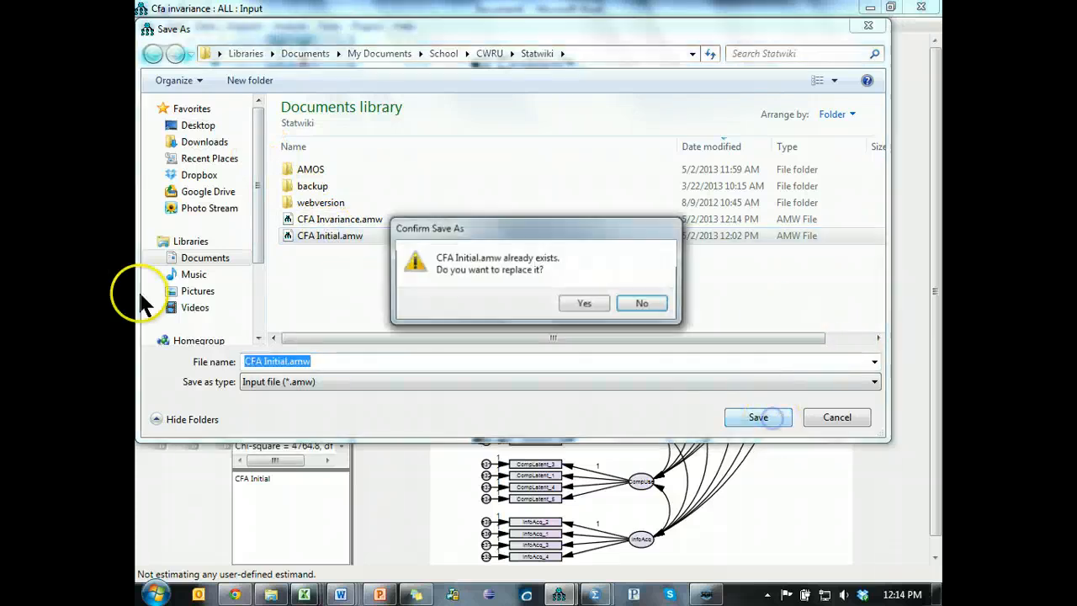
{"action": "left_click", "coordinate": [587, 303]}
- Delete the ExpLow, ExpHigh, FreqLow and FreqHigh groups from the model, keeping only the ALL group
{"action": "left_click", "coordinate": [262, 124]}
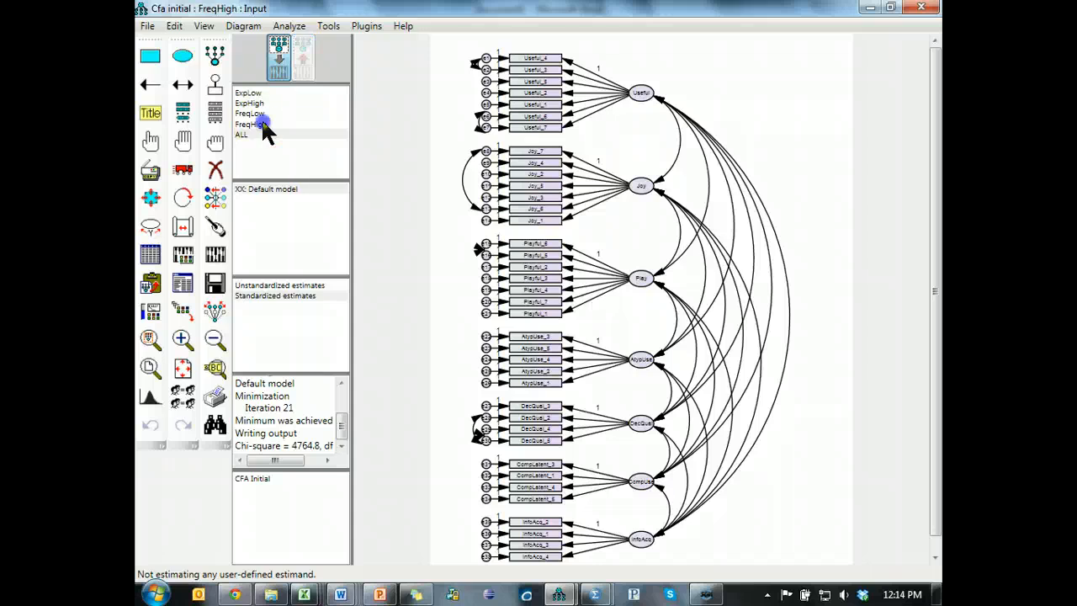
{"action": "double_click", "coordinate": [288, 93]}
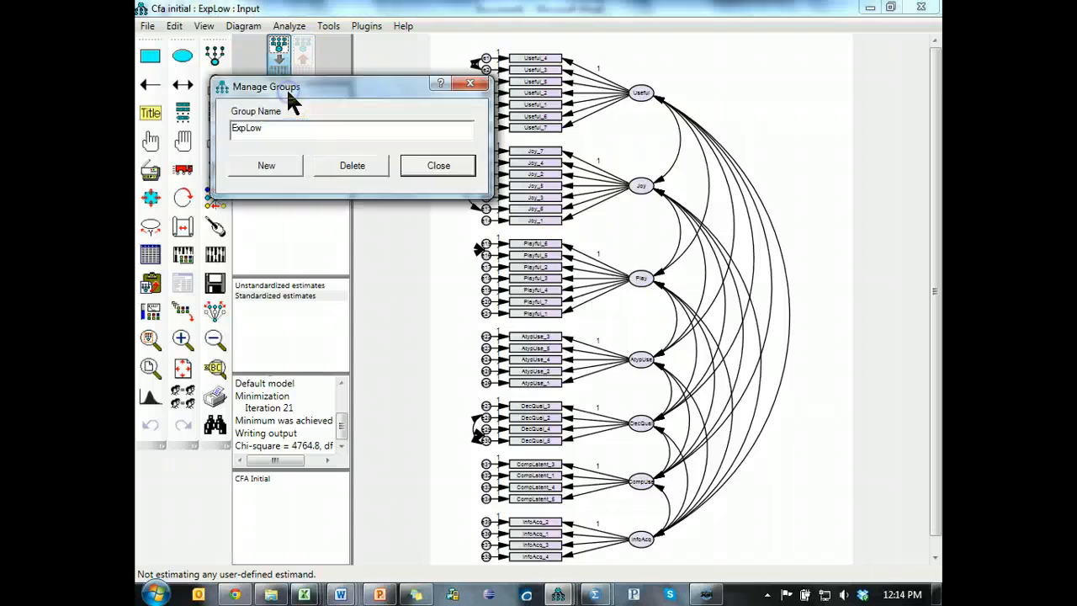
{"action": "left_click", "coordinate": [428, 168]}
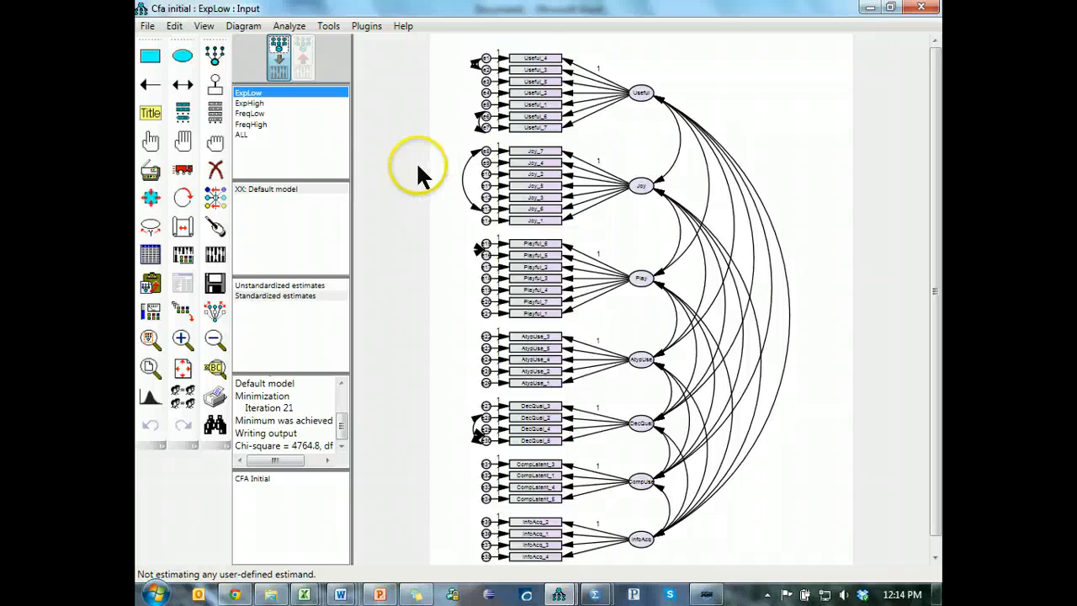
{"action": "double_click", "coordinate": [252, 103]}
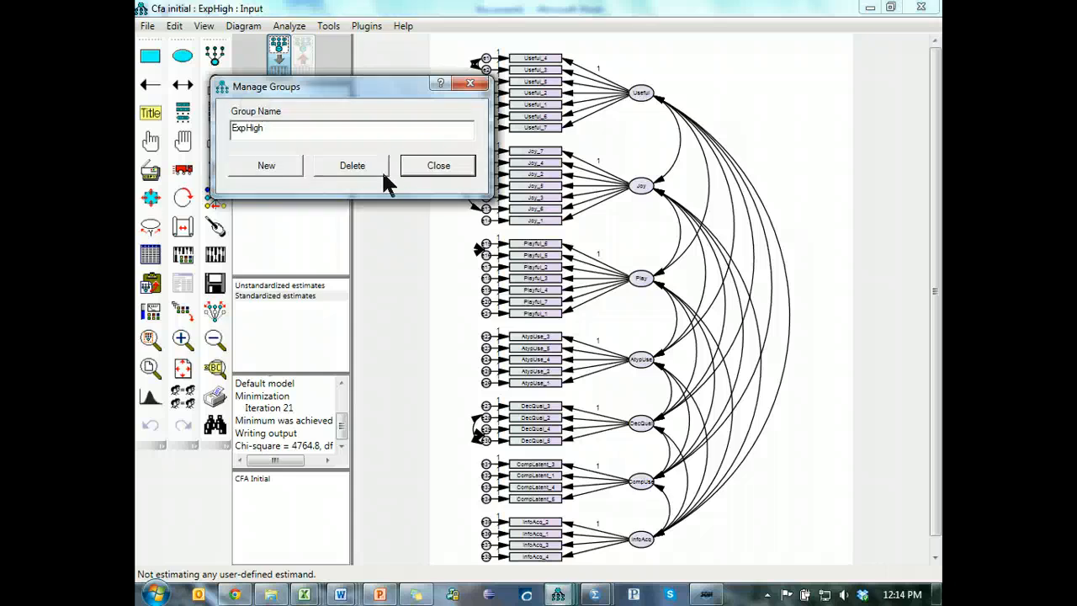
{"action": "left_click", "coordinate": [432, 175]}
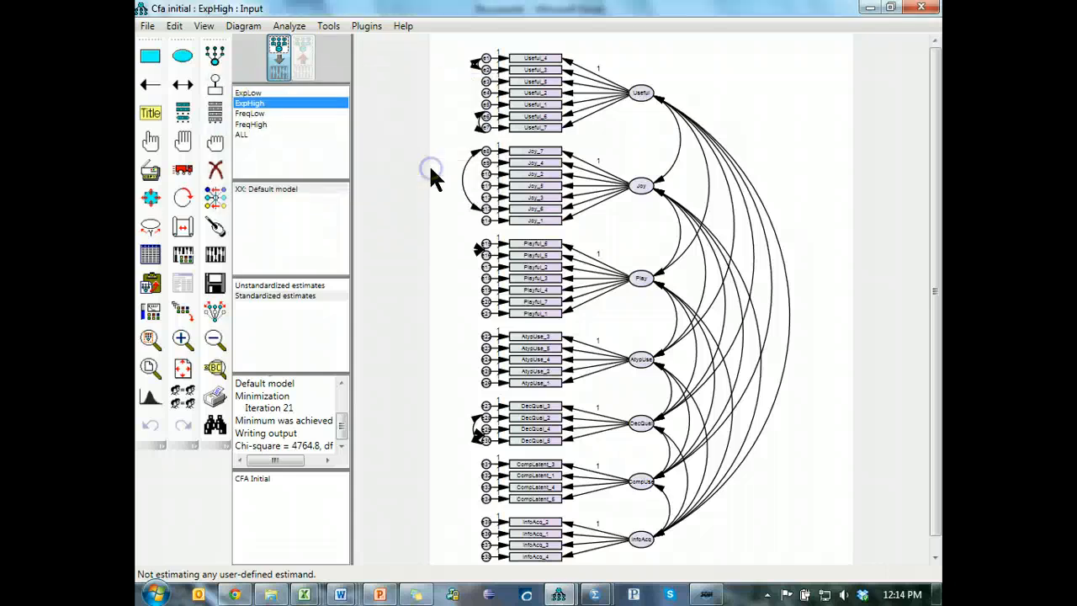
{"action": "double_click", "coordinate": [257, 103]}
{"action": "left_click", "coordinate": [353, 168]}
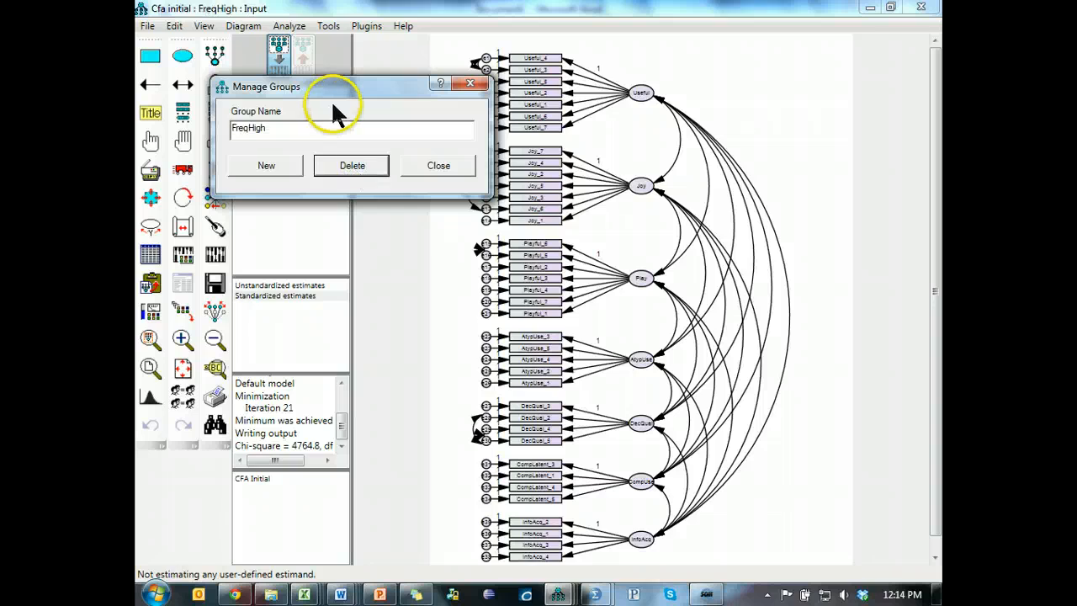
{"action": "left_click", "coordinate": [352, 165]}
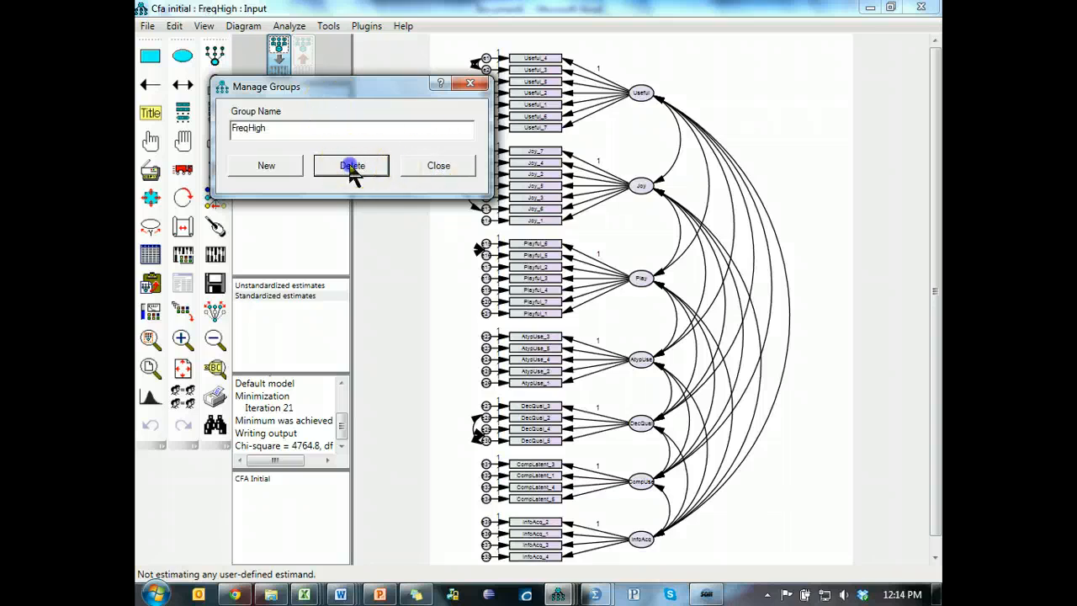
{"action": "left_click", "coordinate": [434, 168]}
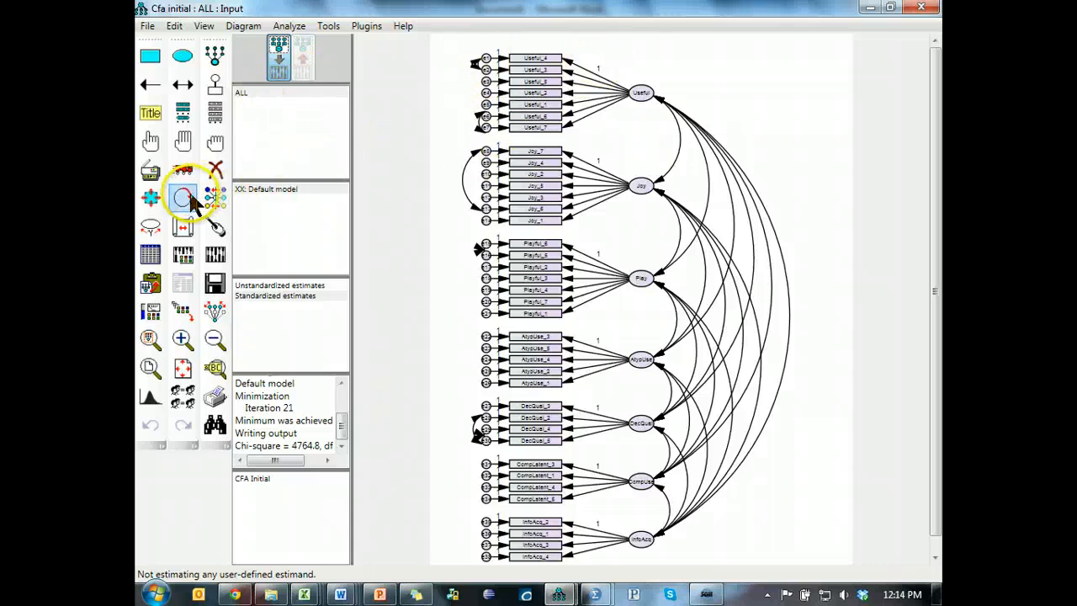
{"action": "left_click", "coordinate": [178, 141]}
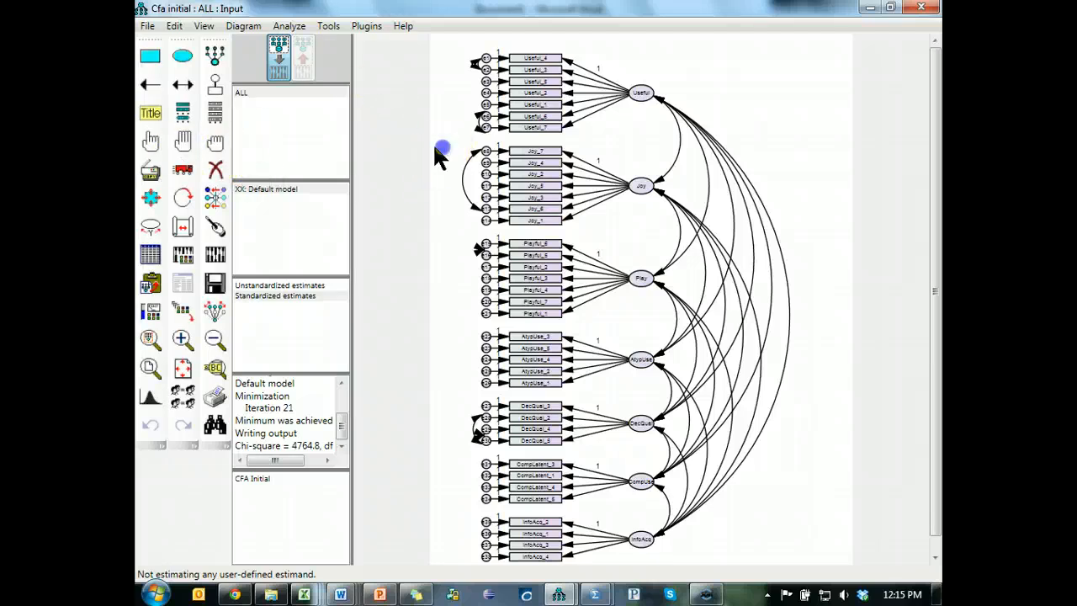
- Select the whole CFA diagram, shift it sideways to free space beside the error terms, and deselect all objects
{"action": "left_click", "coordinate": [182, 141]}
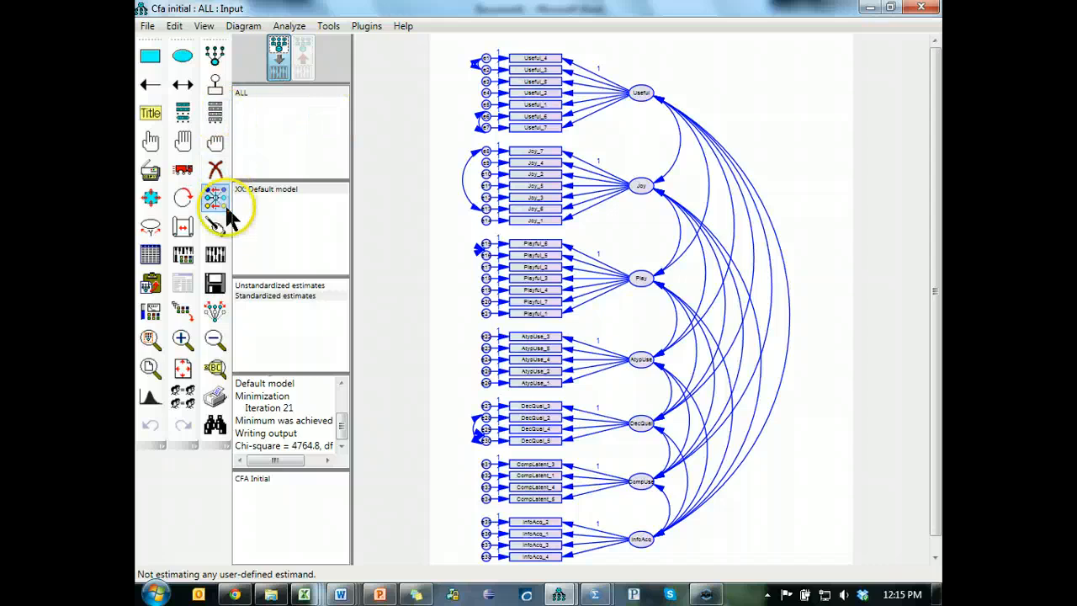
{"action": "left_click", "coordinate": [183, 170]}
{"action": "left_click_drag", "start_coordinate": [641, 192], "coordinate": [701, 189]}
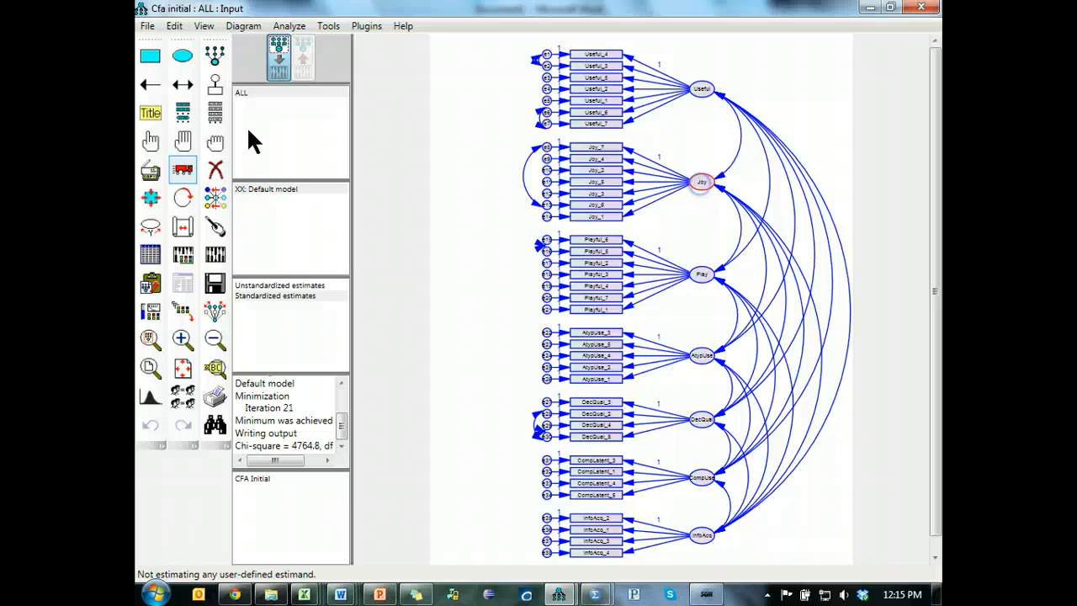
{"action": "left_click", "coordinate": [215, 141]}
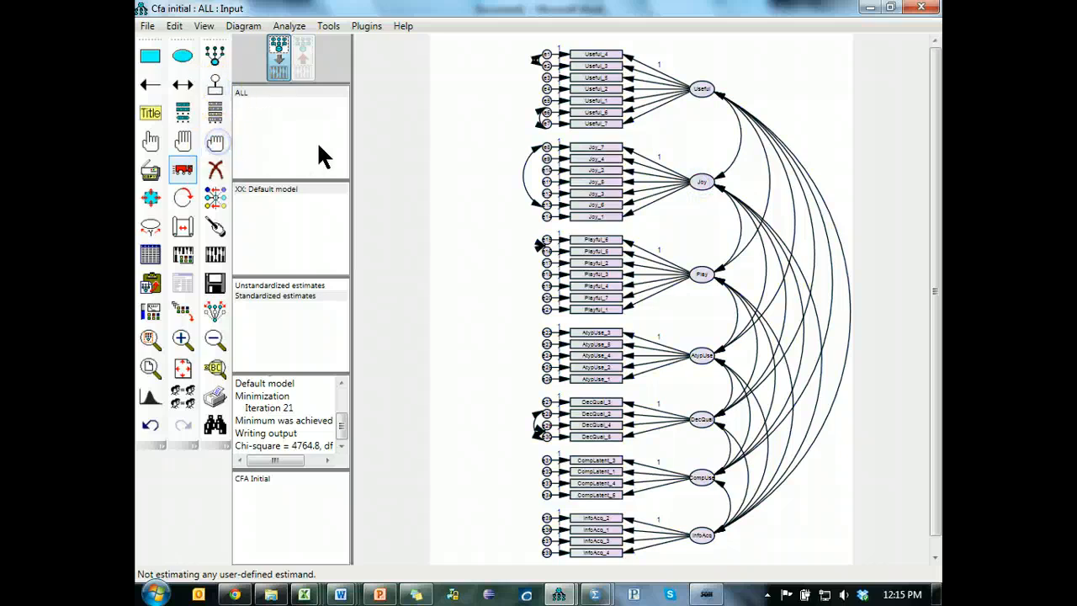
- Draw a tall, narrow latent variable ellipse in the free space beside the indicators and name it CLF
{"action": "left_click", "coordinate": [182, 56]}
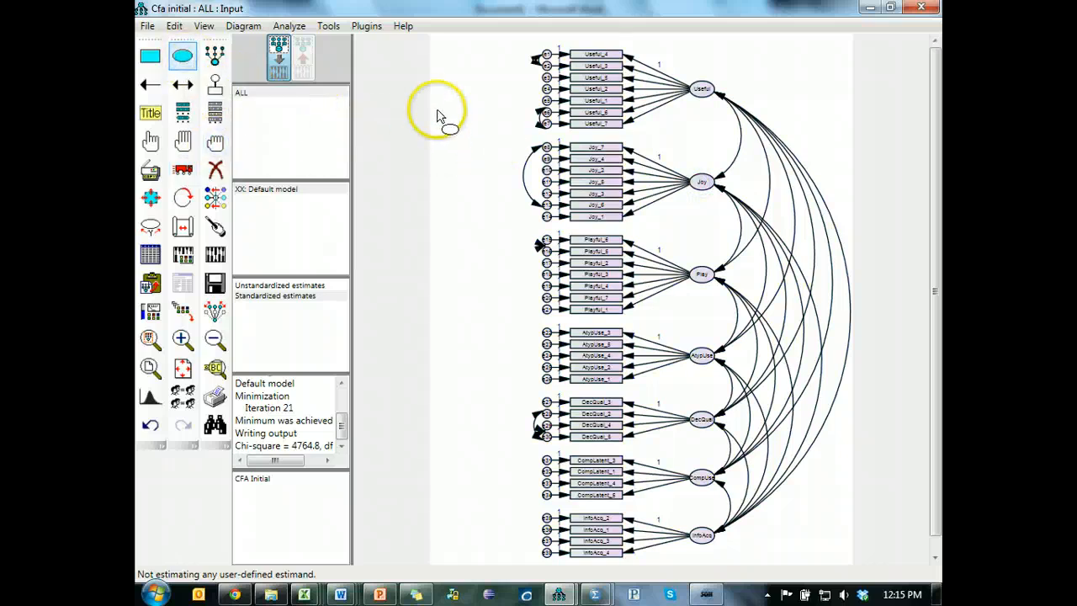
{"action": "left_click_drag", "start_coordinate": [438, 116], "coordinate": [480, 520]}
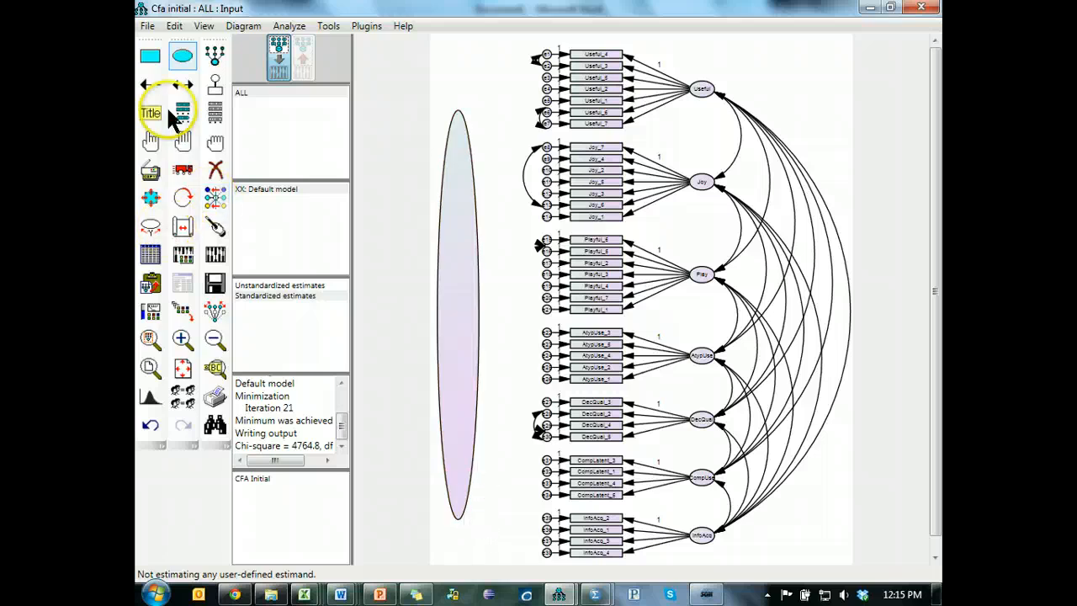
{"action": "left_click", "coordinate": [181, 55]}
{"action": "double_click", "coordinate": [469, 256]}
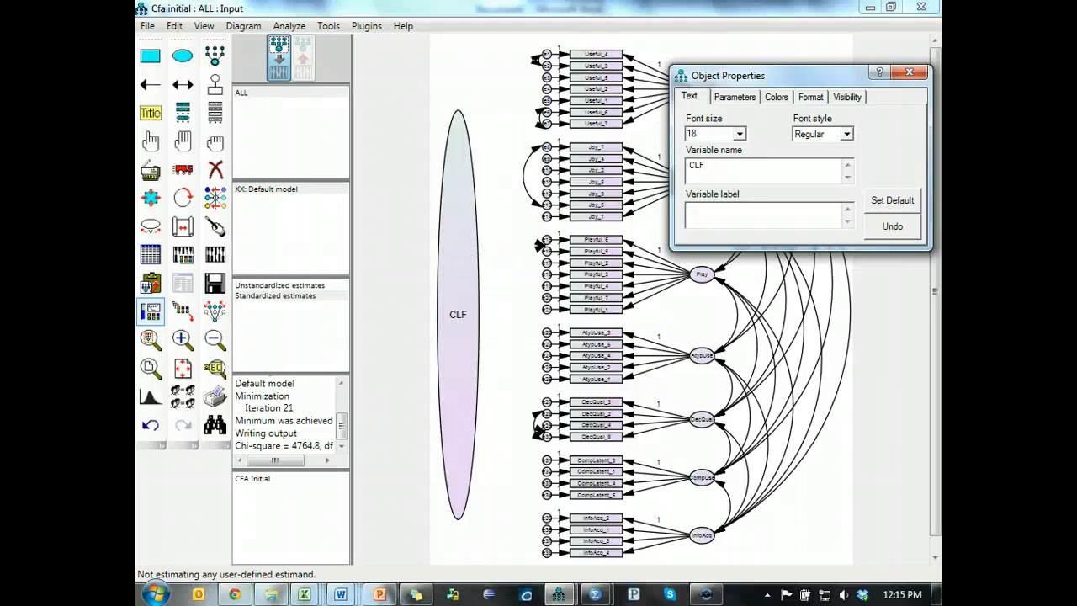
{"action": "left_click", "coordinate": [916, 73]}
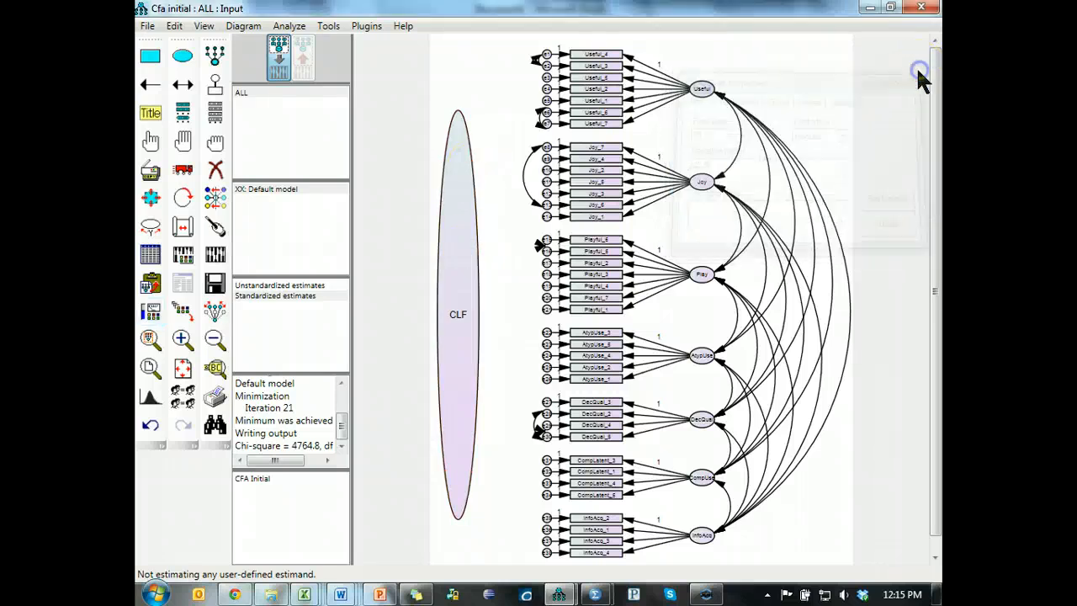
- Set the variance of the CLF latent variable to 1
{"action": "double_click", "coordinate": [460, 206]}
{"action": "left_click", "coordinate": [736, 96]}
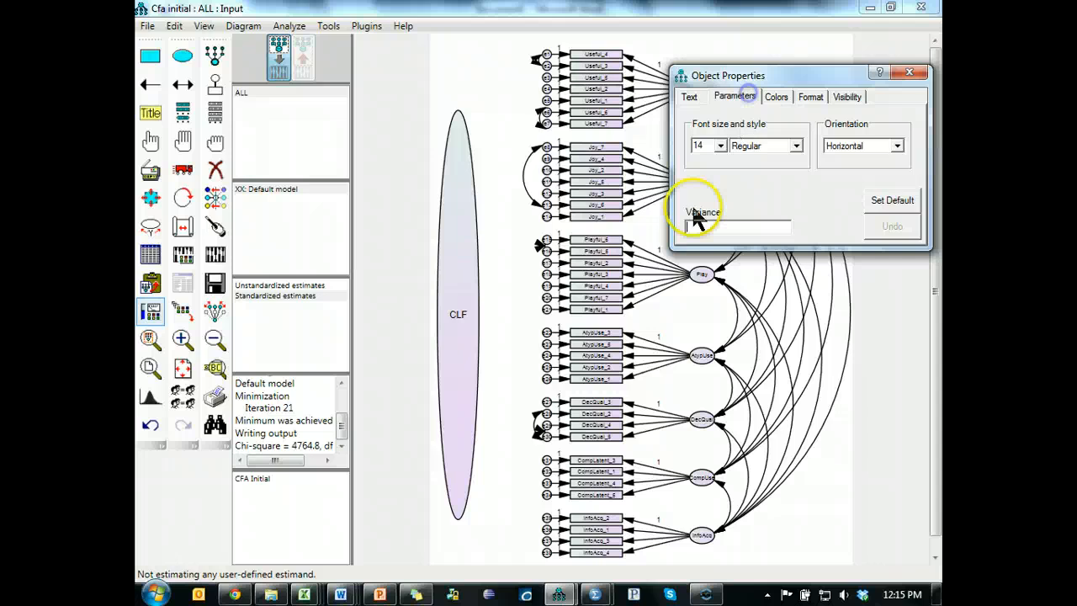
{"action": "left_click", "coordinate": [736, 225]}
{"action": "type", "text": "1"}
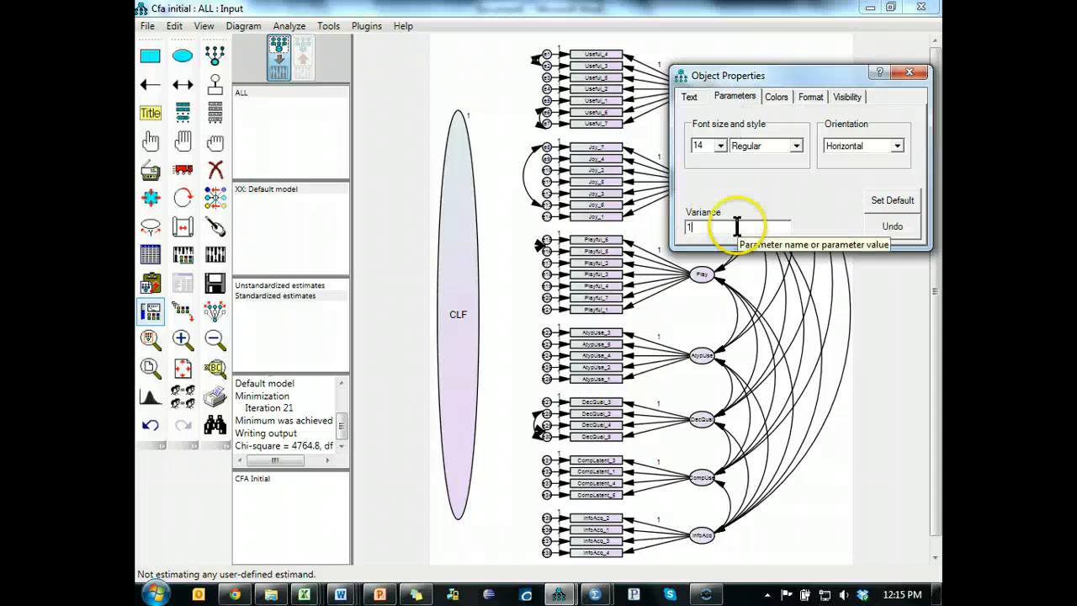
{"action": "left_click", "coordinate": [915, 72]}
- Draw single-headed paths from CLF to every observed indicator of all seven factors, from the Useful items down to the InfoAcq items
{"action": "left_click", "coordinate": [156, 83]}
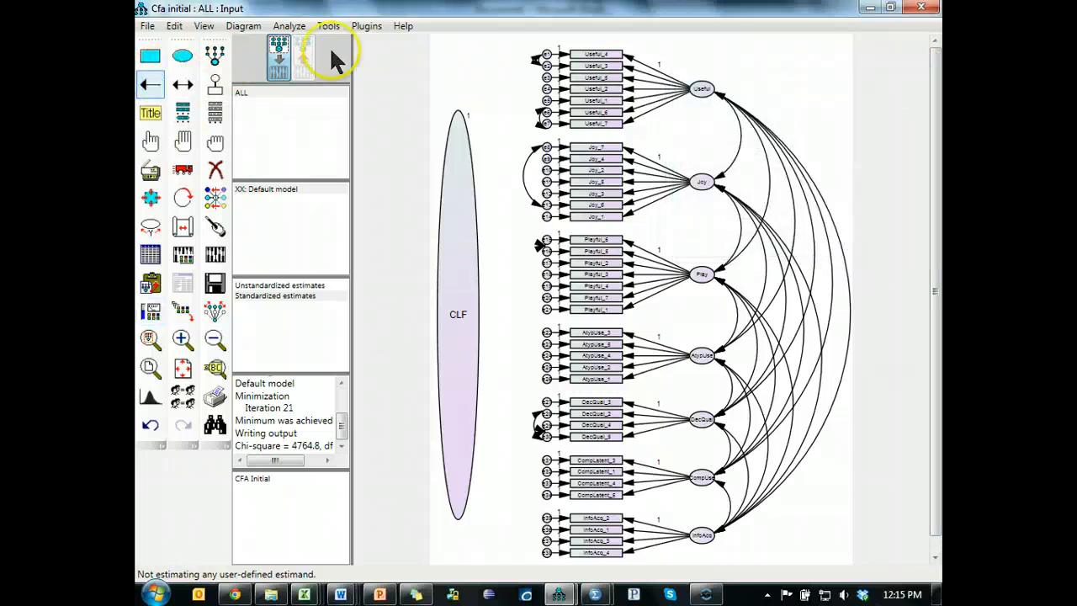
{"action": "left_click_drag", "start_coordinate": [461, 169], "coordinate": [588, 61]}
{"action": "left_click_drag", "start_coordinate": [528, 103], "coordinate": [588, 69]}
{"action": "left_click_drag", "start_coordinate": [466, 203], "coordinate": [577, 84]}
{"action": "left_click_drag", "start_coordinate": [469, 232], "coordinate": [470, 233]}
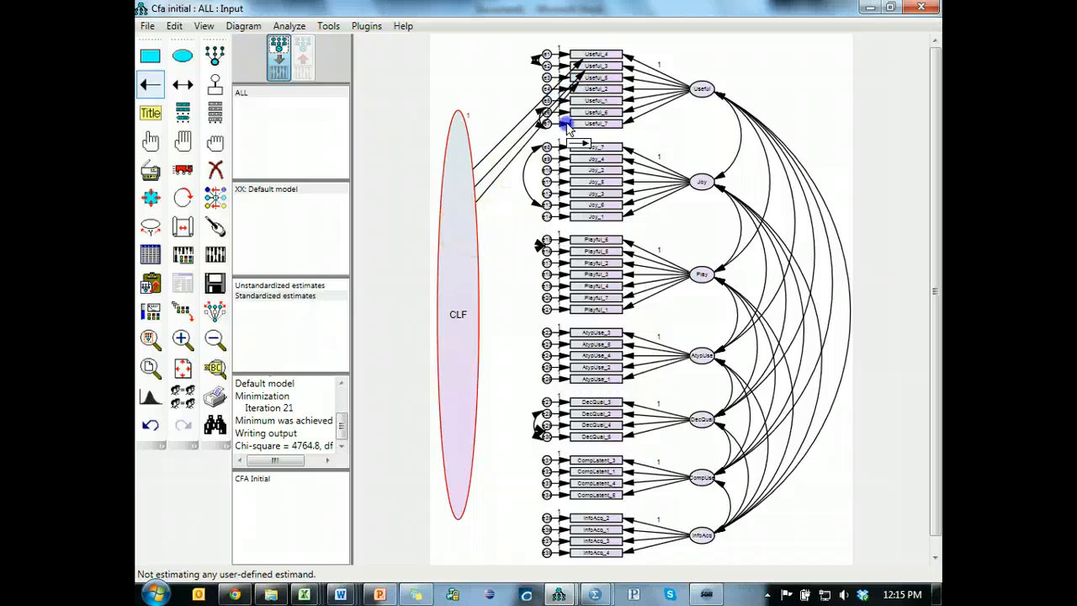
{"action": "left_click_drag", "start_coordinate": [569, 128], "coordinate": [586, 92]}
{"action": "left_click_drag", "start_coordinate": [474, 240], "coordinate": [589, 99]}
{"action": "left_click_drag", "start_coordinate": [469, 231], "coordinate": [468, 246]}
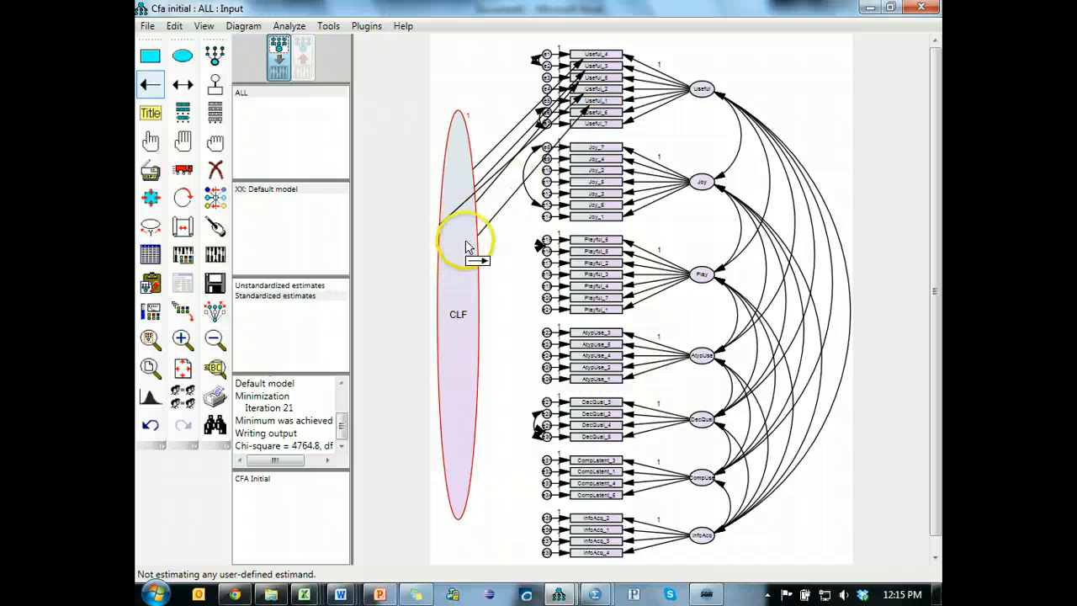
{"action": "left_click_drag", "start_coordinate": [586, 131], "coordinate": [593, 115]}
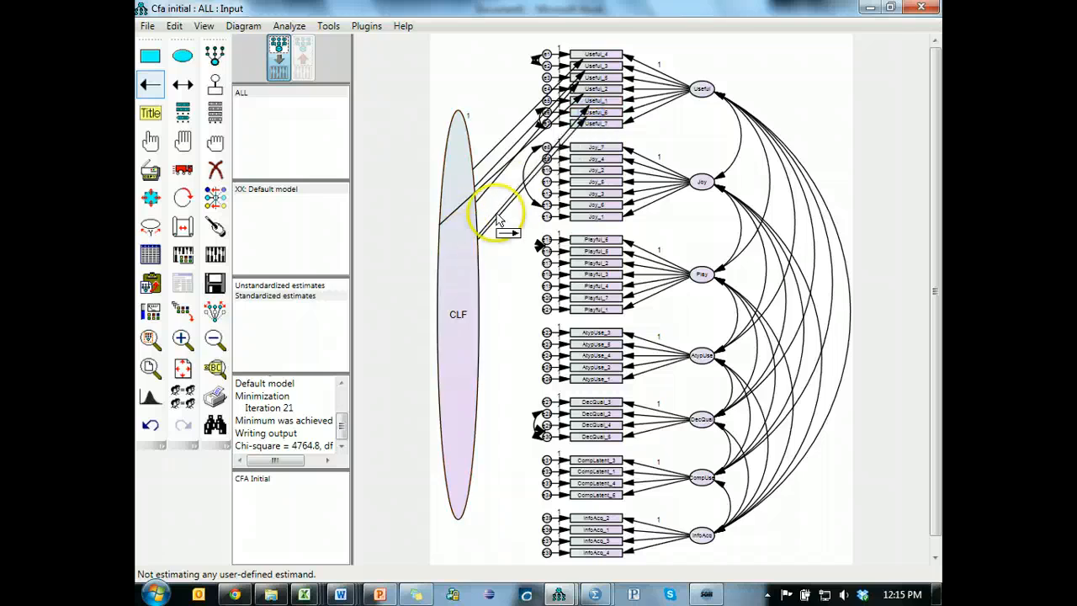
{"action": "left_click_drag", "start_coordinate": [469, 250], "coordinate": [587, 123]}
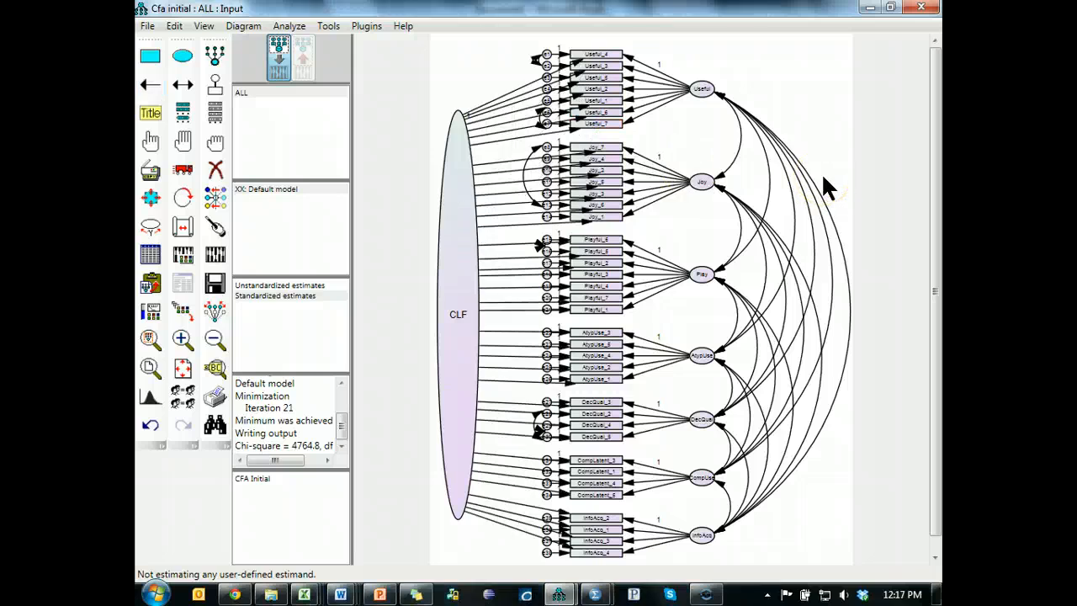
{"action": "left_click", "coordinate": [822, 171]}
- Save the model as a new input file named CFA CMB in the Statwiki folder
{"action": "left_click", "coordinate": [147, 26]}
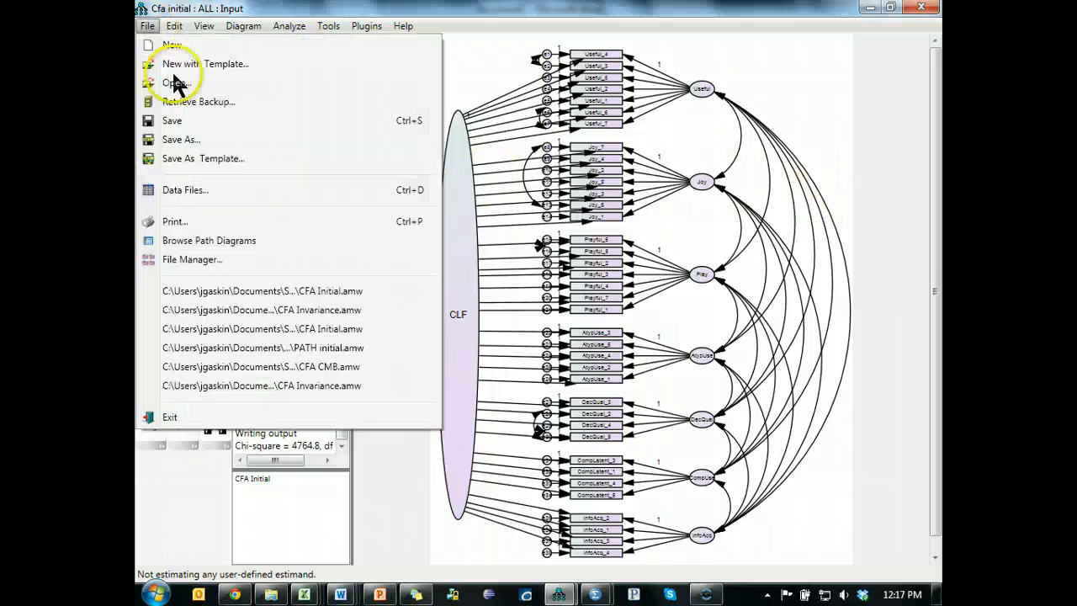
{"action": "left_click", "coordinate": [185, 137]}
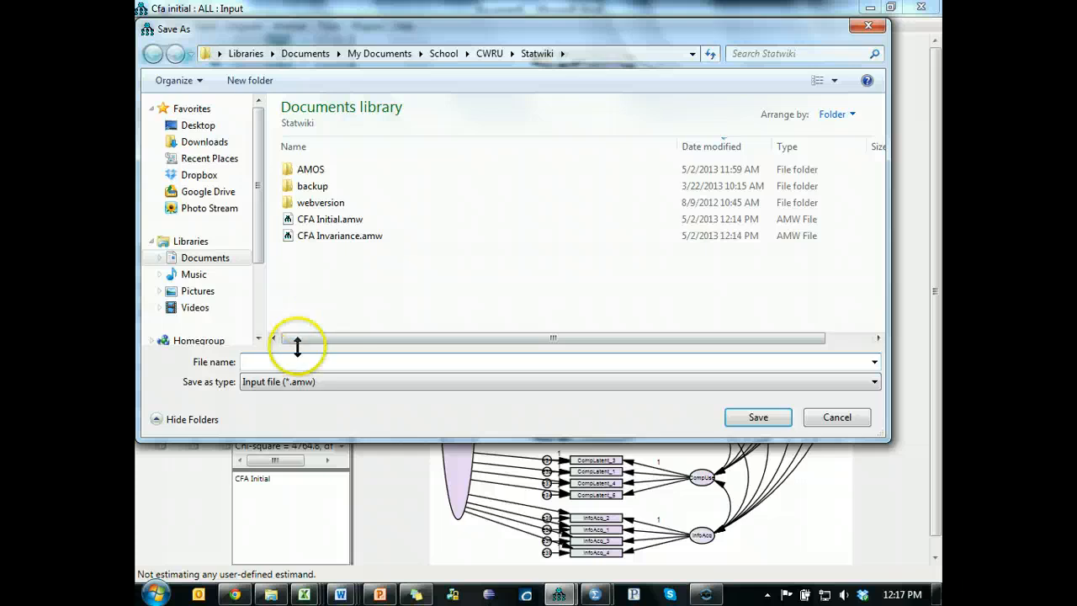
{"action": "type", "text": "CF"}
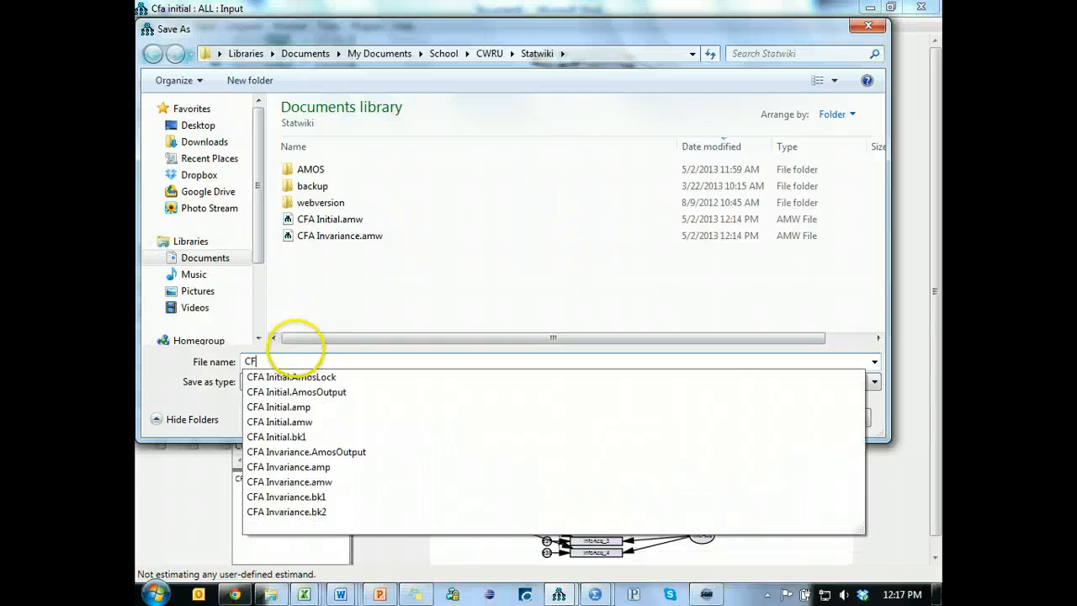
{"action": "type", "text": "A CxM"}
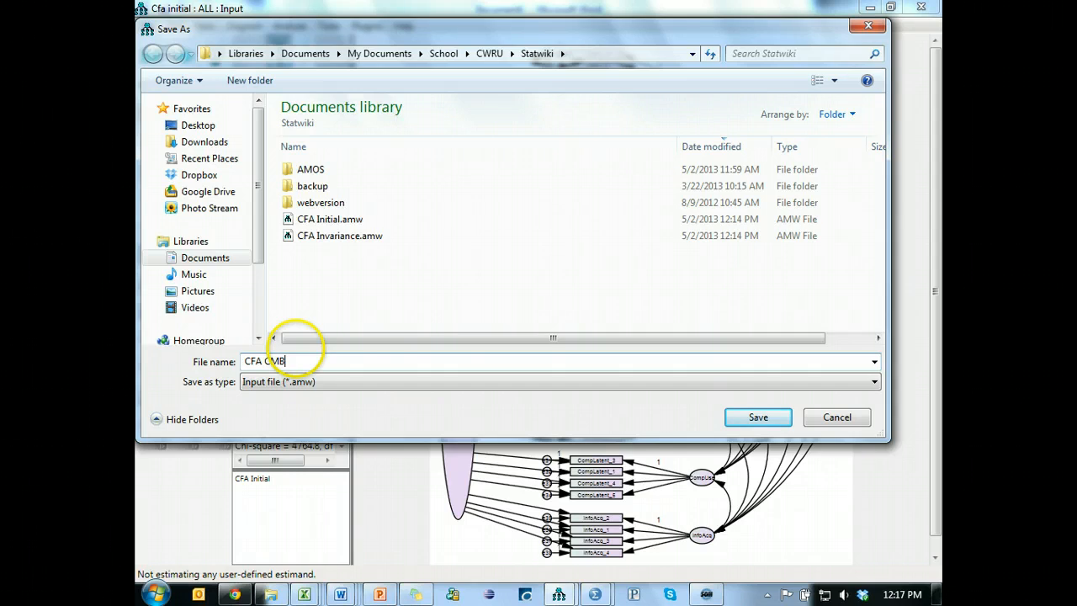
{"action": "left_click", "coordinate": [767, 415]}
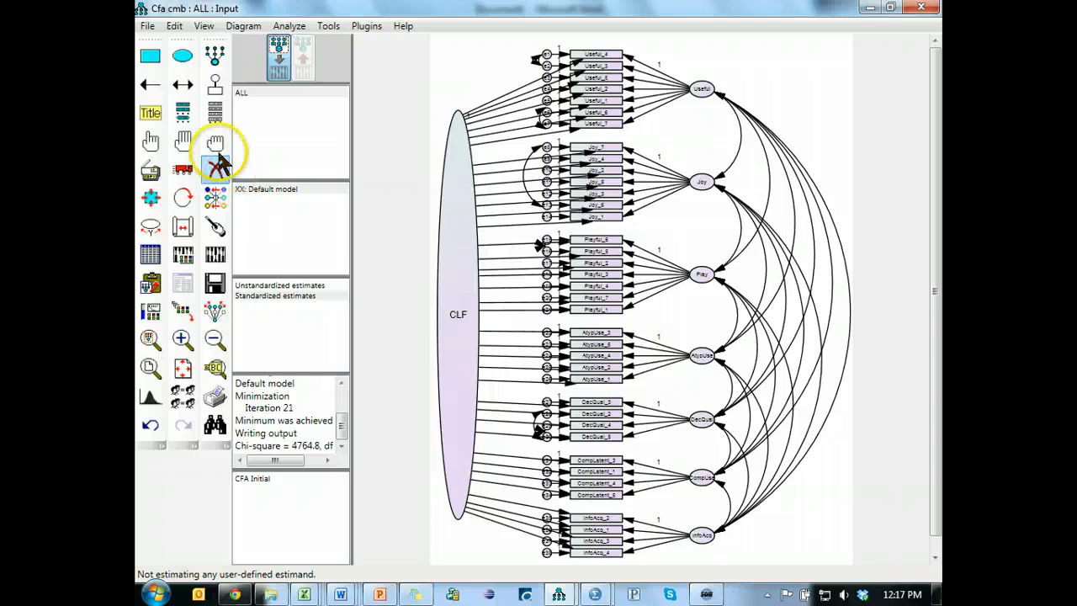
- Calculate the estimates with CLF uncorrelated with the other factors, and inspect the model notes and regression weights in the output
{"action": "left_click", "coordinate": [214, 255]}
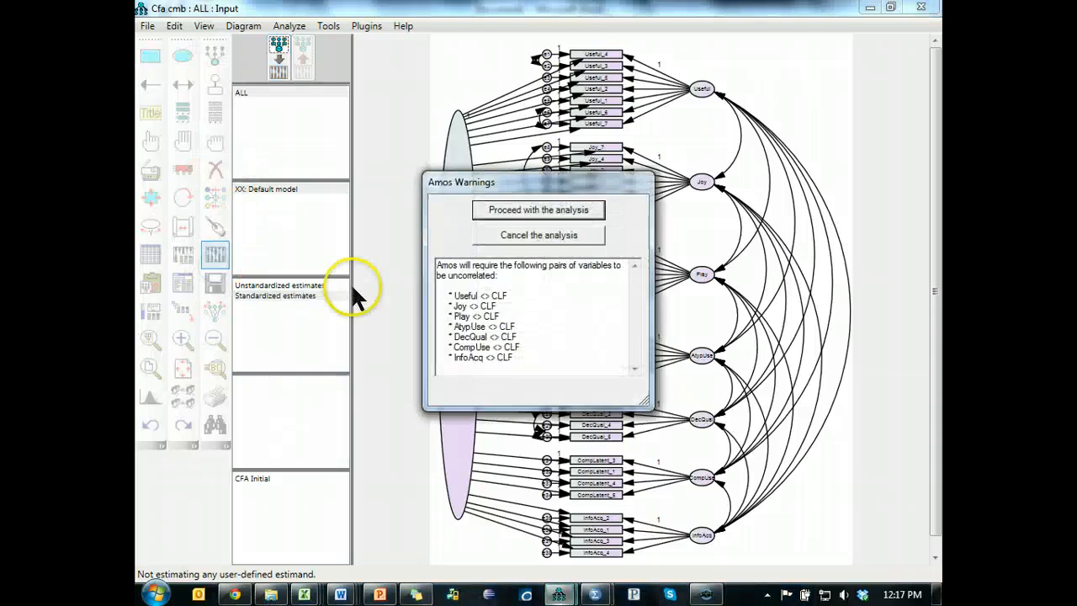
{"action": "left_click", "coordinate": [547, 210]}
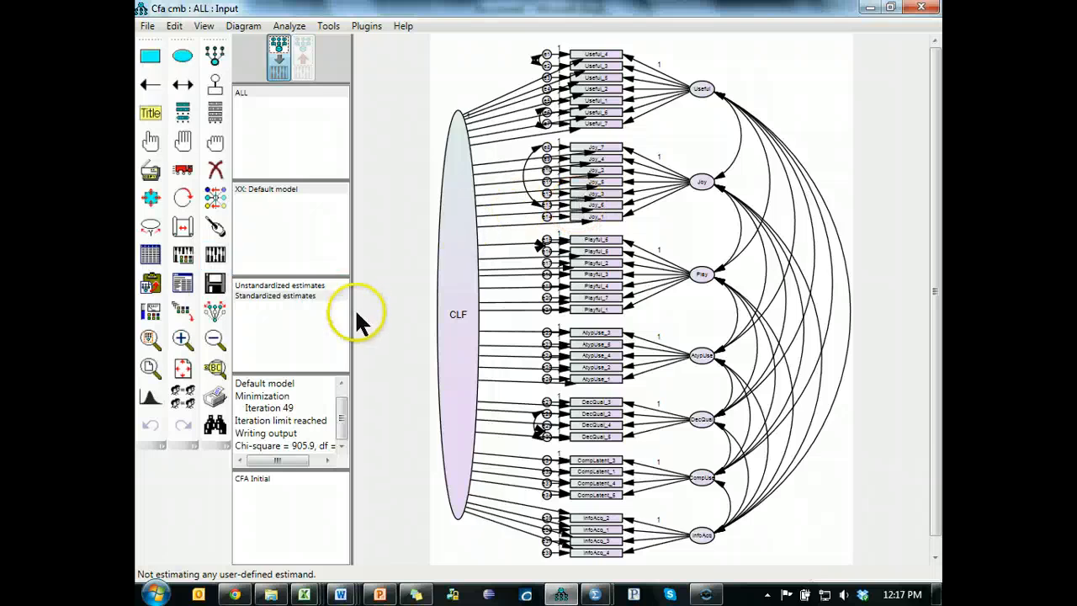
{"action": "left_click", "coordinate": [182, 286]}
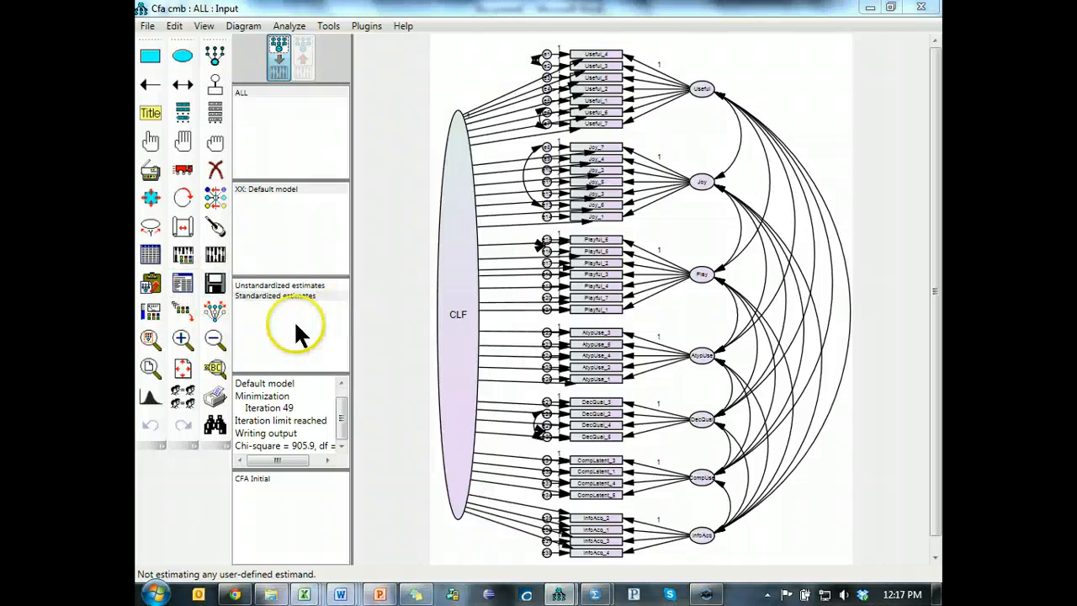
{"action": "mouse_move", "coordinate": [560, 594]}
{"action": "left_click", "coordinate": [588, 501]}
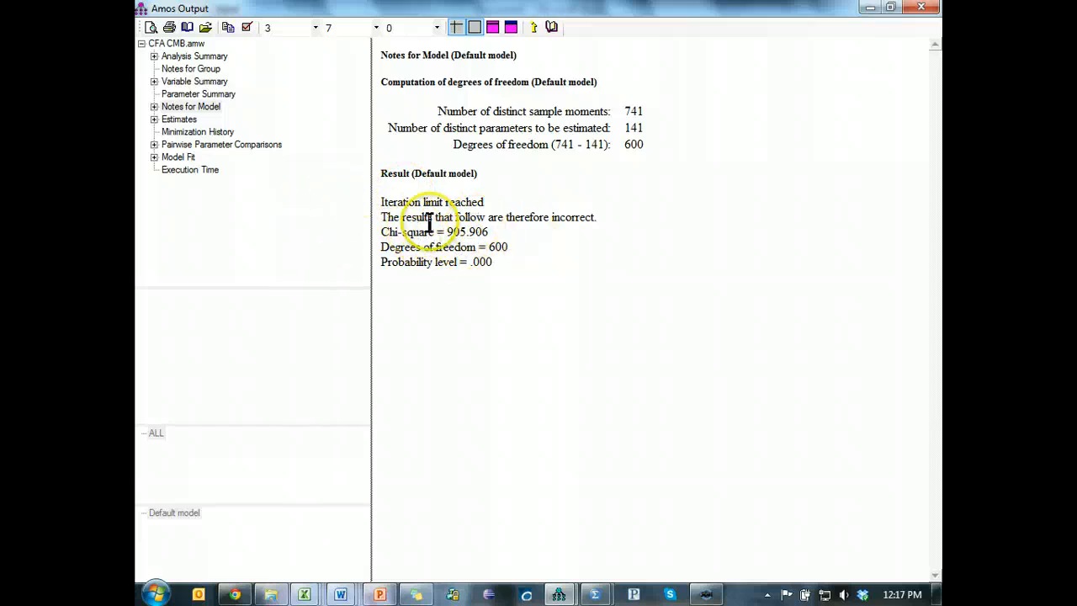
{"action": "left_click", "coordinate": [179, 119]}
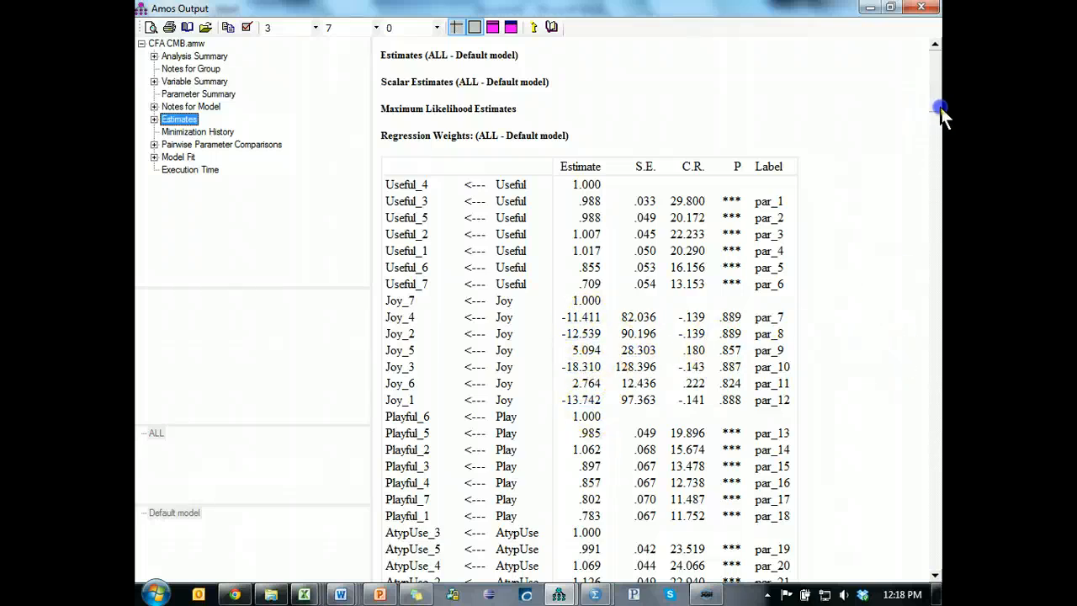
{"action": "mouse_move", "coordinate": [942, 112]}
{"action": "left_mouse_down"}
{"action": "mouse_move", "coordinate": [940, 221]}
{"action": "mouse_move", "coordinate": [941, 116]}
{"action": "left_mouse_up"}
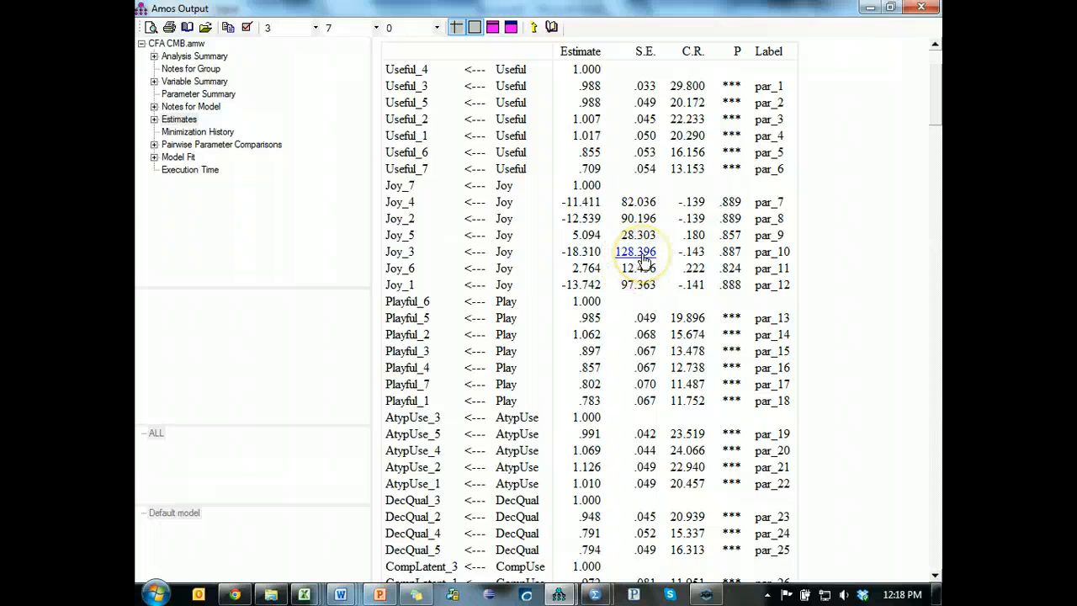
- Back in the diagram, clear the regression weight on the Joy to Joy_7 path and set the Joy to Joy_3 weight to 1
{"action": "key", "text": "alt+Tab"}
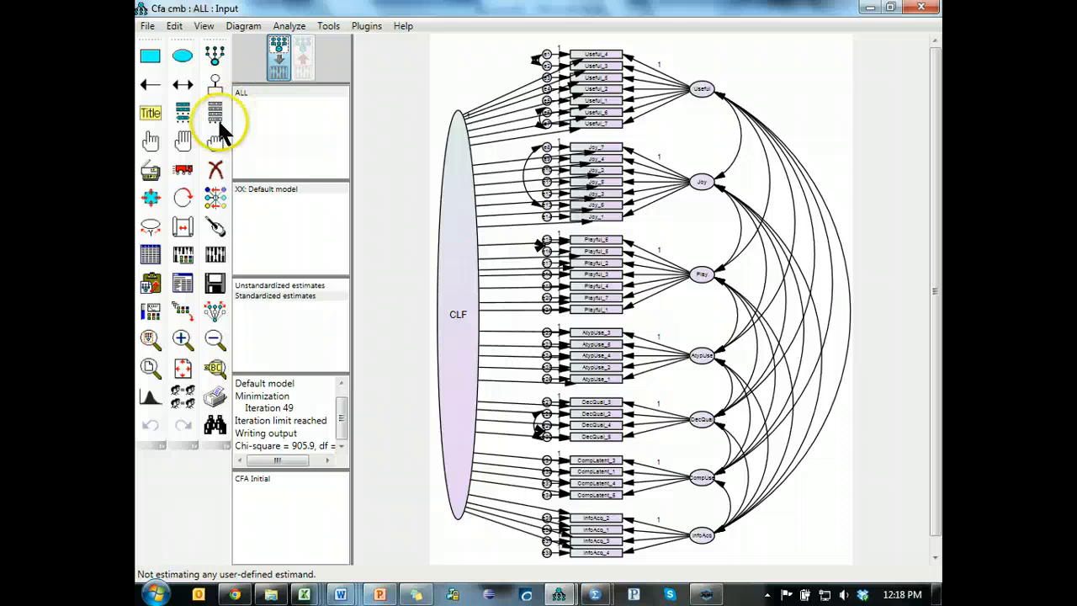
{"action": "double_click", "coordinate": [628, 152]}
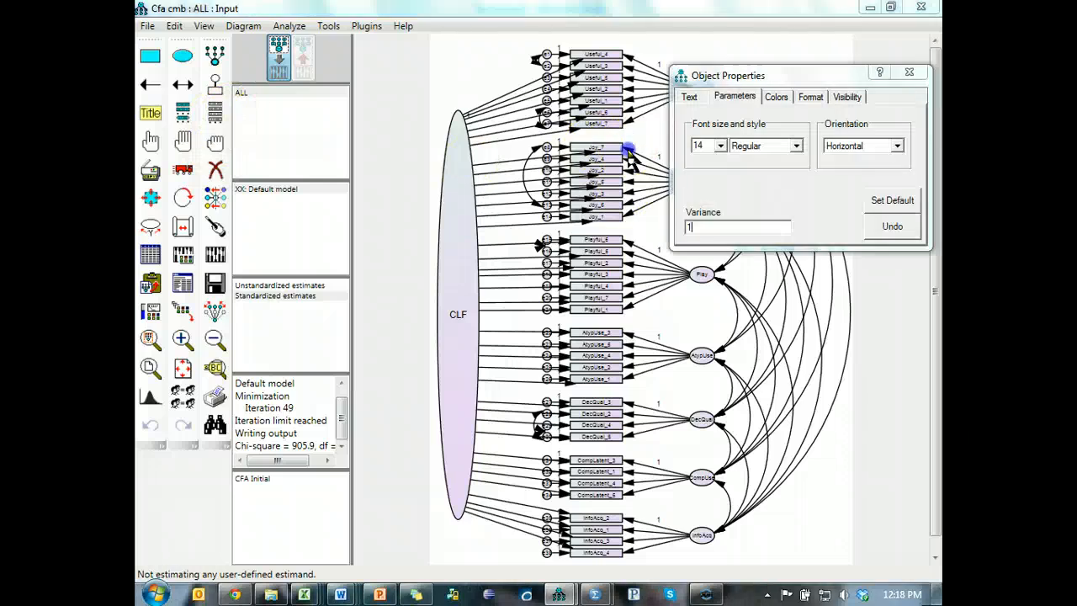
{"action": "left_click", "coordinate": [638, 150]}
{"action": "left_click", "coordinate": [722, 227]}
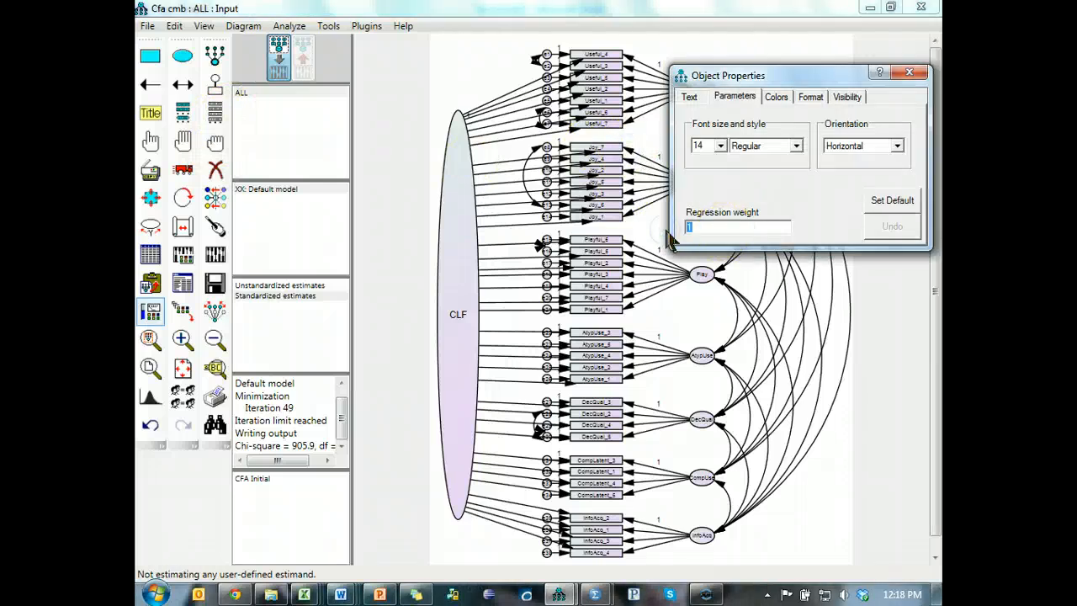
{"action": "left_click", "coordinate": [628, 195]}
{"action": "left_click", "coordinate": [728, 228]}
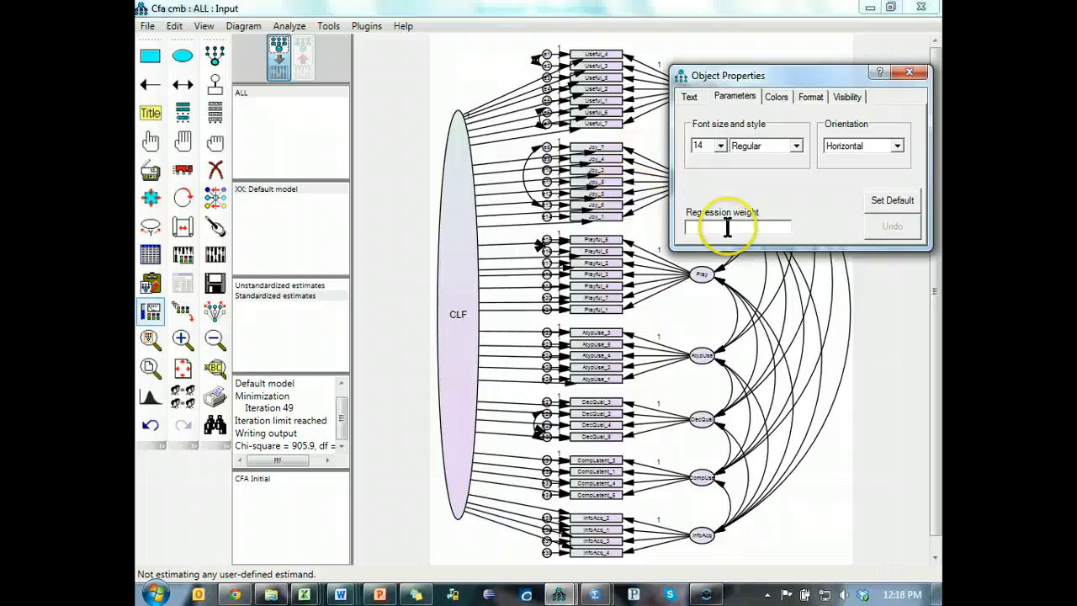
{"action": "left_click", "coordinate": [919, 72]}
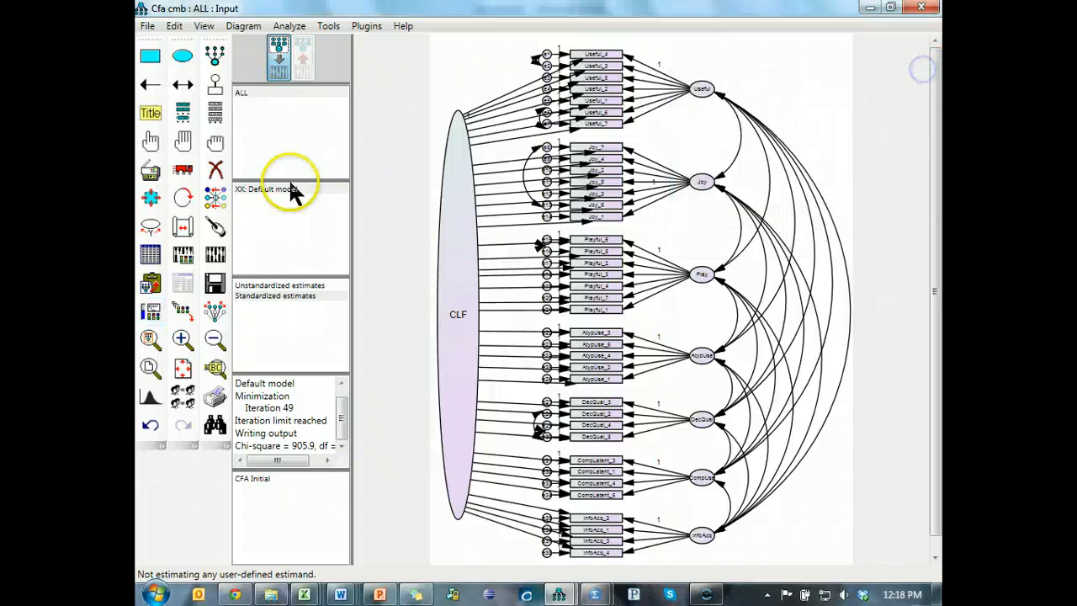
- Recalculate the CFA CMB estimates, proceeding with the analysis despite the warnings, and open the text output
{"action": "left_click", "coordinate": [214, 254]}
{"action": "left_click", "coordinate": [511, 211]}
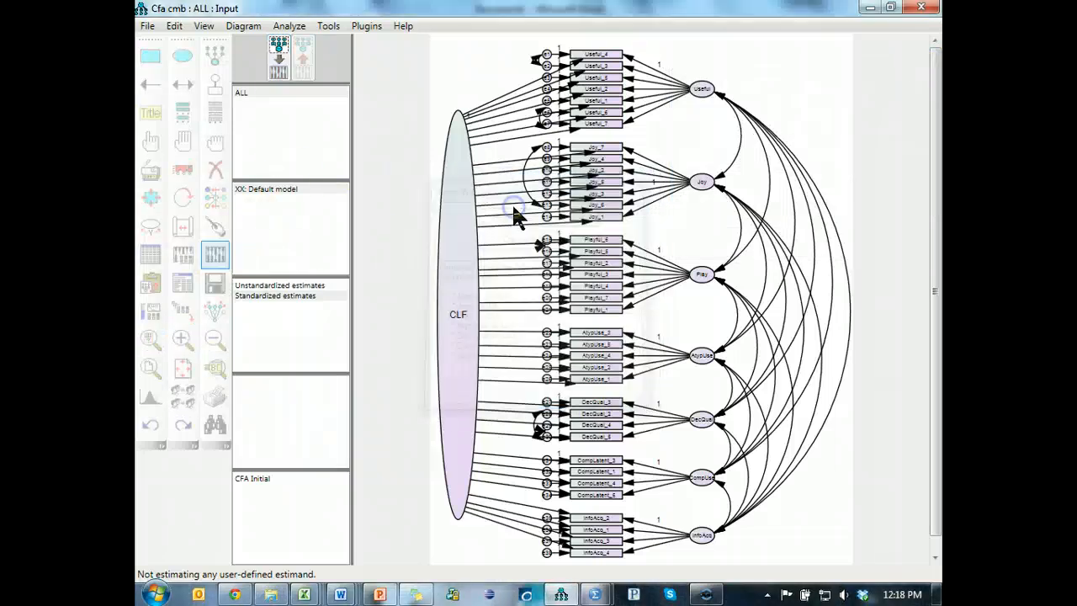
{"action": "left_click", "coordinate": [187, 286]}
- Examine the estimates for the ALL group, focusing on the standardized regression weights of the indicators
{"action": "left_click", "coordinate": [179, 119]}
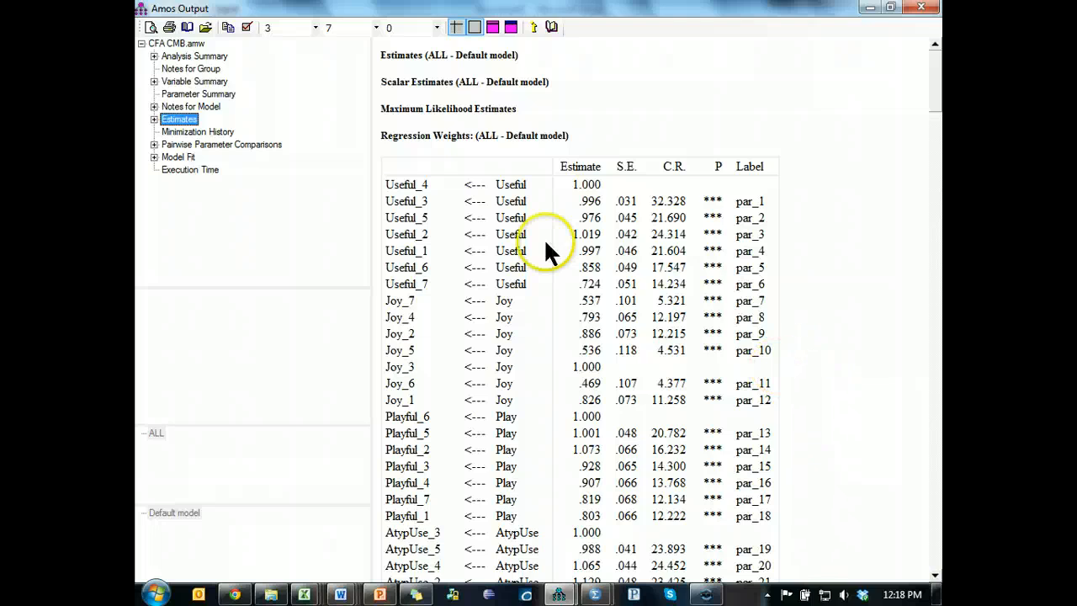
{"action": "left_click", "coordinate": [154, 119]}
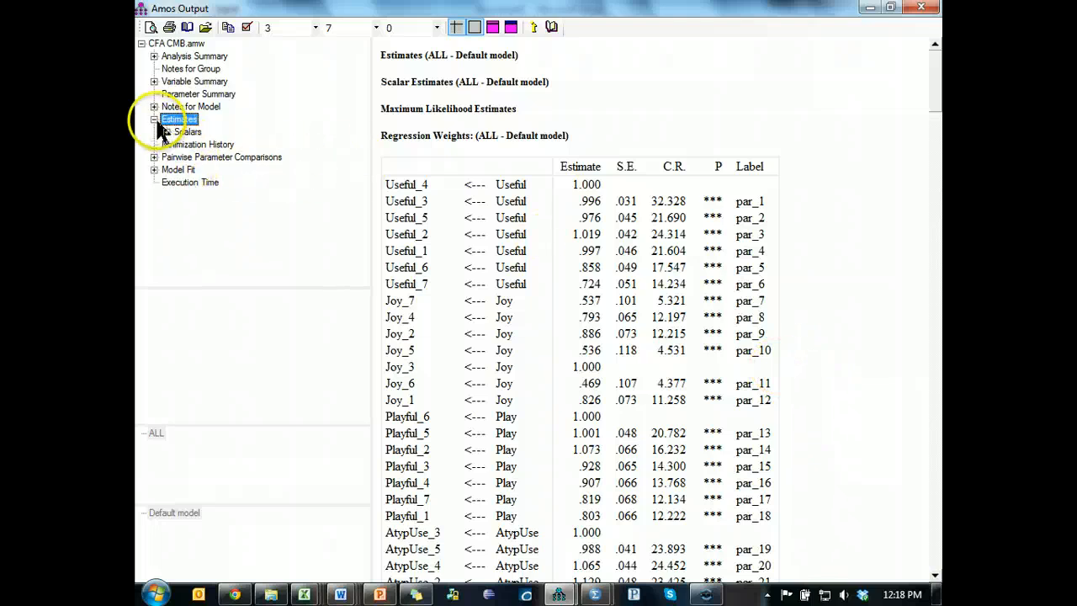
{"action": "double_click", "coordinate": [185, 132]}
{"action": "left_click", "coordinate": [223, 158]}
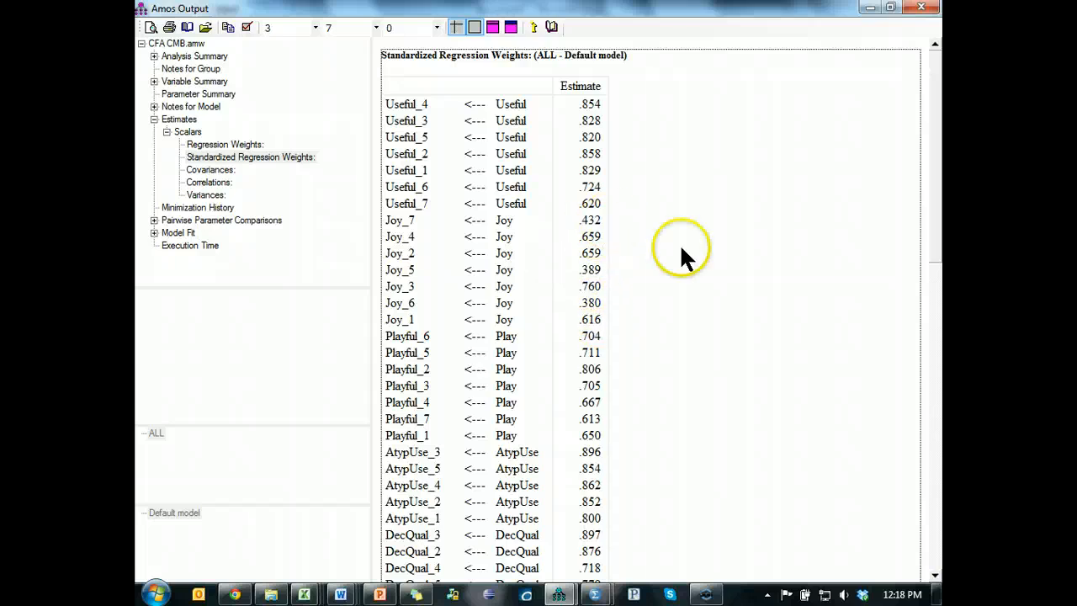
{"action": "scroll", "coordinate": [705, 278], "scroll_direction": "down", "scroll_amount": 4}
{"action": "scroll", "coordinate": [701, 276], "scroll_direction": "up", "scroll_amount": 4}
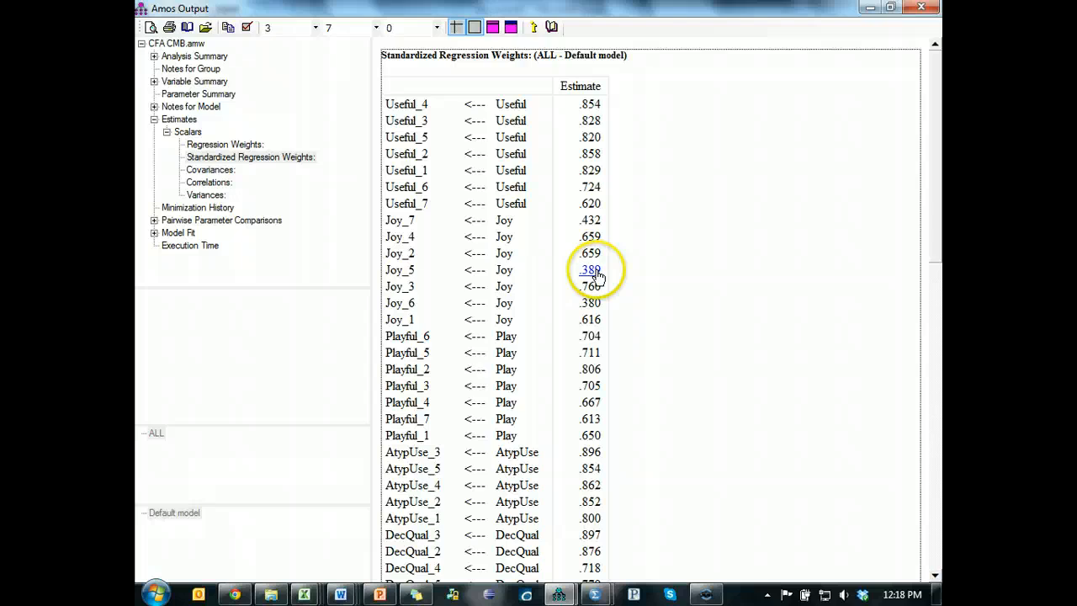
- Review the indicators' standardized regression weights down to the CLF paths, and return to the path diagram
{"action": "scroll", "coordinate": [678, 308], "scroll_direction": "down", "scroll_amount": 7}
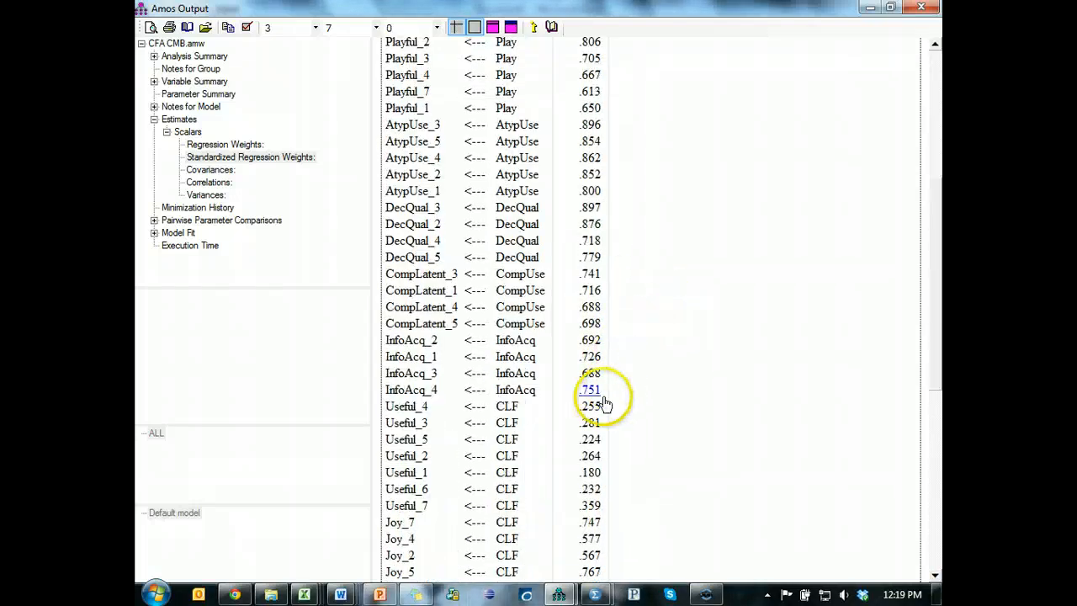
{"action": "scroll", "coordinate": [645, 195], "scroll_direction": "up", "scroll_amount": 7}
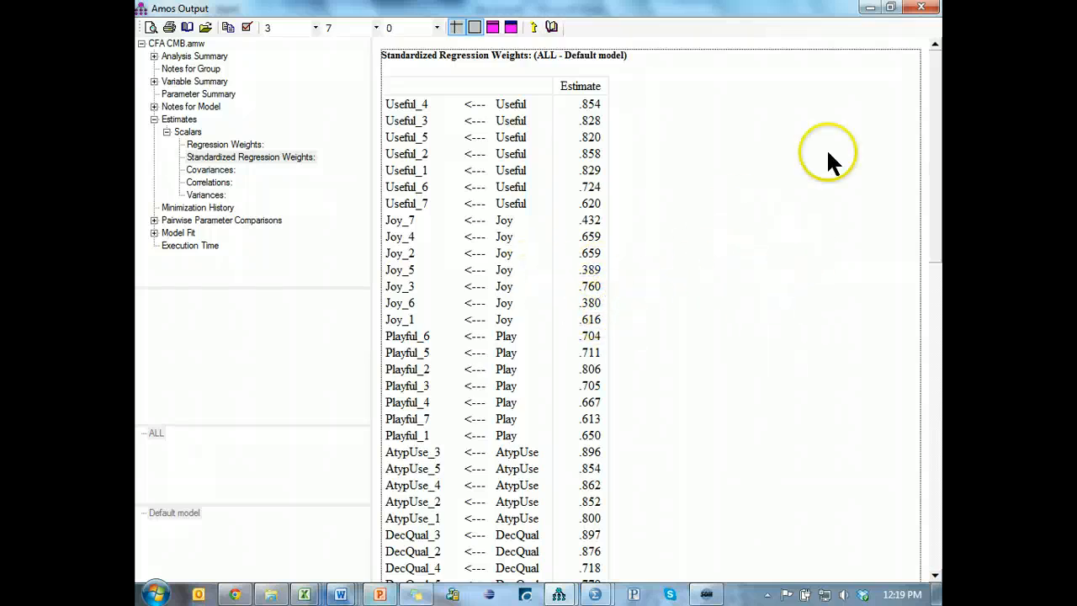
{"action": "key", "text": "alt+Tab"}
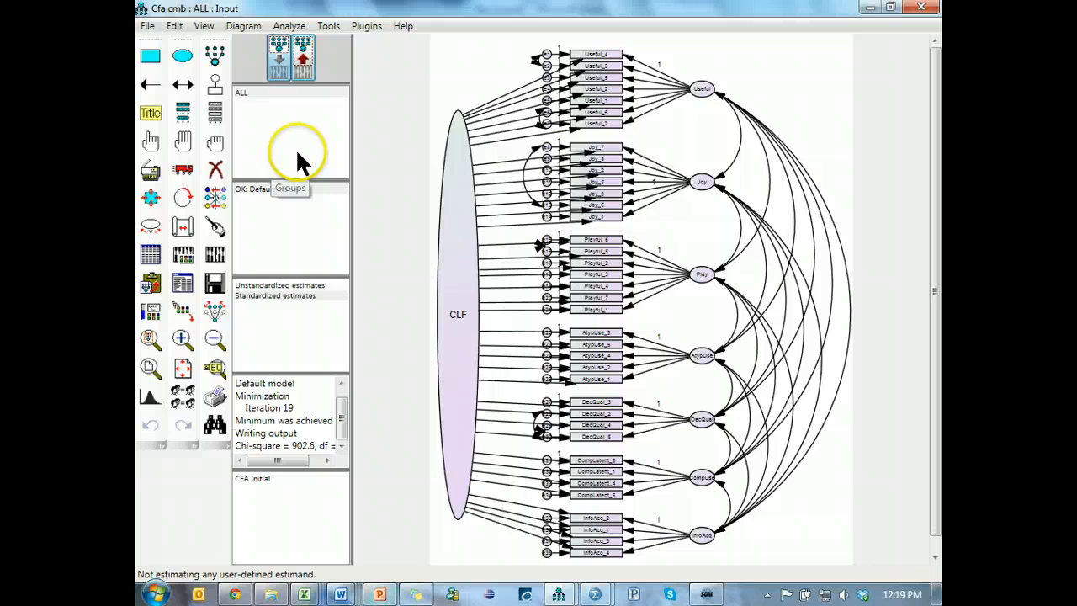
- Try moving the fixed regression weight of 1 from the Joy to Joy_3 path to the Joy_5 path, and recalculate the estimates despite the warning
{"action": "double_click", "coordinate": [631, 202]}
{"action": "left_click", "coordinate": [732, 223]}
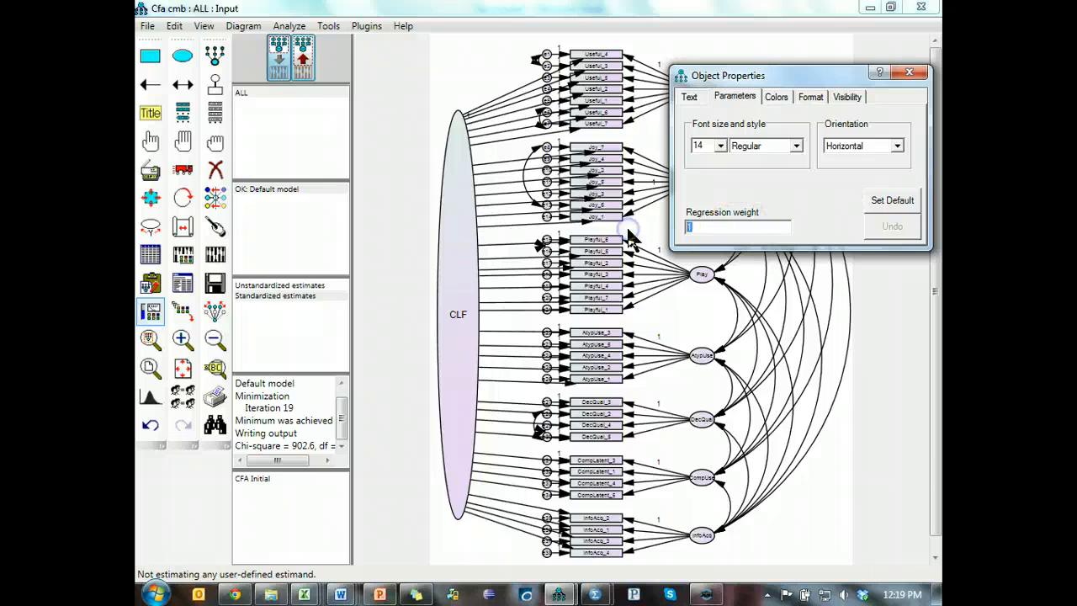
{"action": "key", "text": "BackSpace"}
{"action": "left_click_drag", "start_coordinate": [766, 75], "coordinate": [255, 102]}
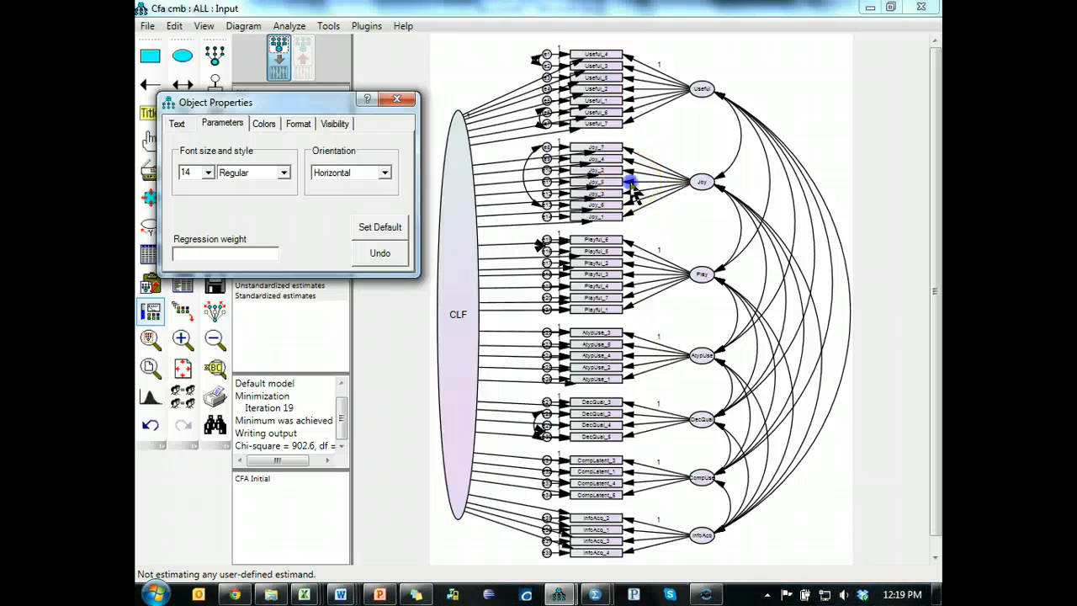
{"action": "type", "text": "1"}
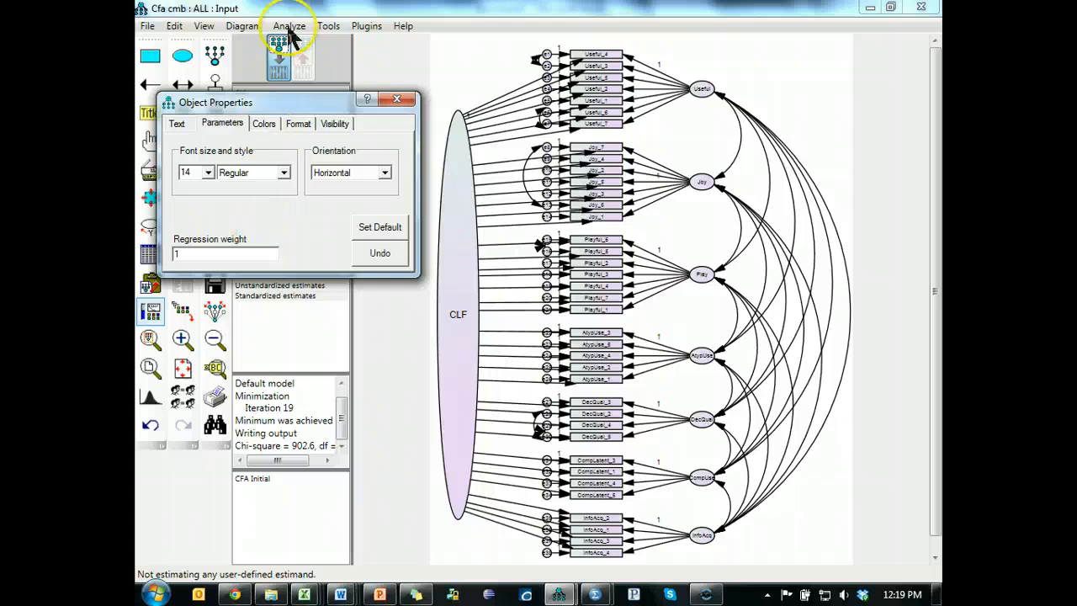
{"action": "left_click", "coordinate": [396, 98]}
{"action": "left_click", "coordinate": [215, 253]}
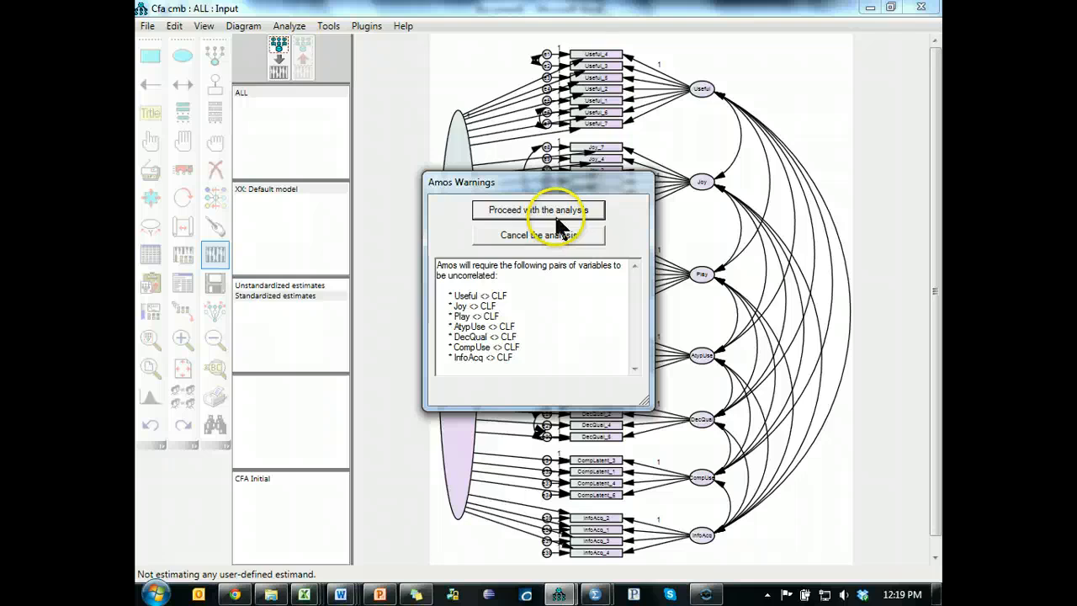
{"action": "left_click", "coordinate": [511, 210]}
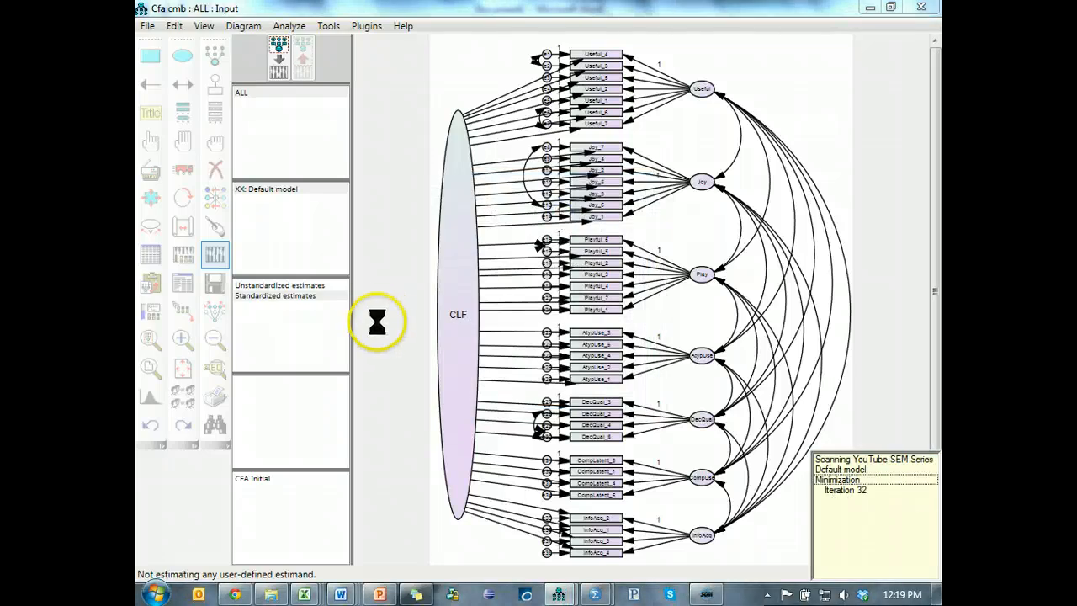
- Try fixing the Joy to Joy_6 regression weight at 1 instead of the Joy_5 weight, and rerun the analysis despite the warning
{"action": "double_click", "coordinate": [631, 183]}
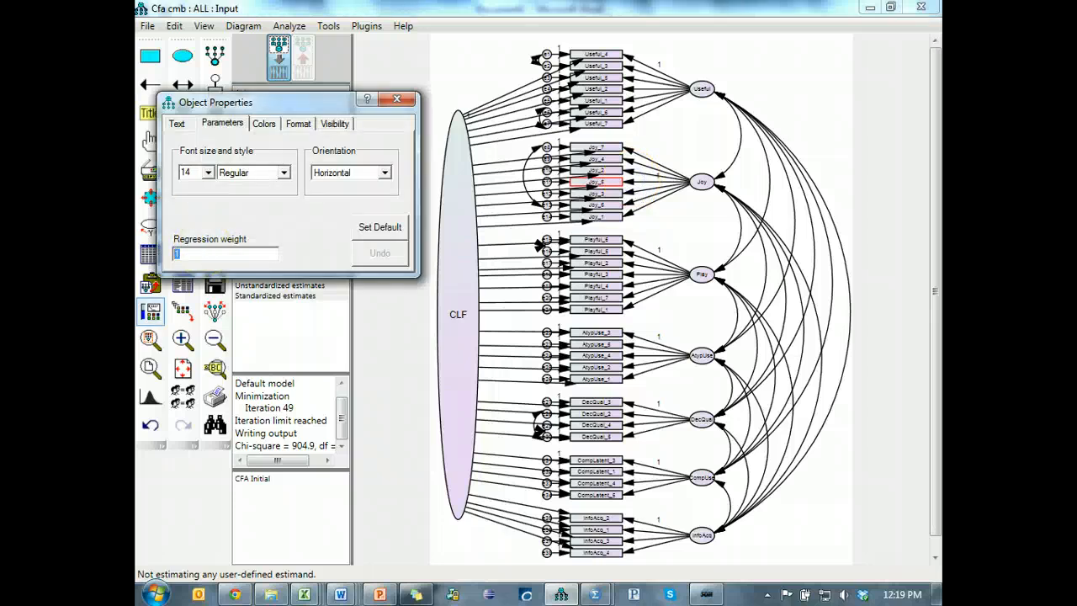
{"action": "left_click", "coordinate": [636, 207]}
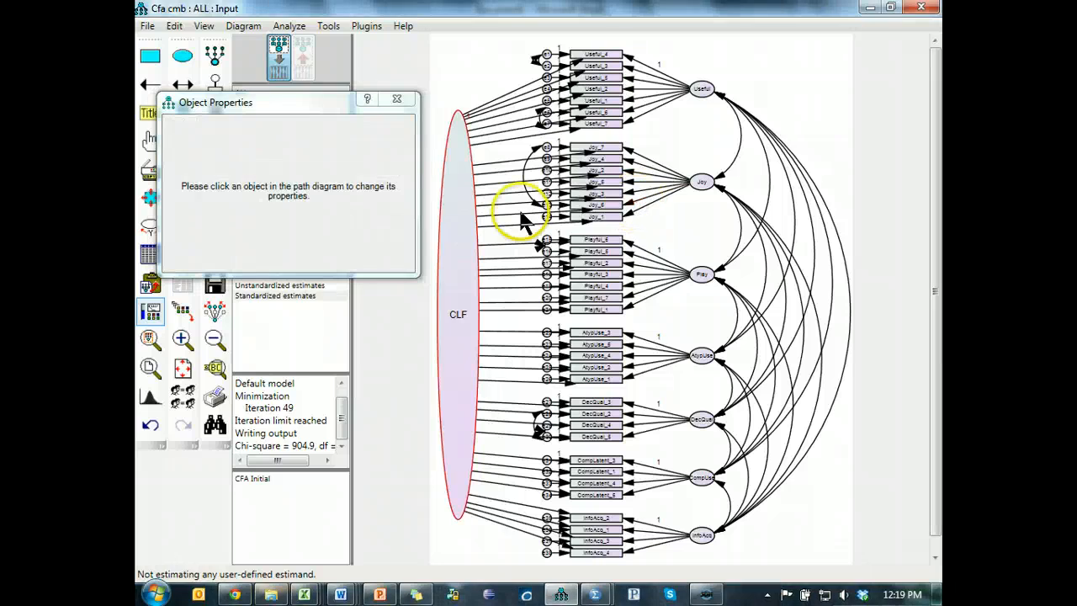
{"action": "left_click", "coordinate": [632, 204]}
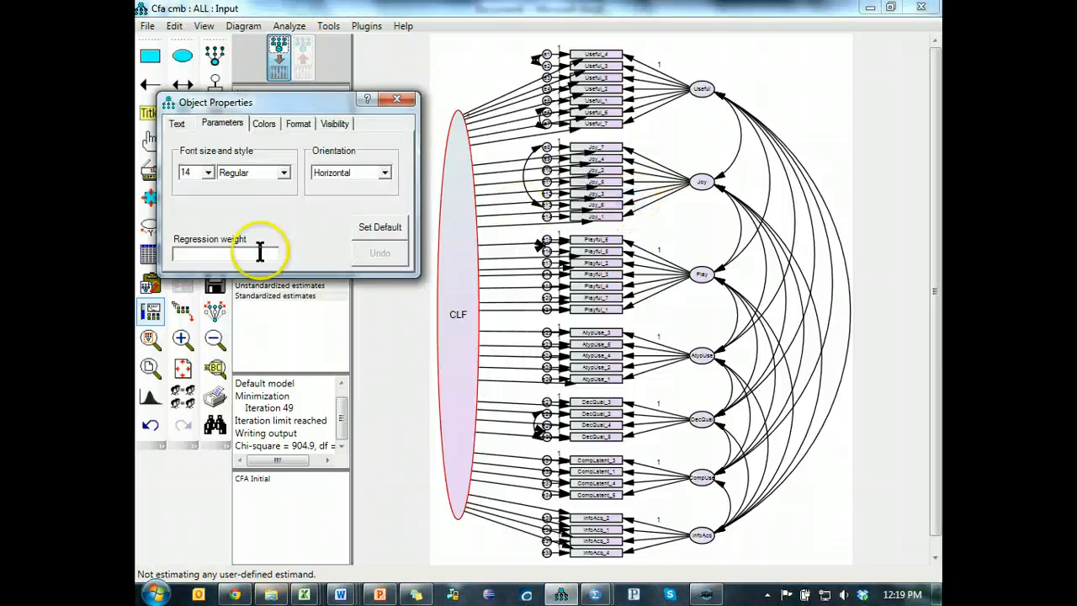
{"action": "type", "text": "1"}
{"action": "left_click", "coordinate": [396, 99]}
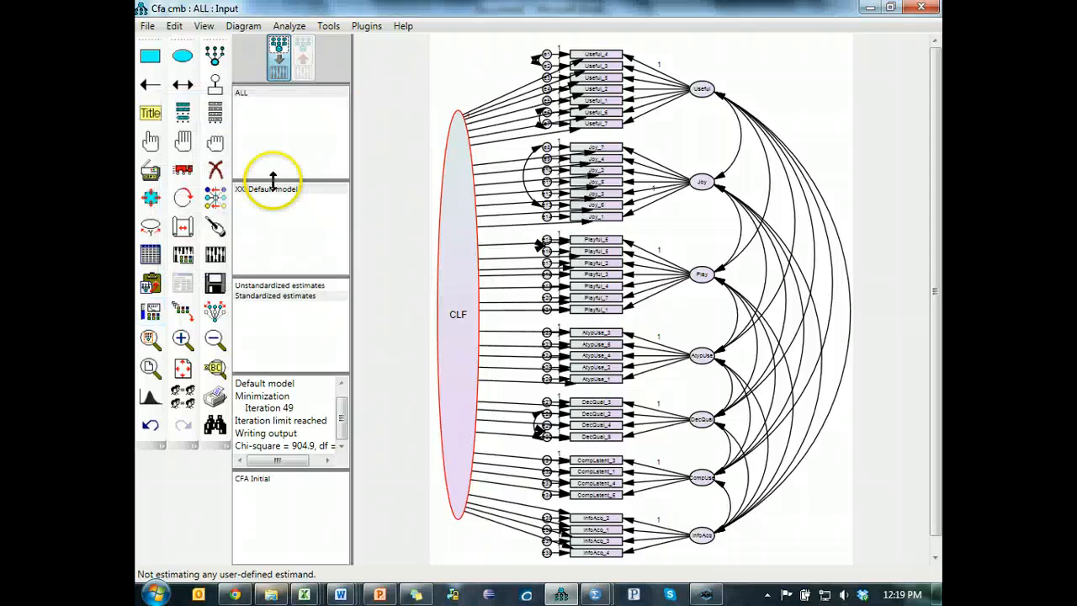
{"action": "left_click", "coordinate": [214, 254]}
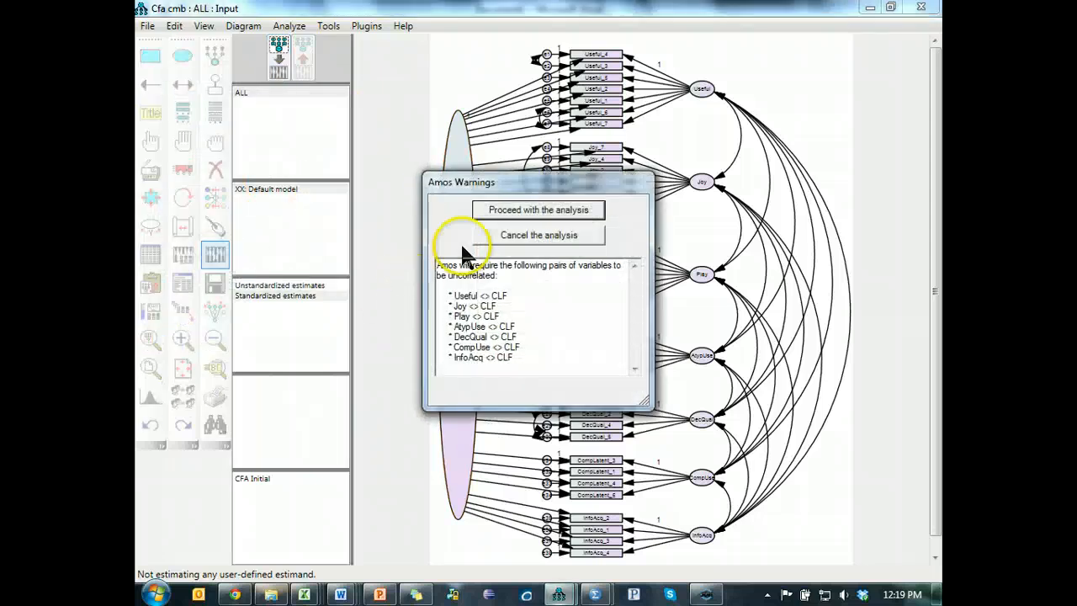
{"action": "left_click", "coordinate": [507, 209]}
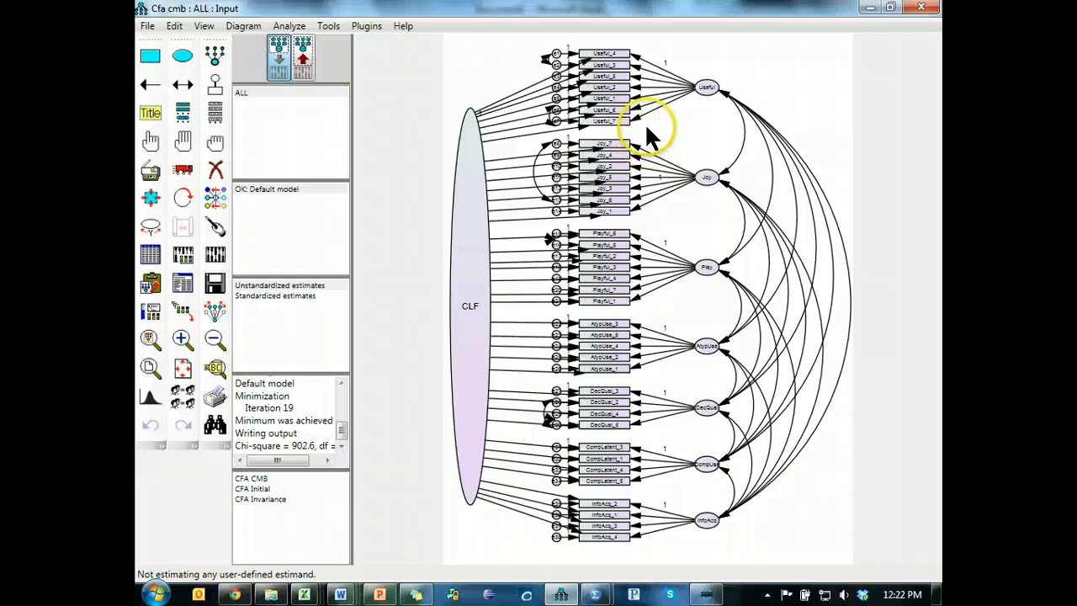
- Open the text output and examine the standardized regression weights of the Joy indicators in the estimates
{"action": "left_click", "coordinate": [196, 278]}
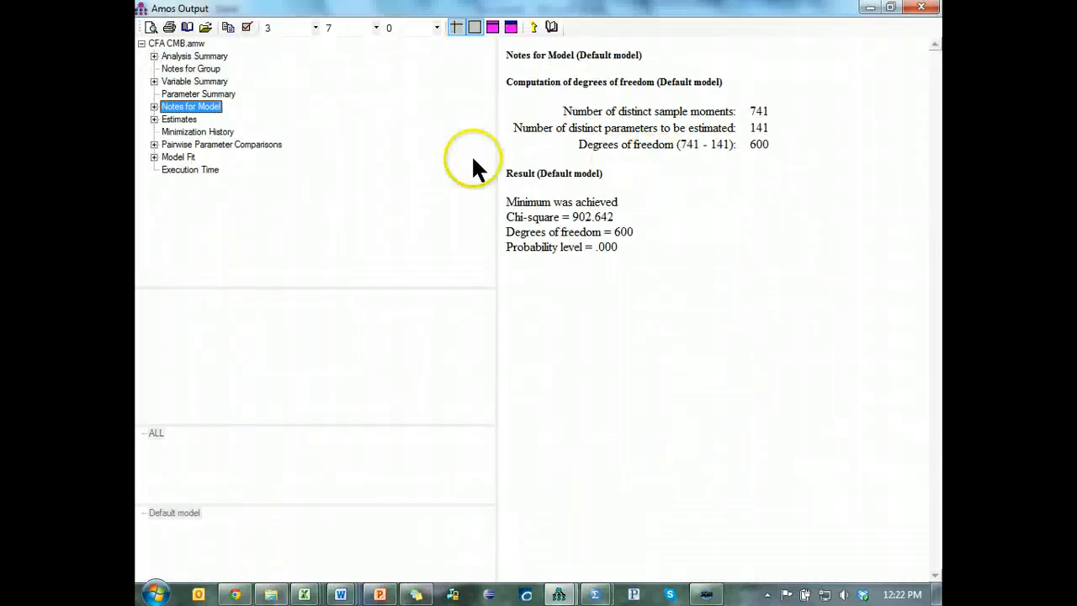
{"action": "left_click", "coordinate": [181, 120]}
{"action": "left_click_drag", "start_coordinate": [939, 108], "coordinate": [942, 274]}
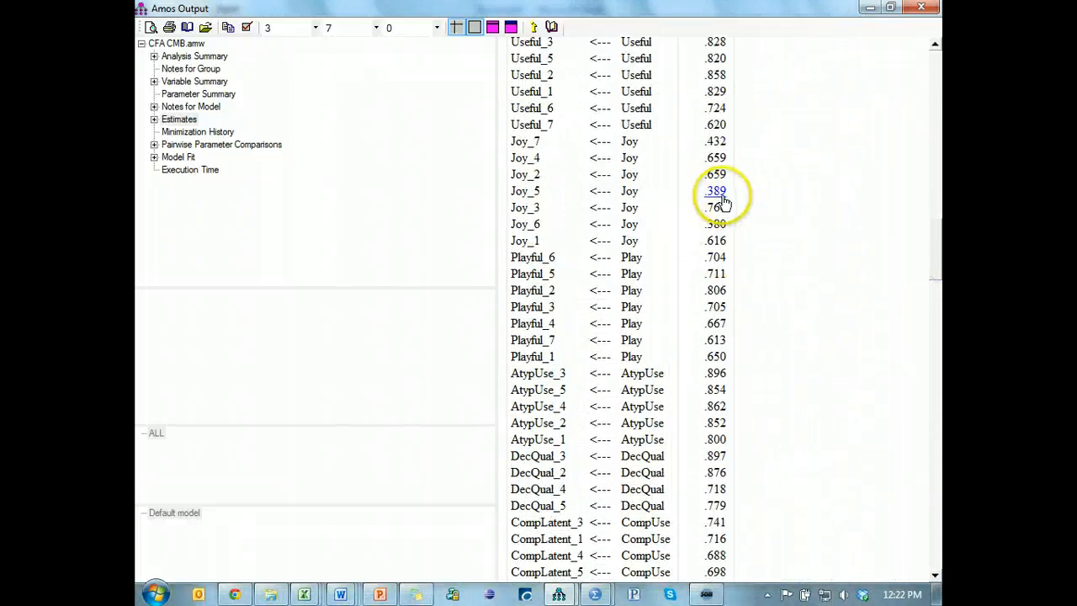
{"action": "left_click", "coordinate": [780, 188]}
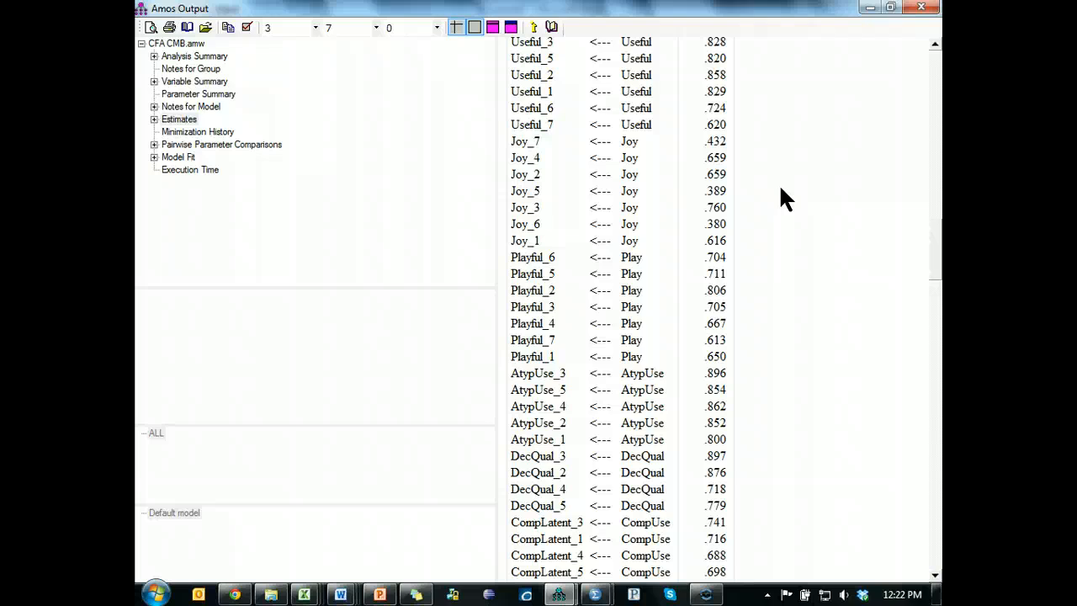
- Switch to the Statwiki Guidelines page in Chrome and highlight the "Optionally, impute composites" item under Confirmatory Factor Analysis
{"action": "key", "text": "alt+Tab"}
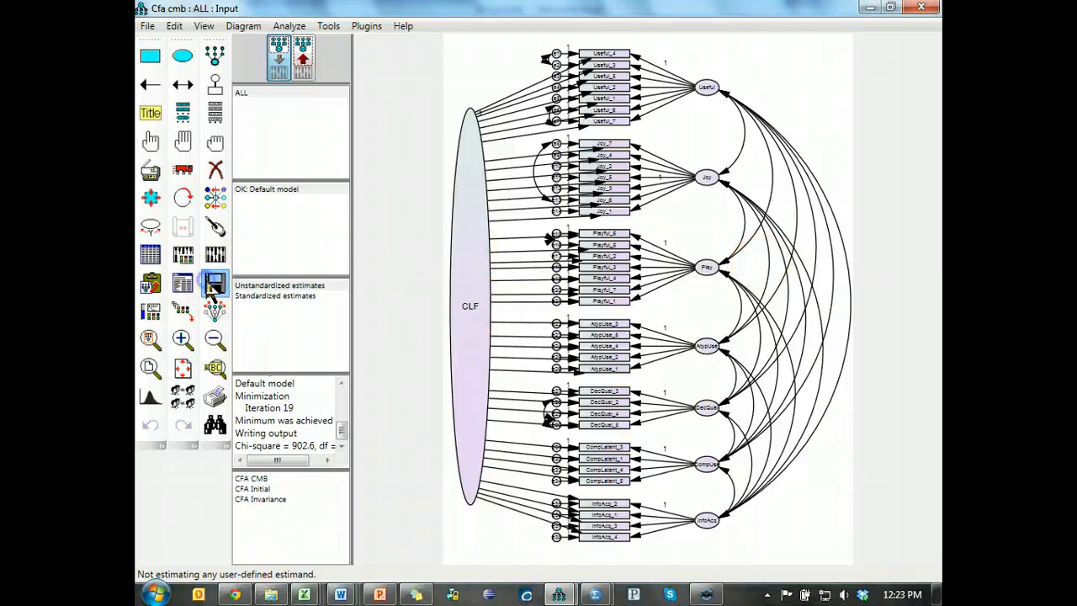
{"action": "key", "text": "alt+Tab"}
{"action": "key", "text": "alt+Tab"}
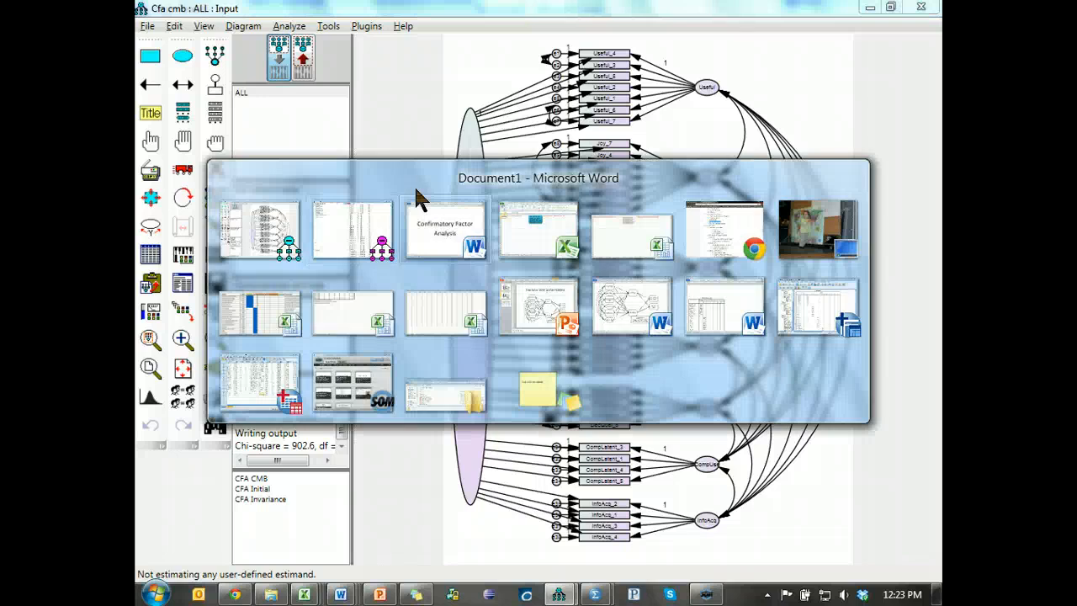
{"action": "left_click", "coordinate": [686, 237]}
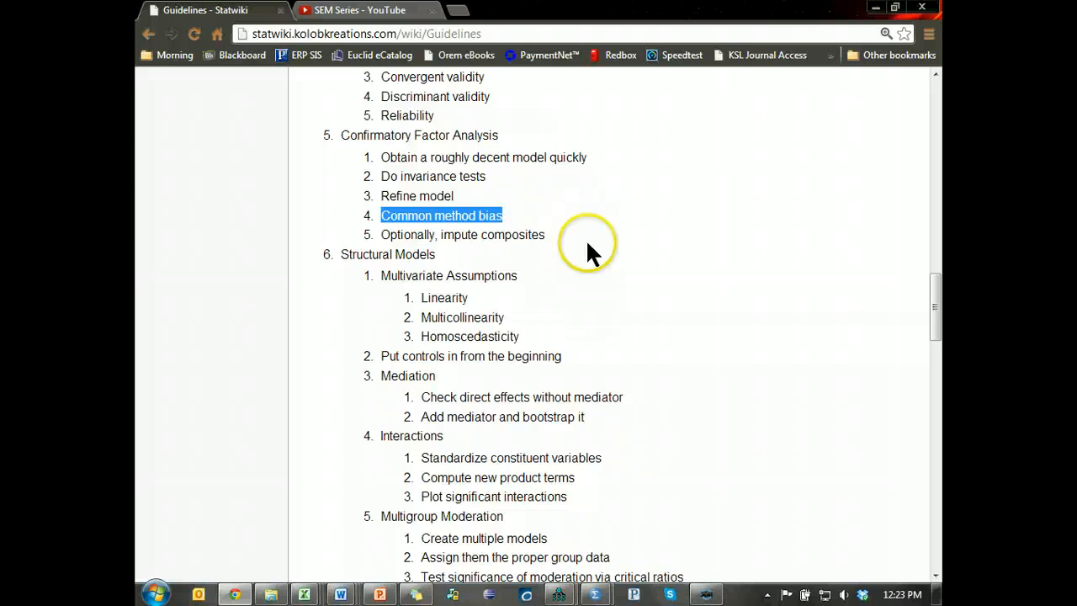
{"action": "key", "text": "alt+Tab"}
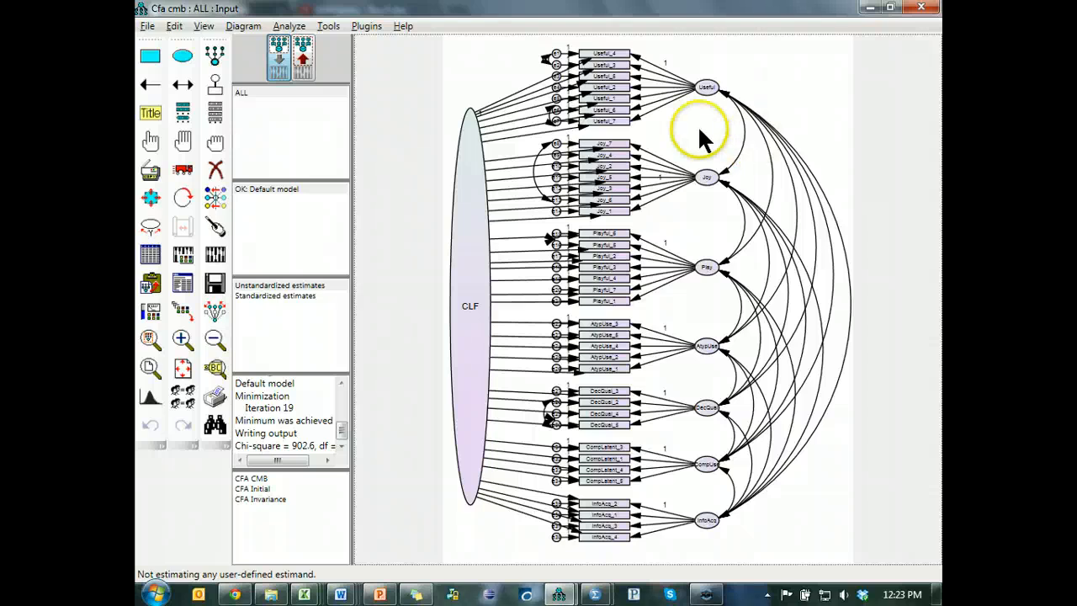
{"action": "key", "text": "alt+Tab"}
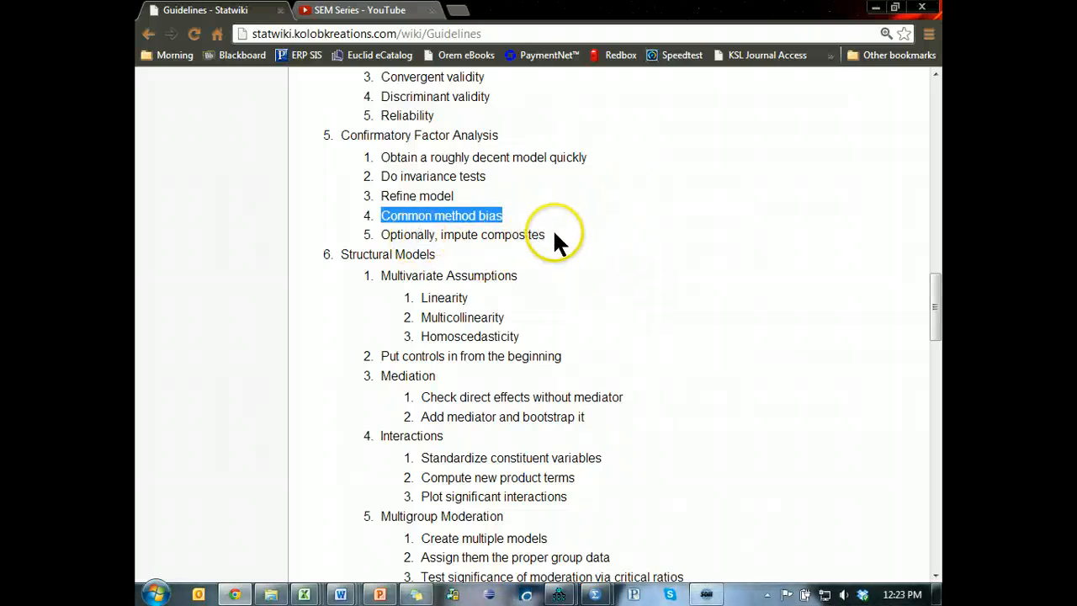
{"action": "left_click_drag", "start_coordinate": [555, 237], "coordinate": [366, 234]}
- Back in Amos, run Data Imputation despite the uncorrelated-variables warning, using regression imputation to create YouTube SEM Series_C.sav
{"action": "key", "text": "alt+Tab"}
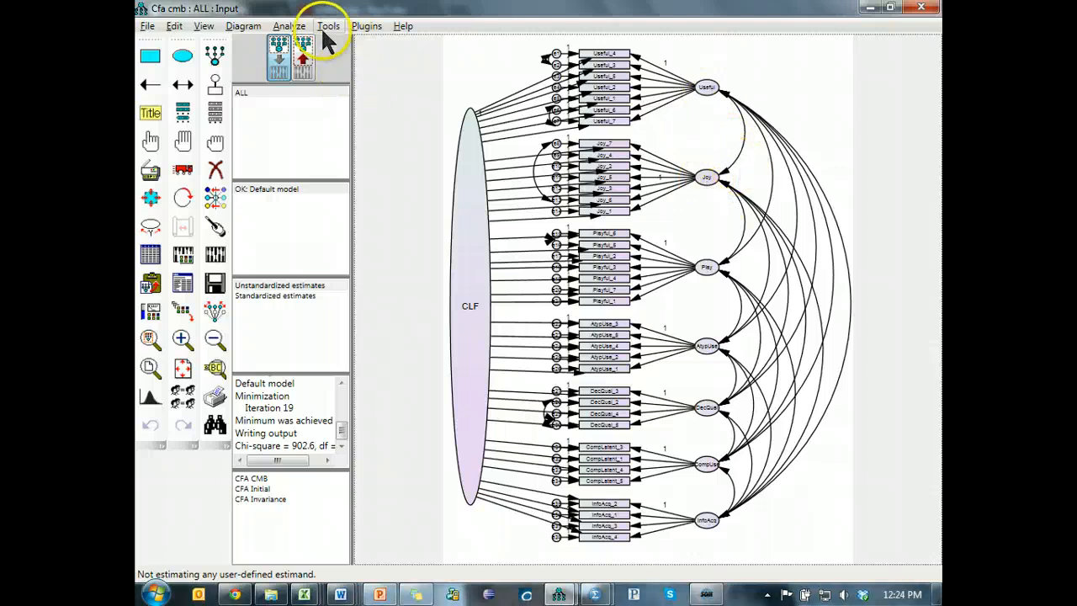
{"action": "left_click", "coordinate": [290, 27]}
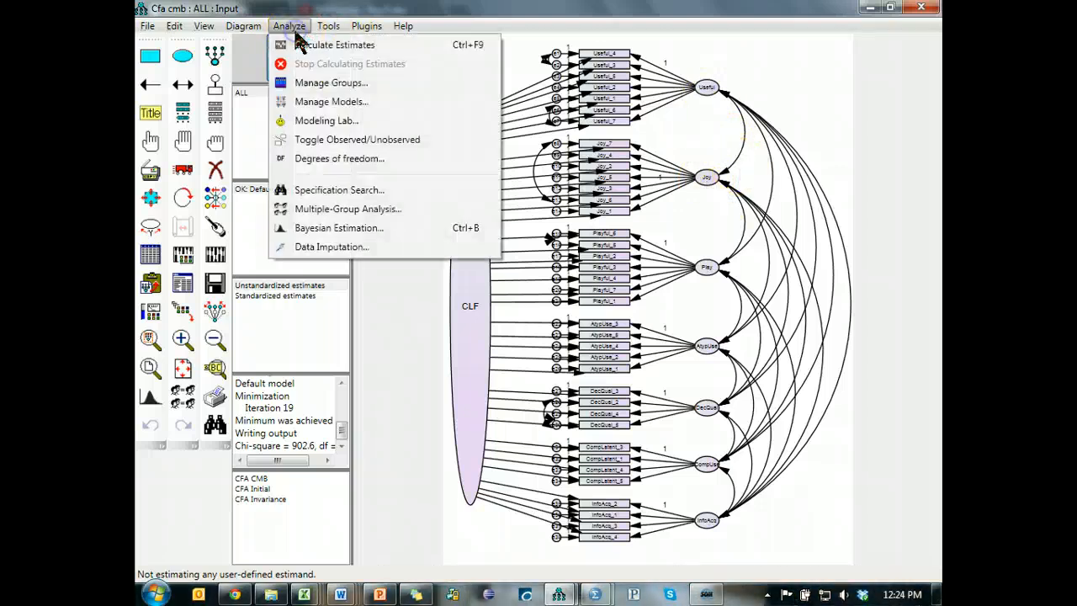
{"action": "left_click", "coordinate": [362, 246]}
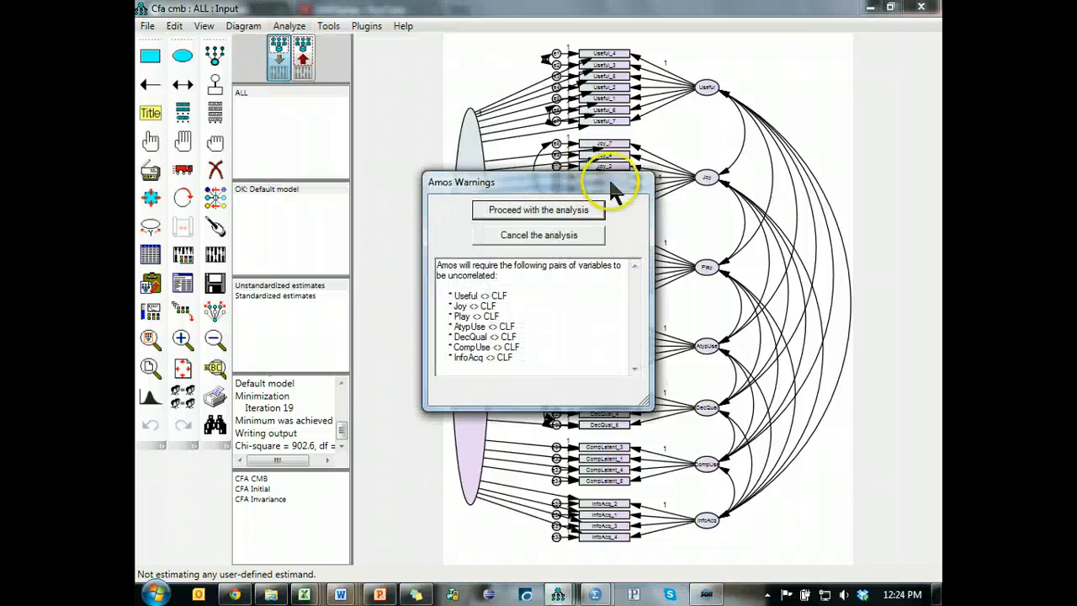
{"action": "left_click_drag", "start_coordinate": [561, 176], "coordinate": [696, 187]}
{"action": "left_click_drag", "start_coordinate": [629, 195], "coordinate": [728, 144]}
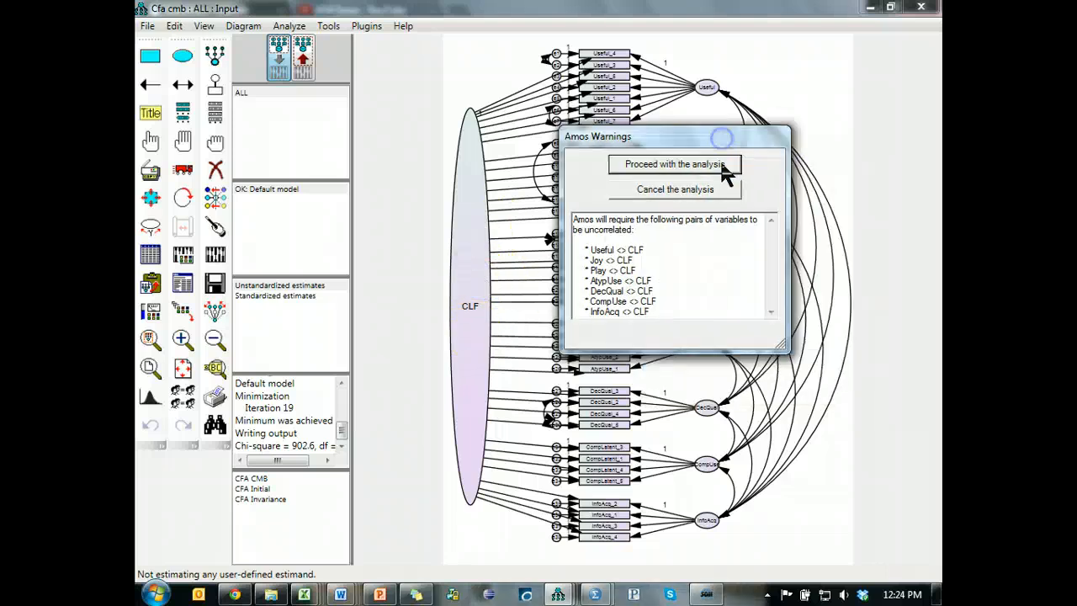
{"action": "left_click", "coordinate": [721, 166]}
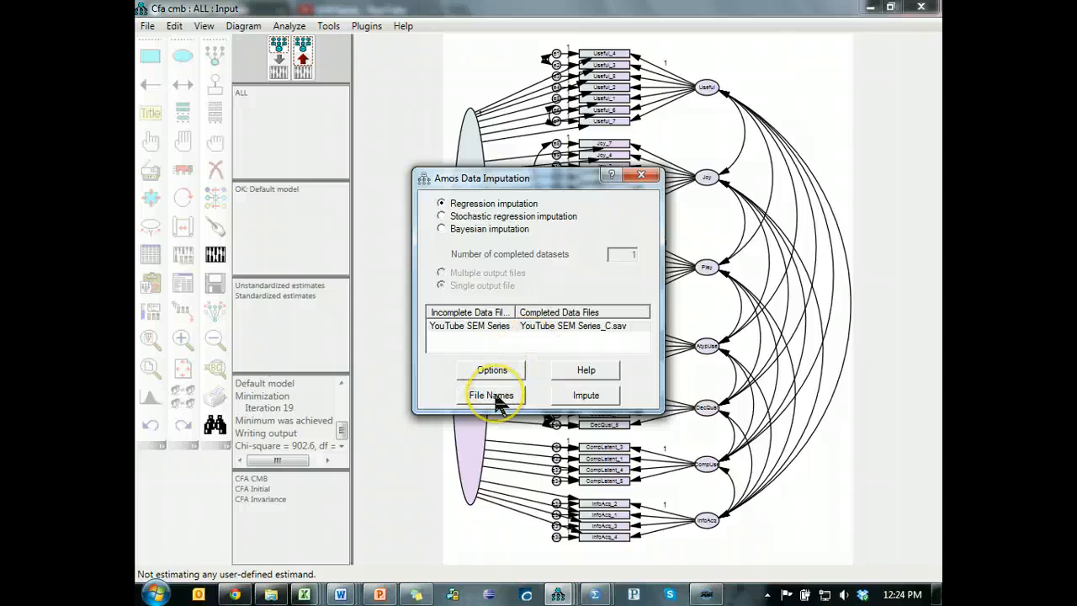
{"action": "left_click", "coordinate": [572, 397]}
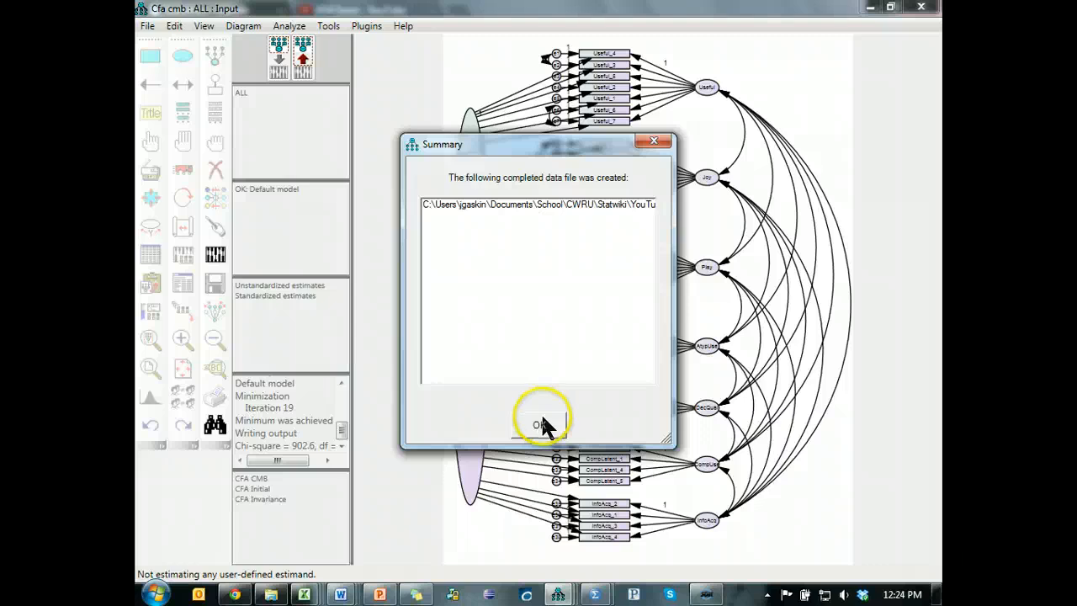
{"action": "left_click", "coordinate": [540, 425]}
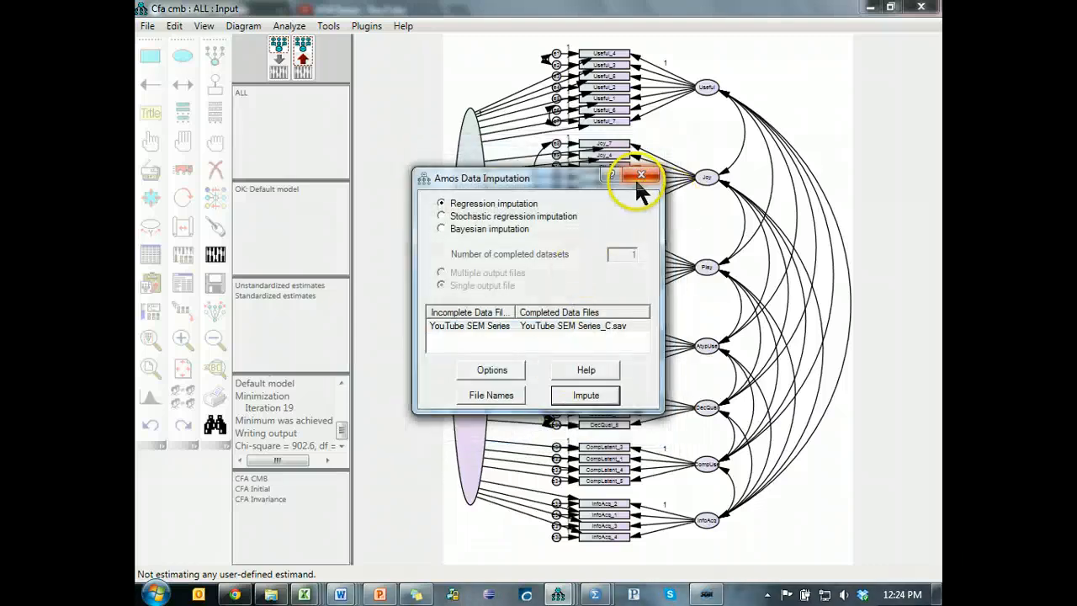
{"action": "left_click", "coordinate": [639, 180]}
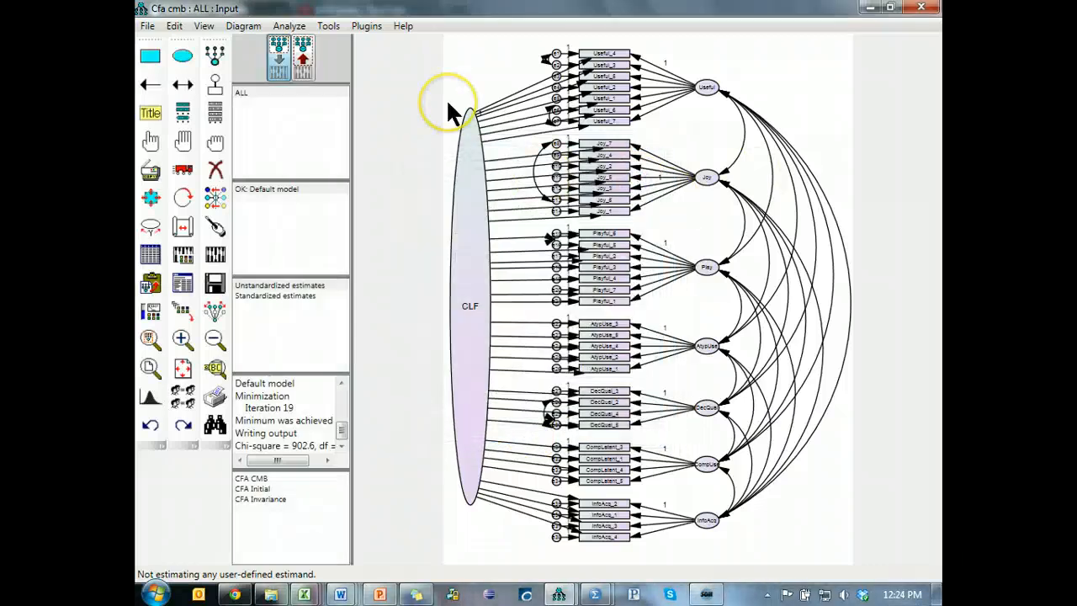
- Locate the imputed data file YouTube SEM Series_C.sav in the Statwiki folder in Windows Explorer, and minimize the folder window
{"action": "left_click", "coordinate": [271, 595]}
{"action": "left_click", "coordinate": [403, 413]}
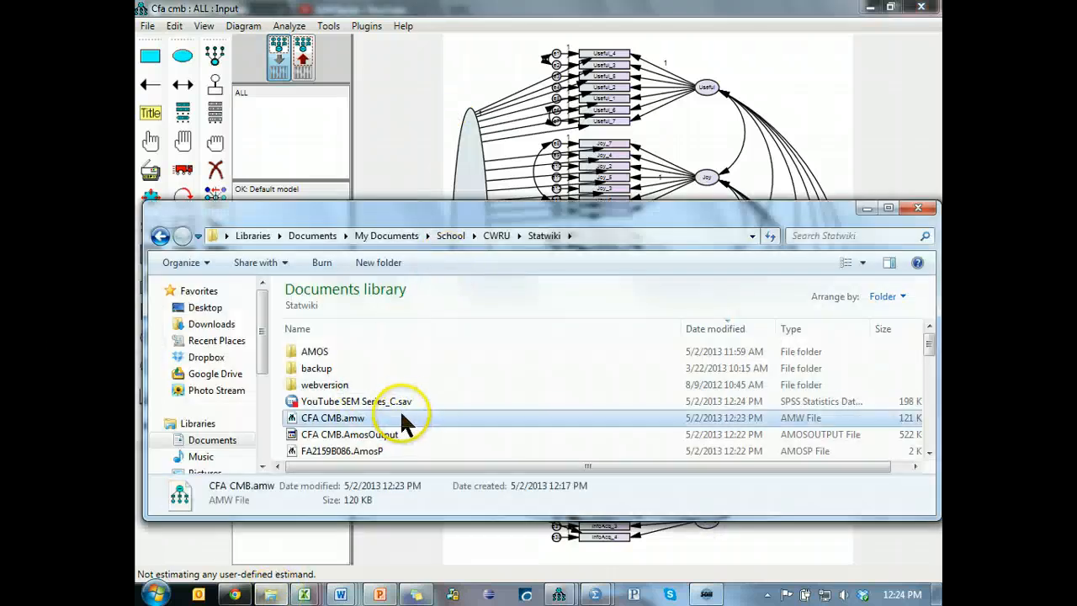
{"action": "left_click", "coordinate": [402, 401]}
{"action": "scroll", "coordinate": [544, 407], "scroll_direction": "down", "scroll_amount": 2}
{"action": "scroll", "coordinate": [541, 406], "scroll_direction": "up", "scroll_amount": 2}
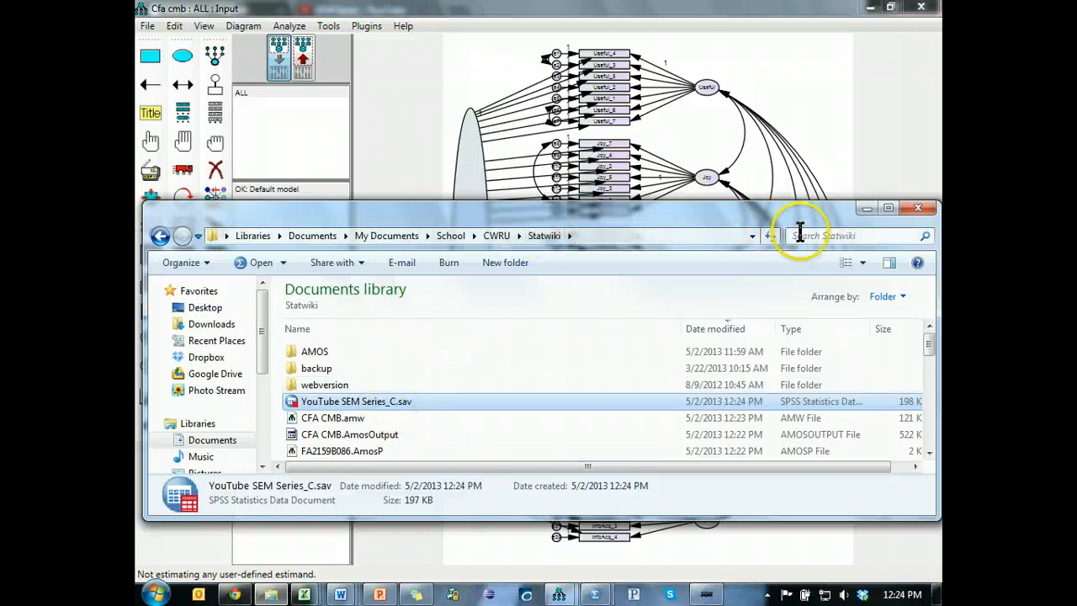
{"action": "left_click", "coordinate": [866, 207]}
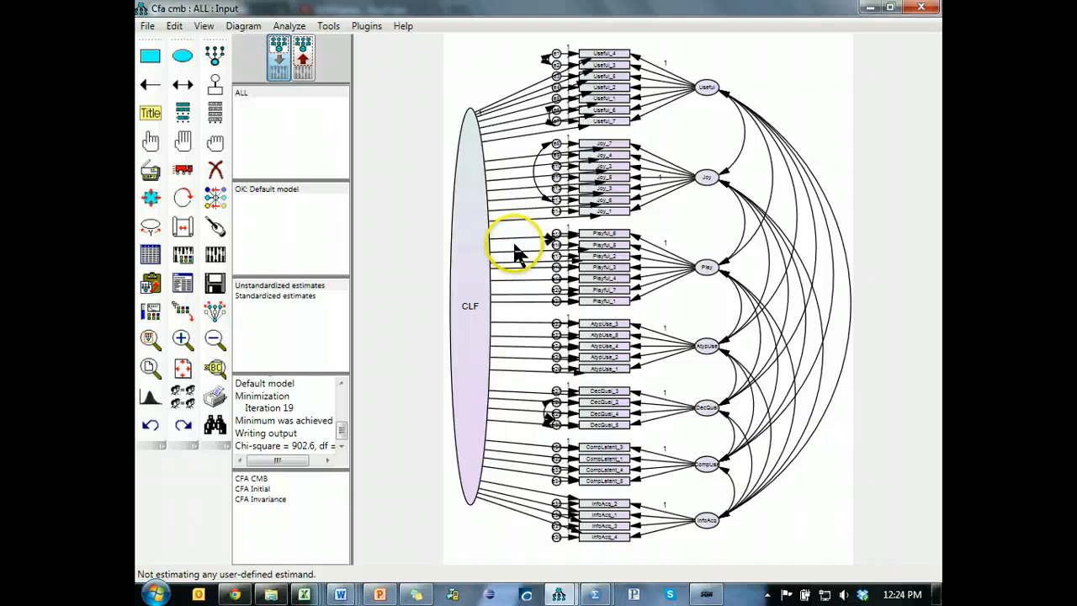